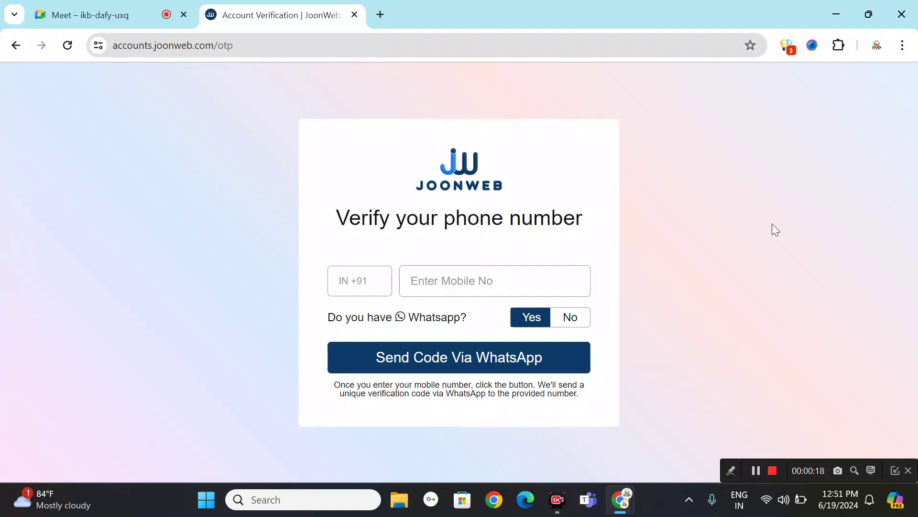
Step: Start casting the screen to the TV display, then switch to the Google Meet call
key("super+k")
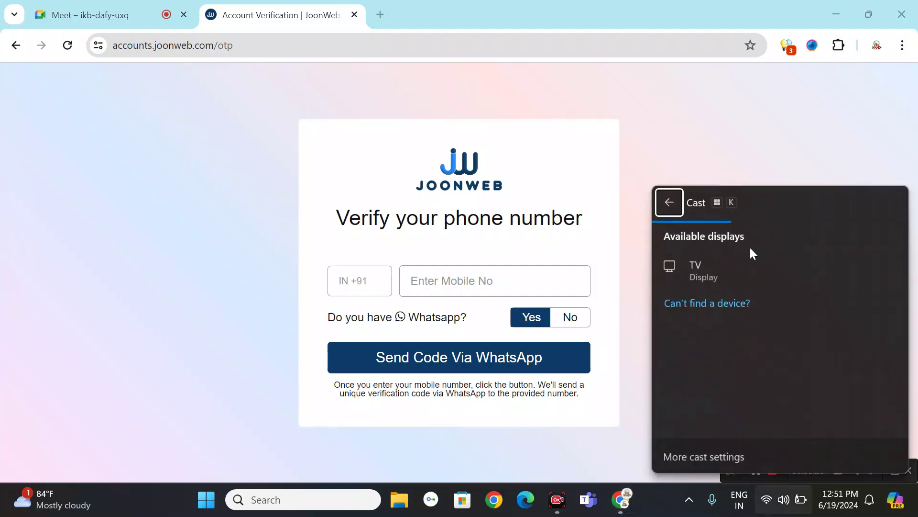
left_click(698, 277)
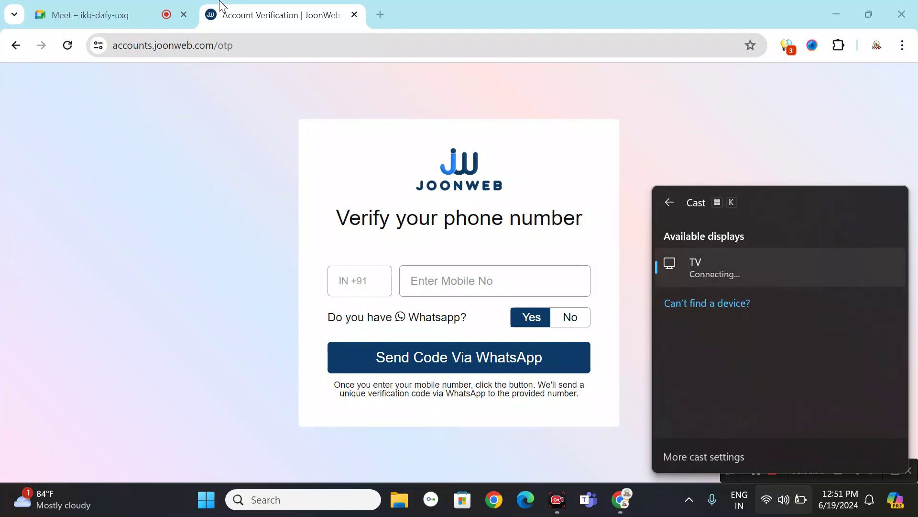
left_click(143, 7)
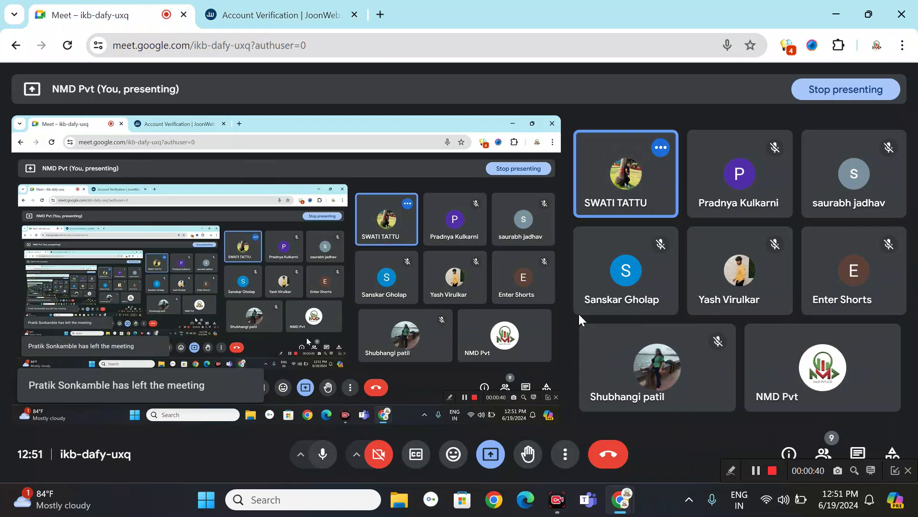
Step: From the JoonWeb verification page, retry casting to the TV and return to Meet
left_click(317, 13)
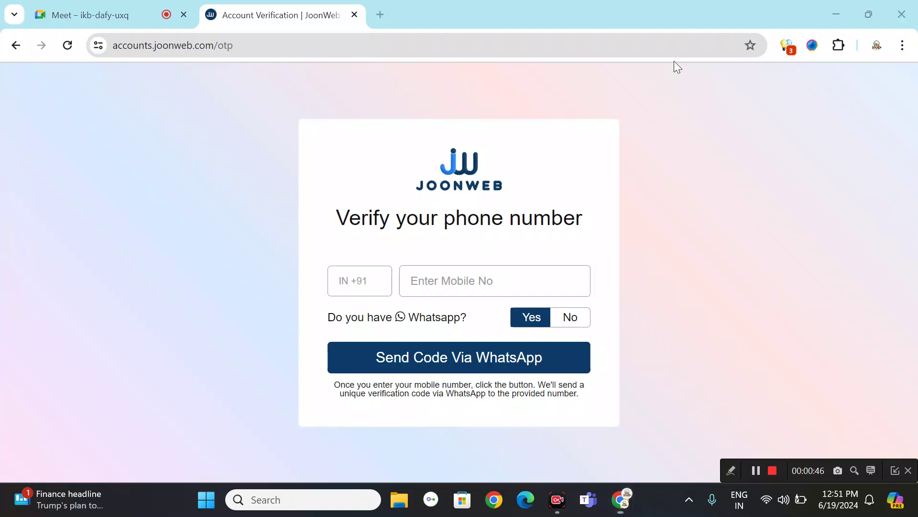
key("super+k")
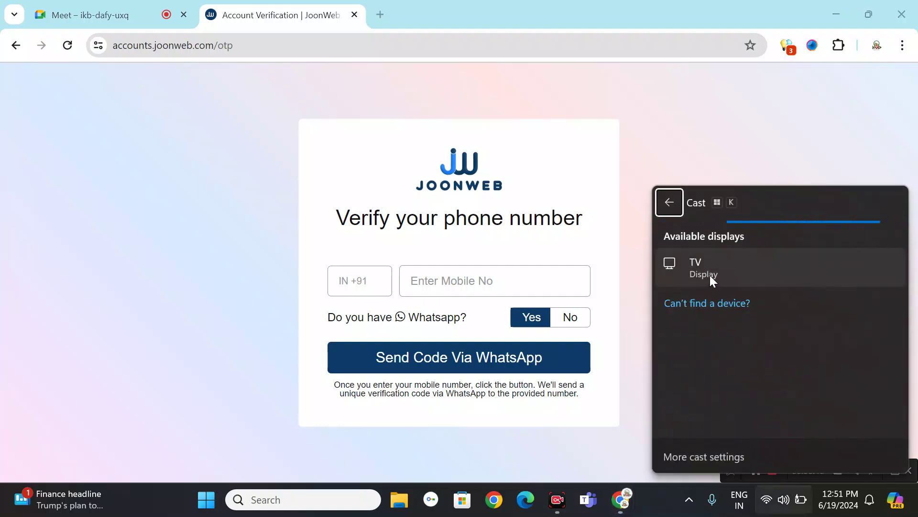
left_click(710, 277)
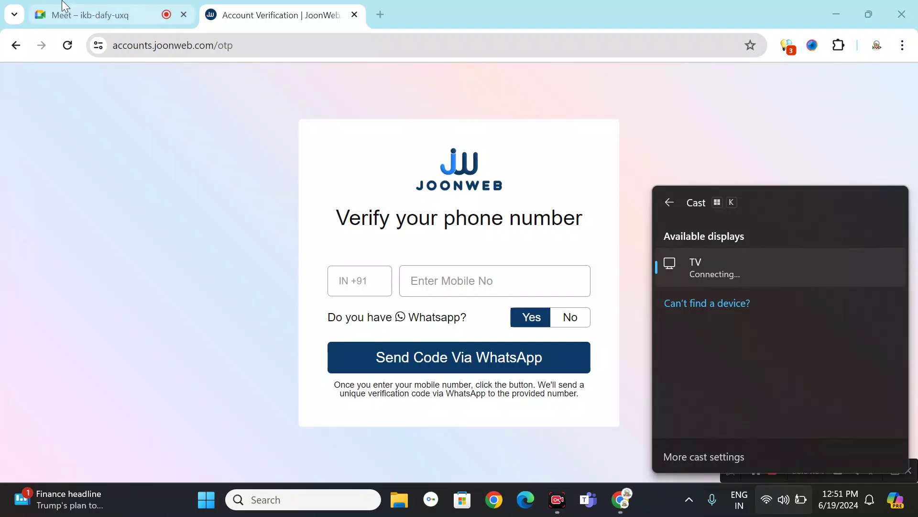
left_click(76, 15)
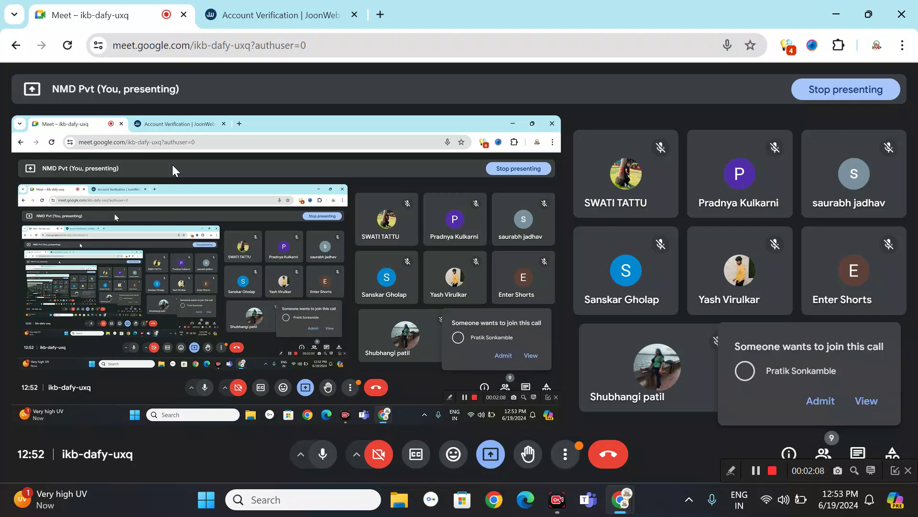
Step: Admit the waiting participant into the call and bring up the cast display list
left_click(815, 401)
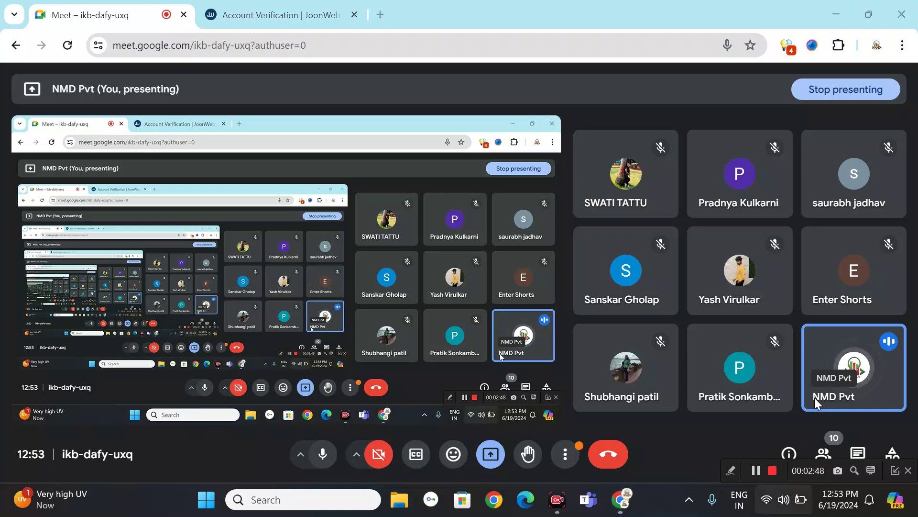
key("super+k")
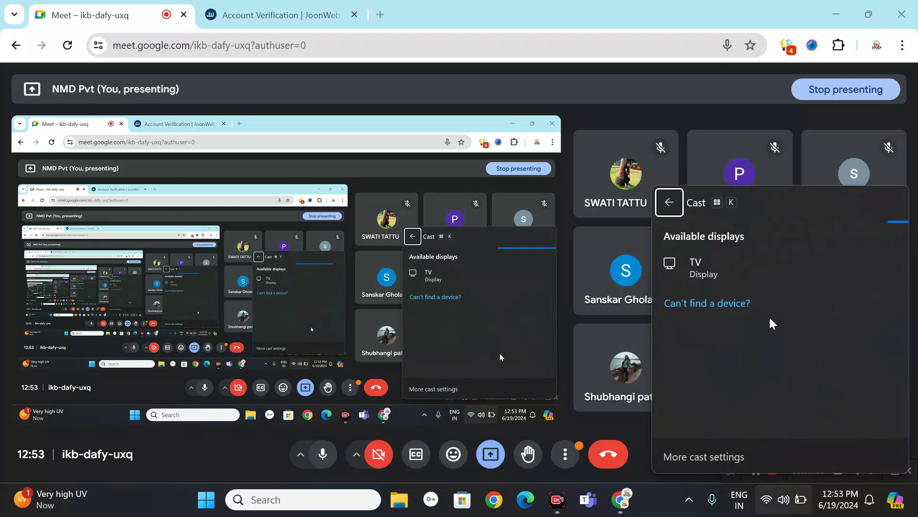
Step: Try connecting to the TV, then dismiss Edge's restore offer and close the Edge window
left_click(708, 282)
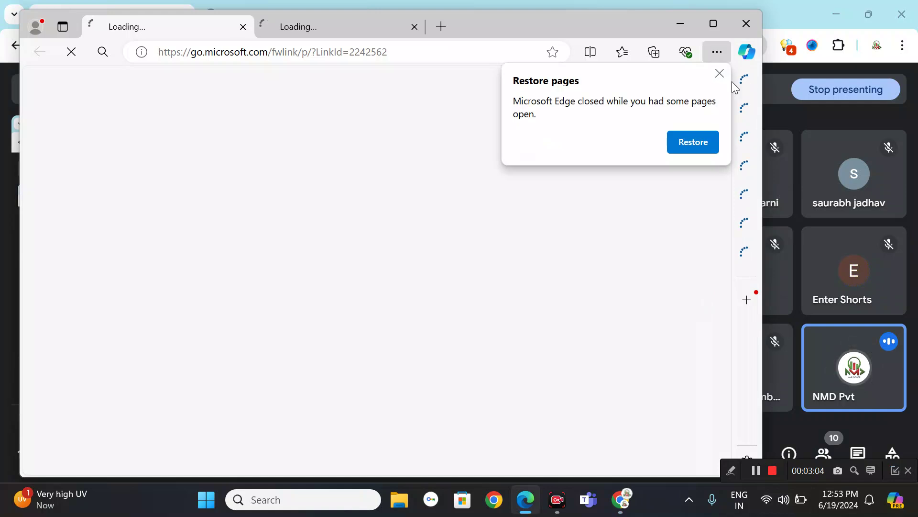
left_click(720, 74)
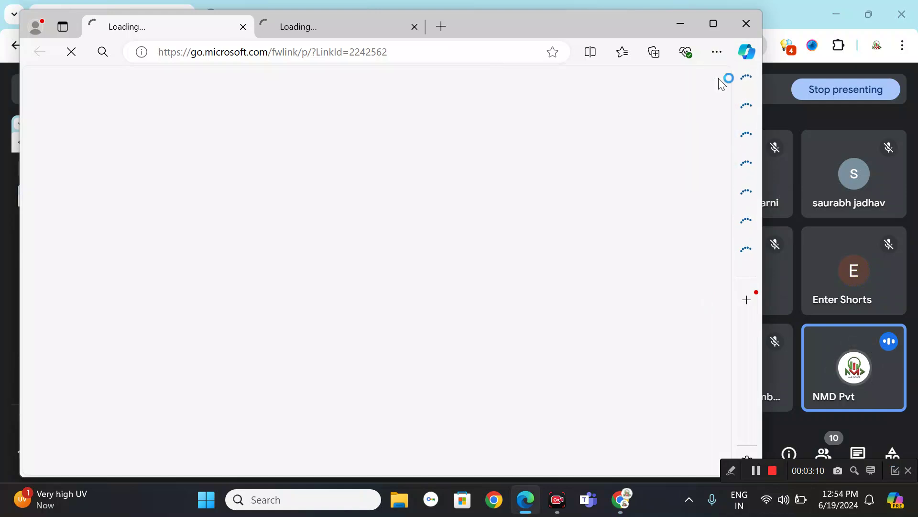
left_click(745, 24)
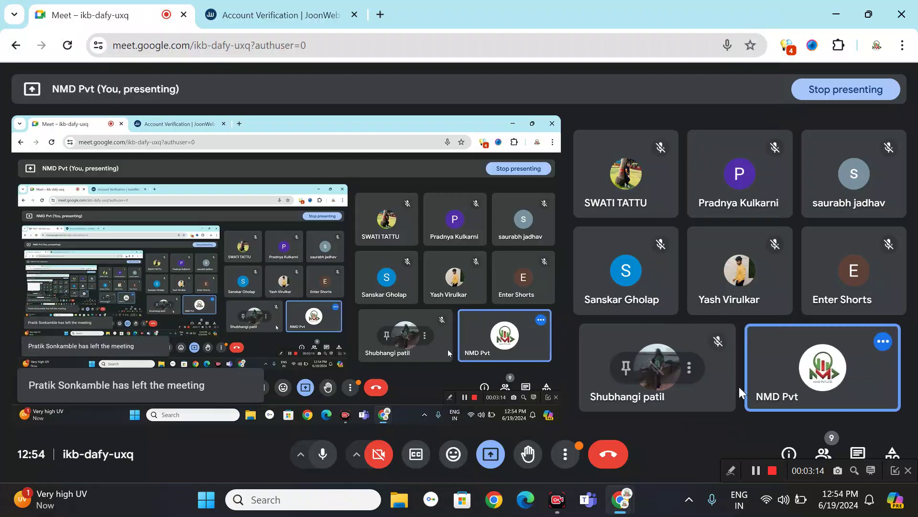
Step: Reopen the cast display list and try connecting to the TV again
mouse_move(746, 372)
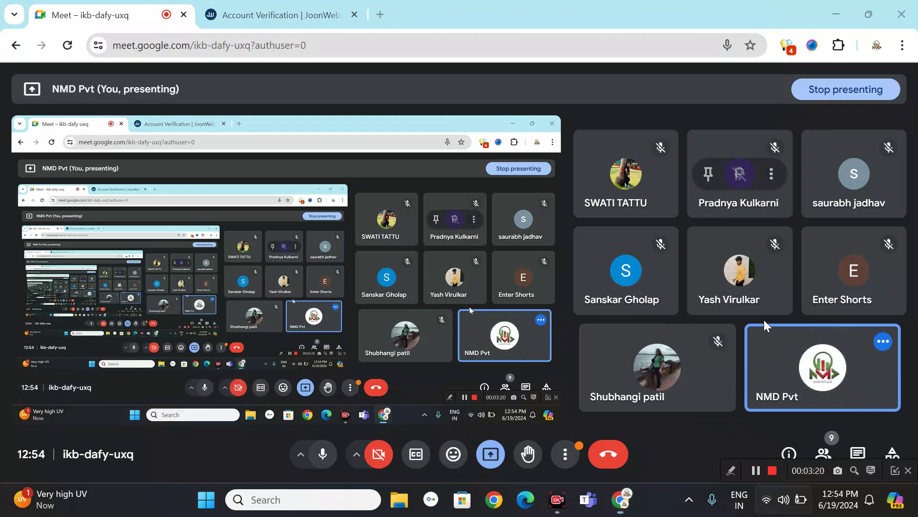
key("super+k")
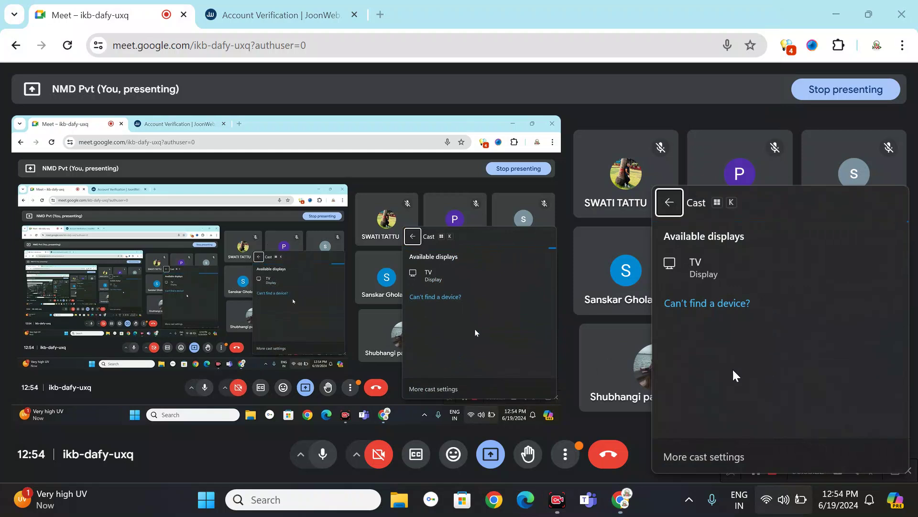
left_click(718, 268)
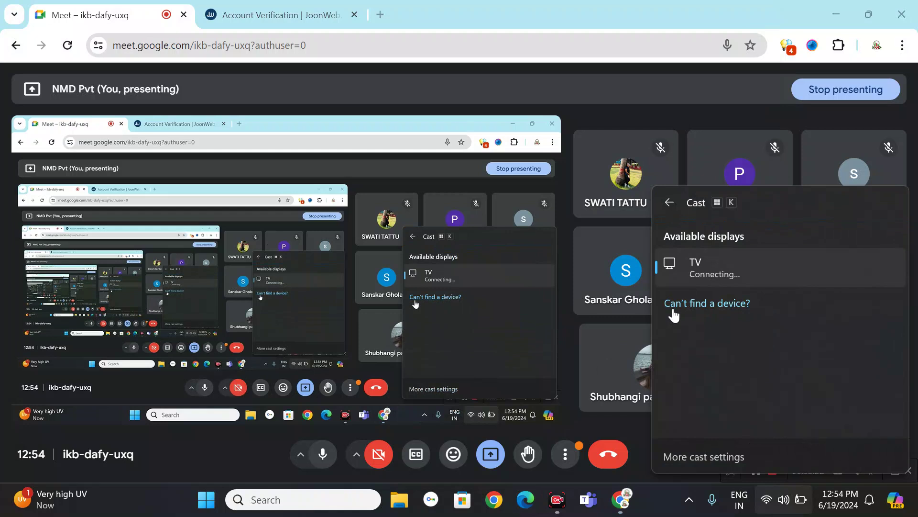
Step: Open the 'Can't find a device?' help, then close the screen mirroring help window
left_click(673, 307)
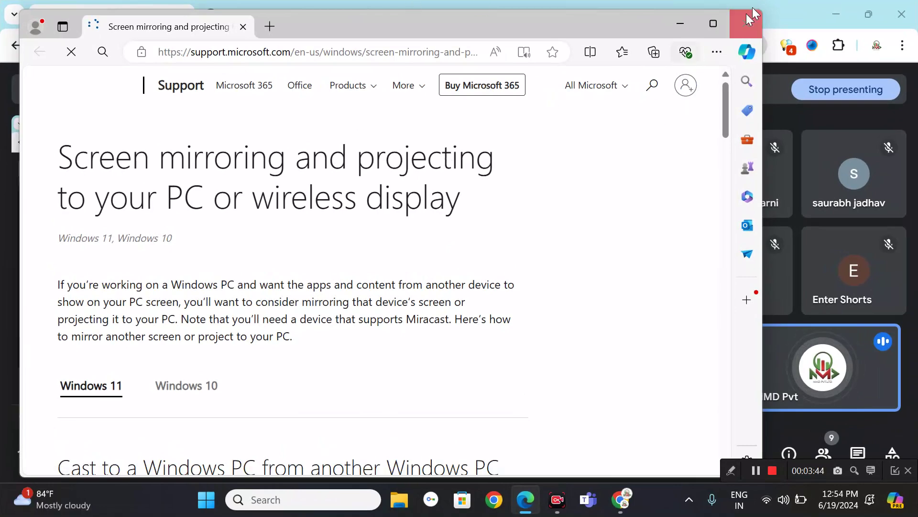
left_click(746, 32)
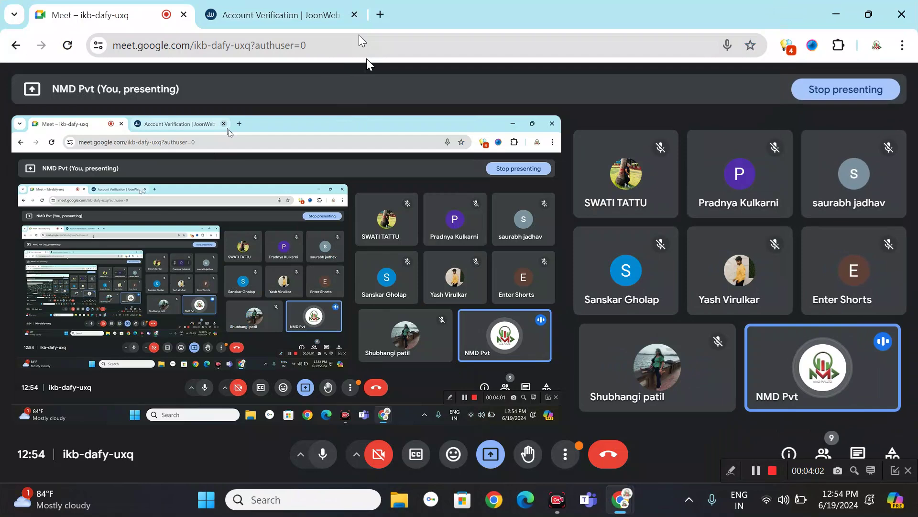
Step: Search Google for 'joonweb' in a new tab and open JoonWeb's Website Builder page
left_click(252, 22)
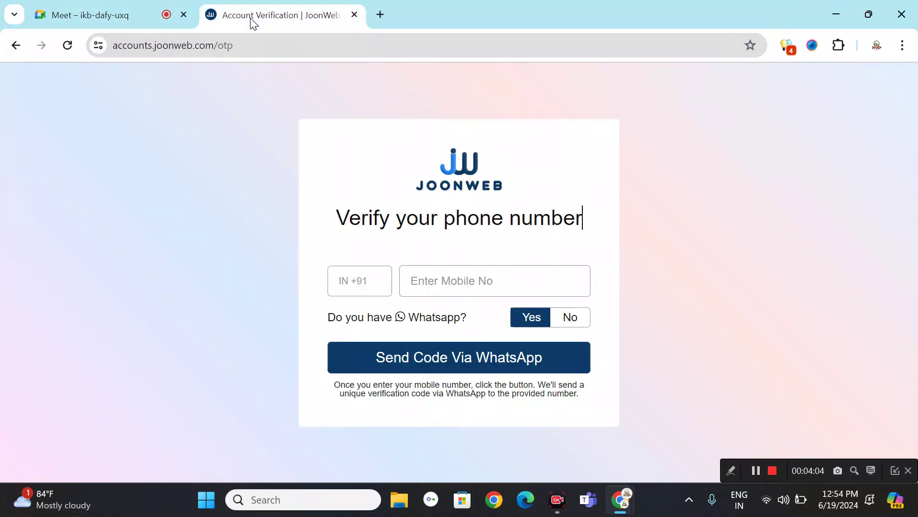
left_click(380, 15)
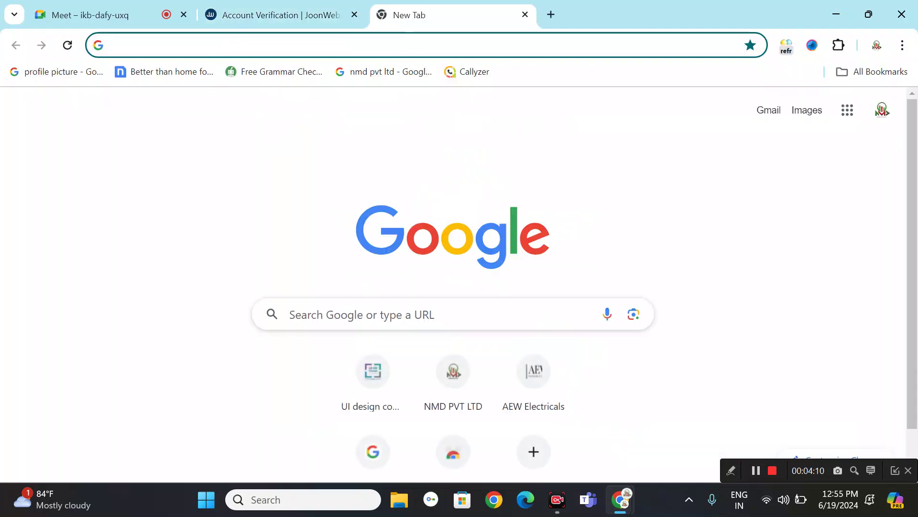
type("joonweb")
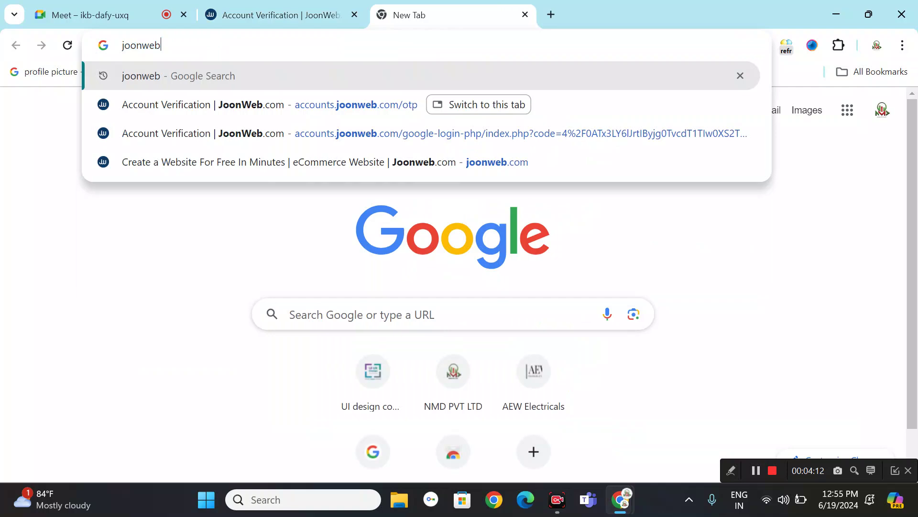
key("Return")
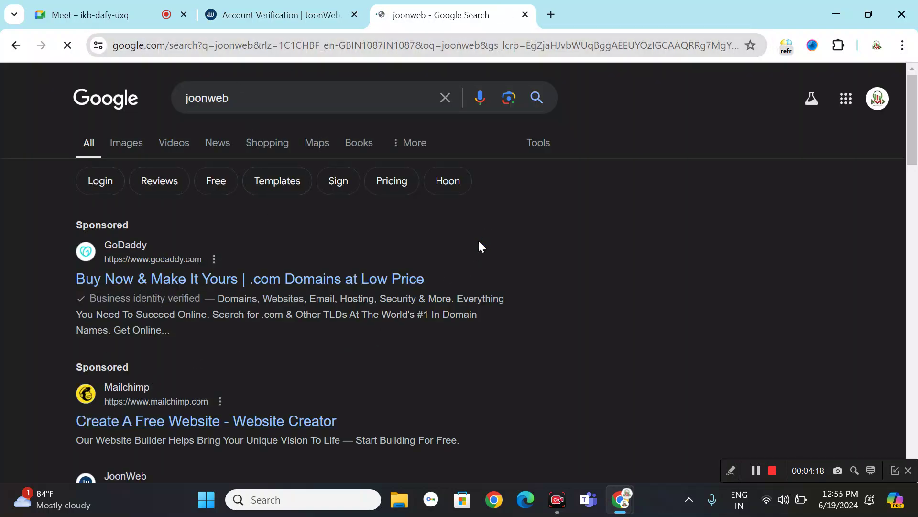
key("Tab")
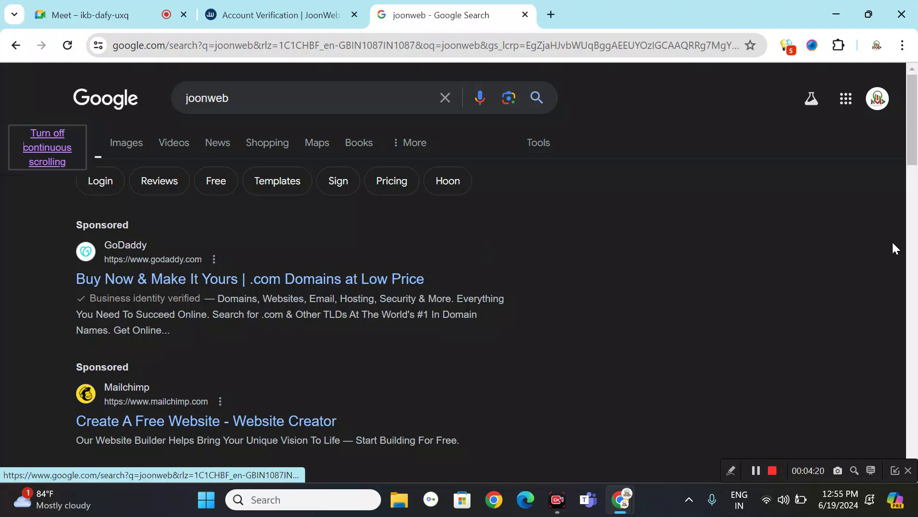
left_click(914, 223)
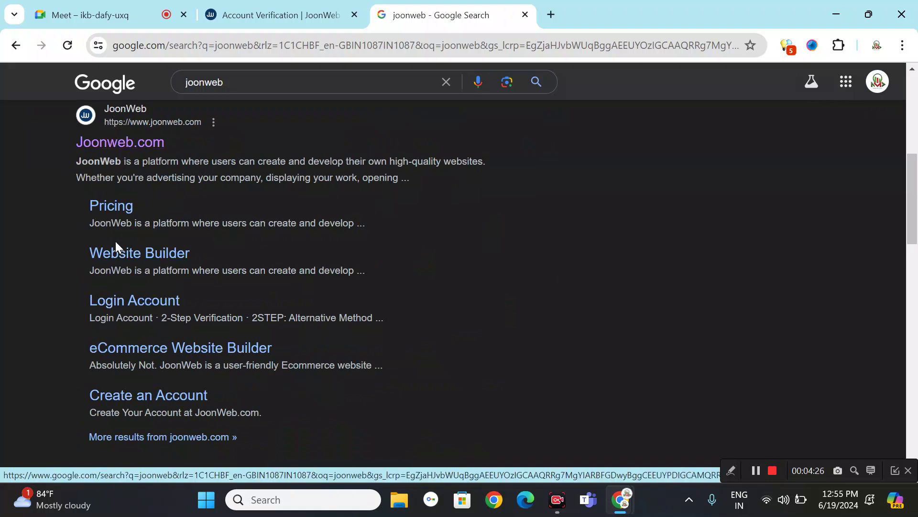
left_click(119, 263)
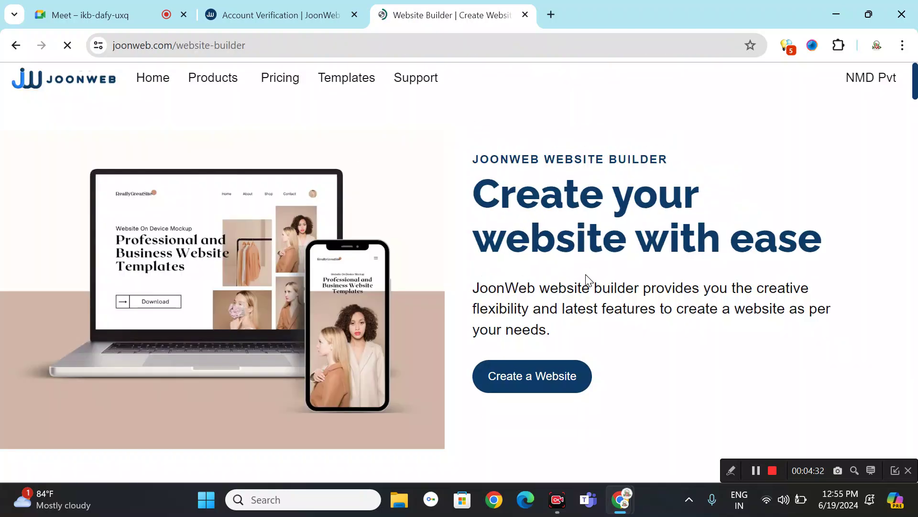
Step: Choose Create a Website and sign up with a Google account
left_click(522, 385)
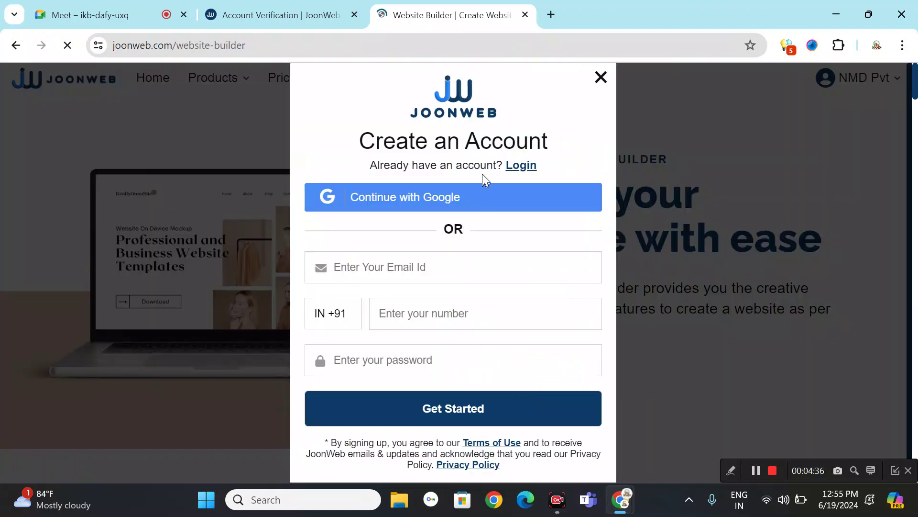
left_click(456, 206)
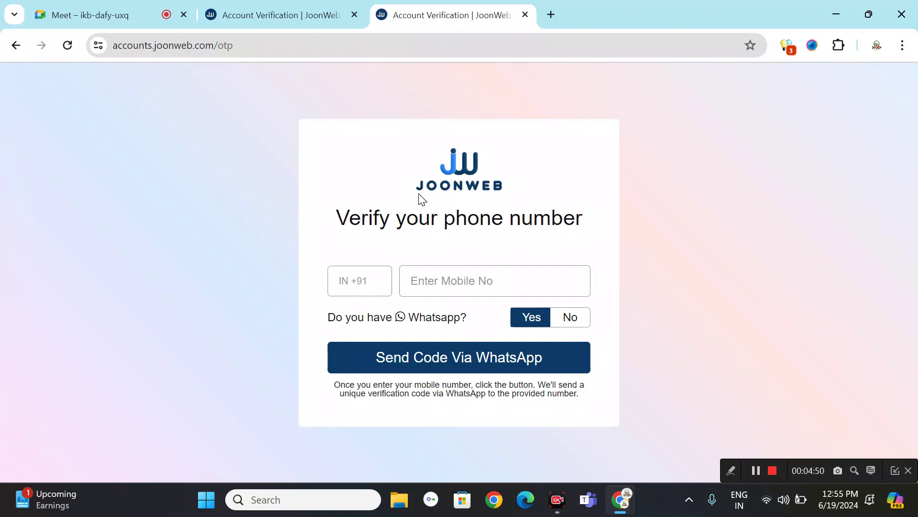
Step: Fill in the saved mobile number, request a WhatsApp code, then go back to change the number
left_click(405, 281)
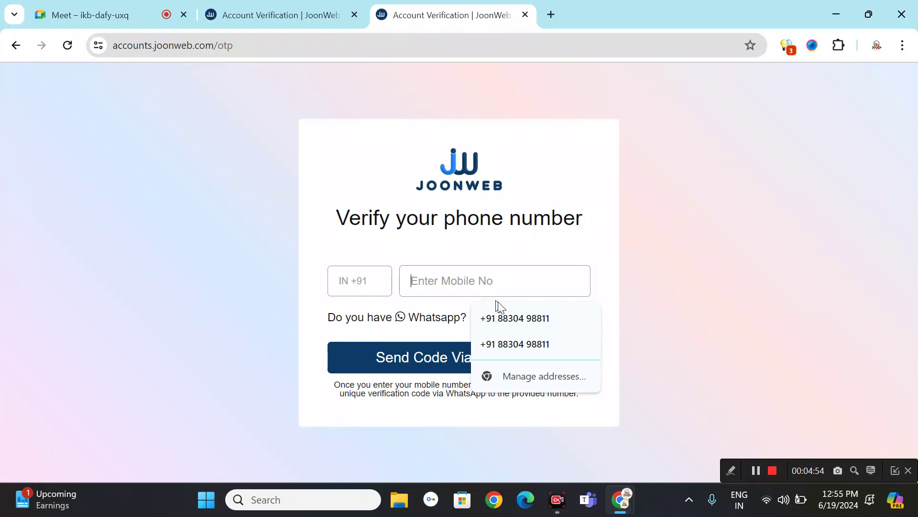
left_click(510, 317)
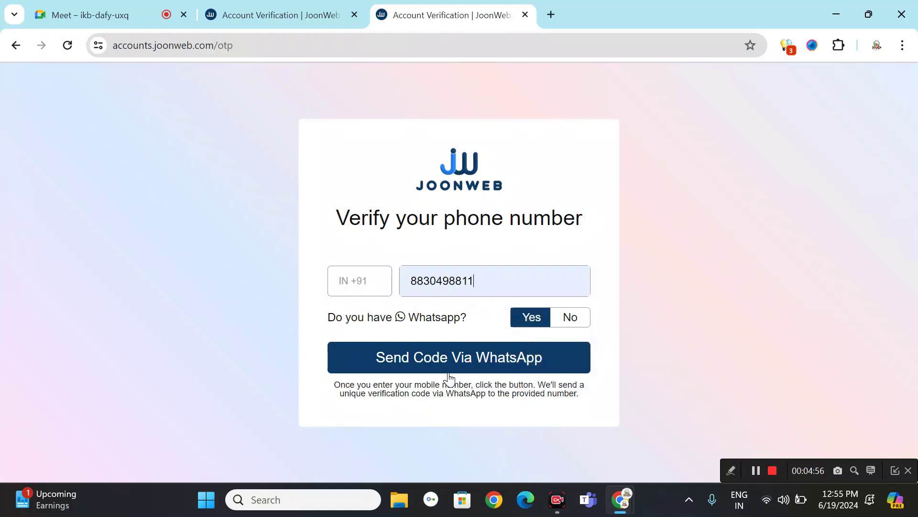
left_click(462, 357)
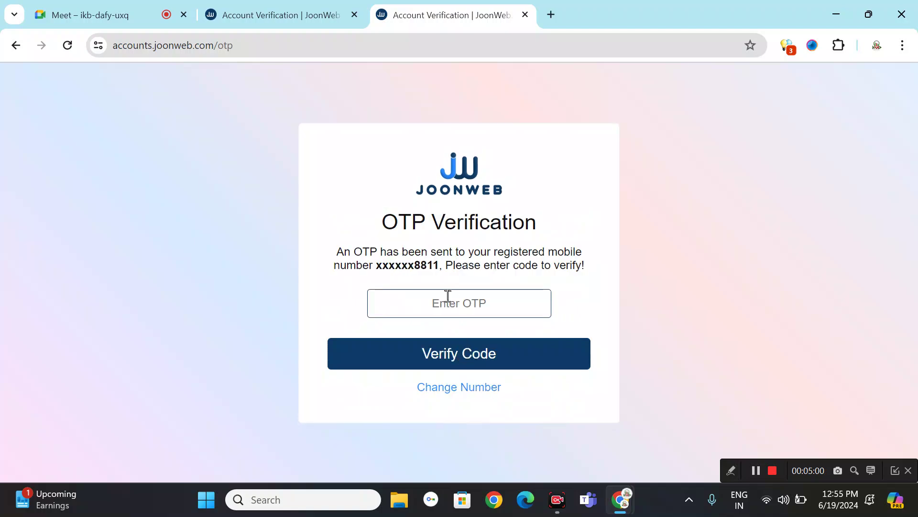
left_click(459, 303)
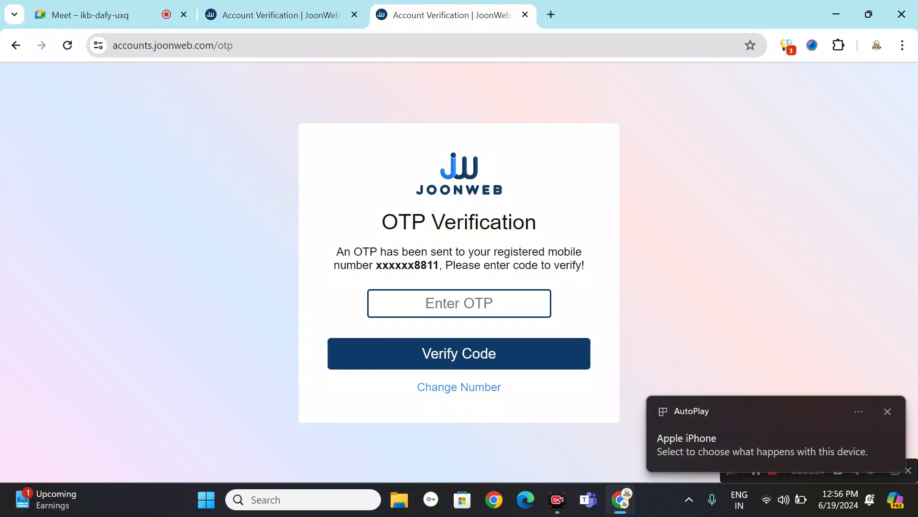
left_click(469, 391)
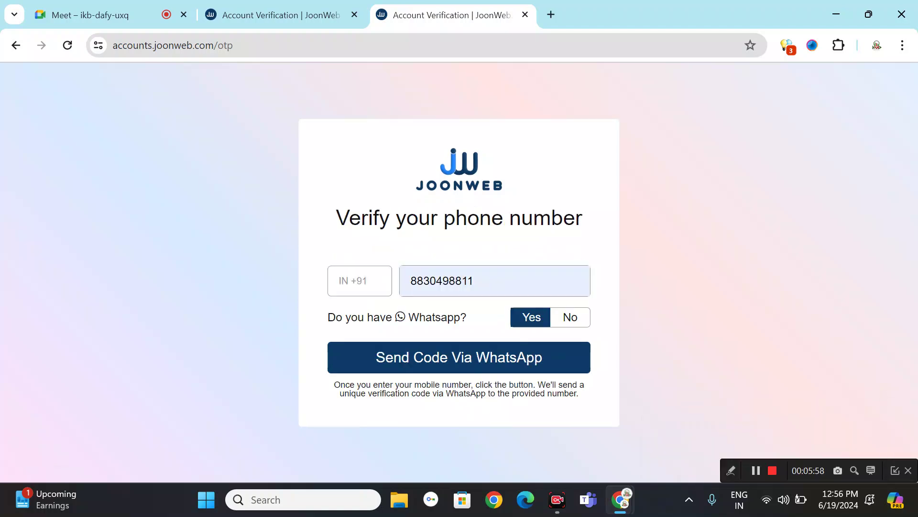
Step: Replace the phone number with a different mobile number and request the code via WhatsApp
double_click(450, 269)
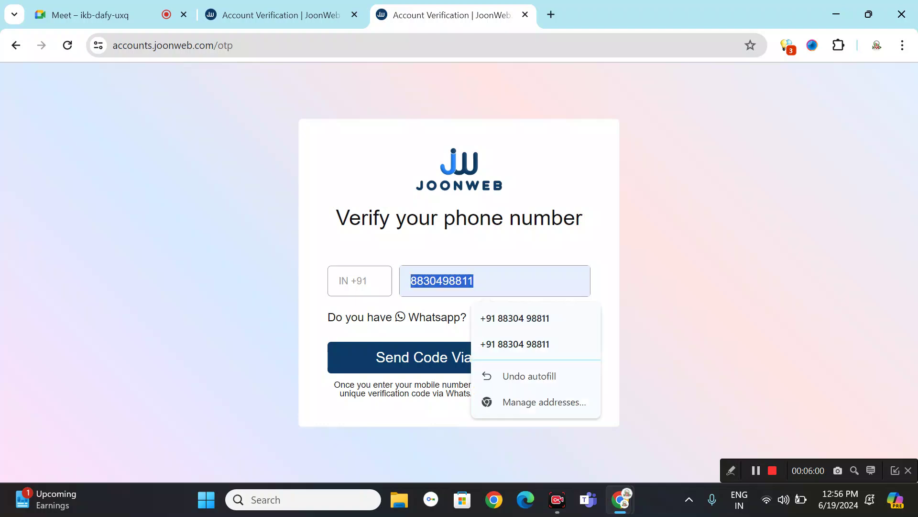
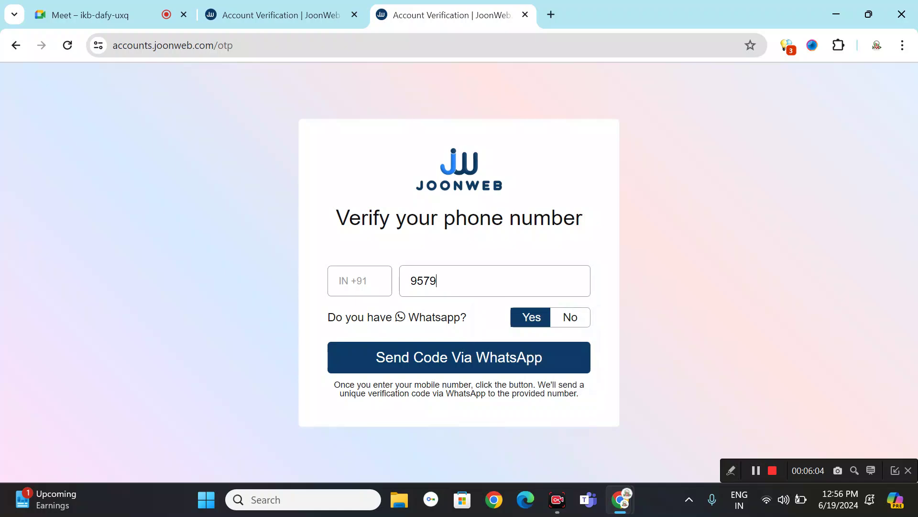
left_click(539, 320)
left_click(450, 370)
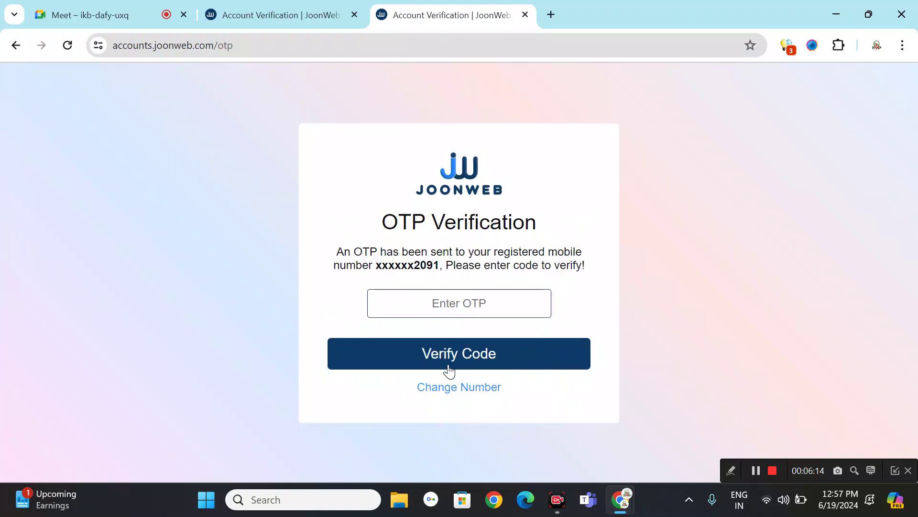
Step: Enter the received one-time code and submit it for verification
left_click(433, 308)
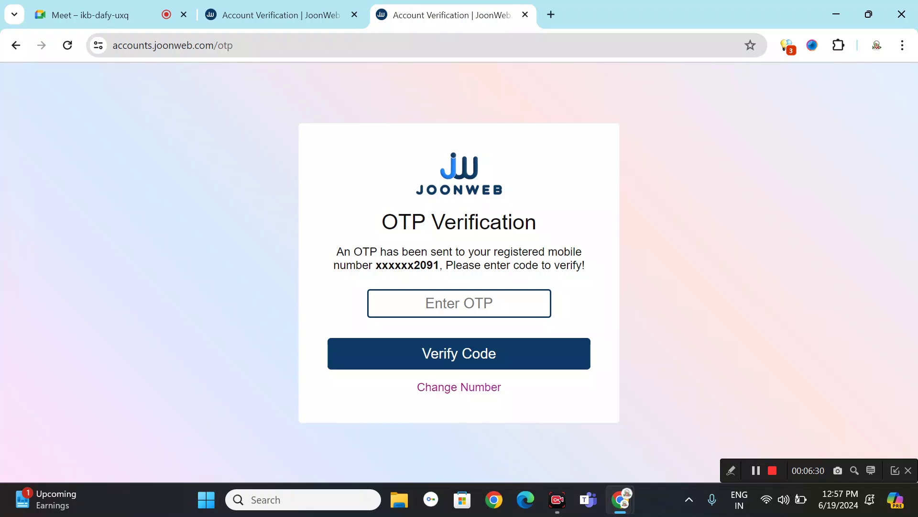
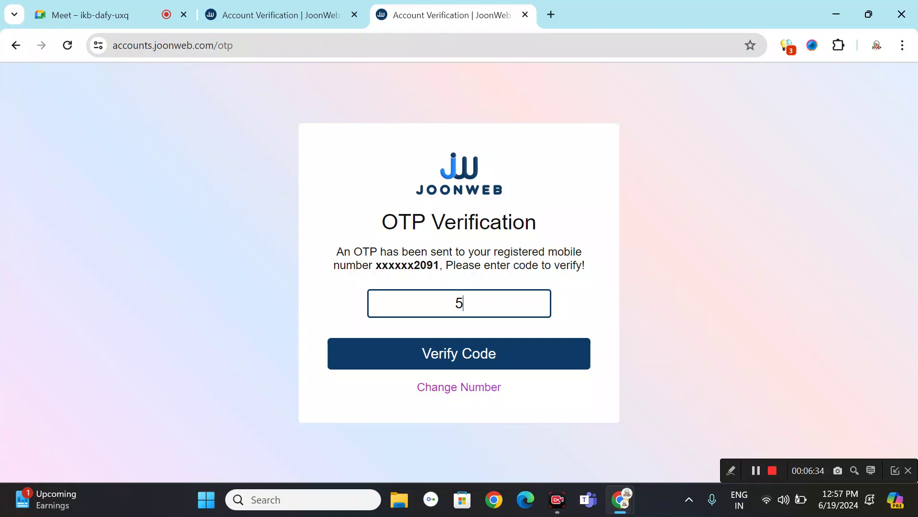
left_click(464, 363)
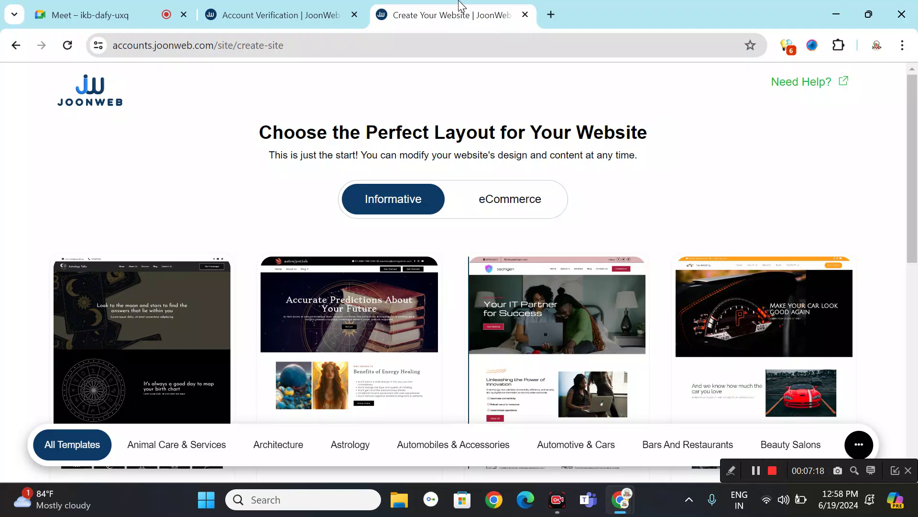
Step: Once the layout chooser has loaded, switch to the Google Meet call tab
left_click(80, 16)
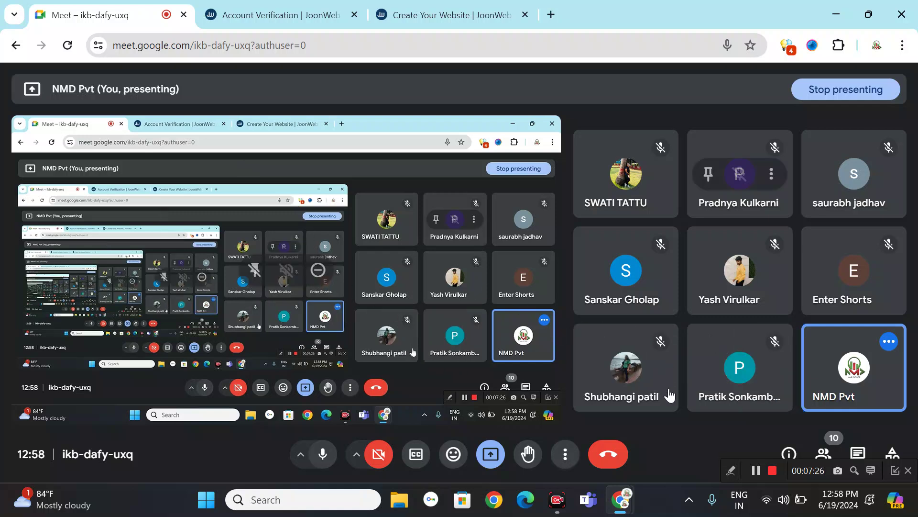
Step: Look over the Meet participant tiles, then return to the Create Your Website tab
mouse_move(664, 379)
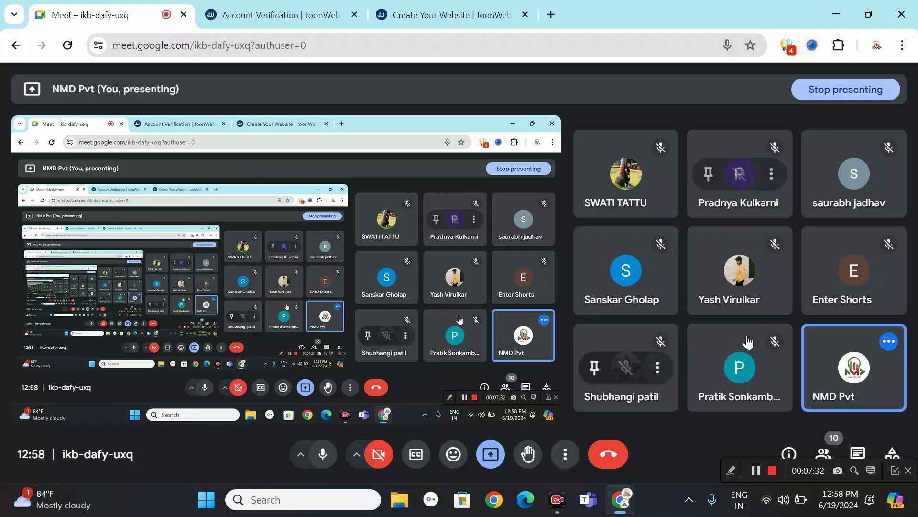
mouse_move(807, 277)
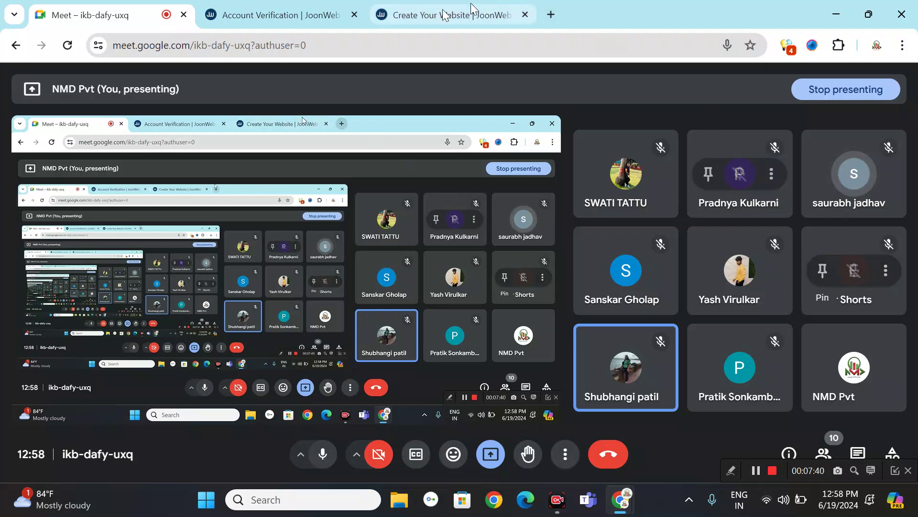
left_click(423, 20)
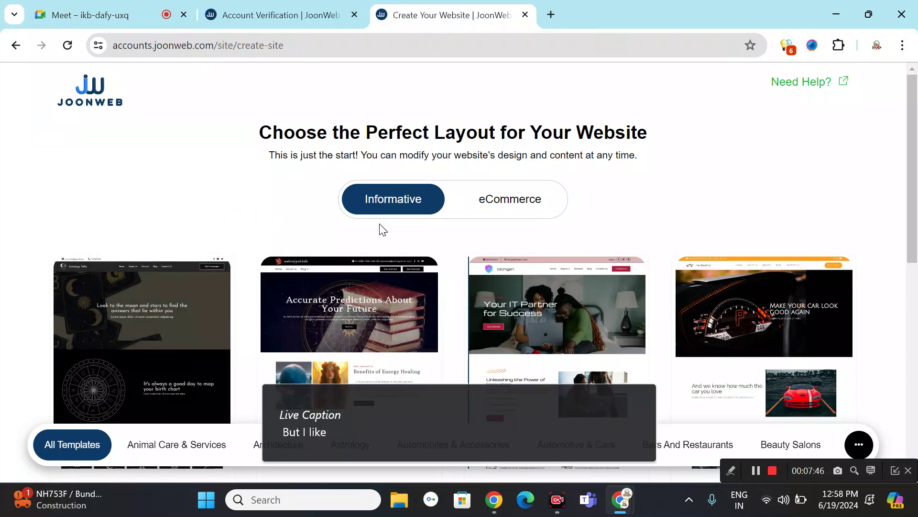
Step: Start building from the Event Organisers template and name the site 'NMD PVT LTD'
left_click(914, 297)
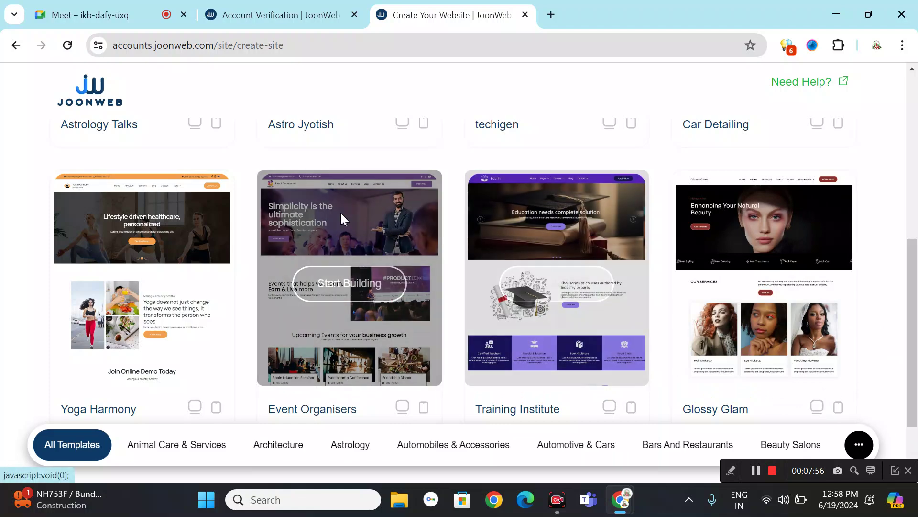
left_click(340, 212)
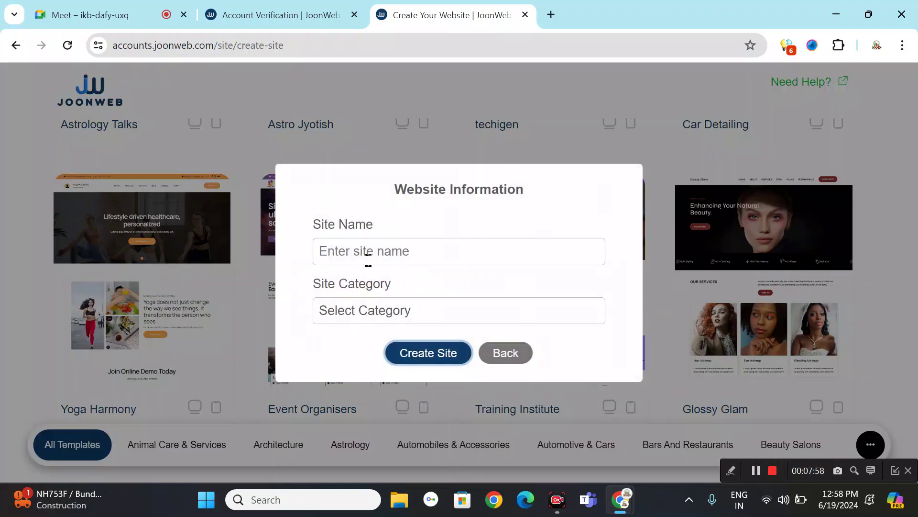
left_click(367, 253)
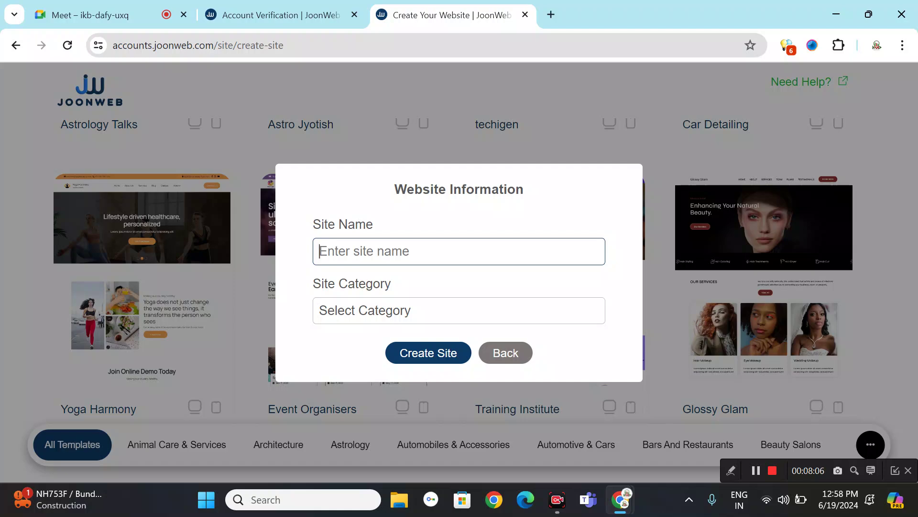
type("NMD")
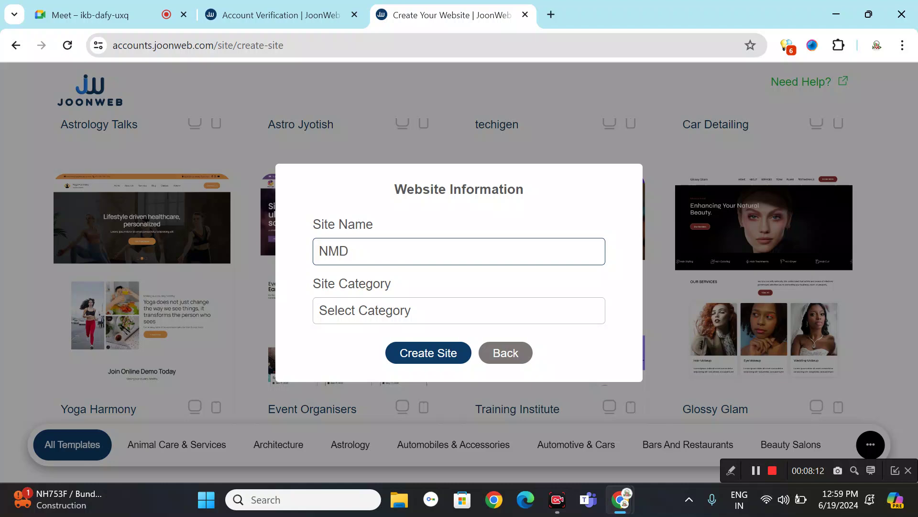
type("PVT LTD Insti")
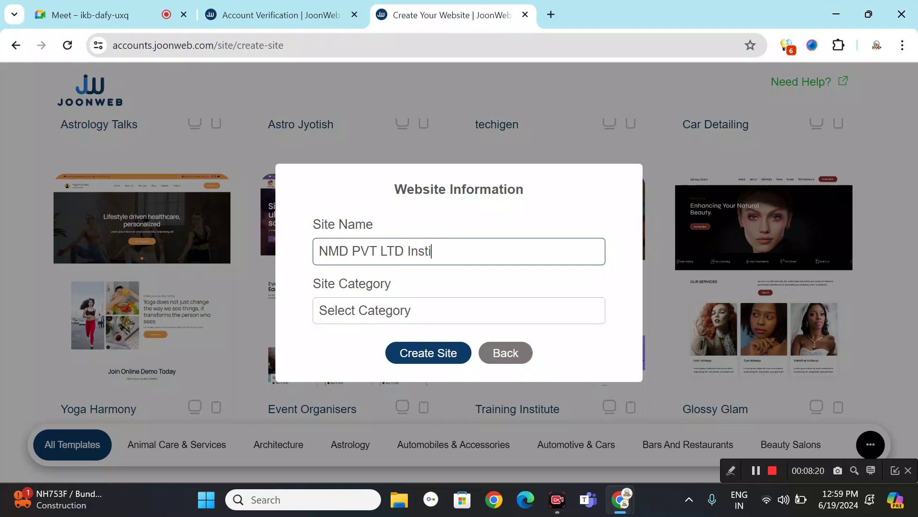
type("tute")
key("BackSpace")
key("BackSpace")
key("BackSpace")
key("BackSpace")
key("BackSpace")
key("BackSpace")
key("BackSpace")
key("BackSpace")
key("BackSpace")
Step: Set the site category to IT Services and create the site
left_click(400, 305)
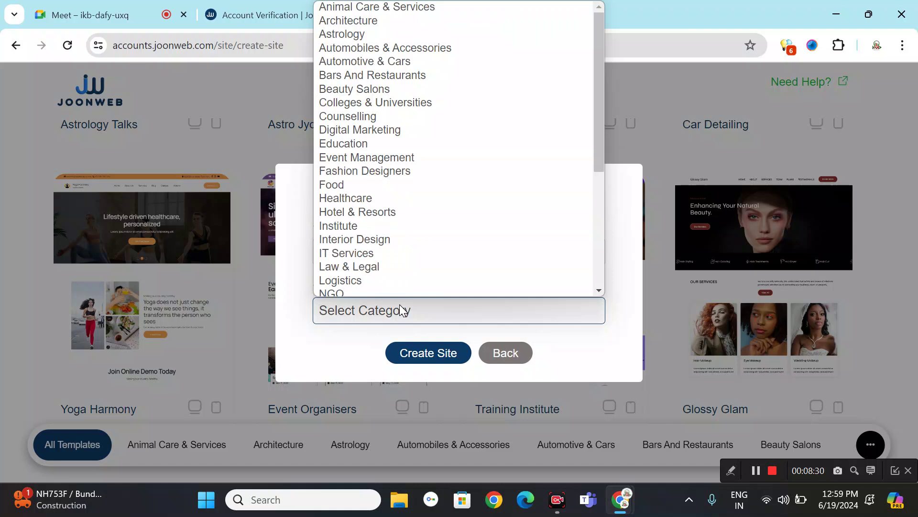
left_click(334, 222)
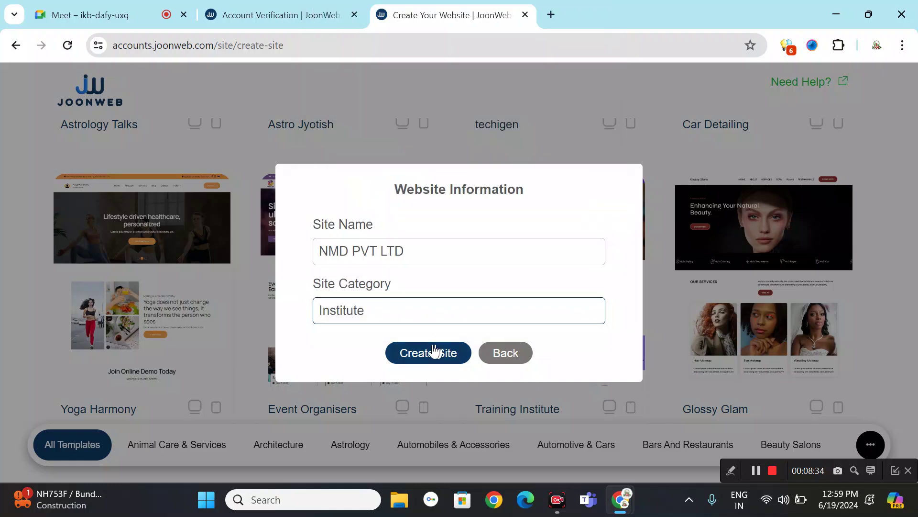
left_click(391, 315)
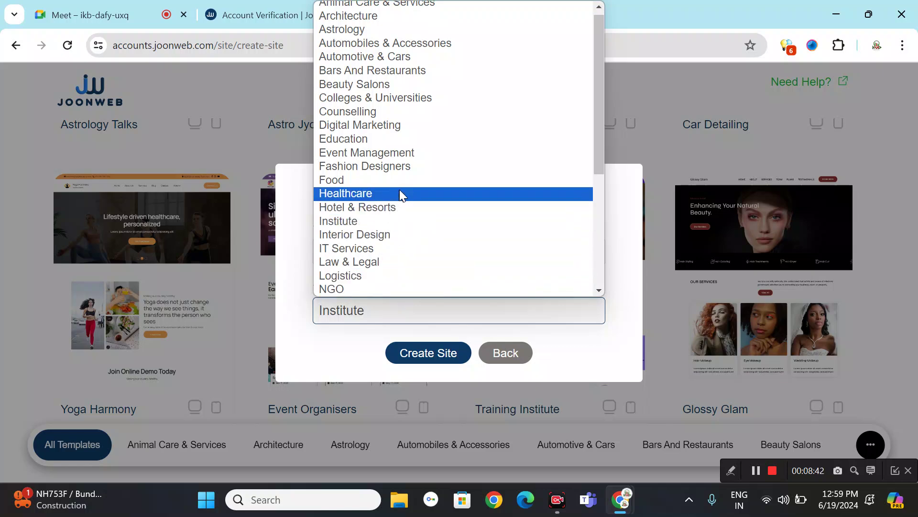
left_click(400, 248)
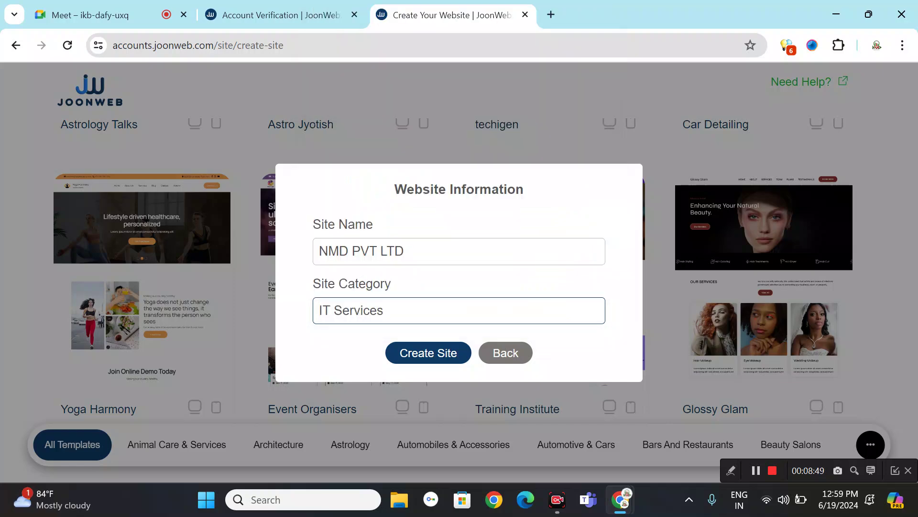
left_click(435, 367)
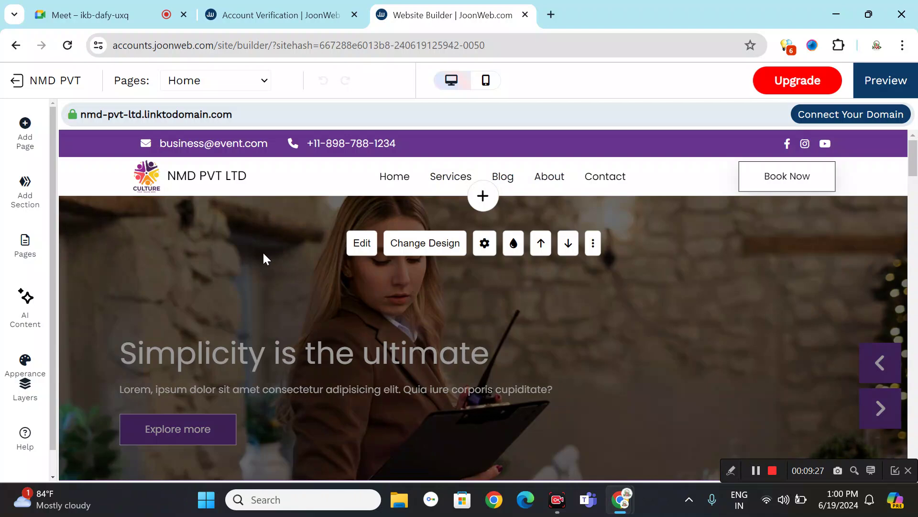
Step: Select the hero slider section to list its three 'Simplicity is the ultimate' slides
left_click(263, 253)
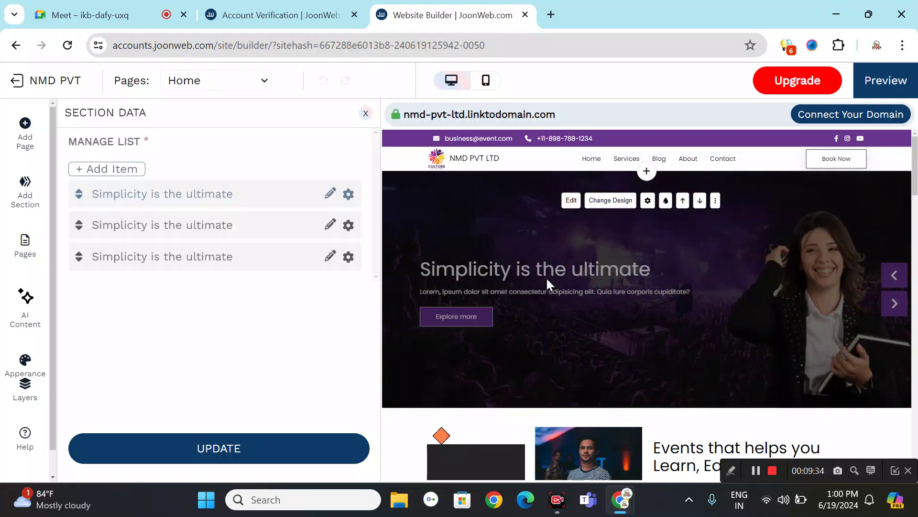
Step: Open the first slide and replace its title with 'NMD Is One OF The Leading ... consulting'
left_click(330, 193)
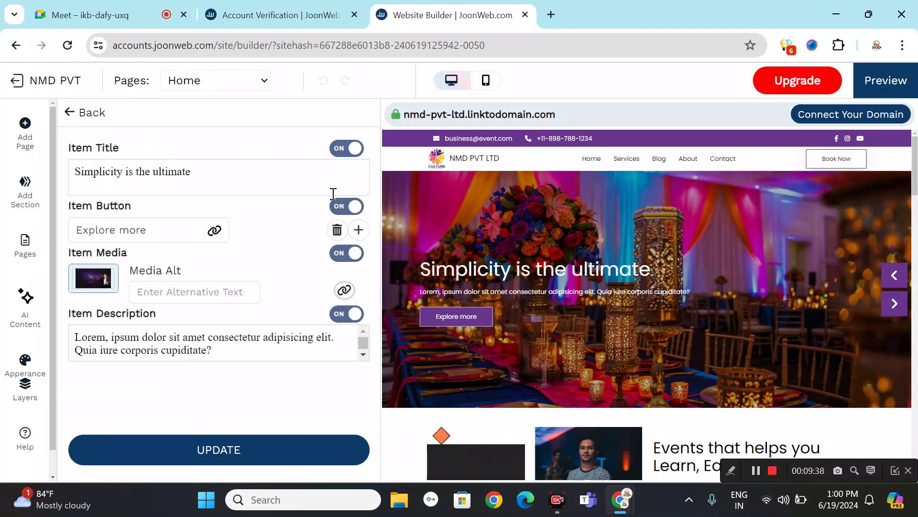
double_click(206, 188)
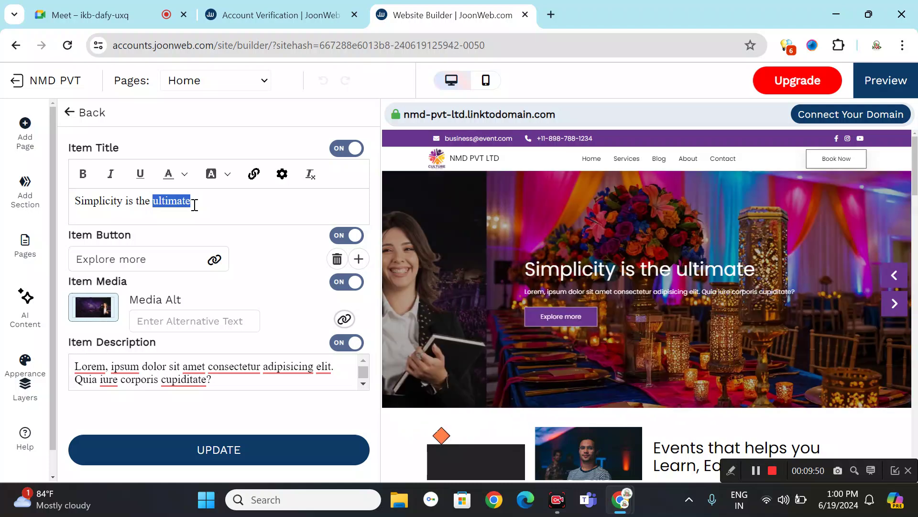
triple_click(195, 205)
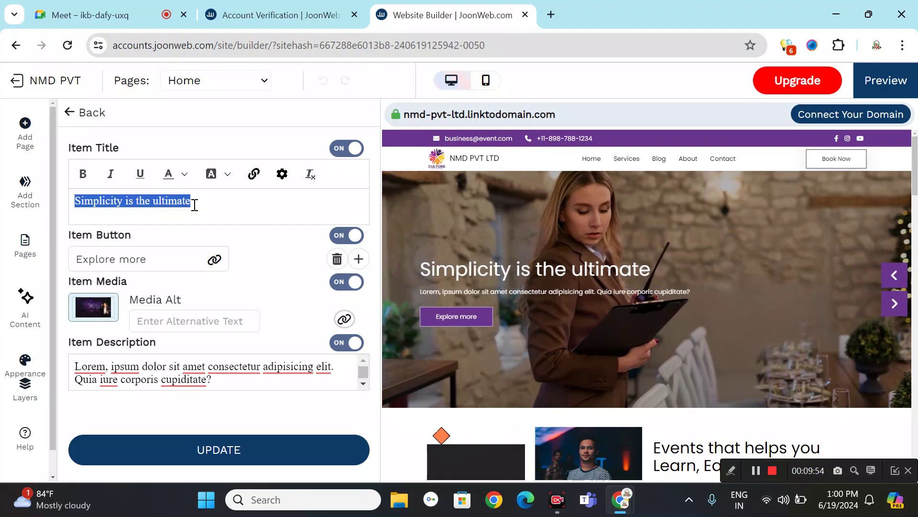
key("BackSpace")
type("NM")
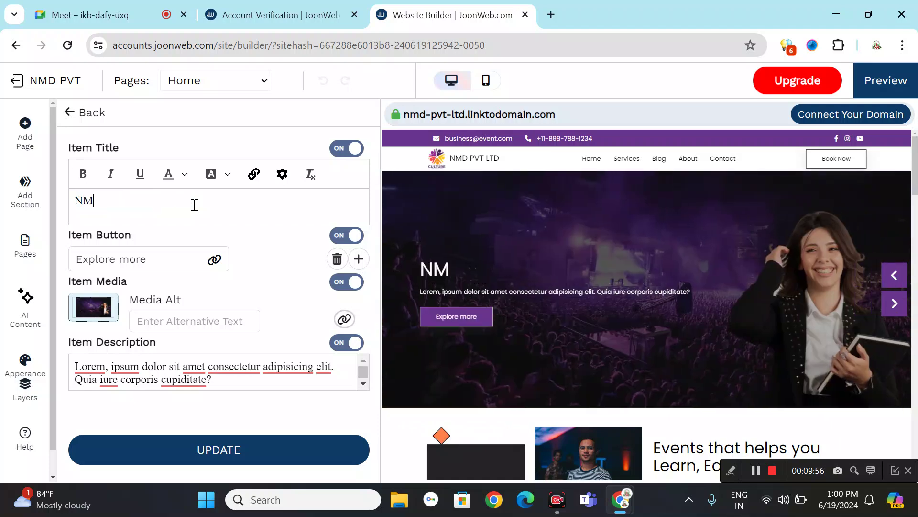
type("D Is O")
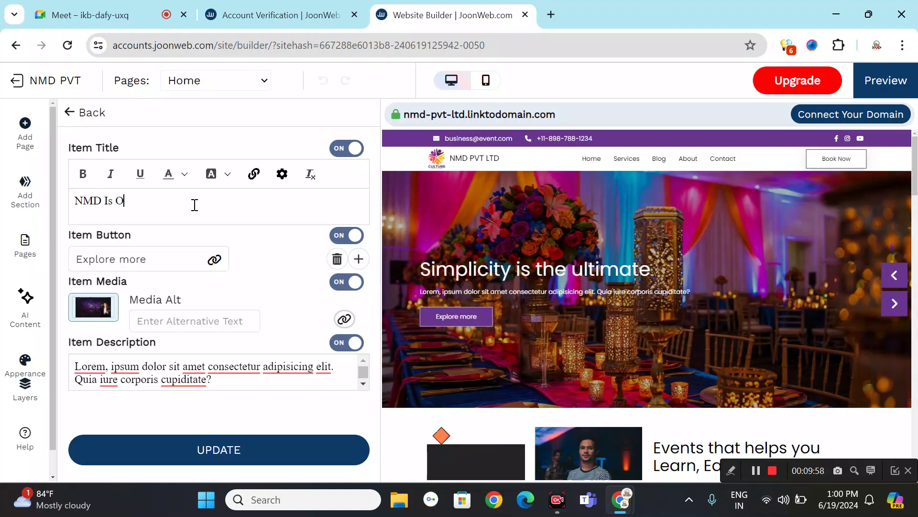
type("ne P")
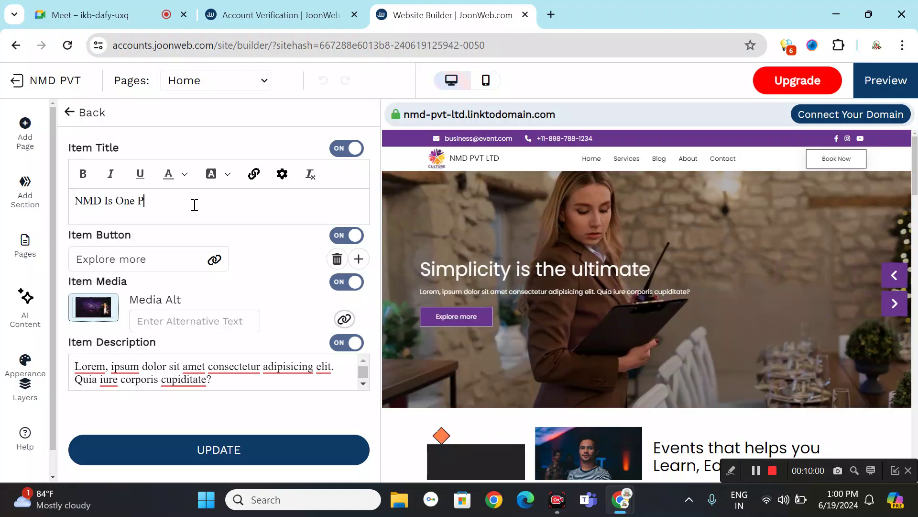
key("BackSpace")
type("OF T")
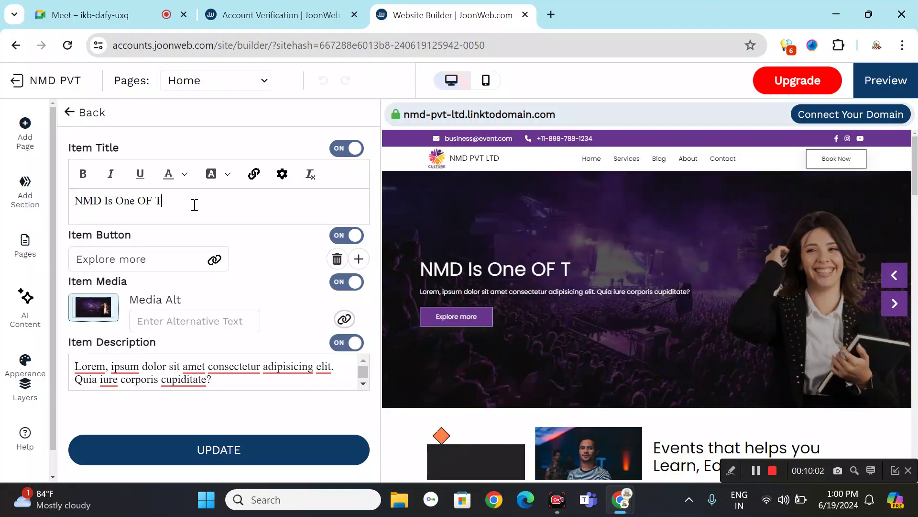
type("he Le")
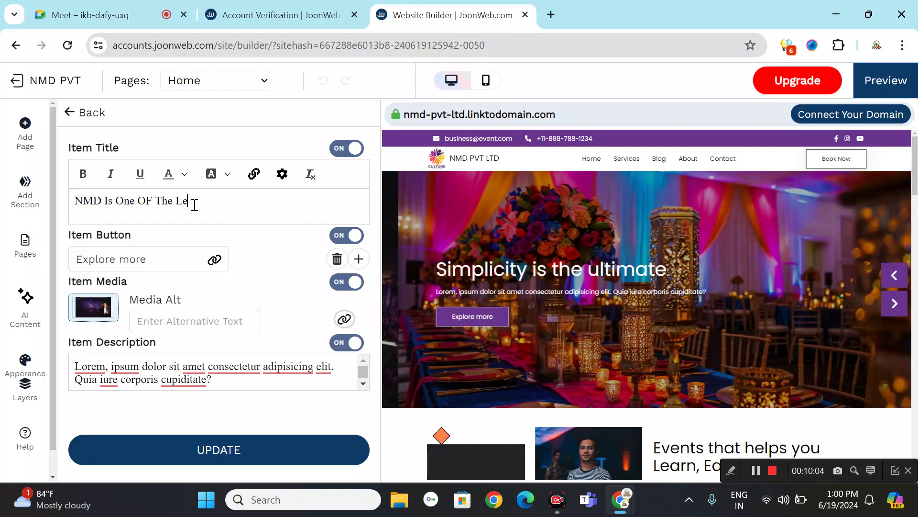
type("ading IT")
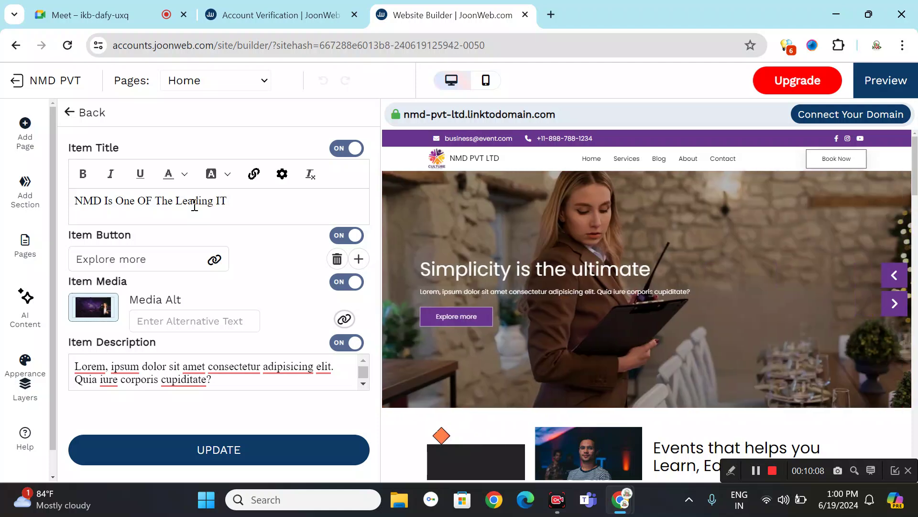
type(" Servis")
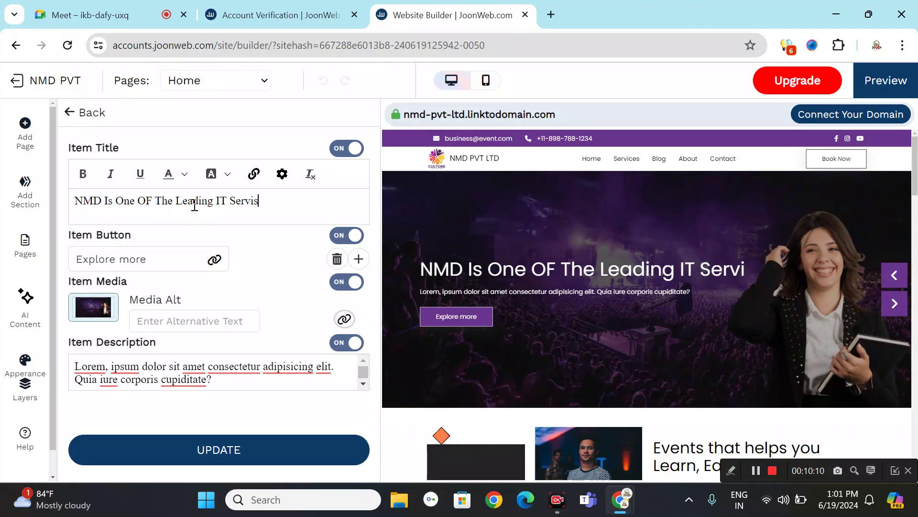
type("es")
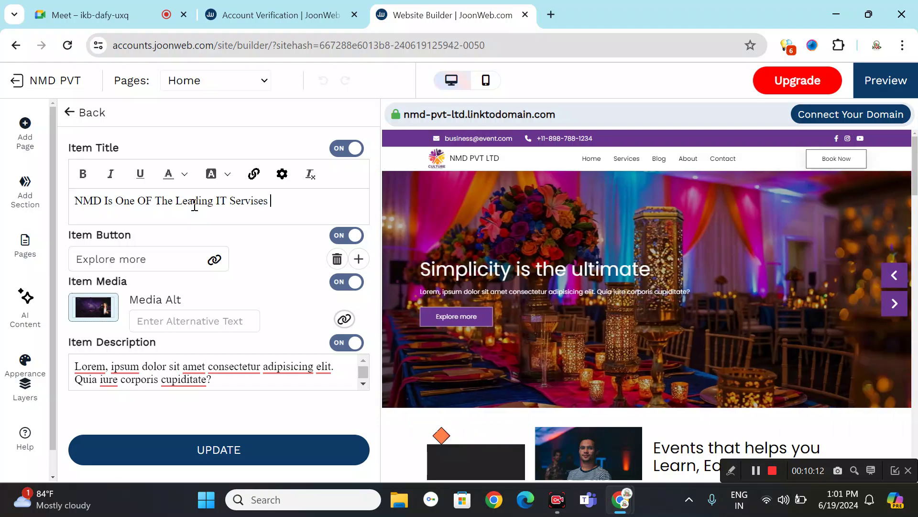
key("BackSpace")
key("BackSpace")
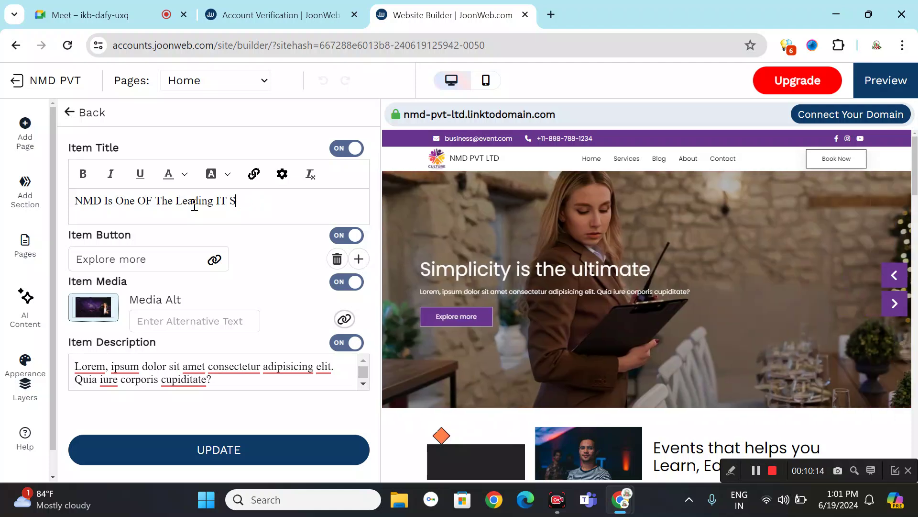
type("con")
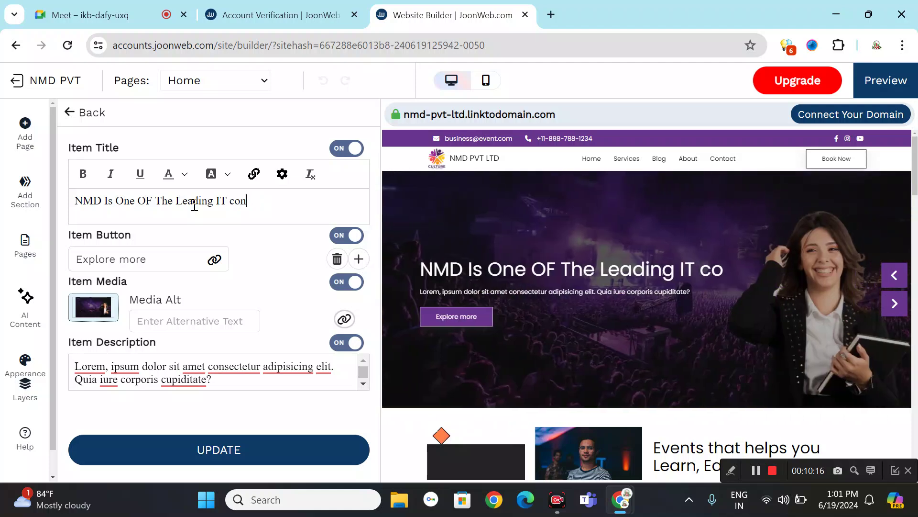
type("sulting &")
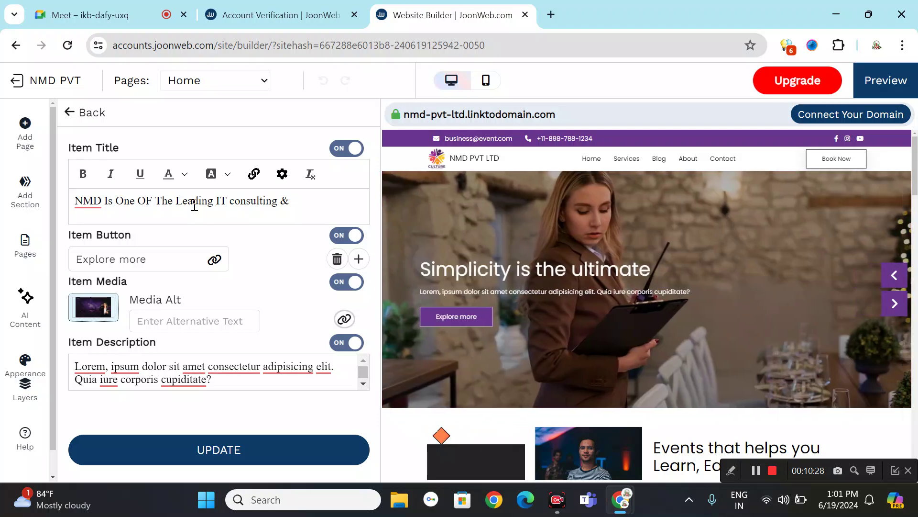
Step: Insert 'Business' before 'consulting' and append 'IT Services' after the ampersand
double_click(264, 200)
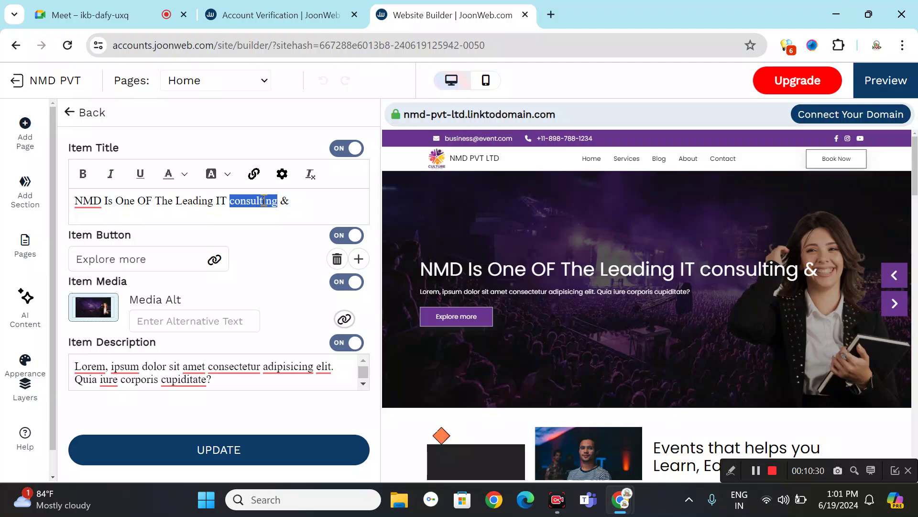
left_click(229, 200)
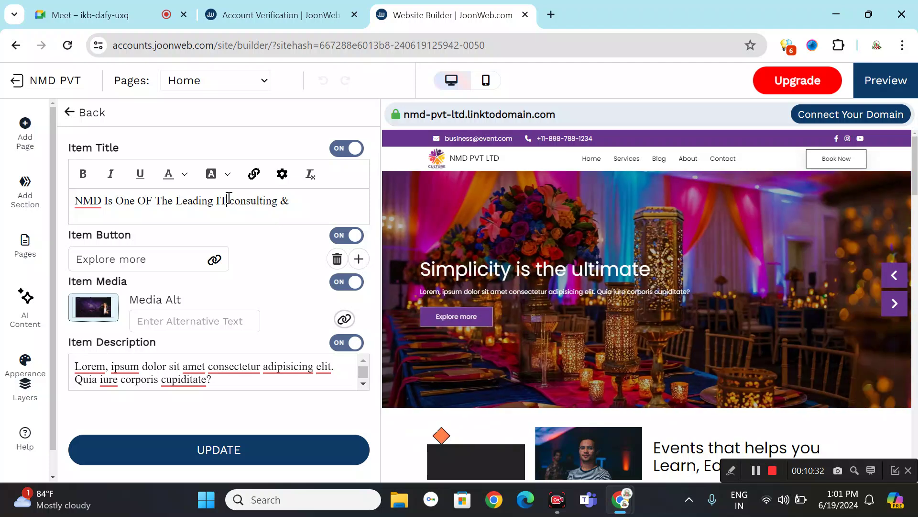
key("BackSpace")
key("BackSpace")
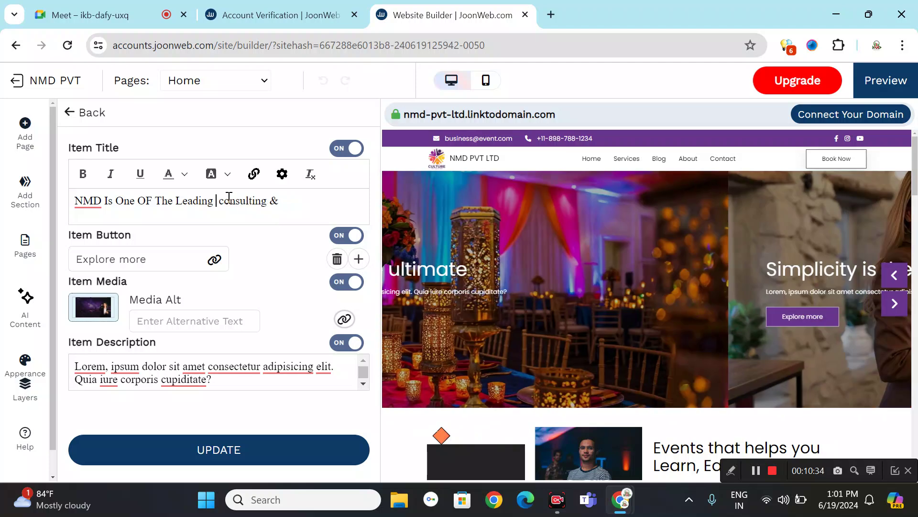
type("Business")
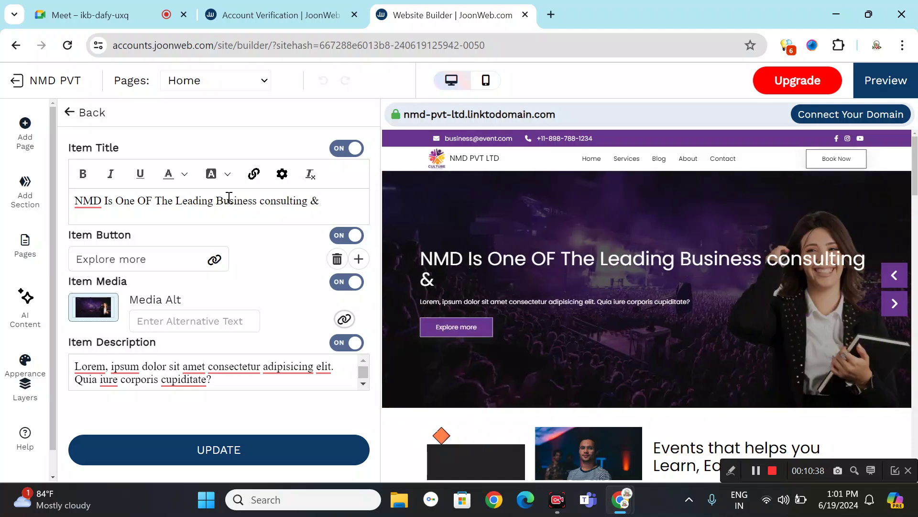
left_click(326, 200)
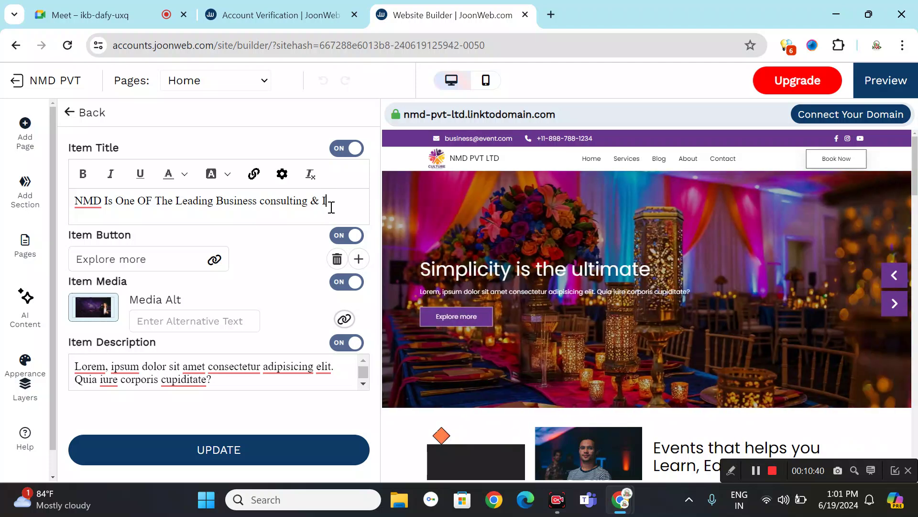
type("IT Serv")
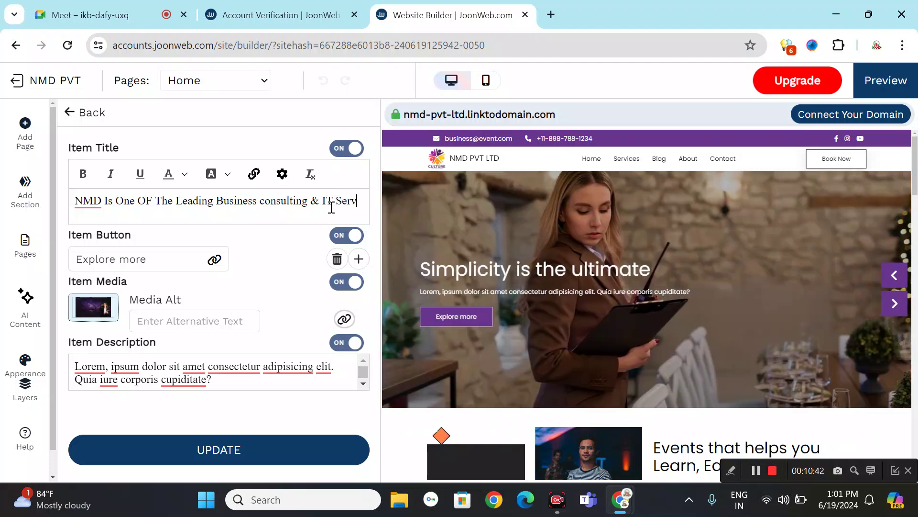
type("ices")
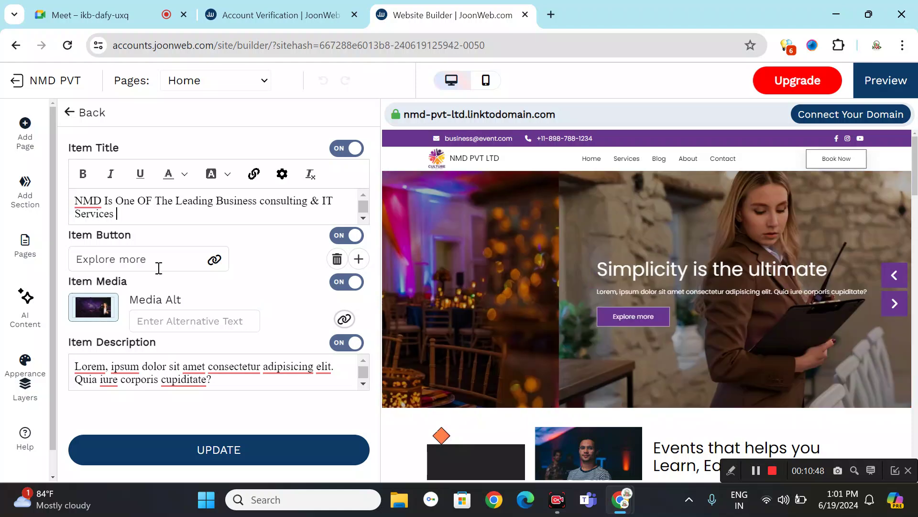
left_click(159, 266)
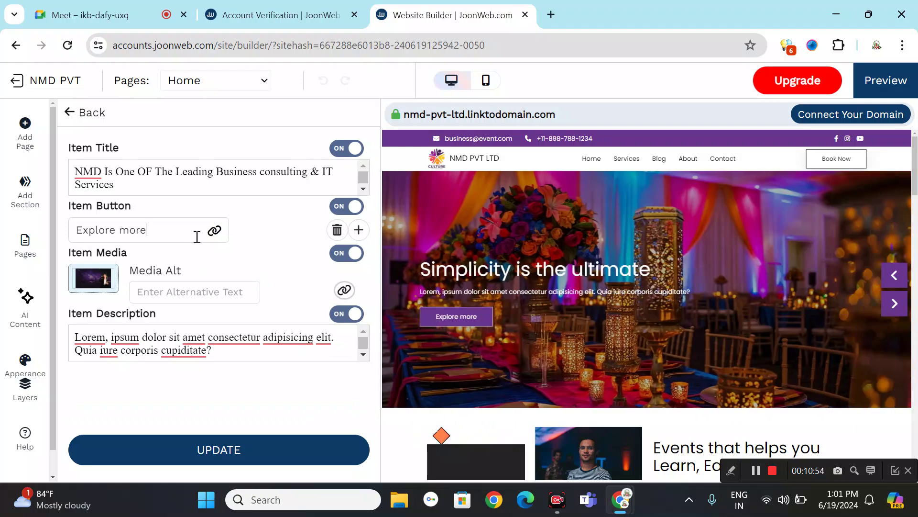
Step: Delete the 'Explore more' button label and placeholder description, then open a new browser tab
triple_click(147, 234)
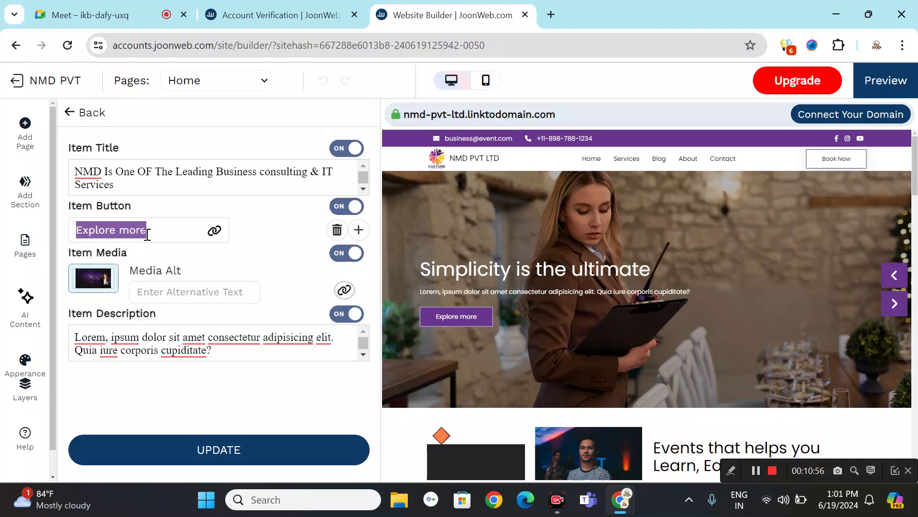
key("BackSpace")
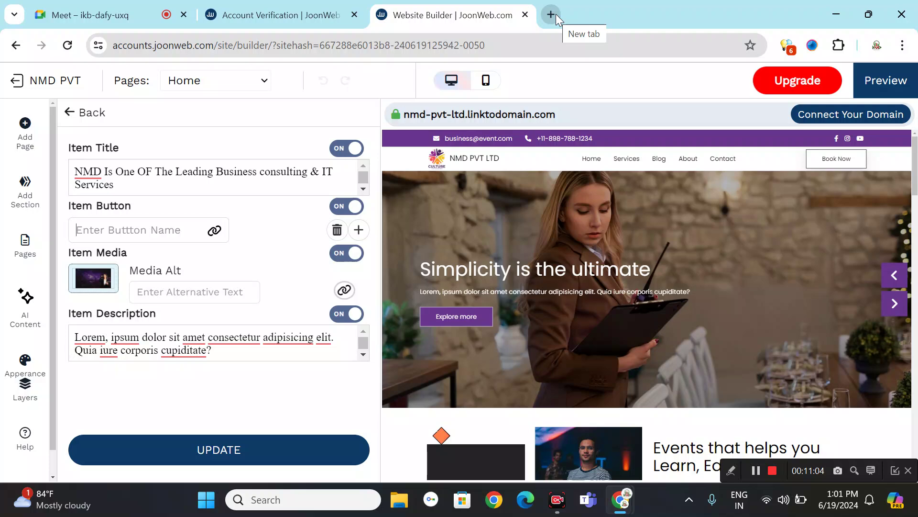
double_click(223, 354)
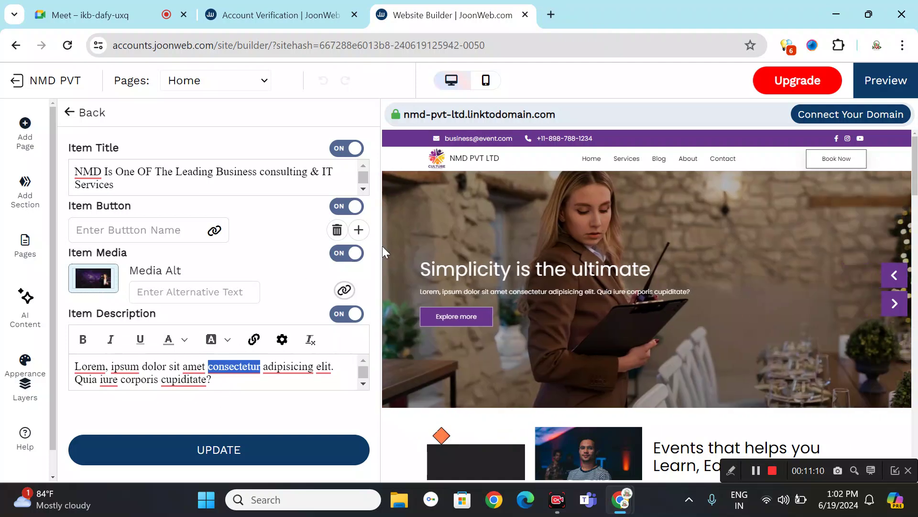
triple_click(224, 389)
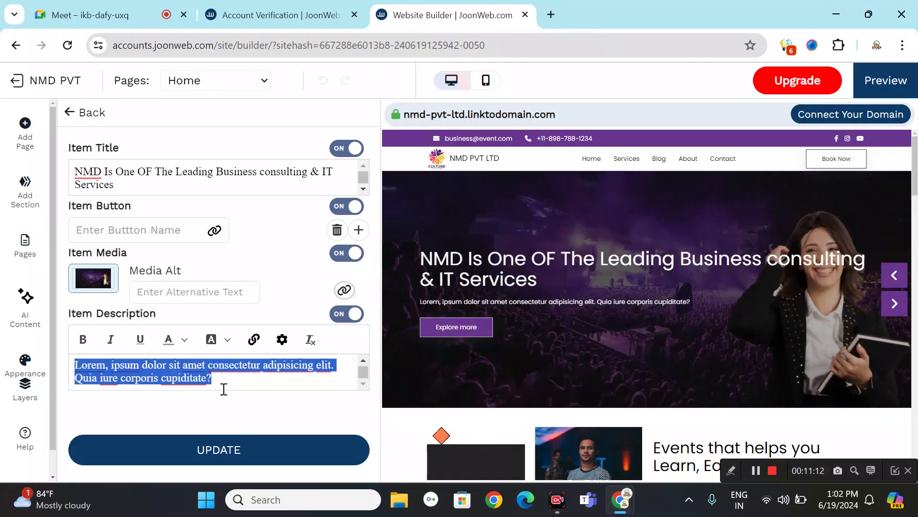
key("BackSpace")
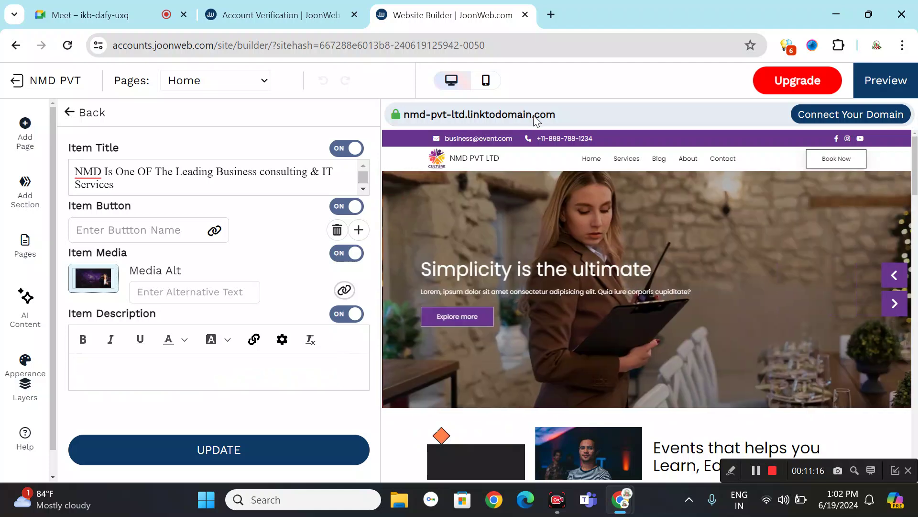
left_click(551, 15)
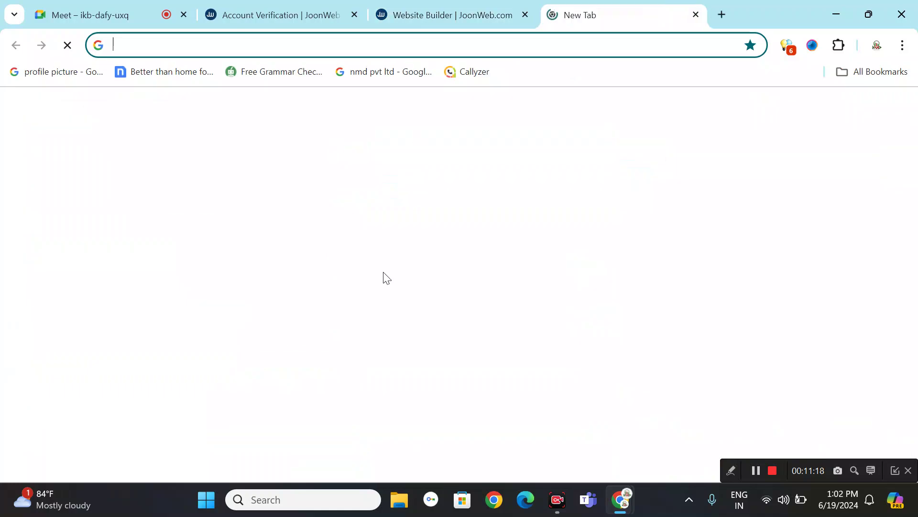
Step: Open the NMD PVT LTD company website, visit its Services page, and return home
left_click(359, 316)
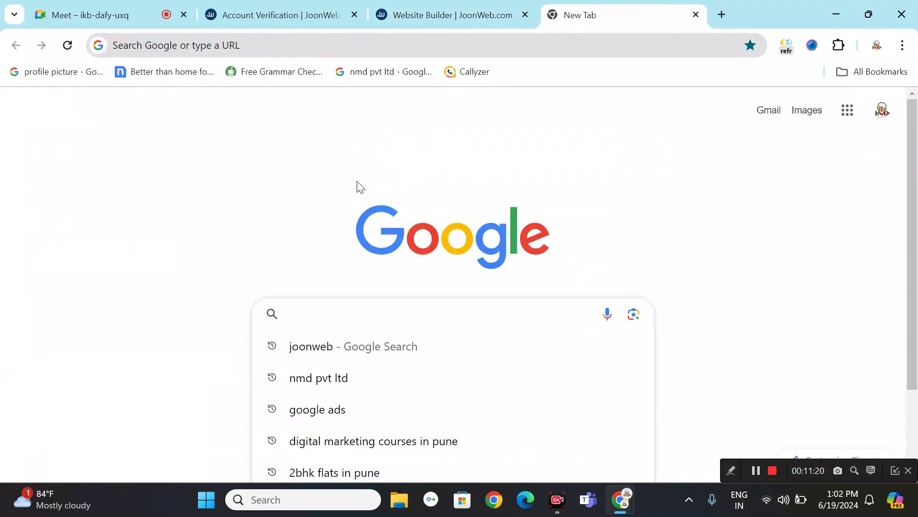
left_click(349, 185)
left_click(461, 397)
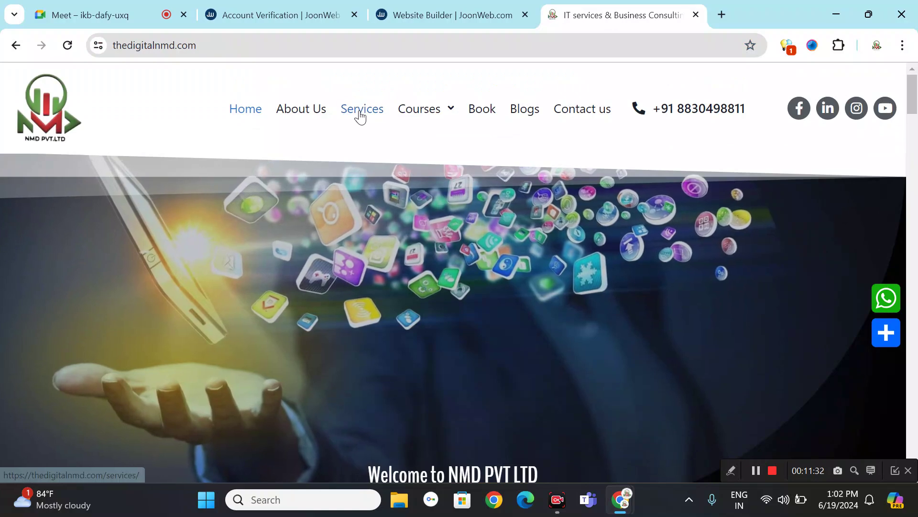
left_click(361, 113)
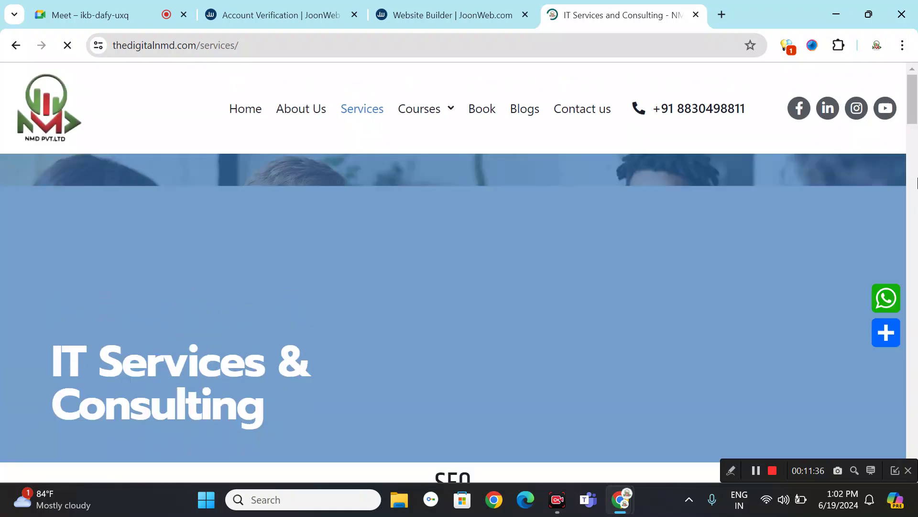
scroll(917, 183, "down", 6)
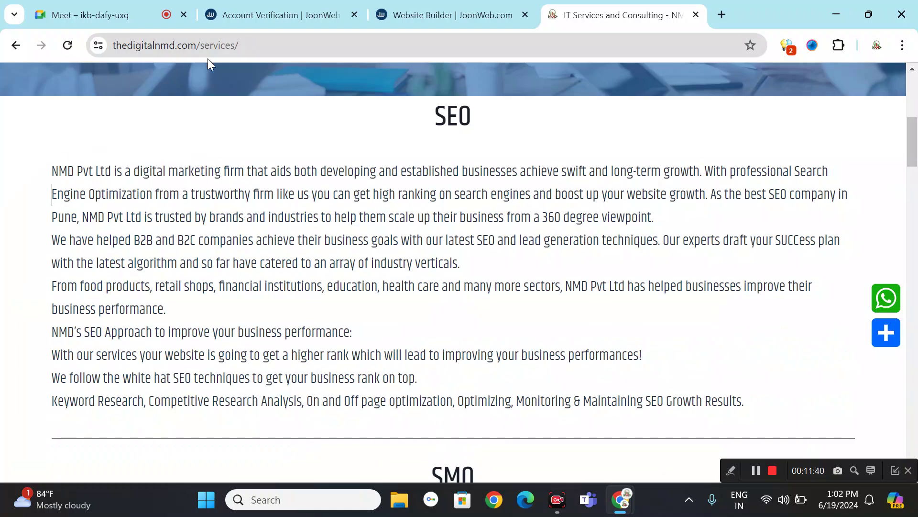
left_click(16, 45)
right_click(15, 45)
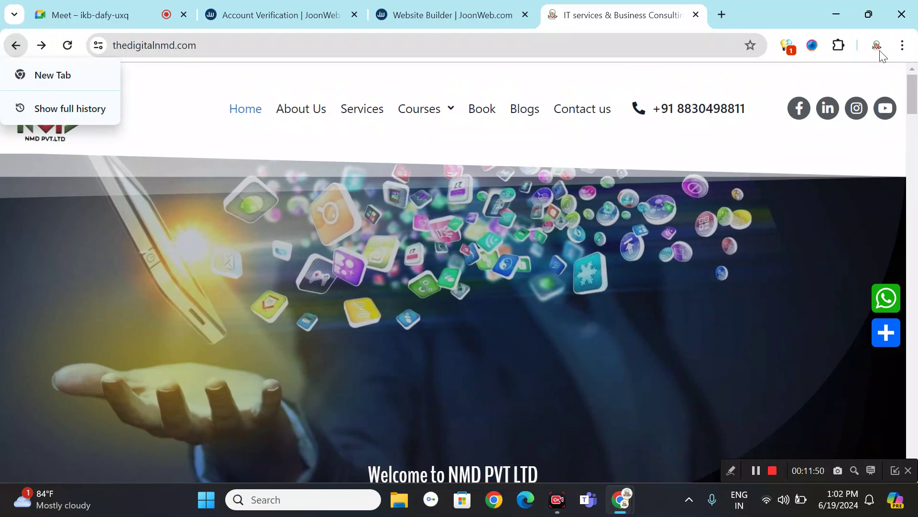
left_click(914, 155)
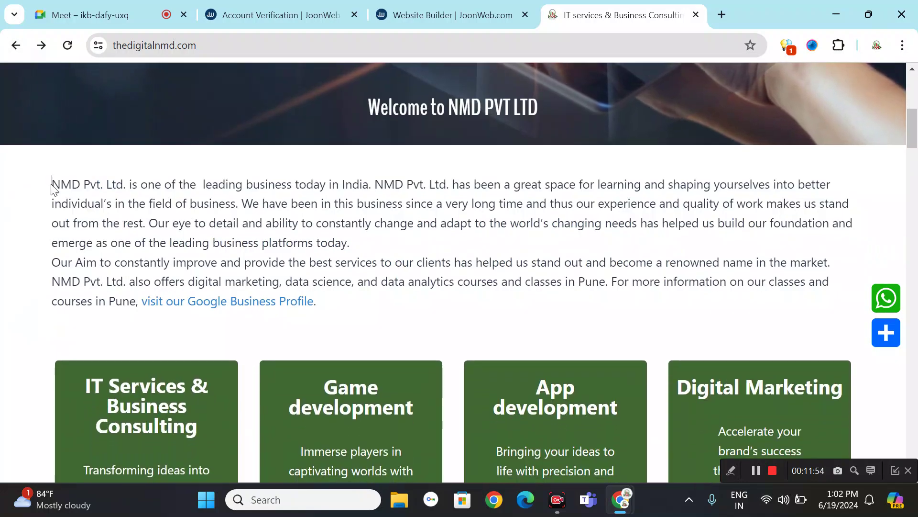
Step: Select the intro paragraph under 'Welcome to NMD PVT LTD' and return to the builder
triple_click(51, 185)
key("ctrl+c")
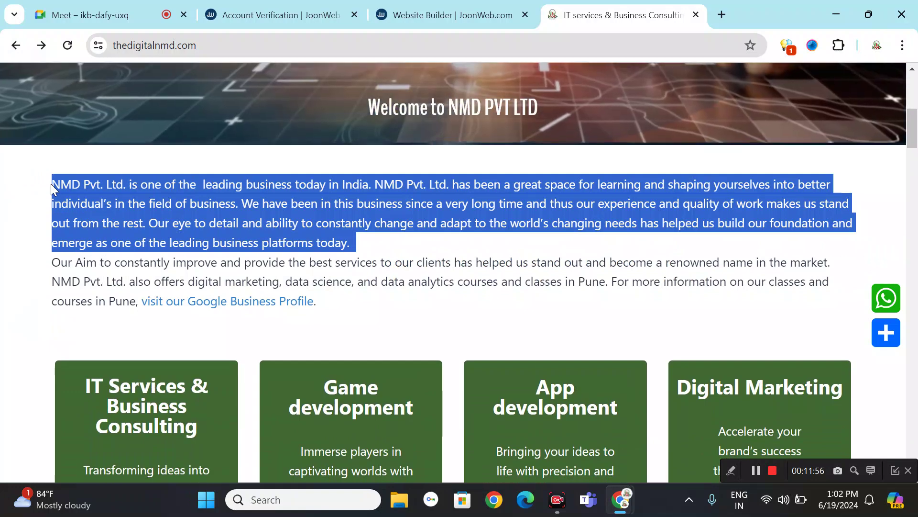
left_click(268, 21)
left_click(450, 9)
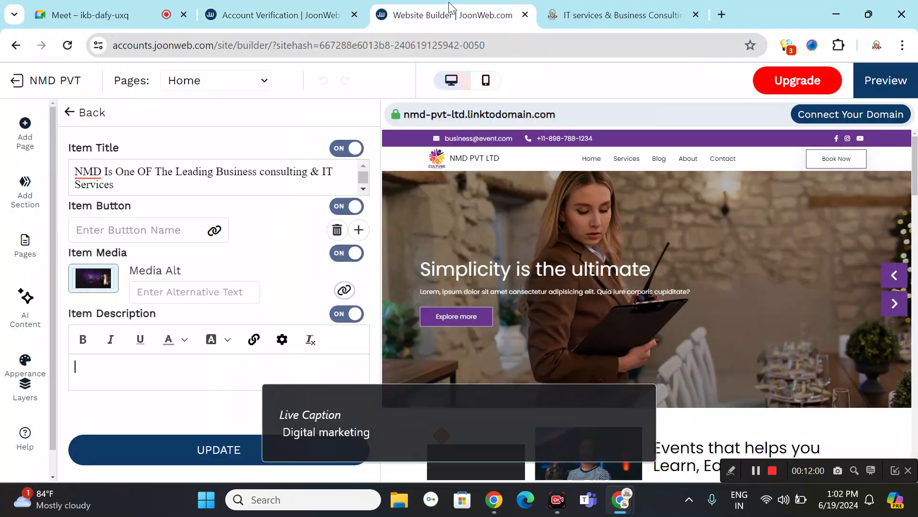
Step: Paste the copied NMD intro paragraph into the first slide's description
left_click(100, 374)
key("ctrl+v")
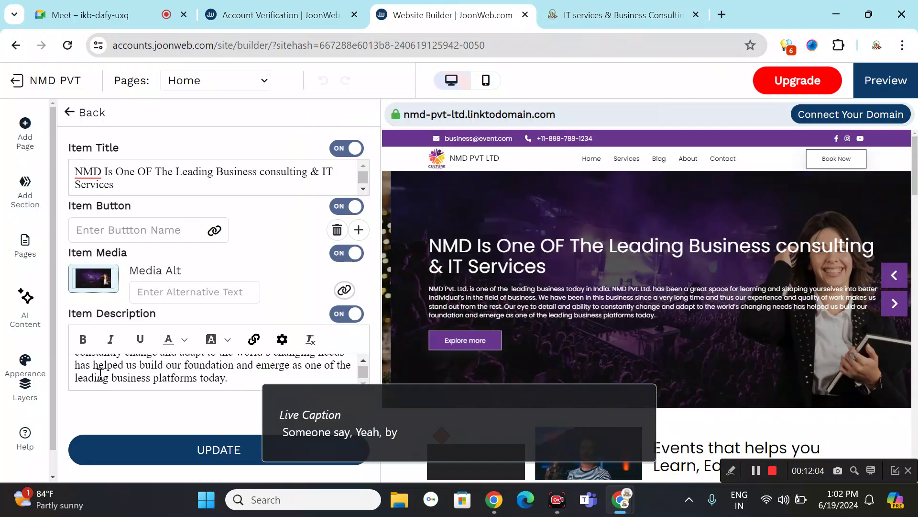
mouse_move(551, 455)
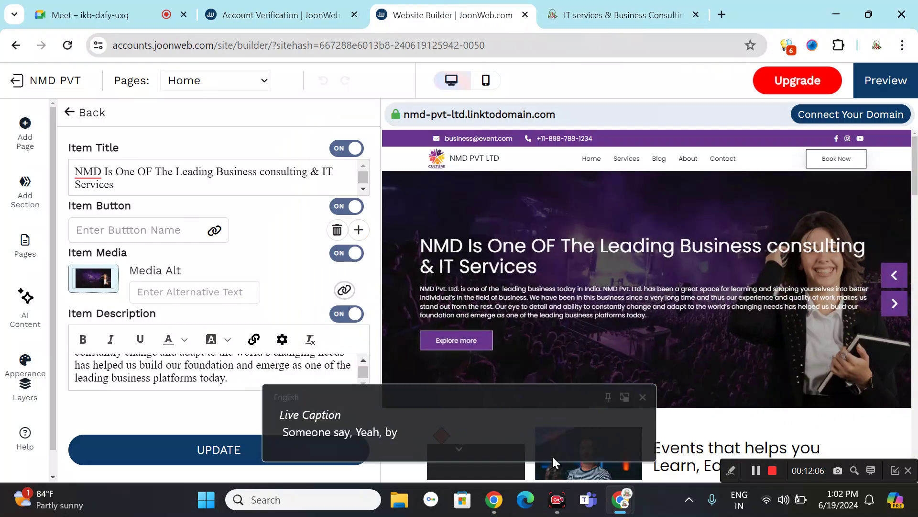
left_click(643, 397)
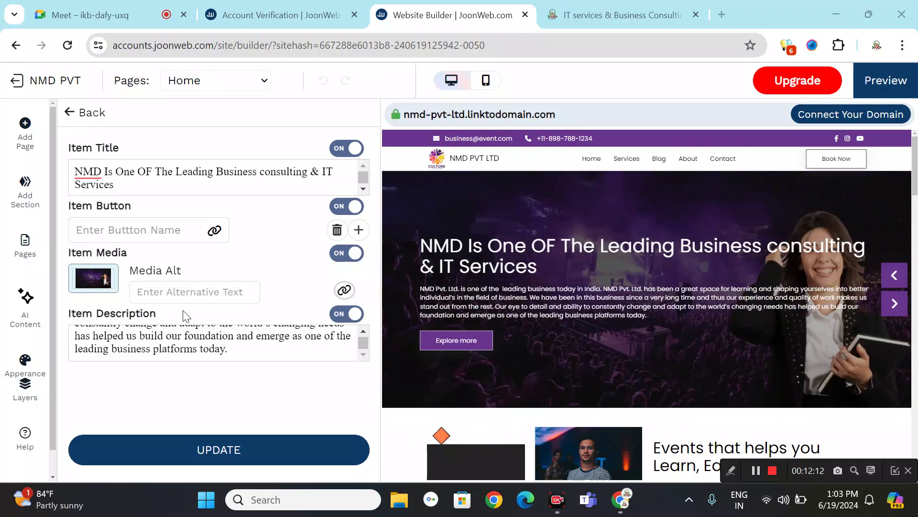
Step: Set the slide image's alt text to 'IT Servises'
left_click(149, 291)
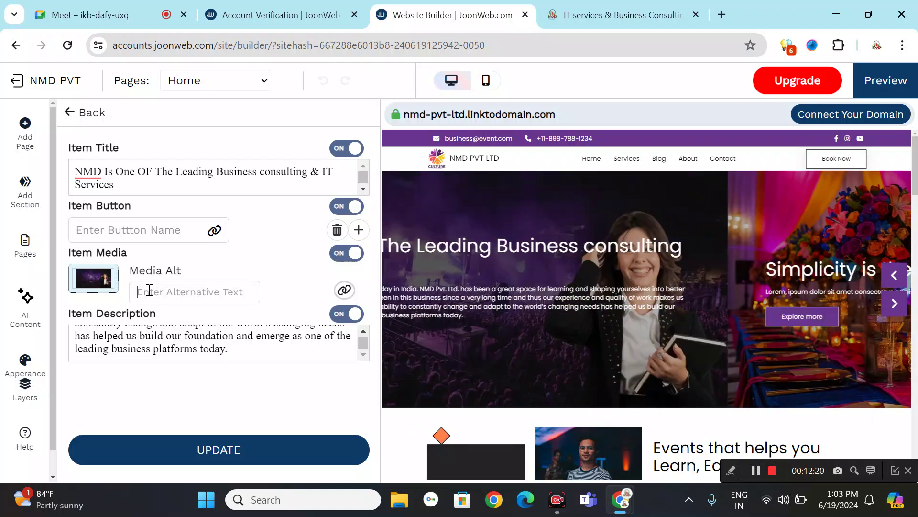
type("IT")
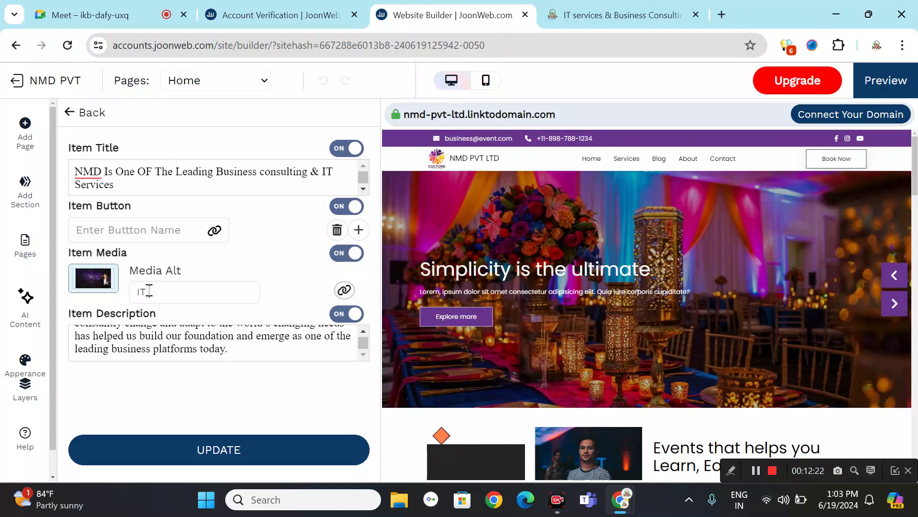
type(" Servi")
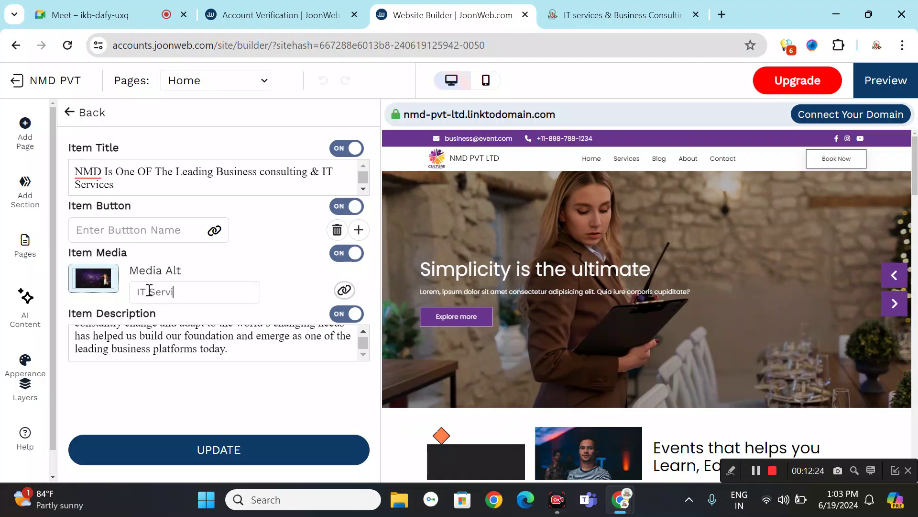
type("ses")
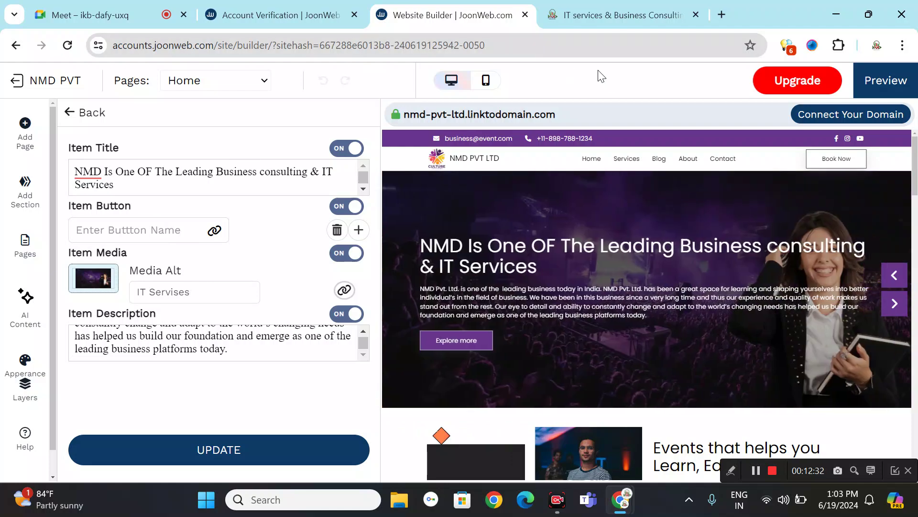
left_click(595, 18)
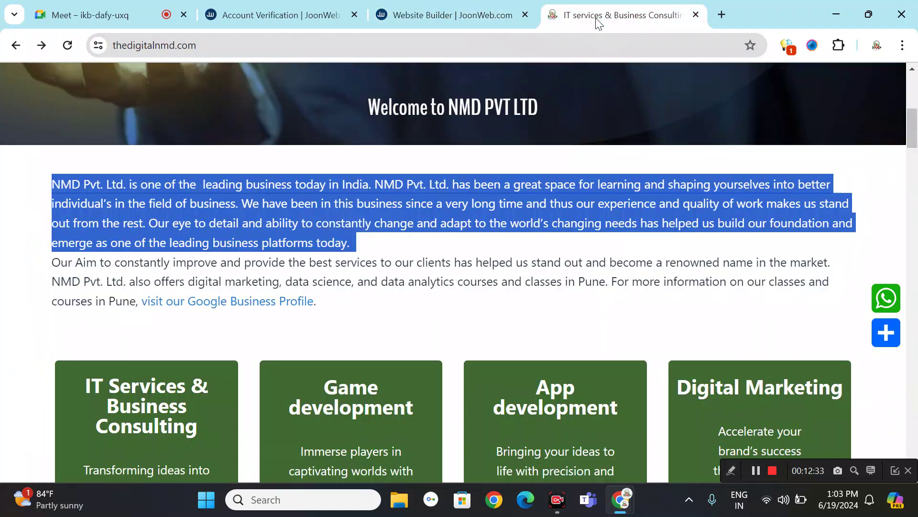
Step: Link the first slide's button to the copied thedigitalnmd.com address and leave the slide editor
left_click(230, 48)
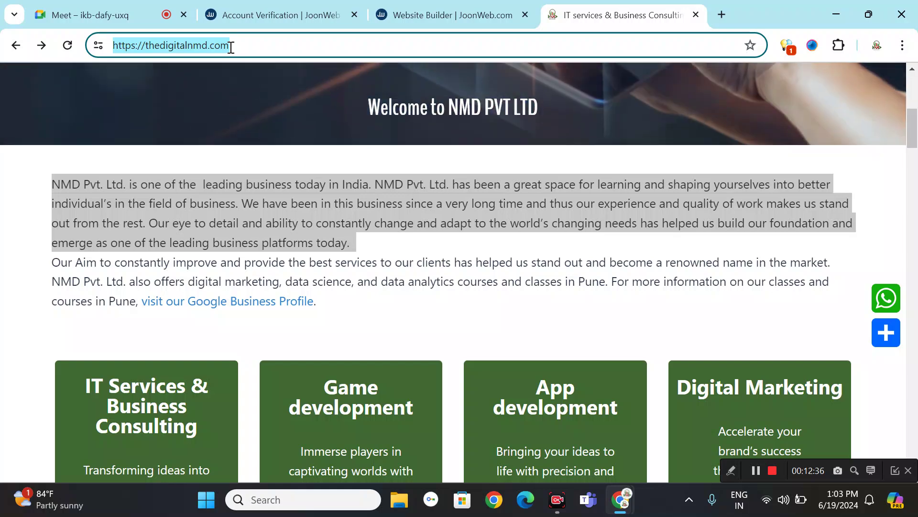
left_click(430, 12)
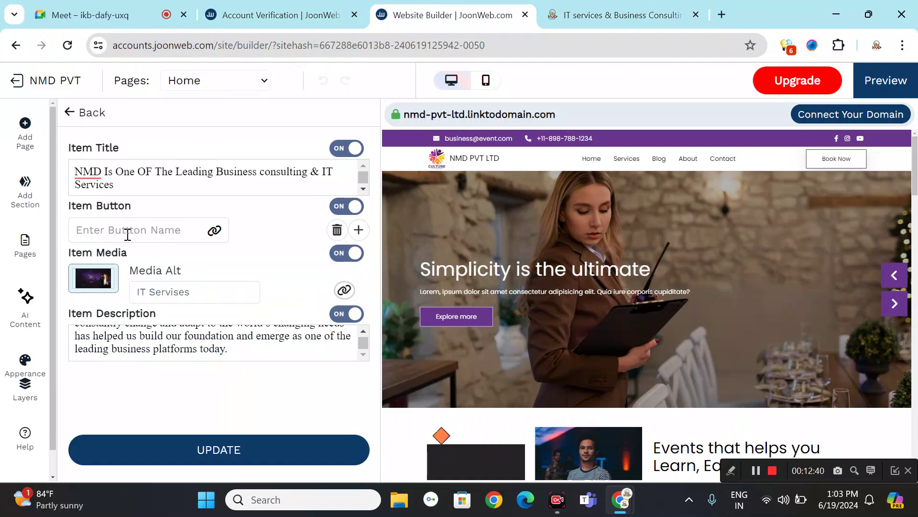
left_click(127, 234)
key("ctrl+v")
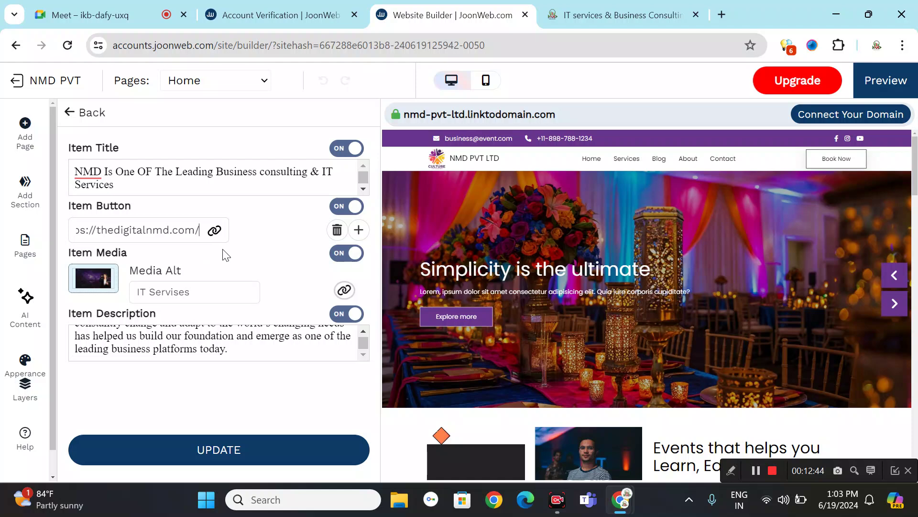
left_click(300, 251)
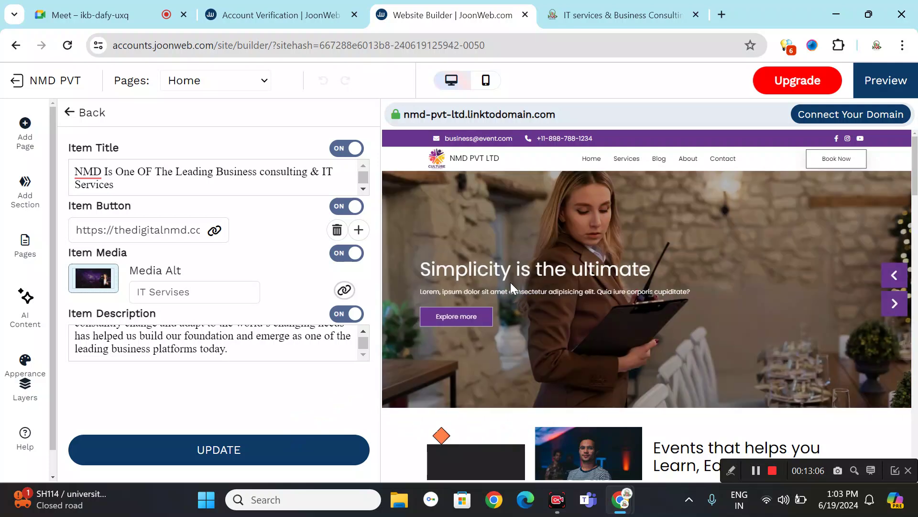
left_click(510, 282)
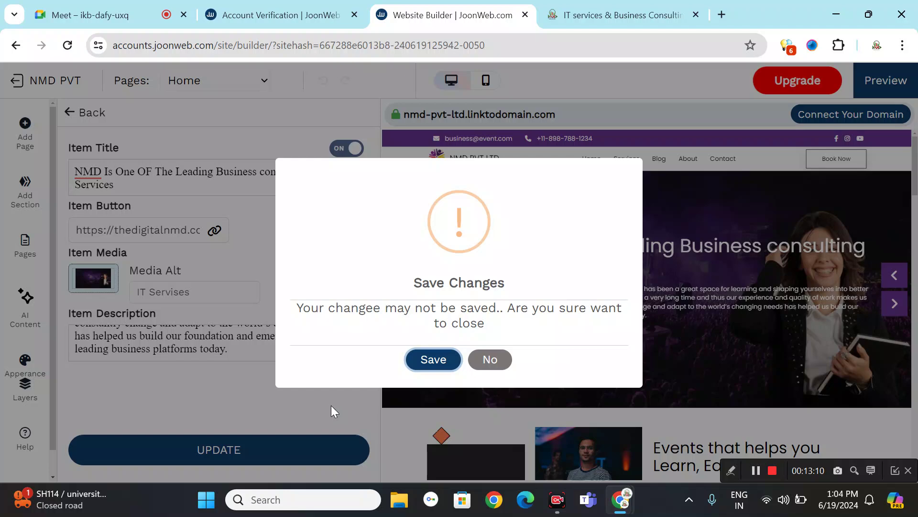
Step: Decline saving changes and reopen the first 'Simplicity is the ultimate' slide for editing
left_click(488, 363)
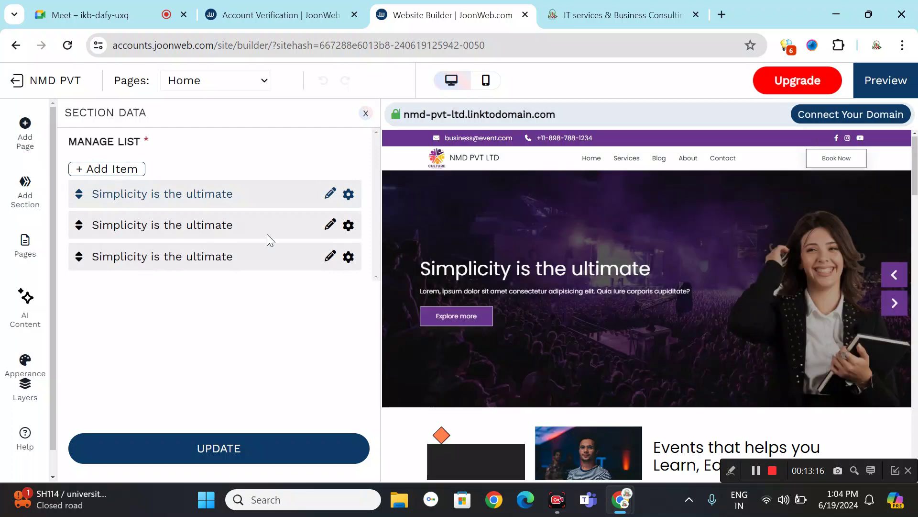
left_click(329, 199)
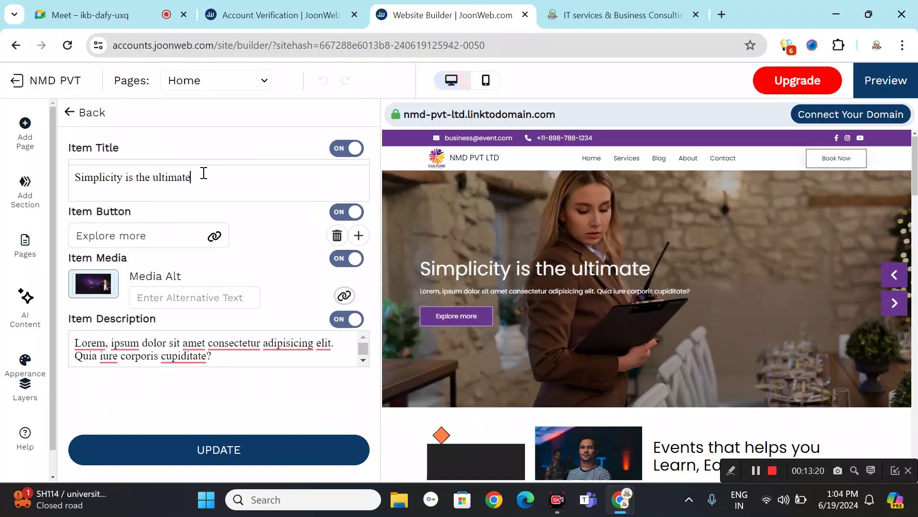
double_click(204, 172)
left_click(227, 174)
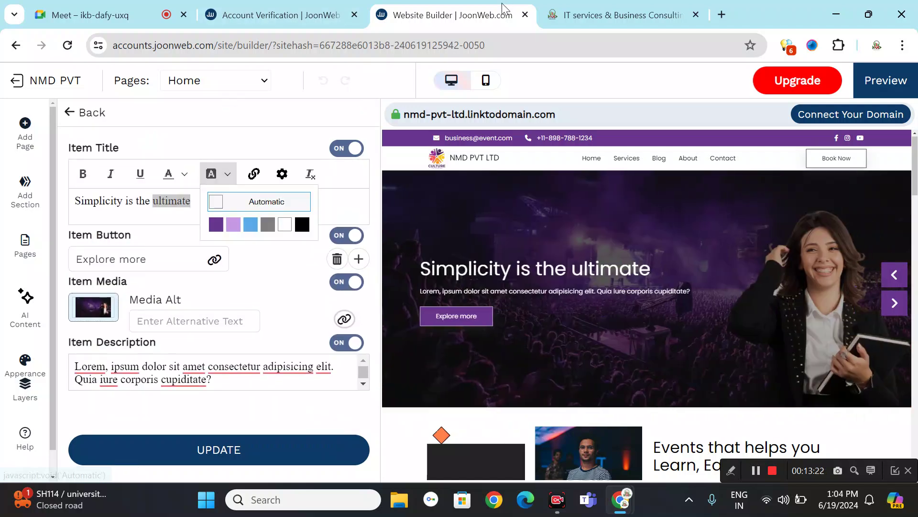
left_click(600, 17)
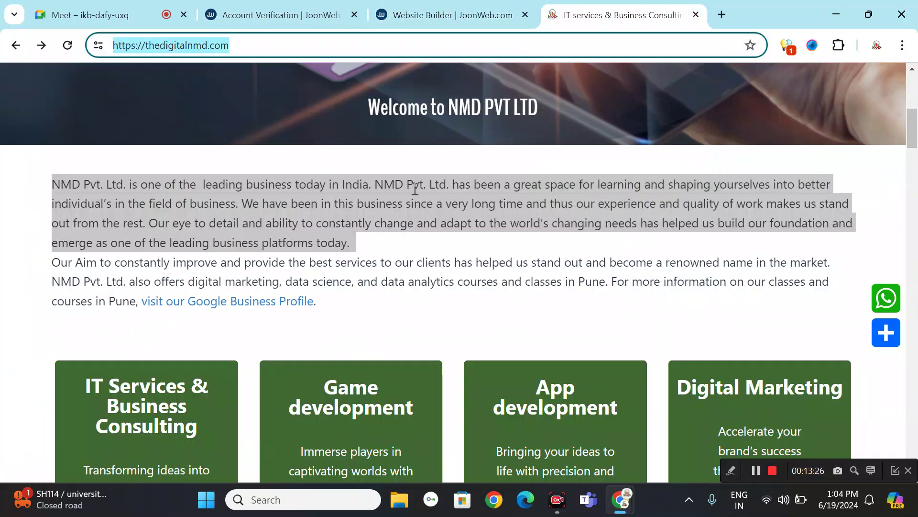
Step: Select parts of the first NMD welcome paragraph, trying to isolate the word 'India'
triple_click(350, 186)
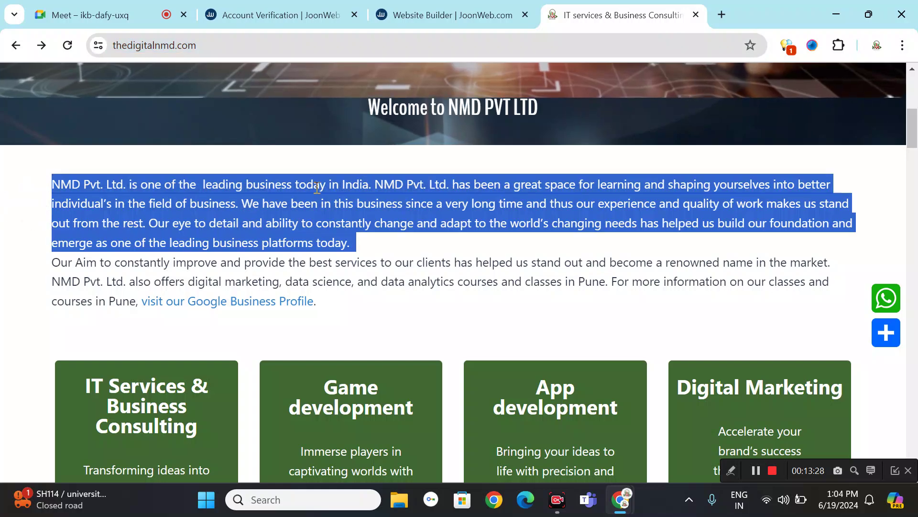
double_click(350, 186)
triple_click(350, 186)
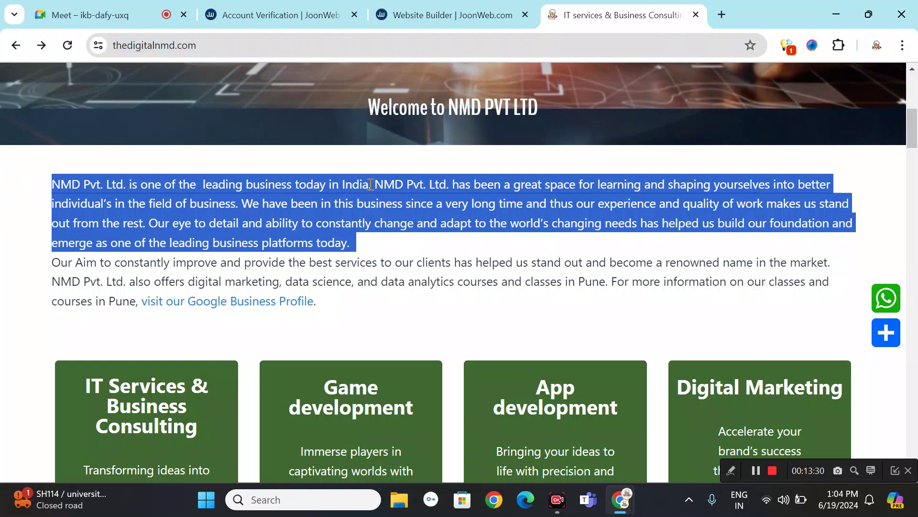
left_click(370, 184)
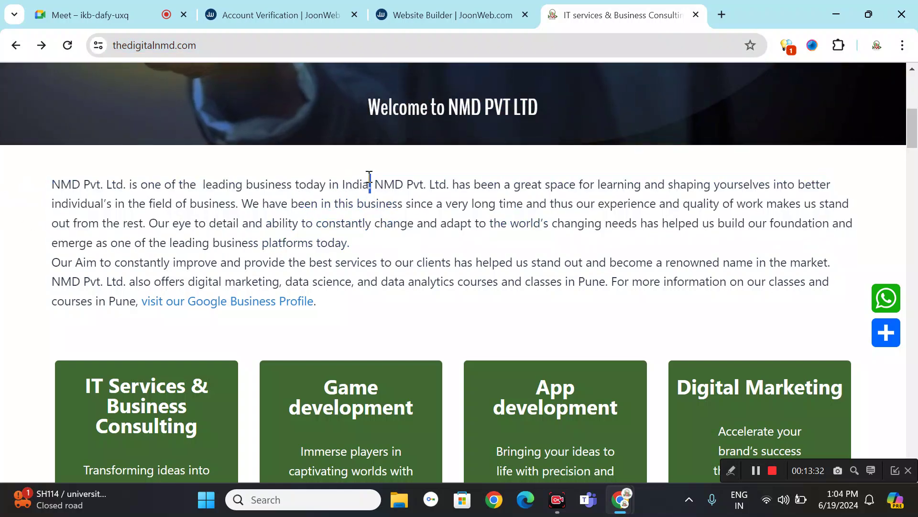
left_click_drag(369, 182, 345, 189)
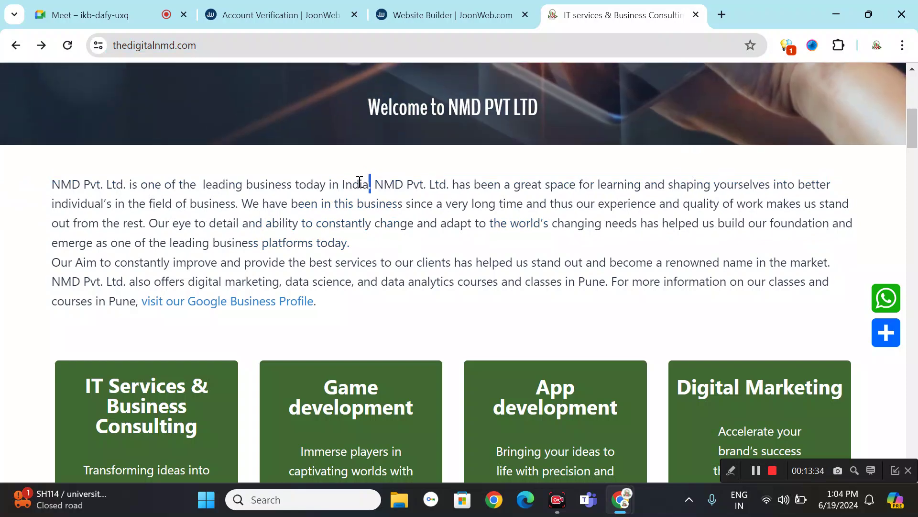
double_click(360, 182)
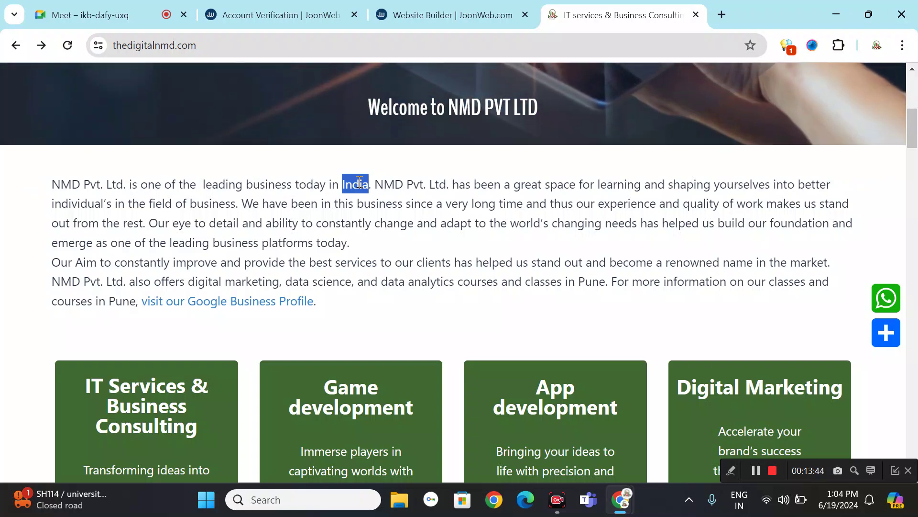
Step: Select and copy the opening sentence from 'NMD Pvt. Ltd.' through 'today in India'
left_click_drag(49, 184, 79, 185)
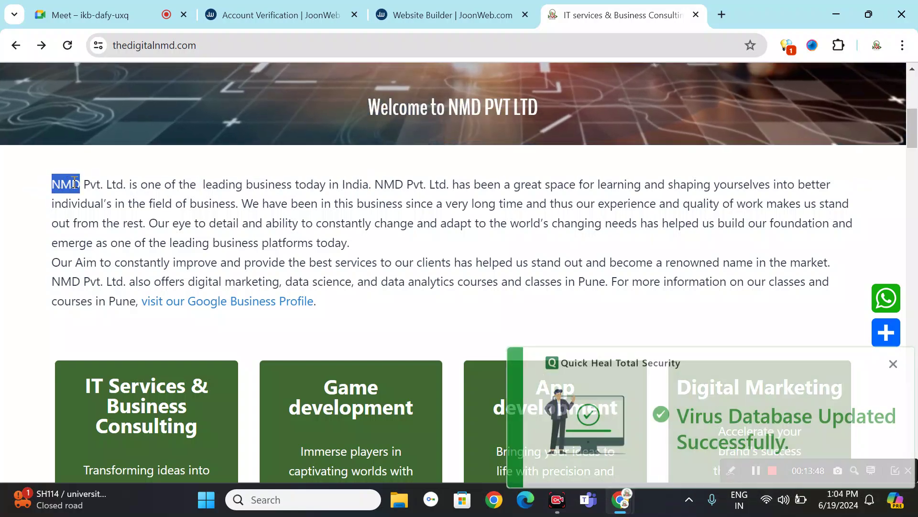
key("shift+Right")
key("shift+Right")
key("ctrl+shift+Right")
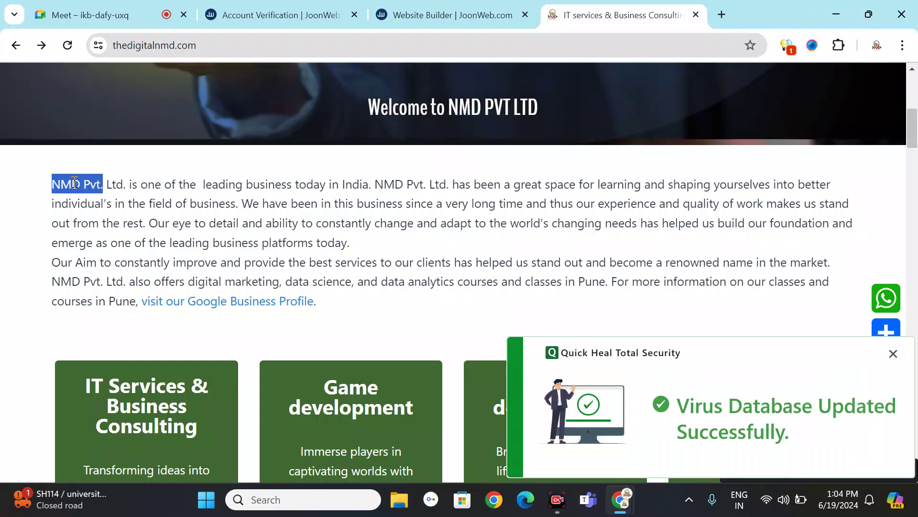
key("ctrl+shift+Right")
key("ctrl+shift+Right")
key("ctrl+shift+Right")
key("shift+Right")
key("shift+Right")
key("shift+Right")
key("shift+Right")
key("shift+Right")
key("shift+Right")
key("shift+Right")
key("shift+Right")
key("shift+Right")
key("shift+Right")
key("shift+Right")
key("shift+Right")
key("shift+Right")
key("shift+Right")
key("shift+Right")
key("shift+Right")
key("shift+Right")
key("shift+Right")
key("shift+Right")
key("shift+Right")
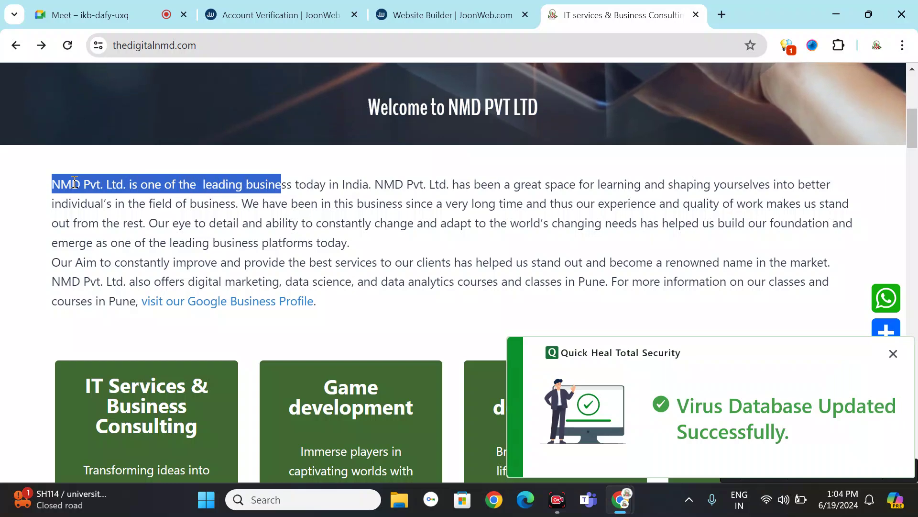
key("shift+Right")
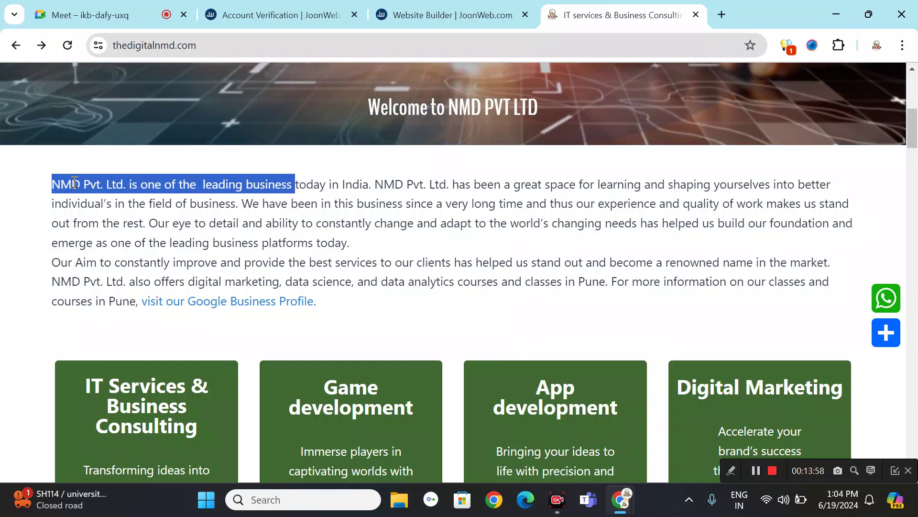
key("shift+Right")
key("shift+Right")
key("shift+Right")
key("shift+Right")
key("shift+Right")
key("shift+Right")
key("shift+Right")
key("shift+Right")
key("shift+Right")
key("shift+Right")
key("shift+Right")
key("shift+Right")
key("shift+Right")
key("shift+Right")
key("ctrl+c")
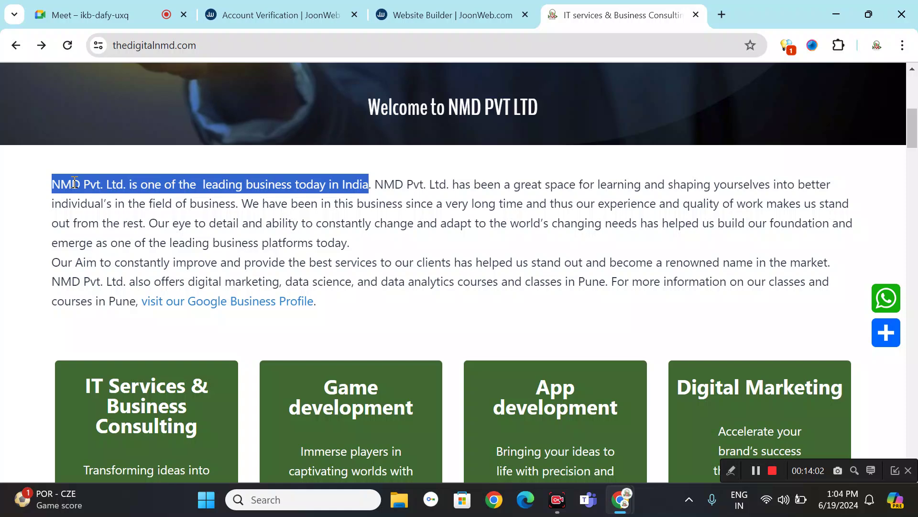
left_click(74, 183)
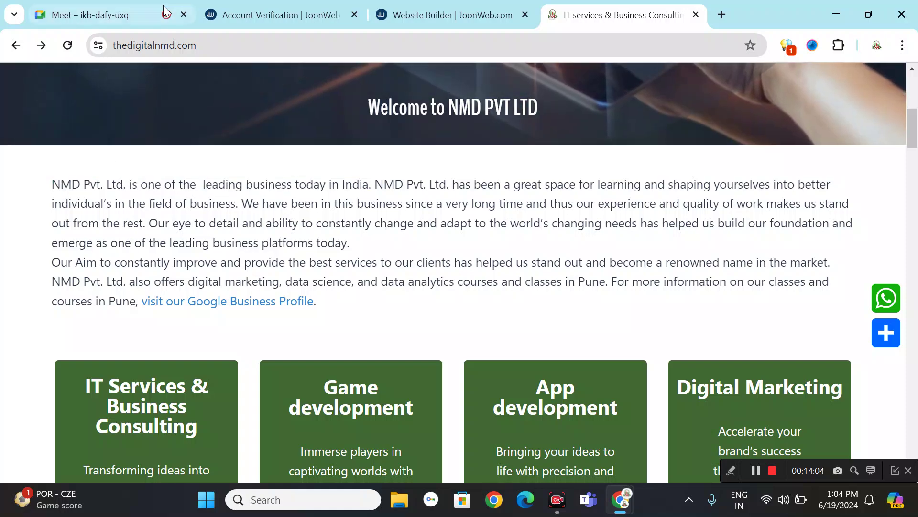
left_click(491, 15)
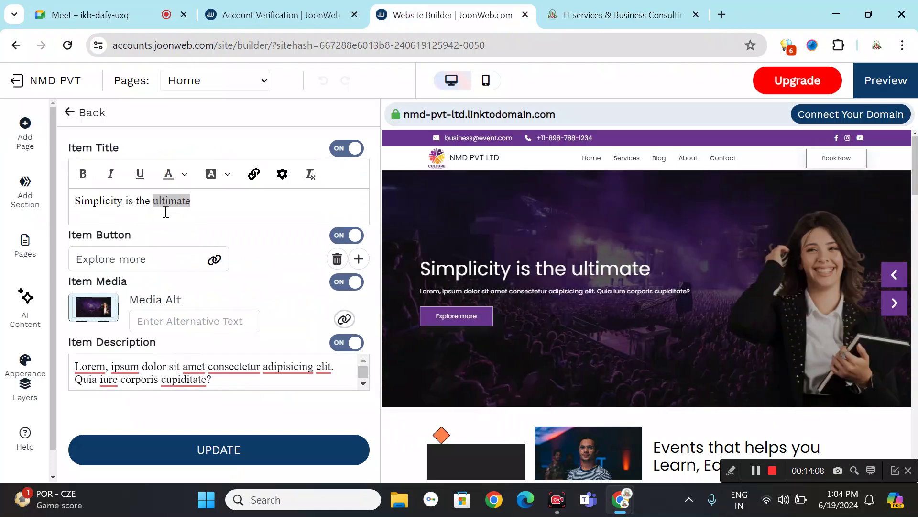
Step: Paste the copied NMD sentence into the slide title
triple_click(177, 201)
left_click(178, 202)
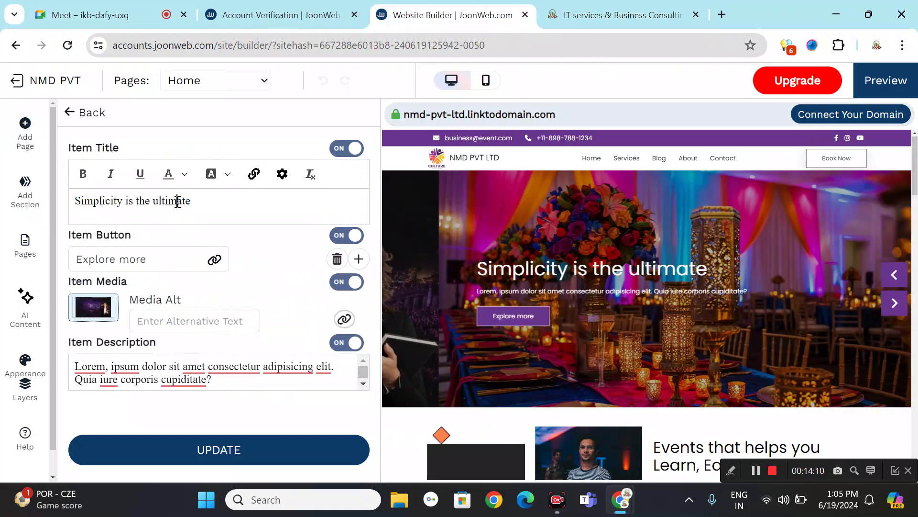
key("ctrl+v")
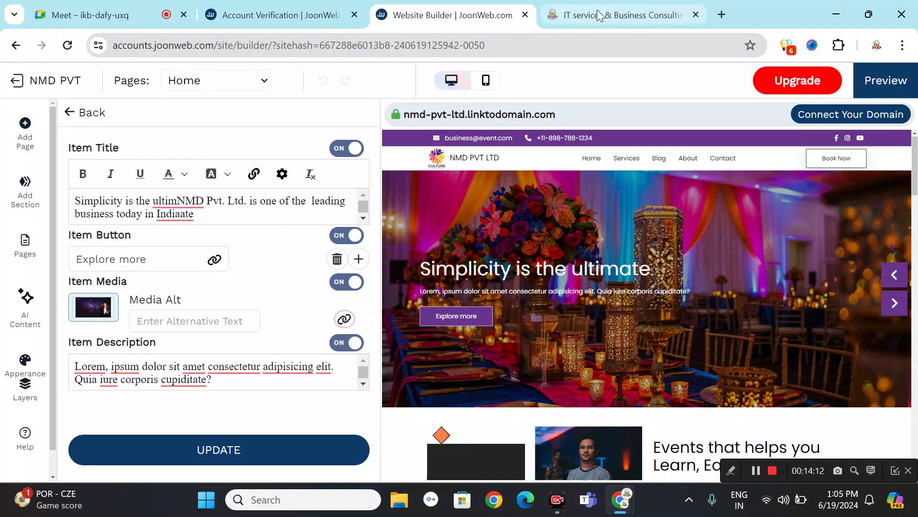
Step: Copy the full NMD welcome paragraph and replace the slide's Lorem ipsum description with it
left_click(575, 24)
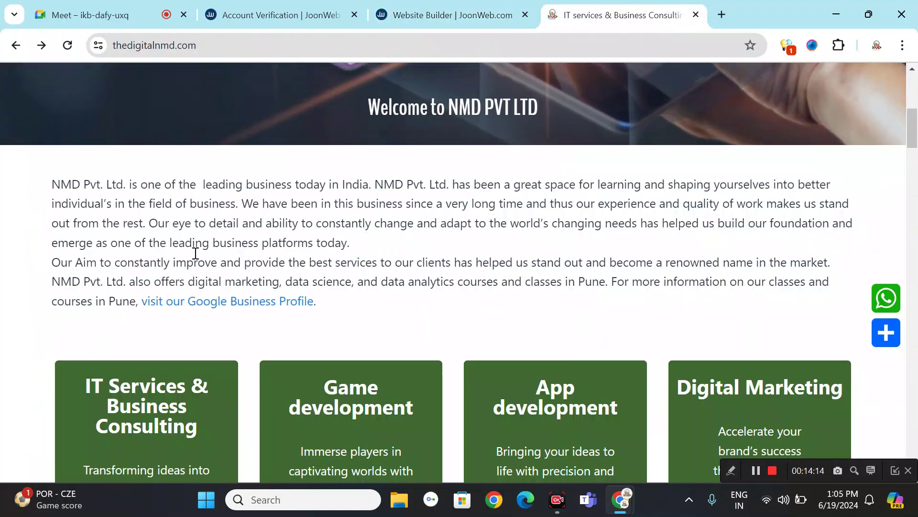
triple_click(67, 179)
key("ctrl+c")
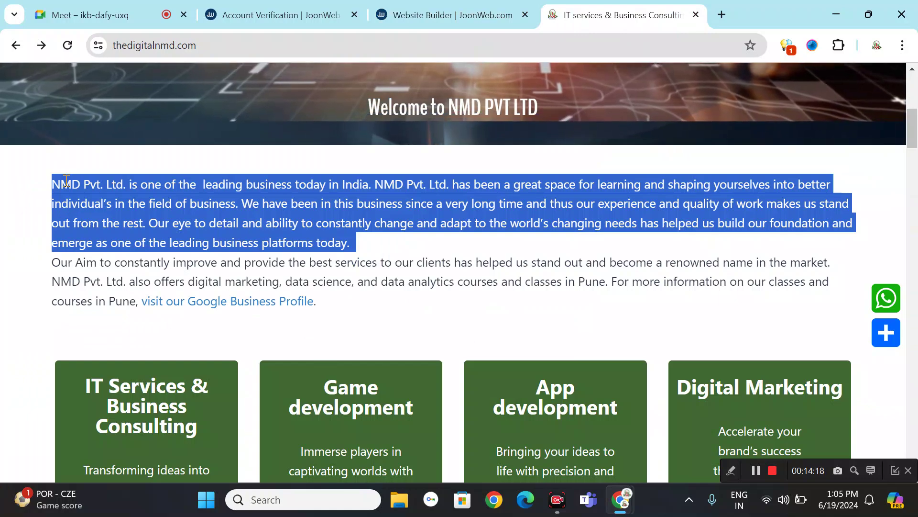
left_click(260, 14)
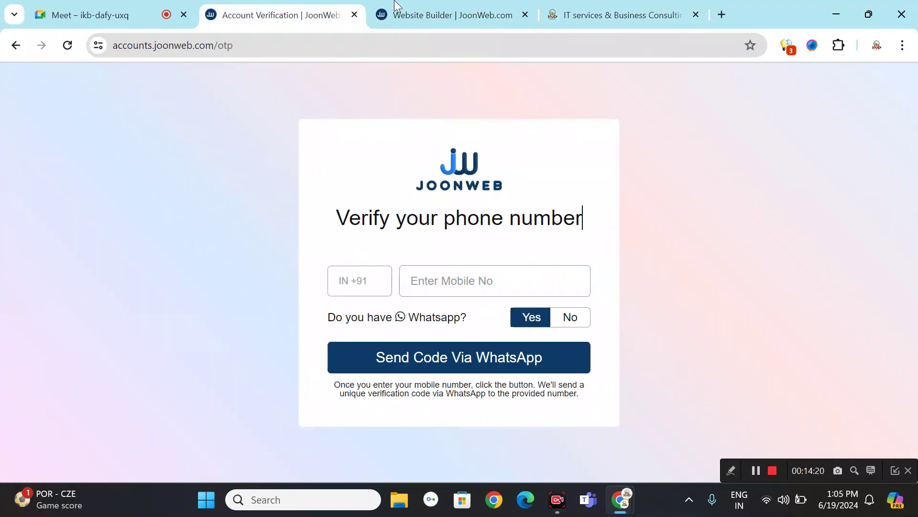
left_click(427, 8)
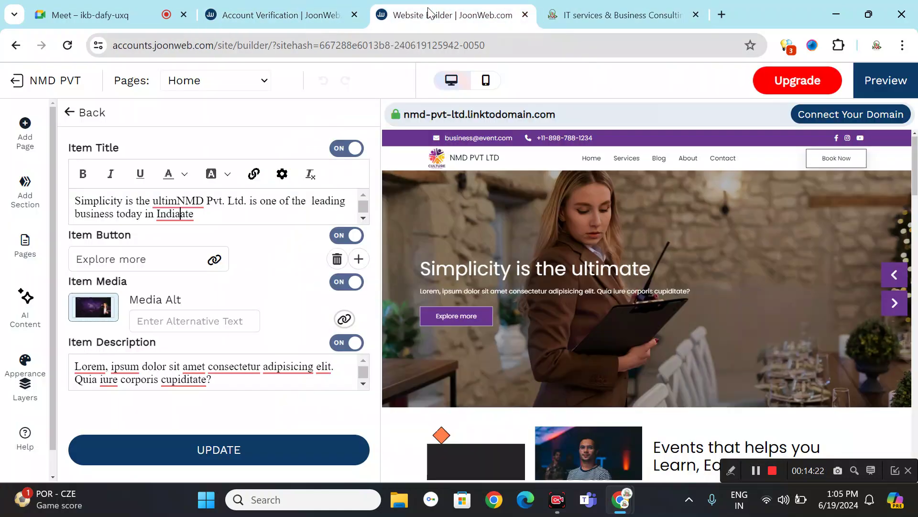
triple_click(182, 385)
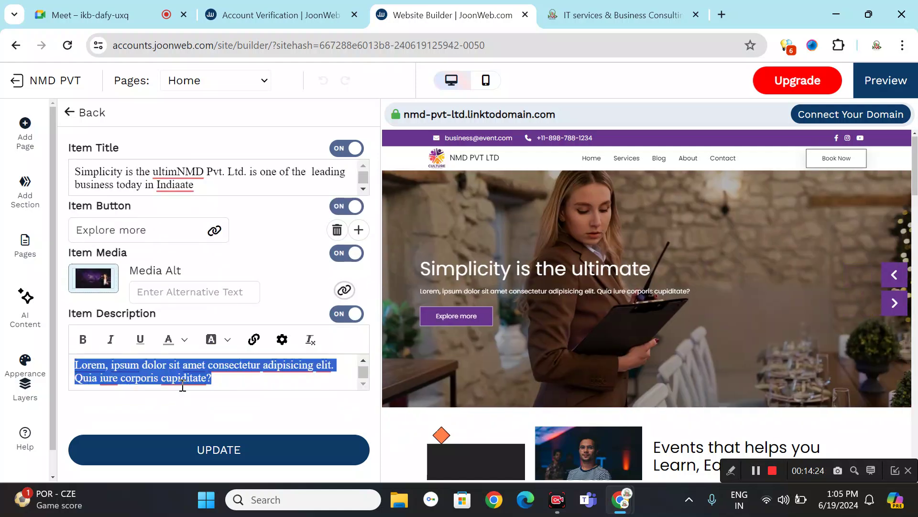
key("ctrl+v")
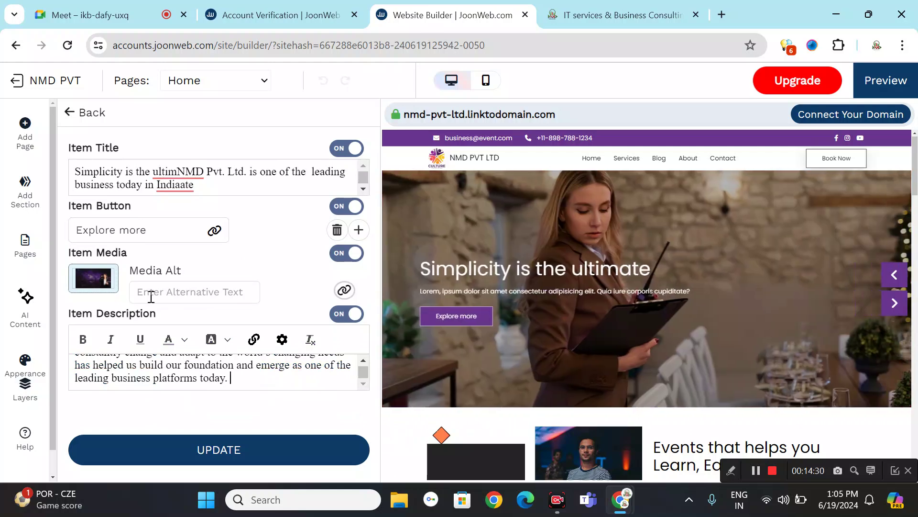
Step: Upload the 2023-12-29 photo from the Desktop and set it as the slide's media image
left_click(103, 280)
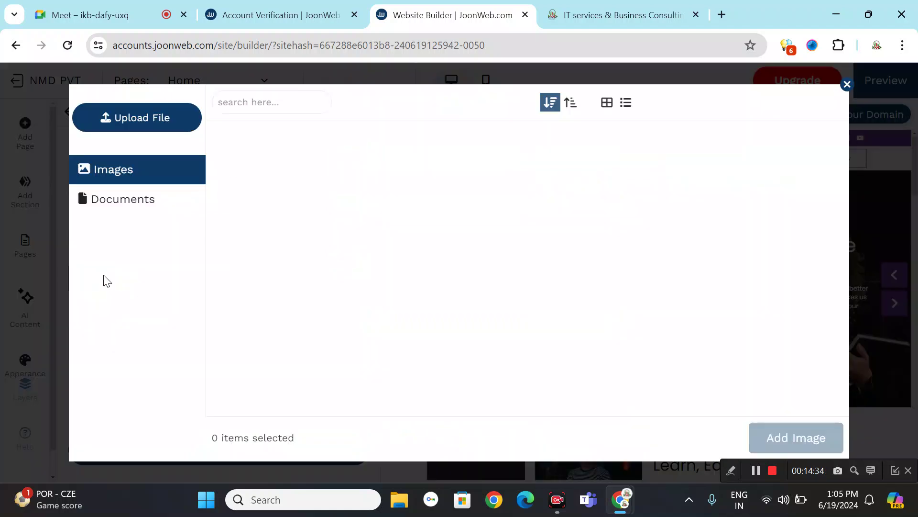
left_click(142, 130)
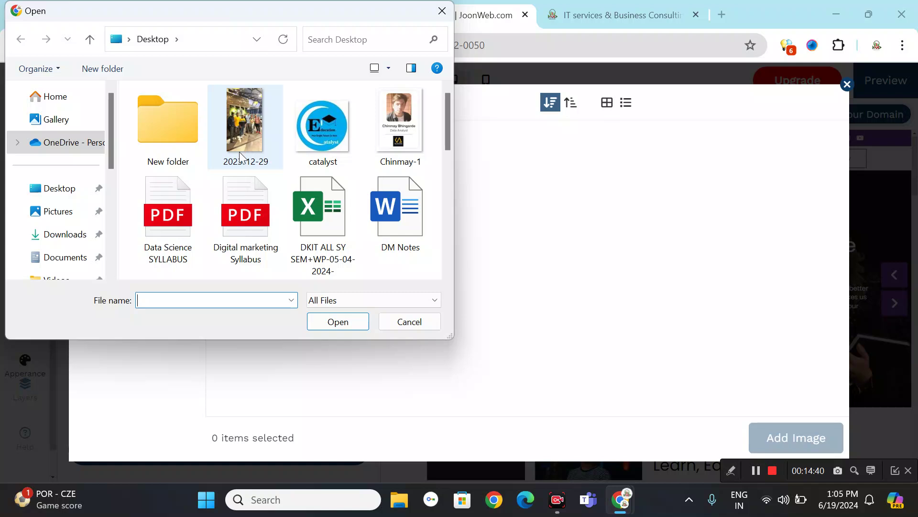
double_click(245, 152)
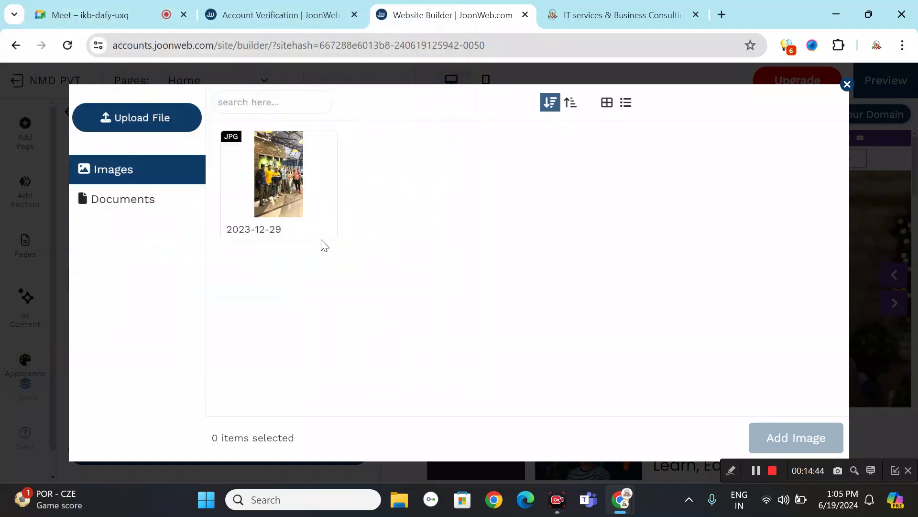
left_click(298, 181)
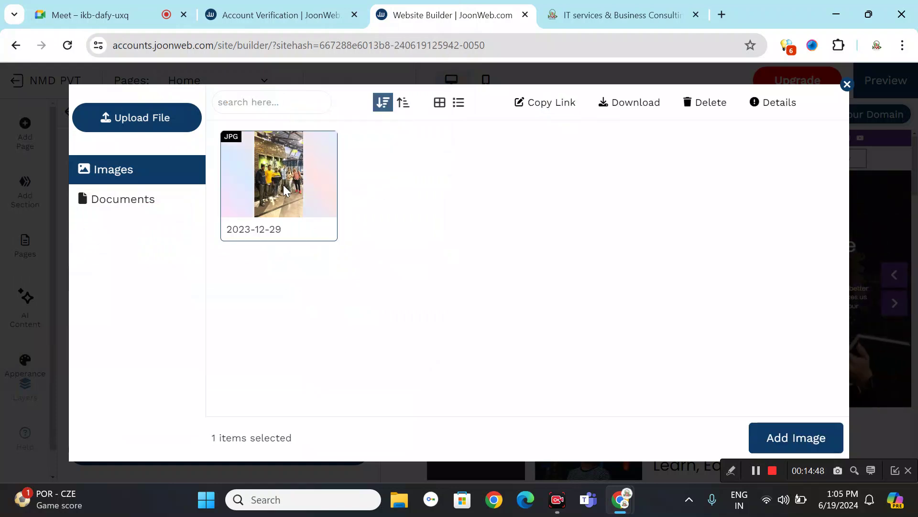
left_click(796, 443)
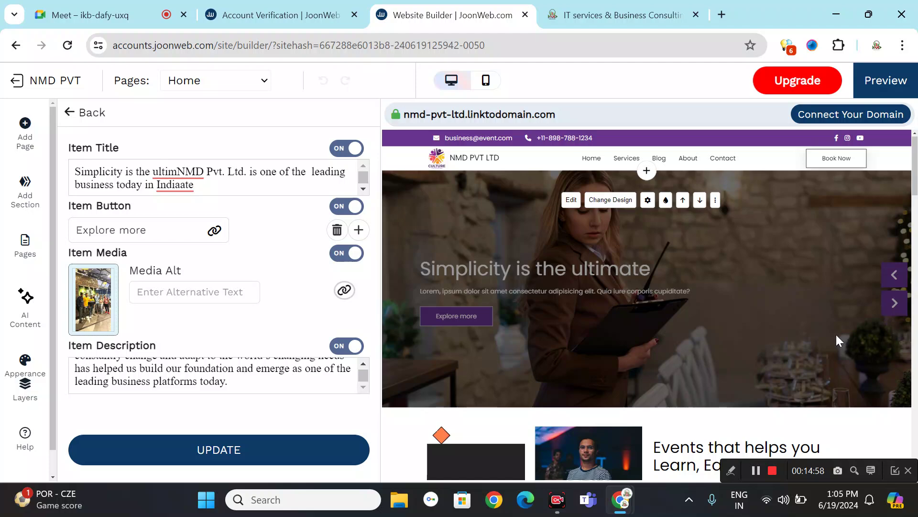
Step: Open Change Design for the hero slider and browse through three alternative sample slider layouts
left_click(616, 203)
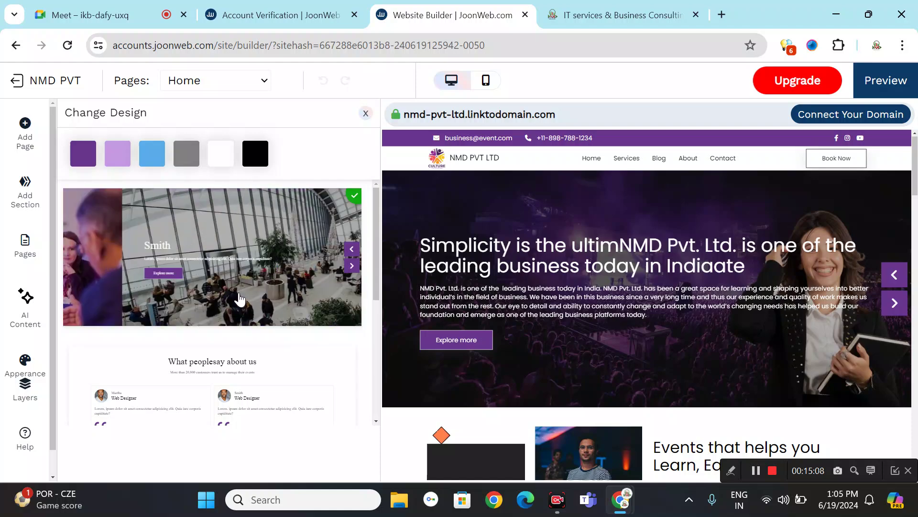
left_click(352, 267)
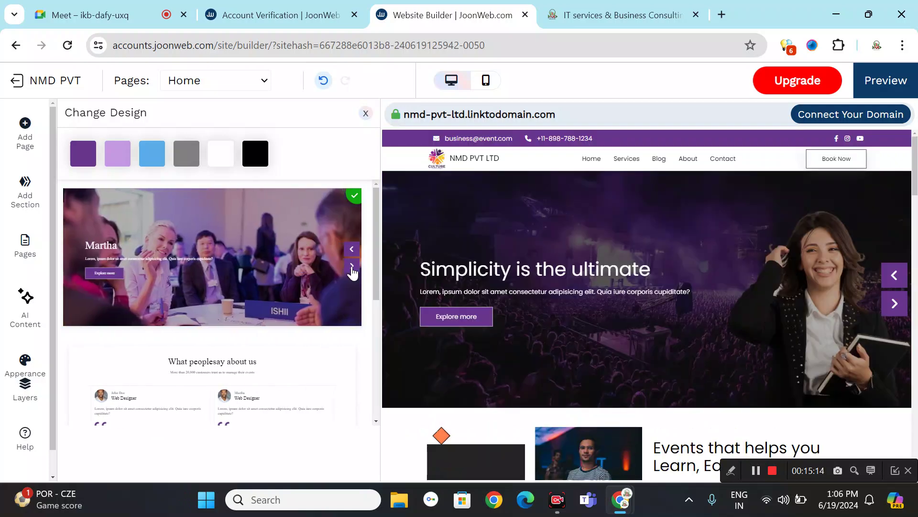
left_click(352, 268)
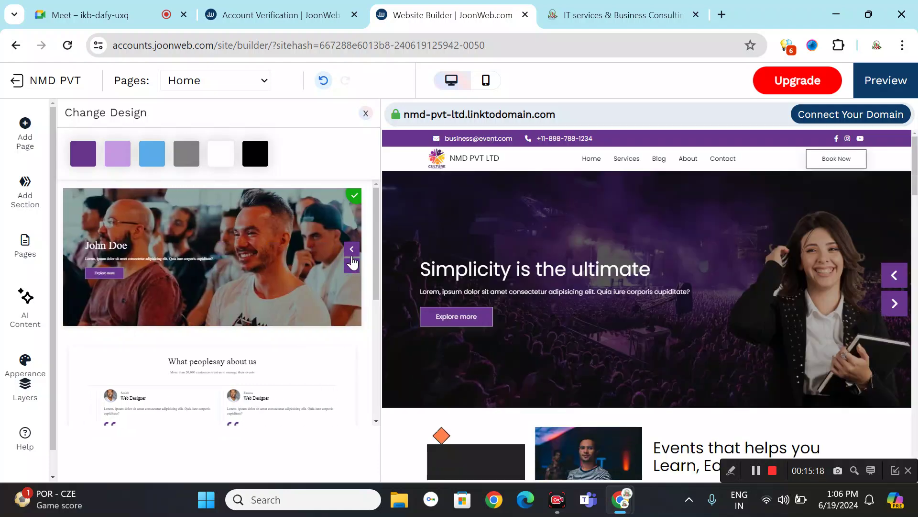
left_click(352, 264)
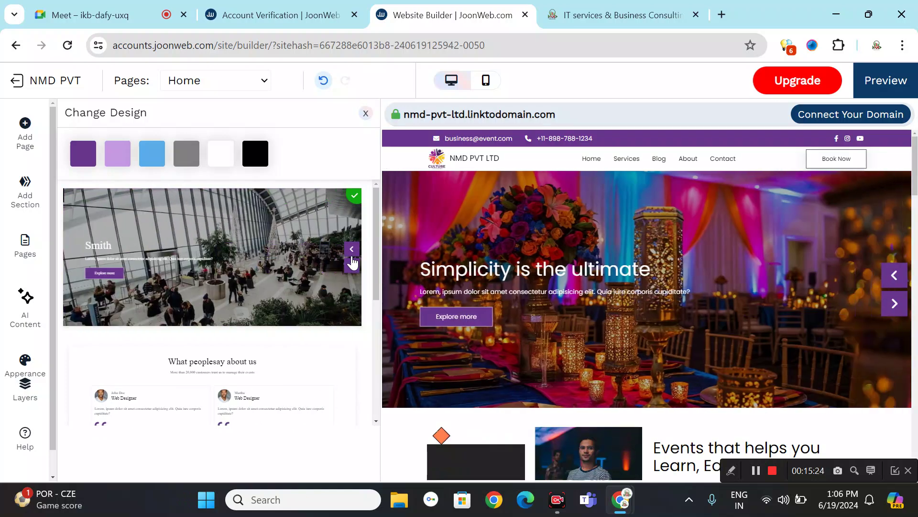
Step: Replace the header's sample contact number and contact e-mail with the company's own phone and e-mail
mouse_move(590, 160)
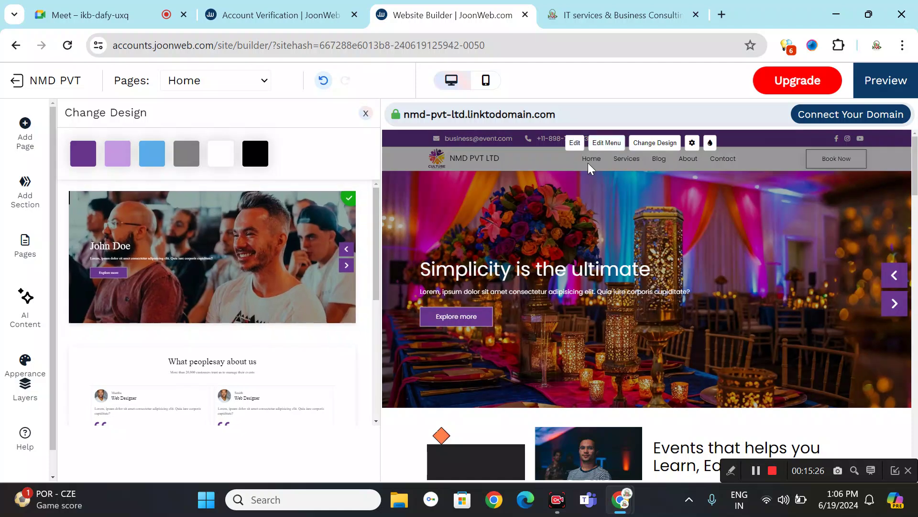
left_click(591, 156)
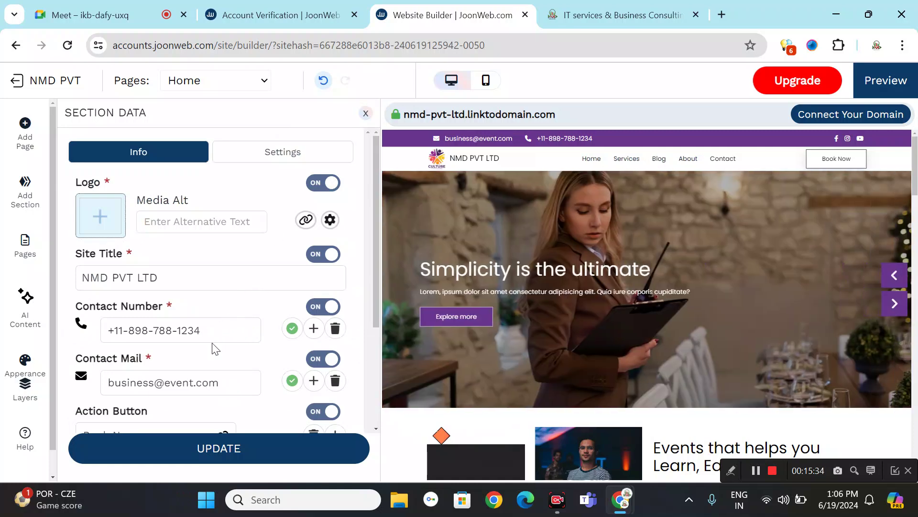
triple_click(216, 335)
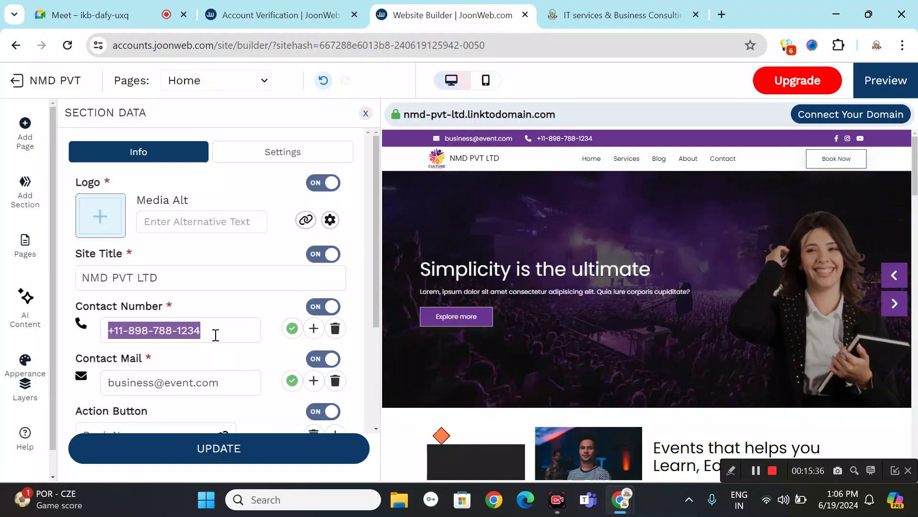
key("BackSpace")
type("88")
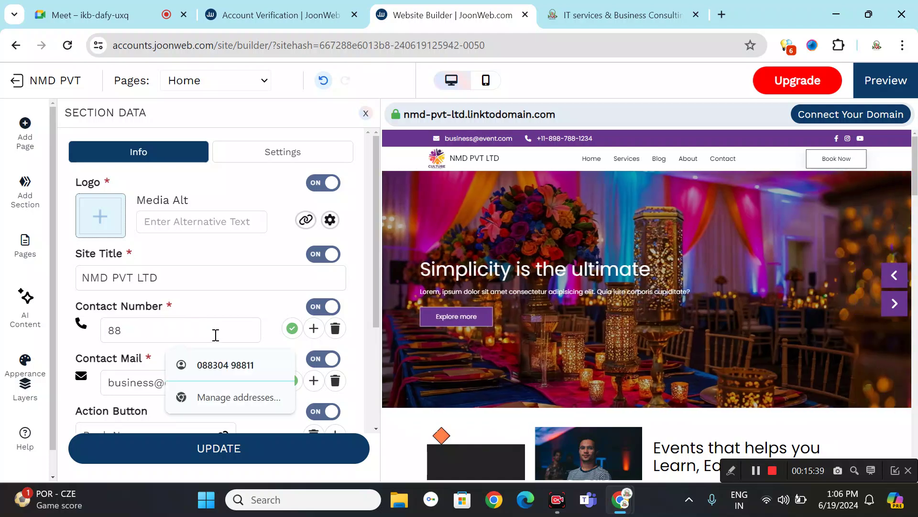
left_click(223, 366)
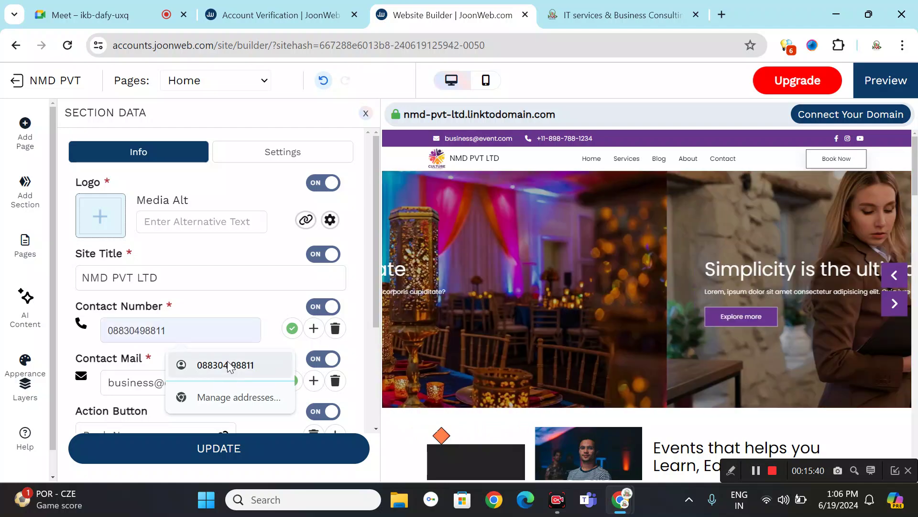
triple_click(198, 384)
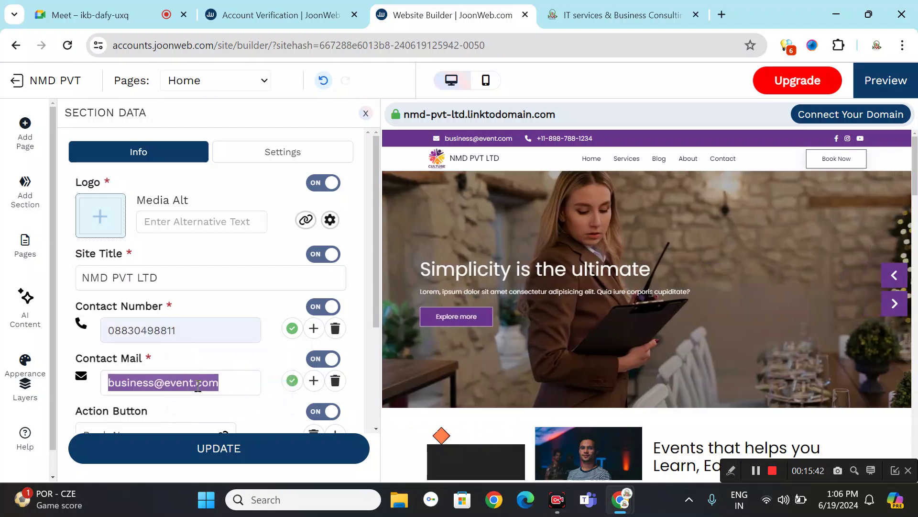
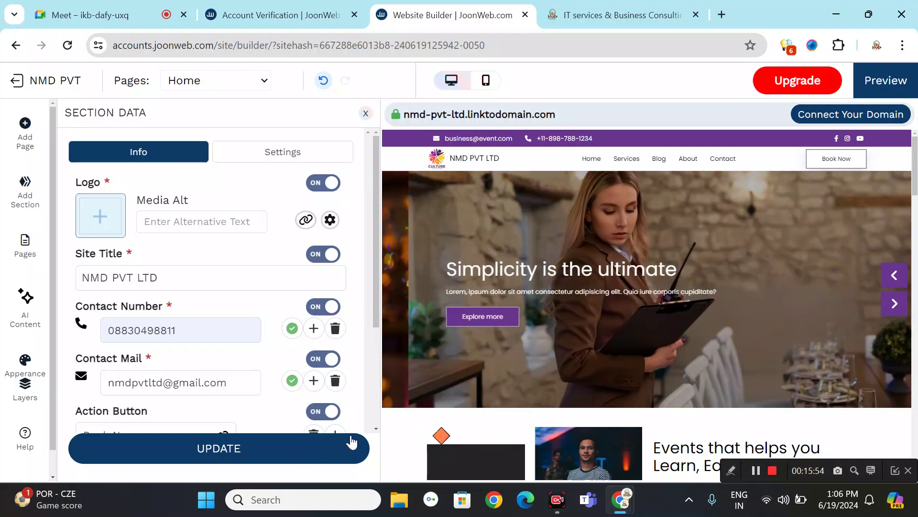
Step: Rename the header's Book Now action button to 'Apply Now'
scroll(376, 337, "down", 3)
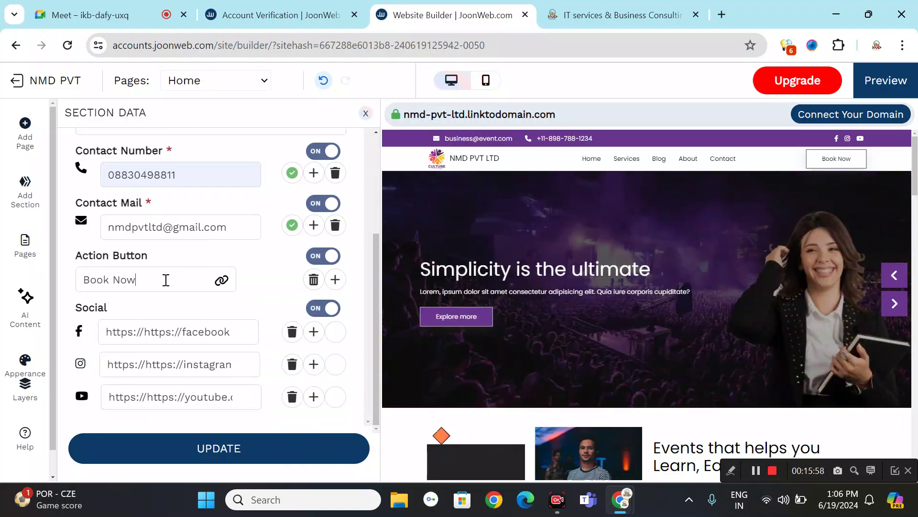
key("ctrl+shift+Left")
key("ctrl+shift+Left")
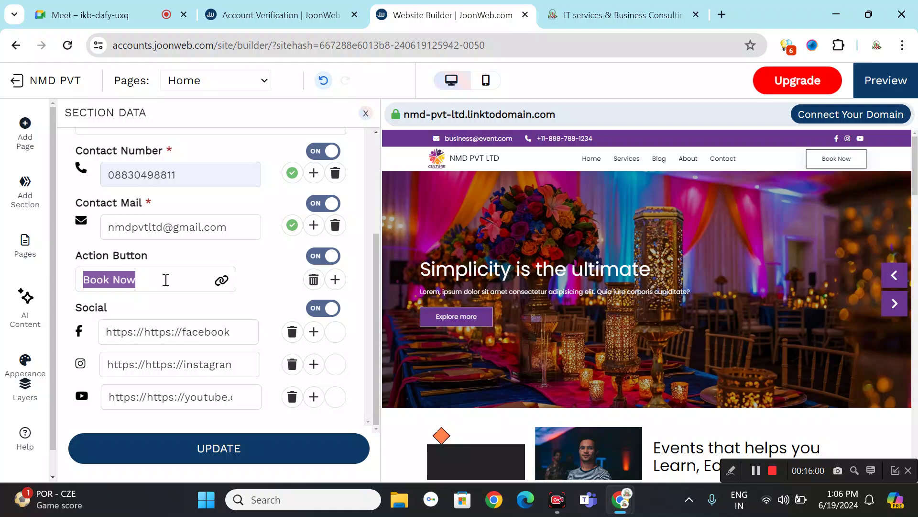
key("BackSpace")
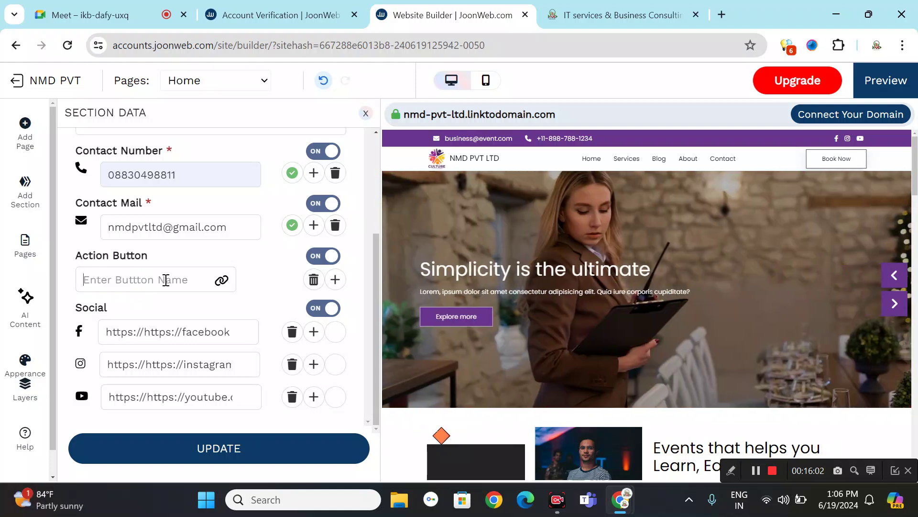
type("A")
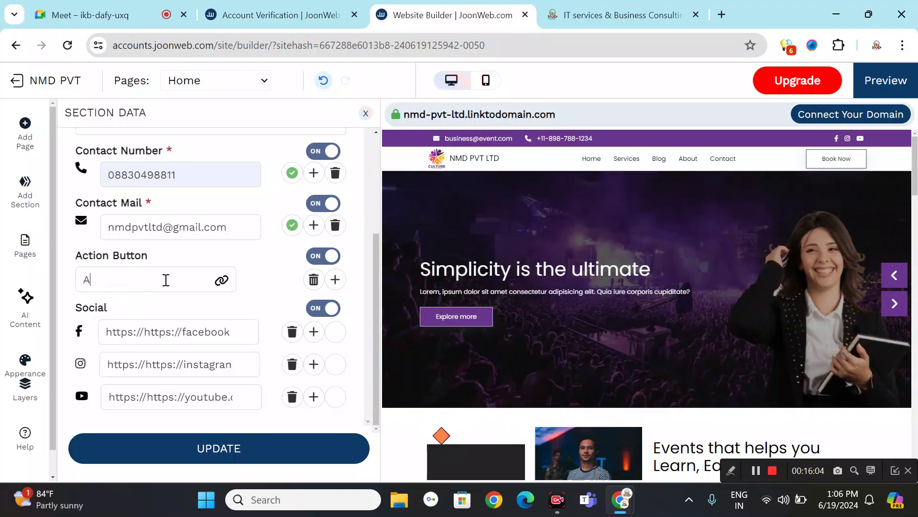
type("pply")
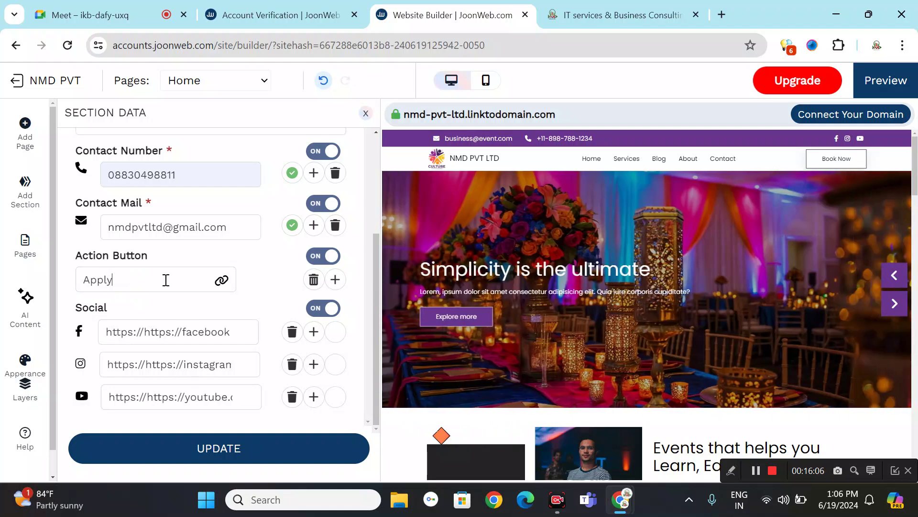
type(" Now")
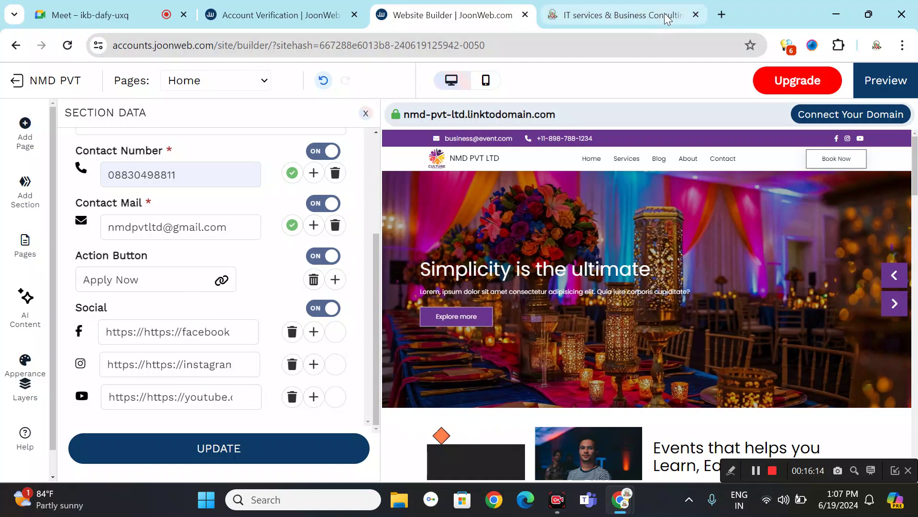
Step: Find the NMD data science Instagram post via 'nm insta' in a new tab and copy its URL
left_click(721, 13)
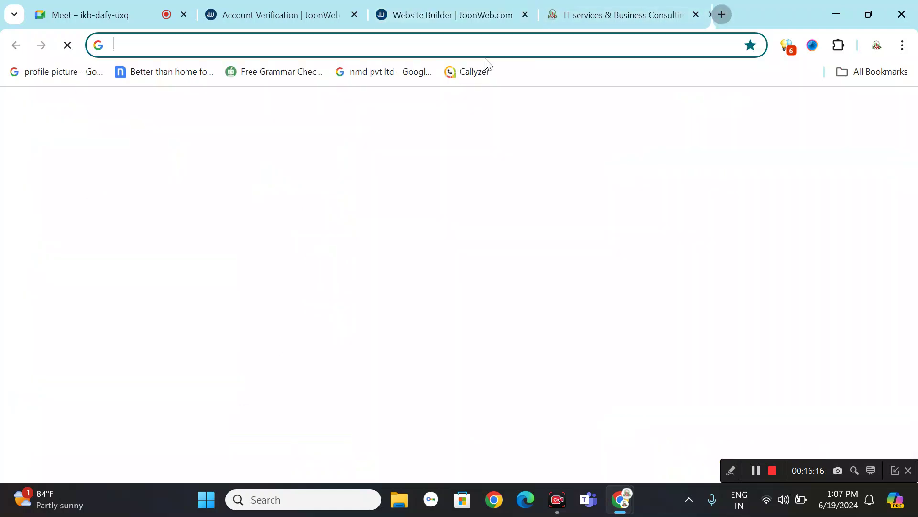
left_click(306, 48)
type("nm")
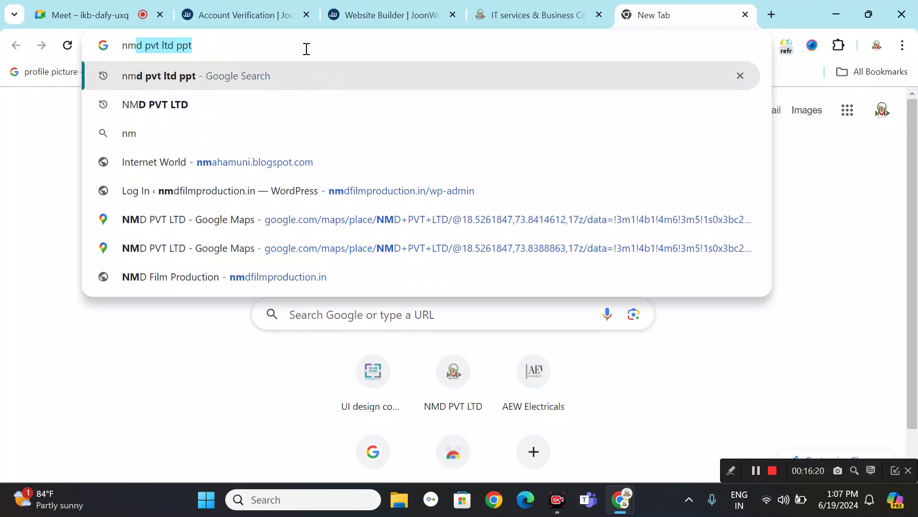
type(" ins")
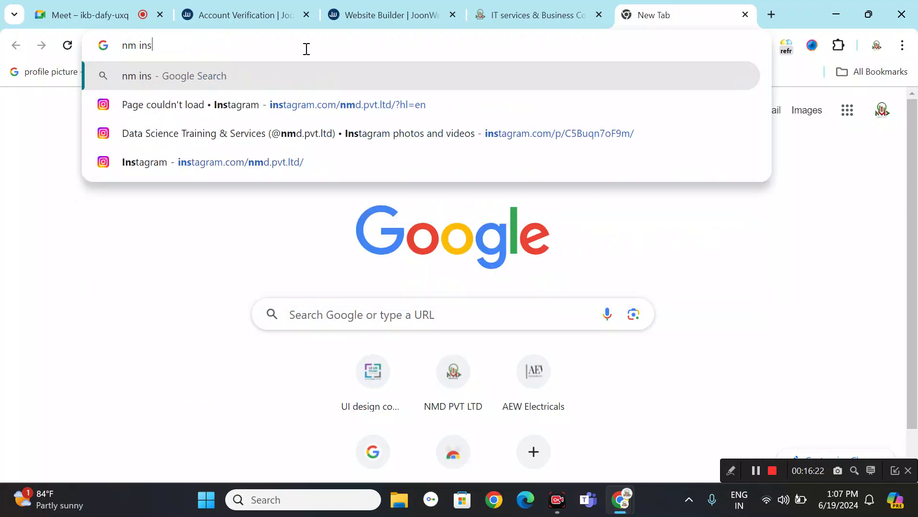
type("ta")
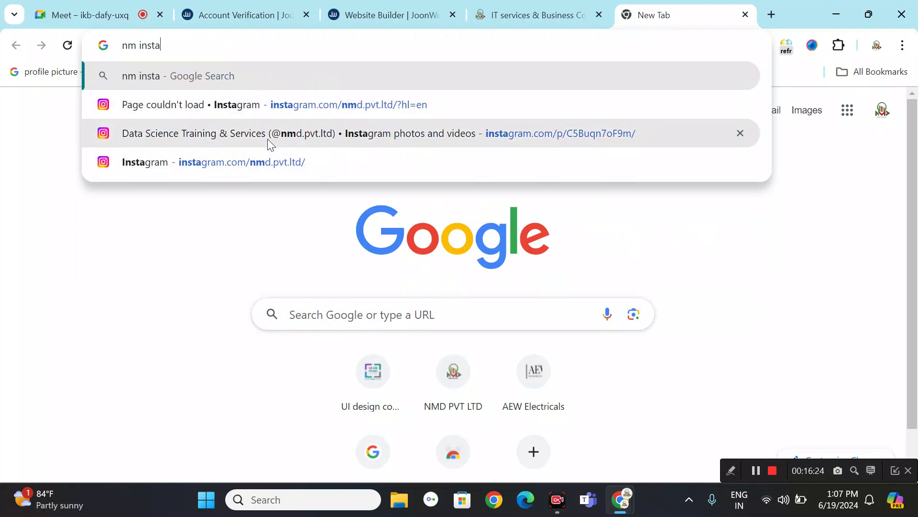
key("Down")
key("Down")
key("Return")
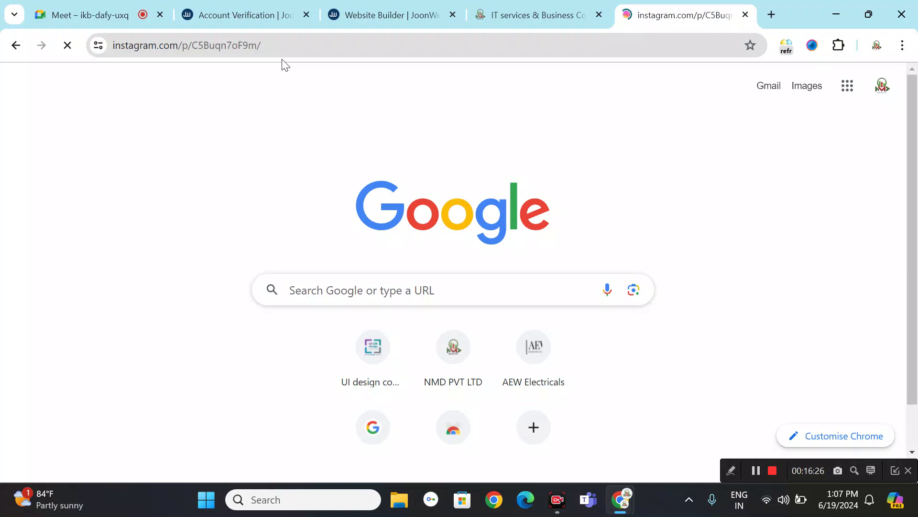
left_click(289, 44)
key("ctrl+c")
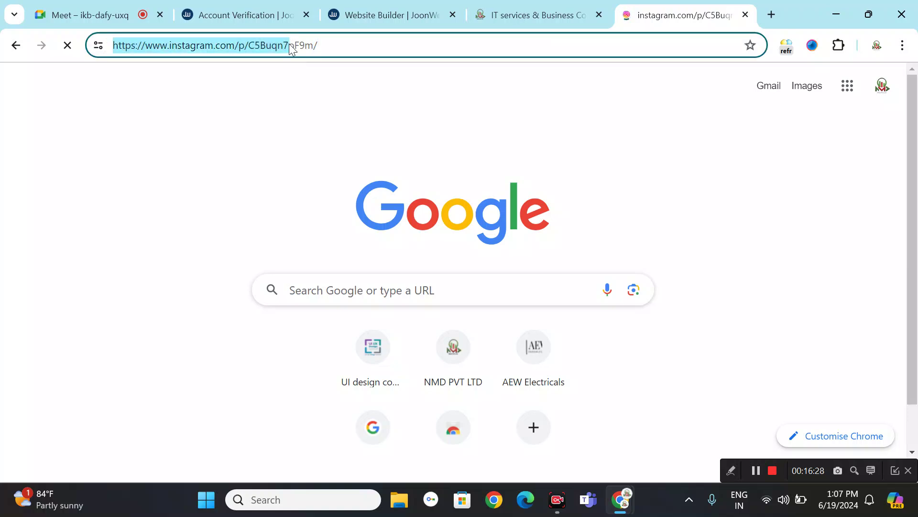
left_click(350, 53)
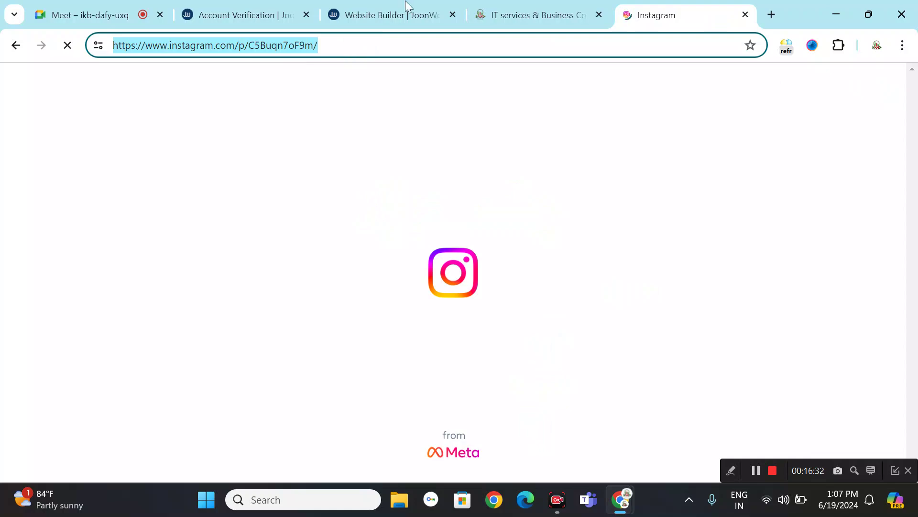
left_click(387, 5)
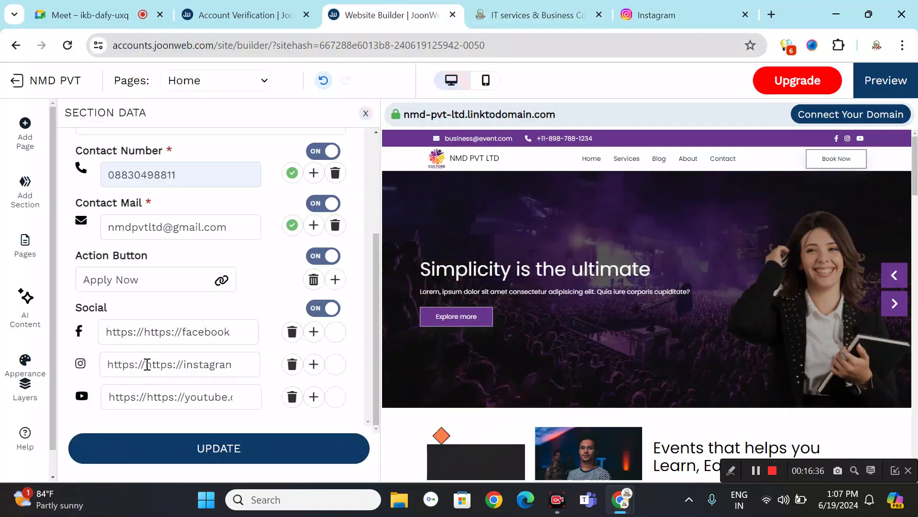
Step: Paste the Instagram post URL into the header's Instagram link and delete the Facebook entry
triple_click(147, 365)
key("ctrl+v")
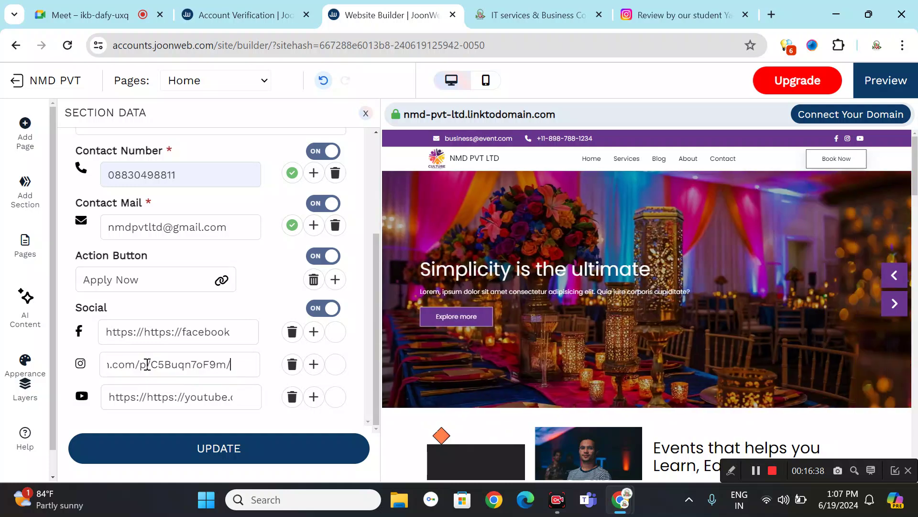
left_click(292, 332)
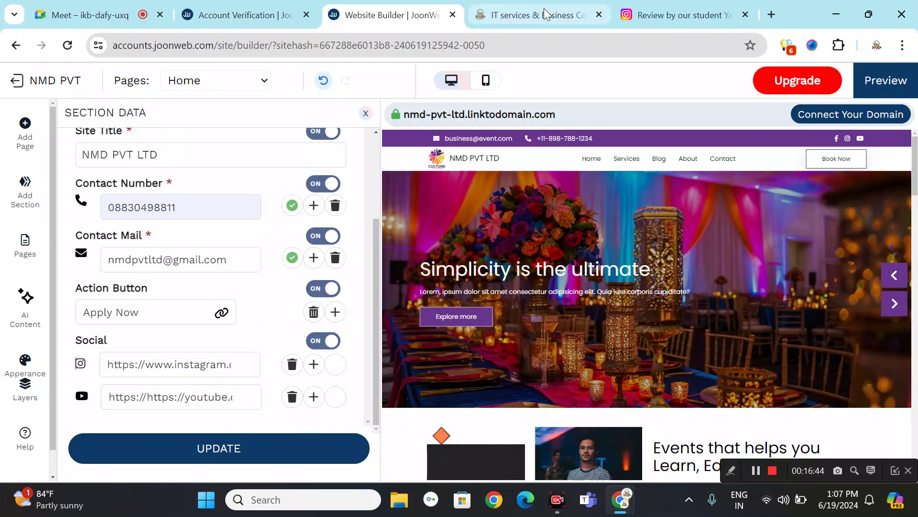
Step: Switch back to the thedigitalnmd.com tab and restore its tab position
left_click(531, 15)
left_click_drag(238, 69, 246, 15)
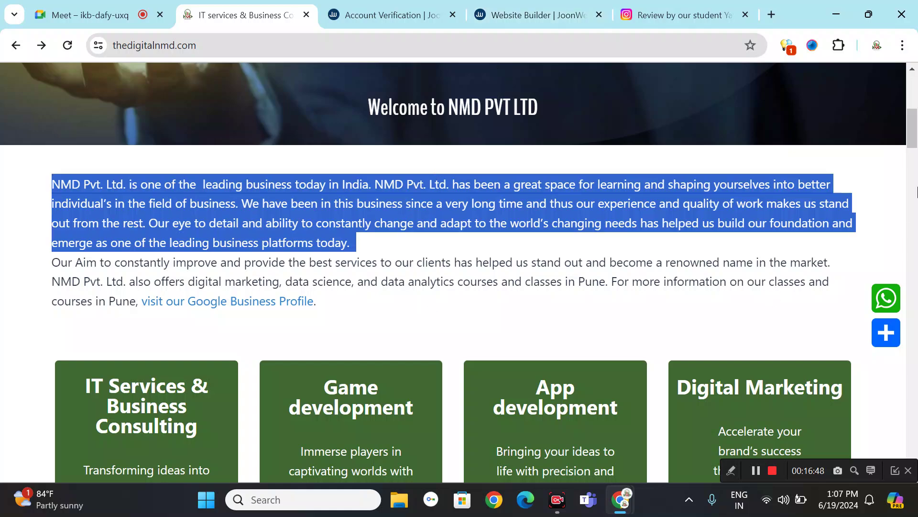
left_click(915, 192)
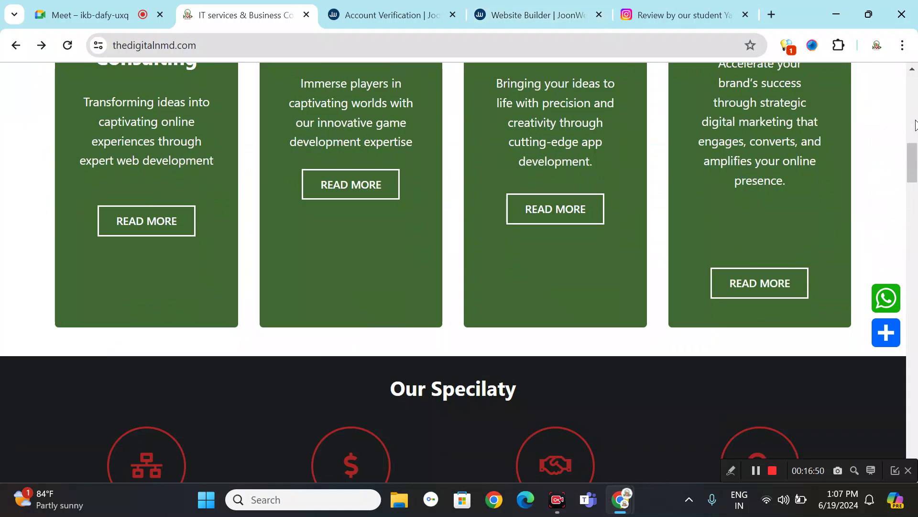
Step: Scroll to the top of the NMD homepage and open Digital Marketing Course in Pune from Courses
left_click(915, 123)
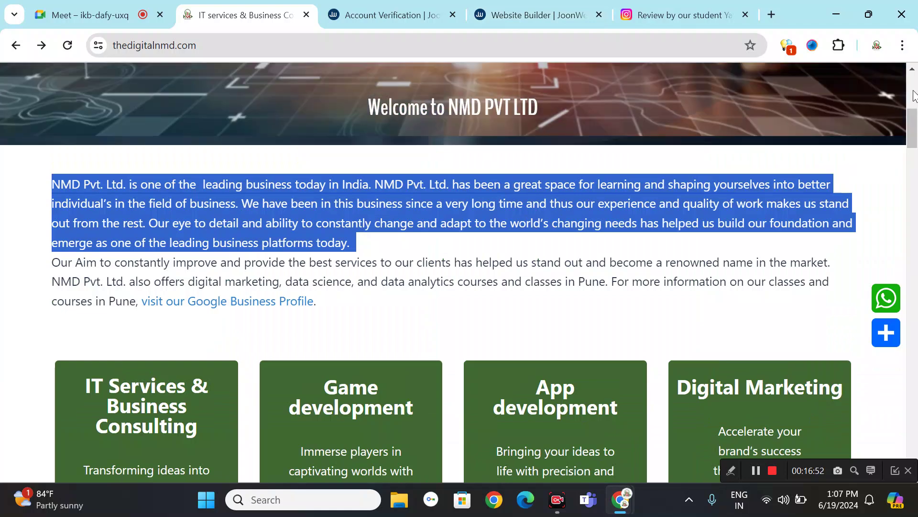
left_click(915, 95)
mouse_move(432, 116)
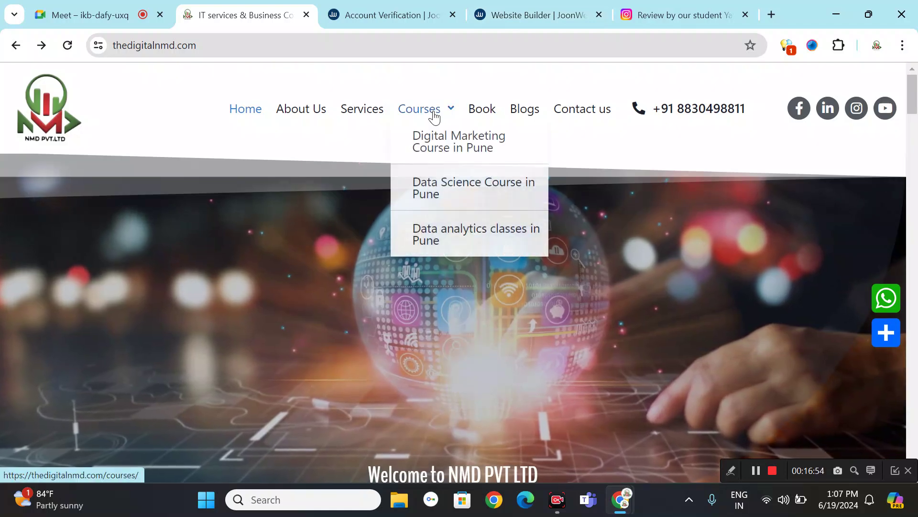
left_click(432, 201)
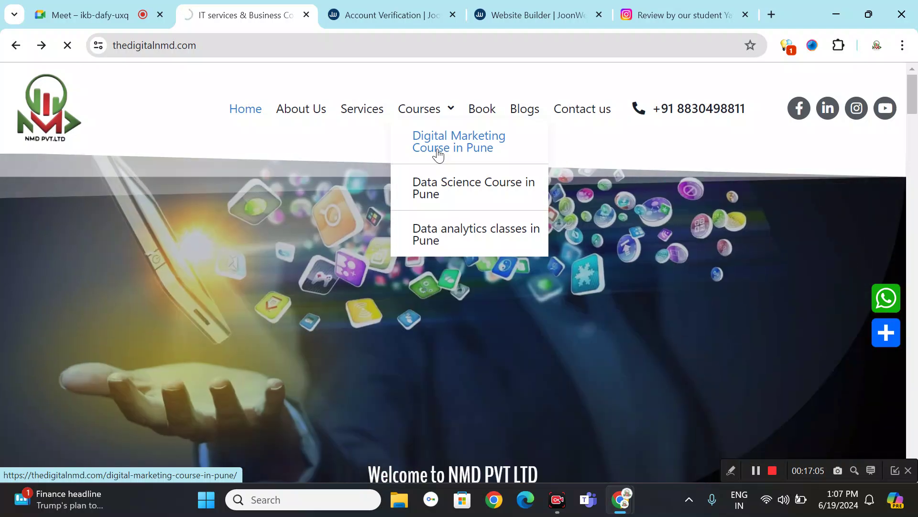
left_click(439, 153)
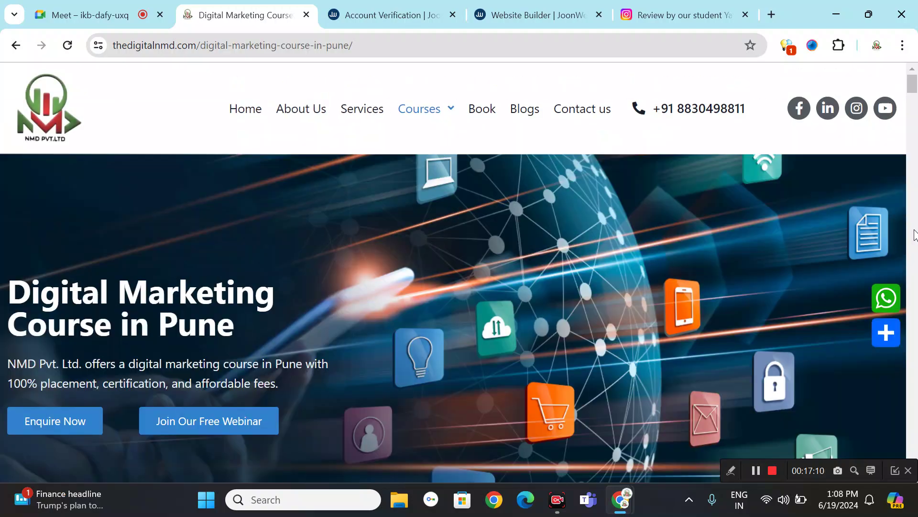
Step: Scroll to the course page's classroom video, play it, and open it on YouTube
left_click(915, 234)
left_click(914, 235)
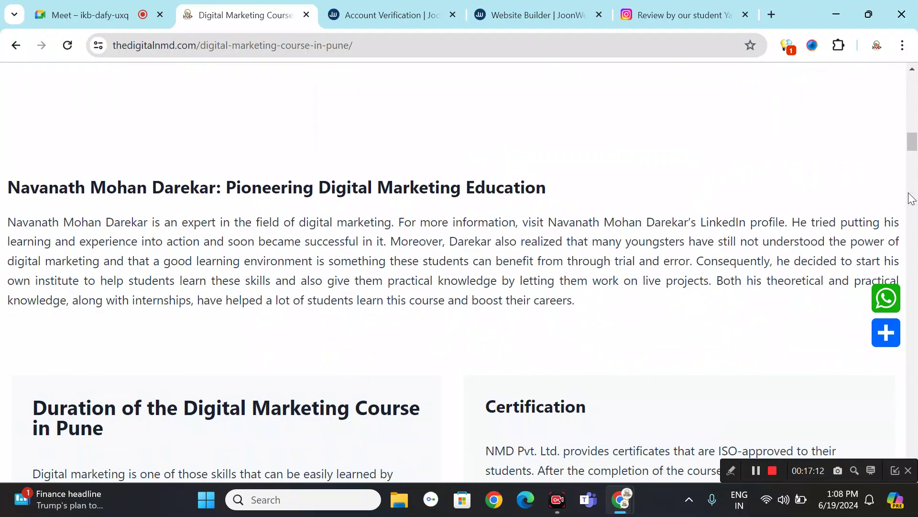
left_click(915, 123)
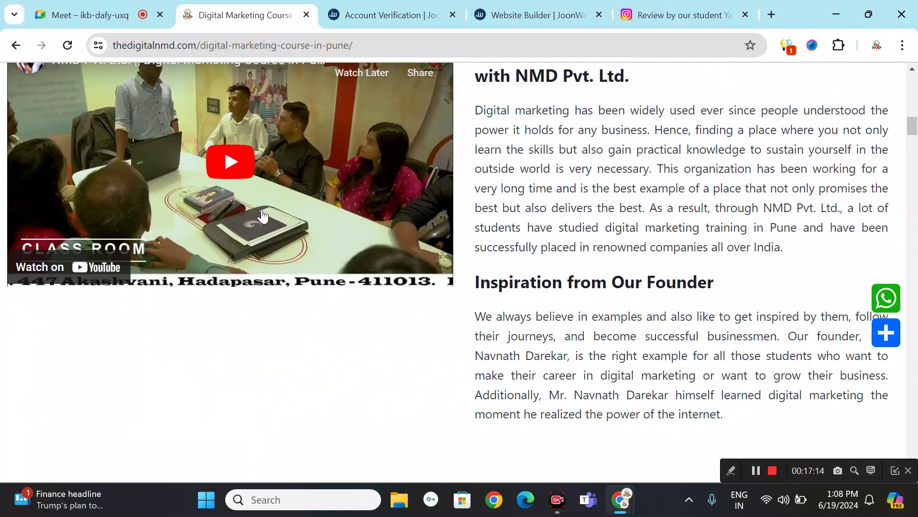
left_click(263, 212)
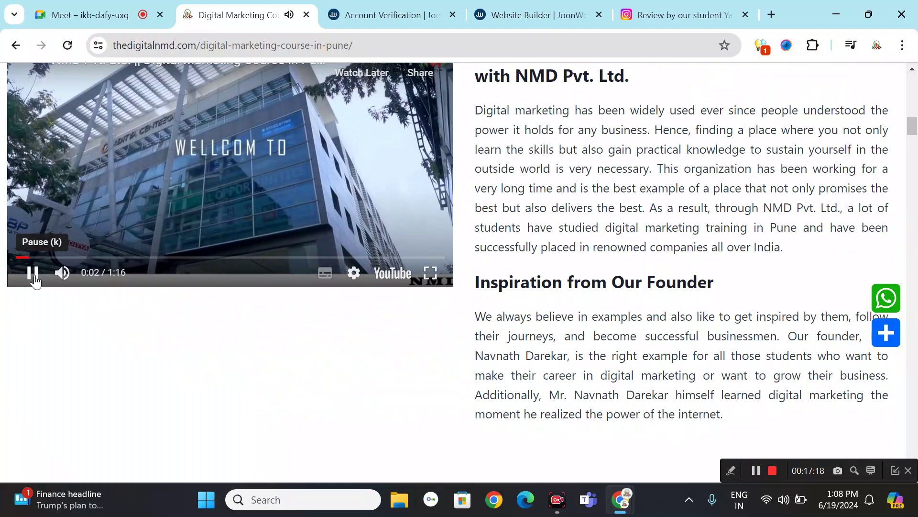
left_click(388, 271)
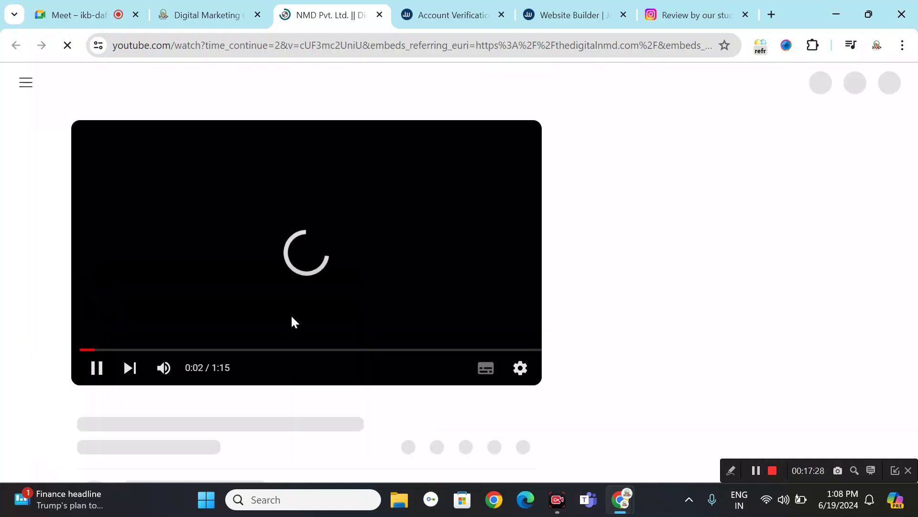
left_click(298, 225)
key("F11")
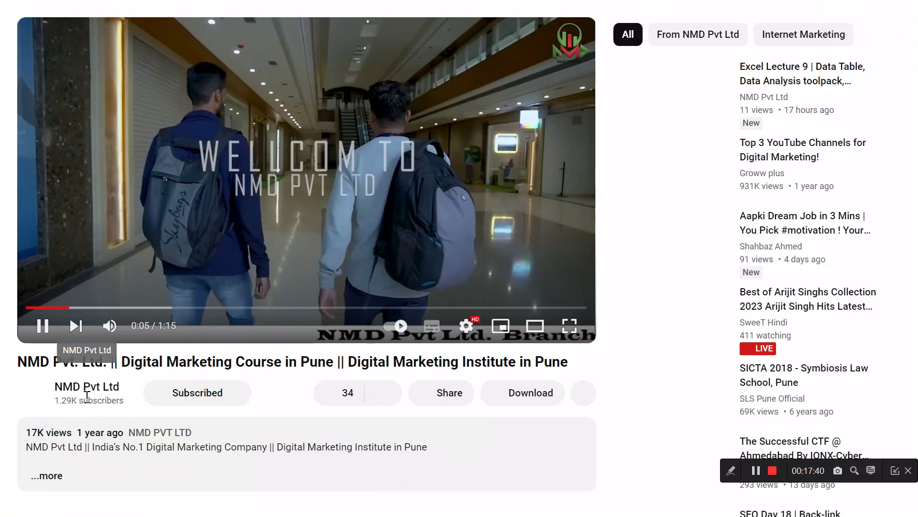
double_click(86, 400)
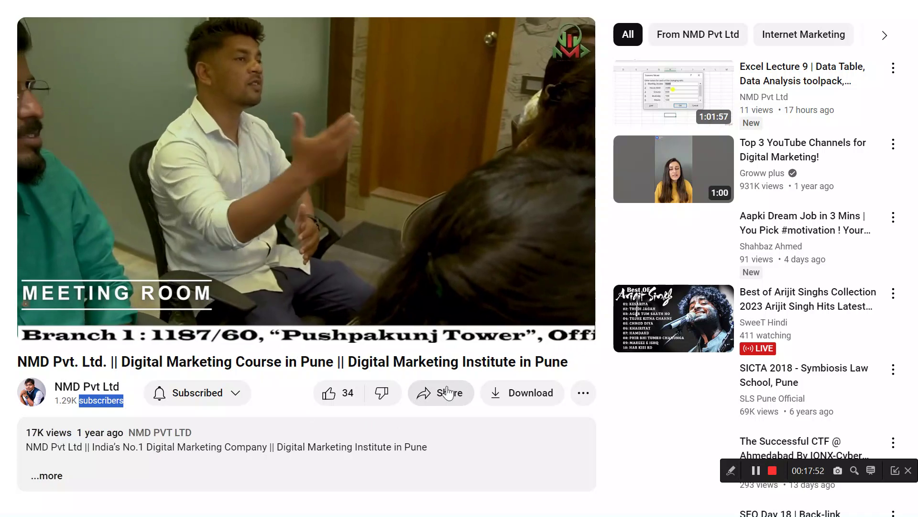
key("F11")
key("F5")
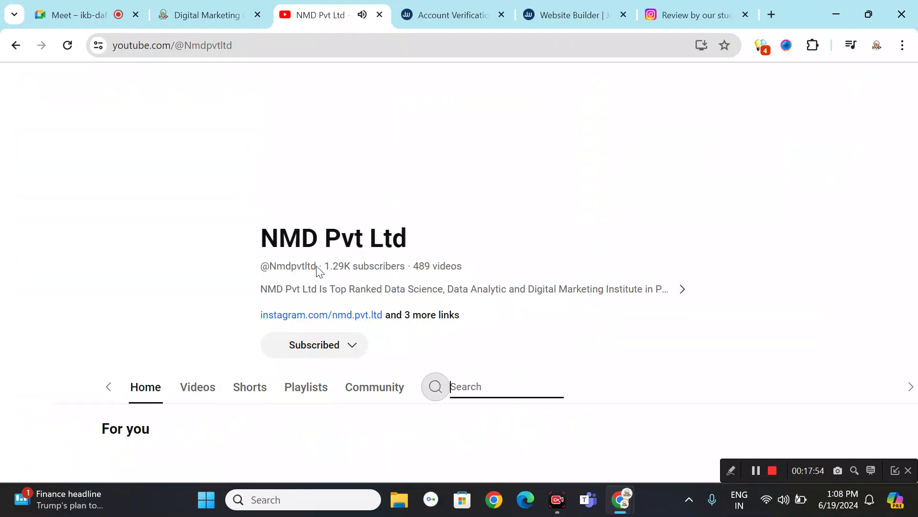
left_click(289, 44)
key("ctrl+c")
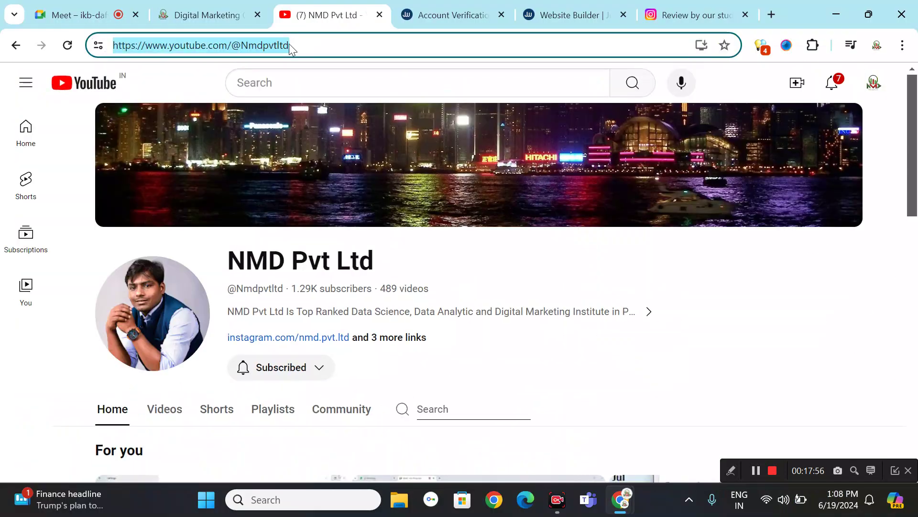
Step: Paste the NMD Pvt Ltd channel URL into the header's YouTube link and save with UPDATE
left_click(443, 13)
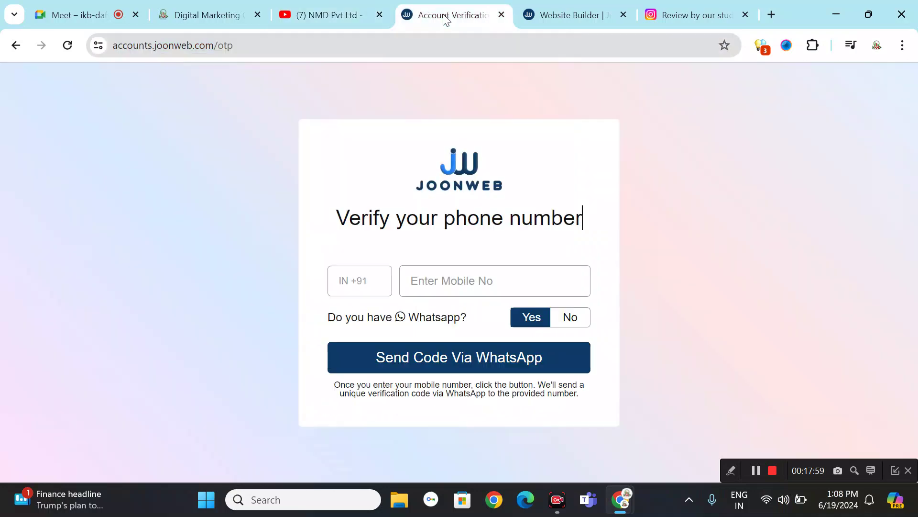
left_click(563, 19)
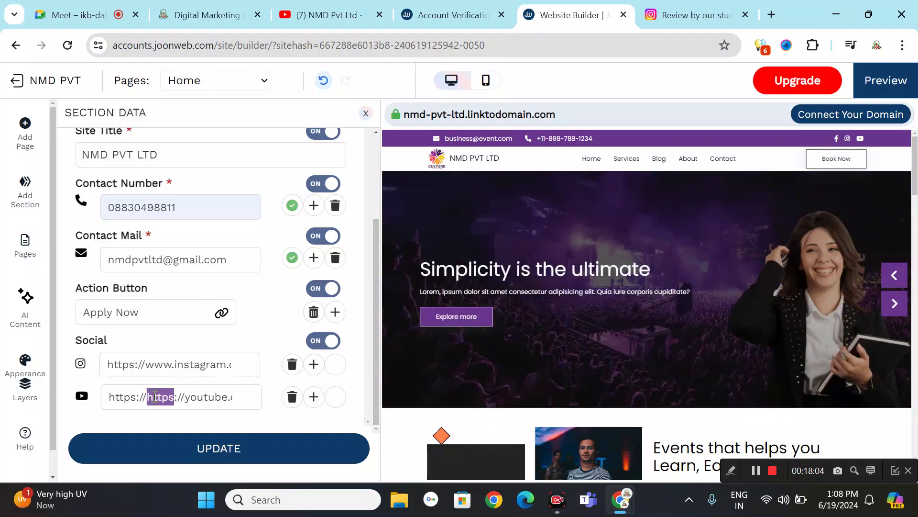
triple_click(155, 396)
key("ctrl+v")
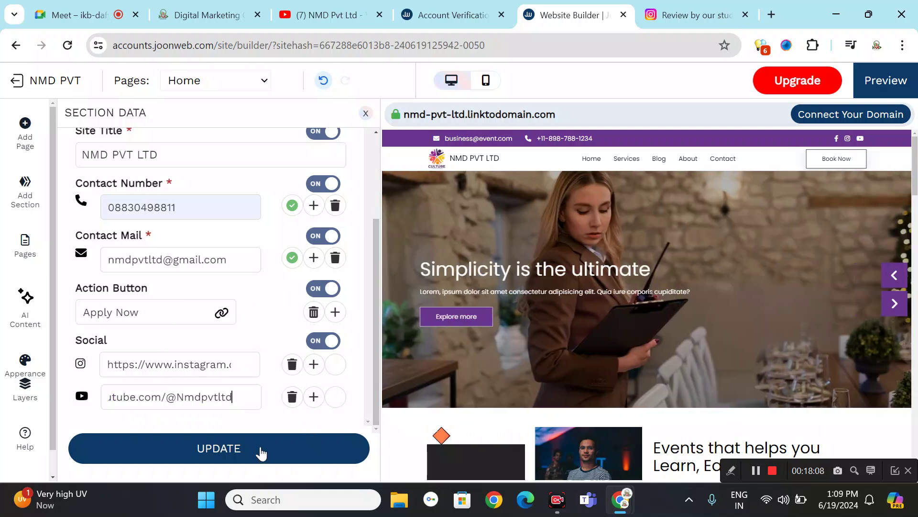
left_click(261, 450)
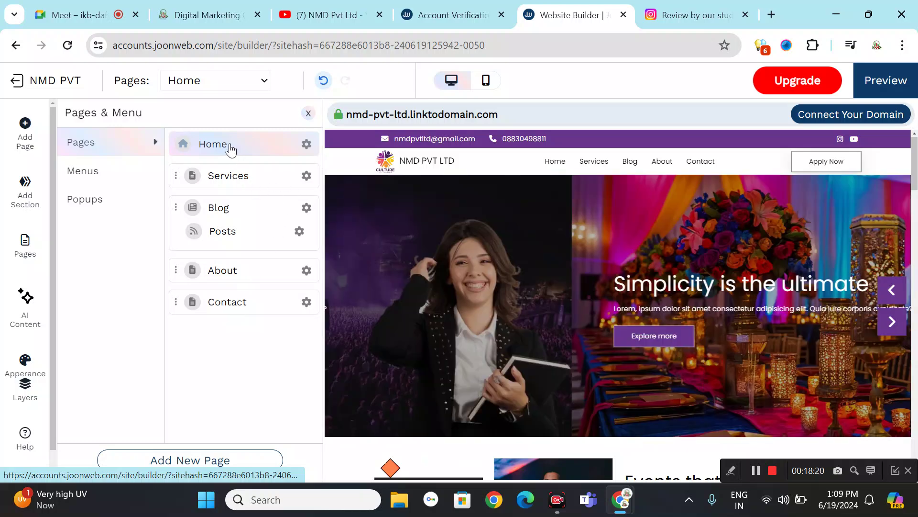
Step: Open the Home page's hero slider section and start editing the first slide's title
left_click(230, 148)
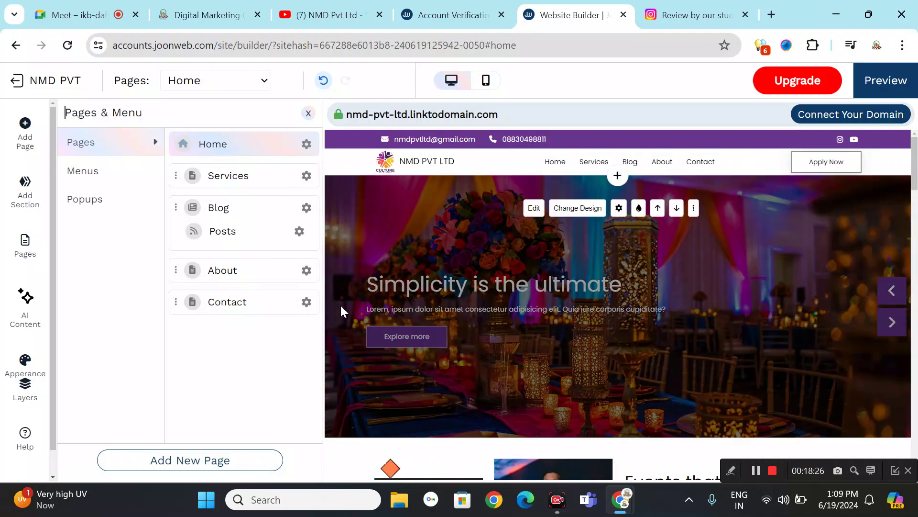
left_click(405, 333)
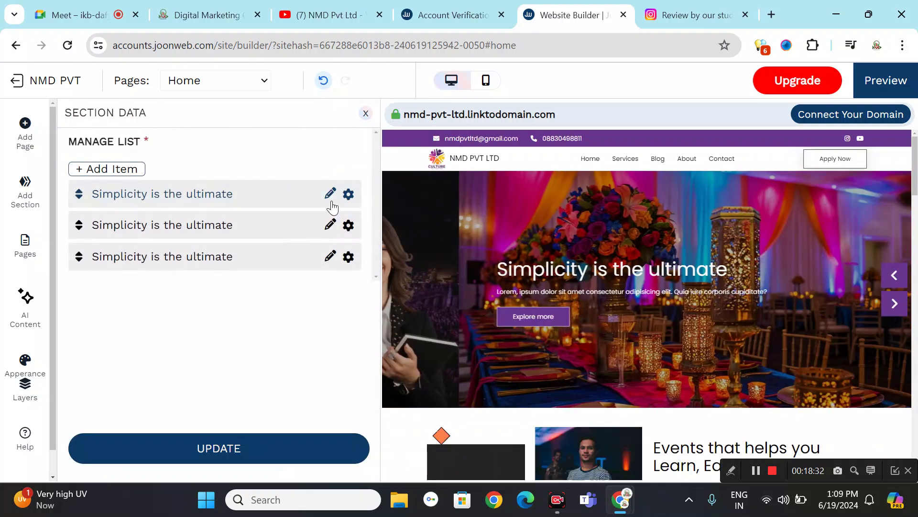
left_click(330, 195)
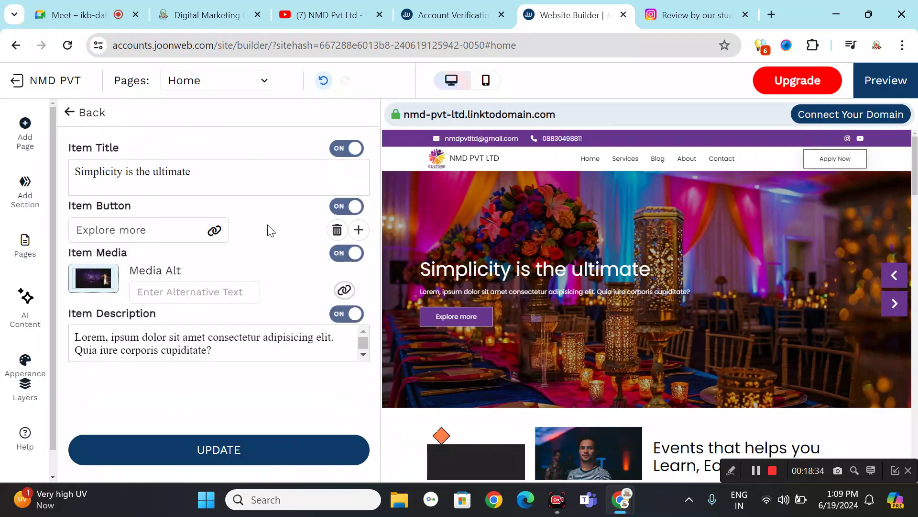
left_click(218, 173)
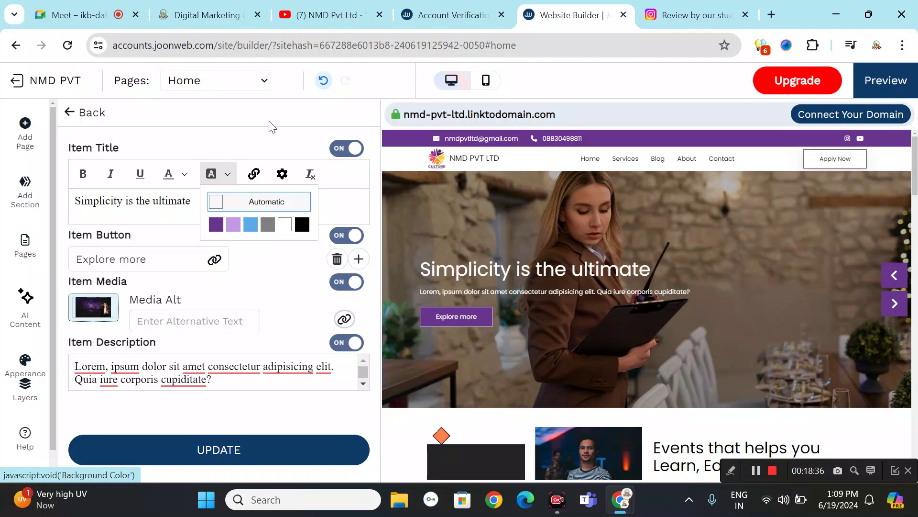
left_click(234, 23)
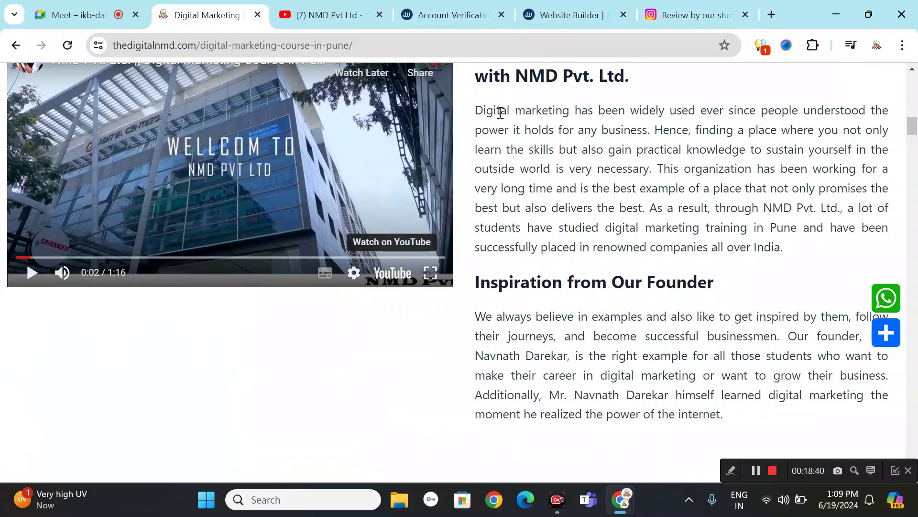
Step: On the thedigitalnmd.com home page, select and copy the welcome sentence calling NMD a leading business in India
left_click(915, 98)
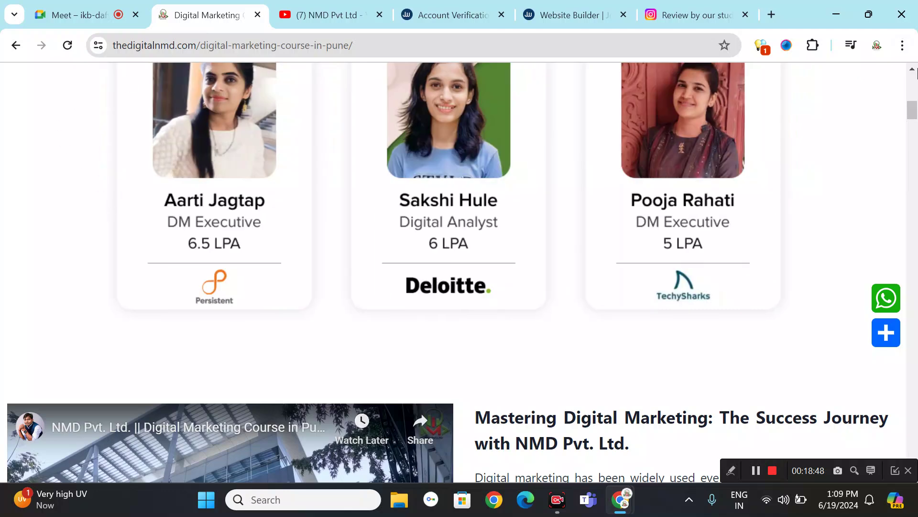
left_click(914, 94)
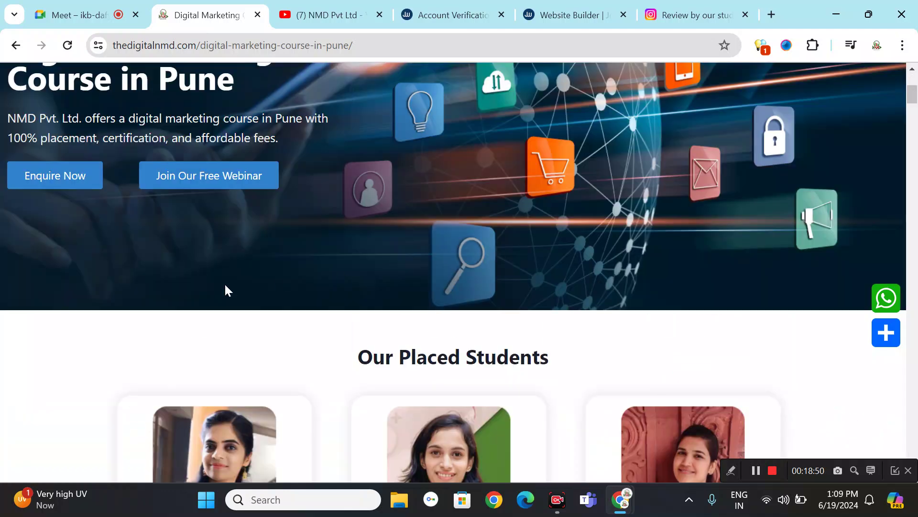
left_click(914, 72)
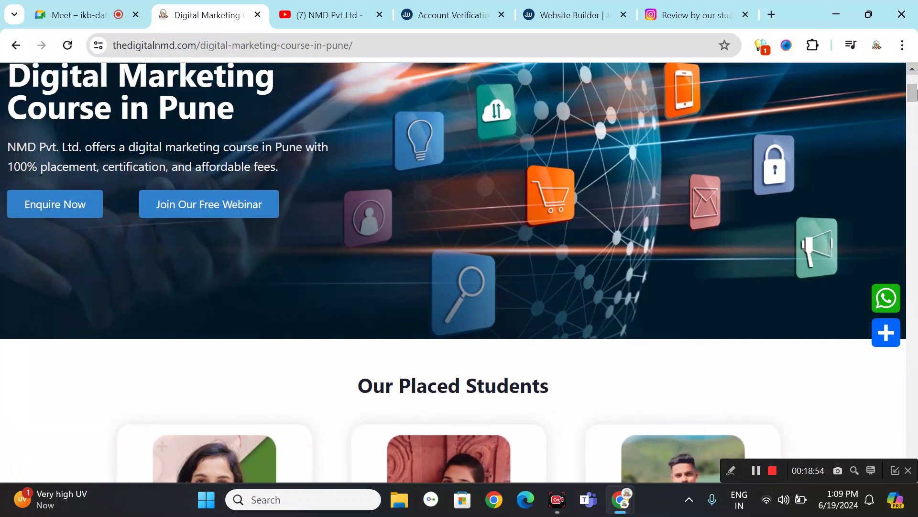
left_click(913, 70)
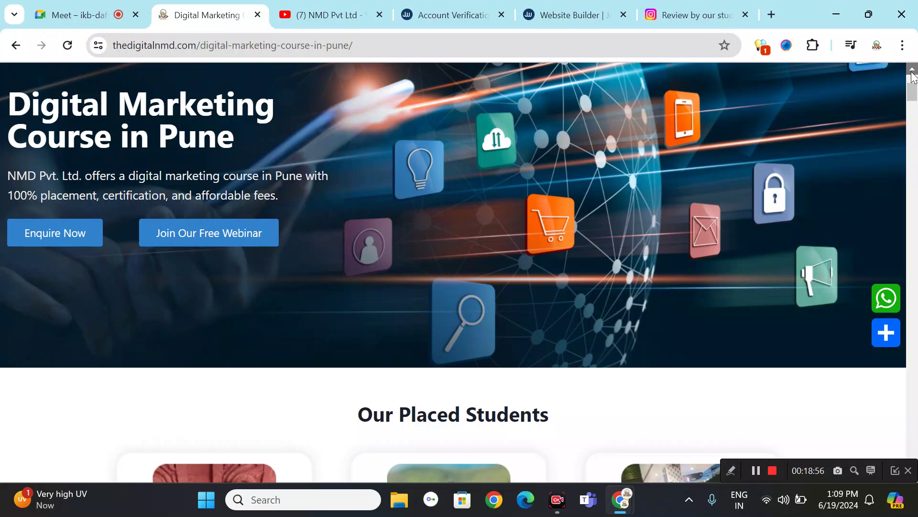
left_click(913, 71)
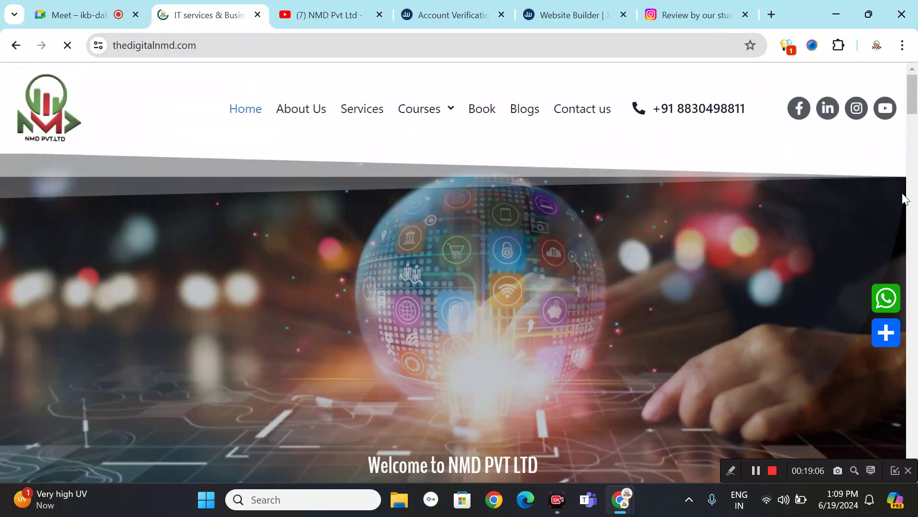
scroll(910, 199, "down", 6)
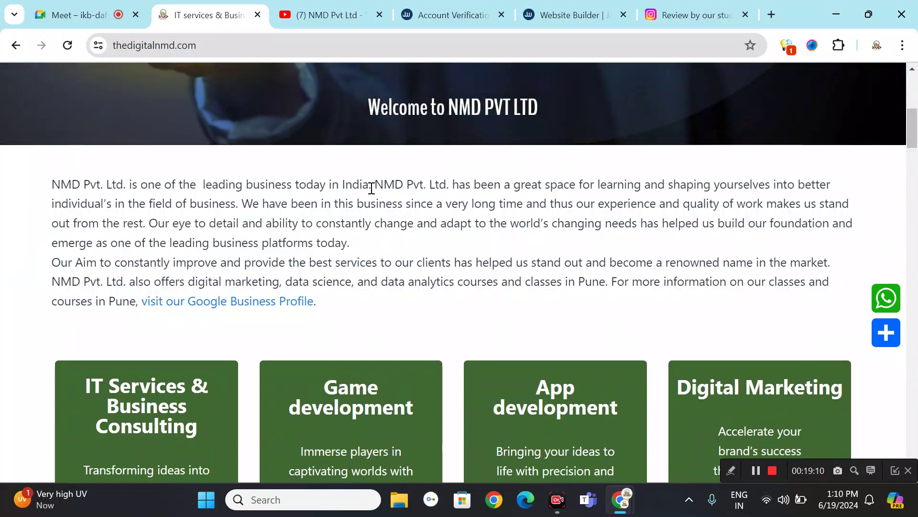
left_click_drag(371, 186, 48, 178)
key("ctrl+c")
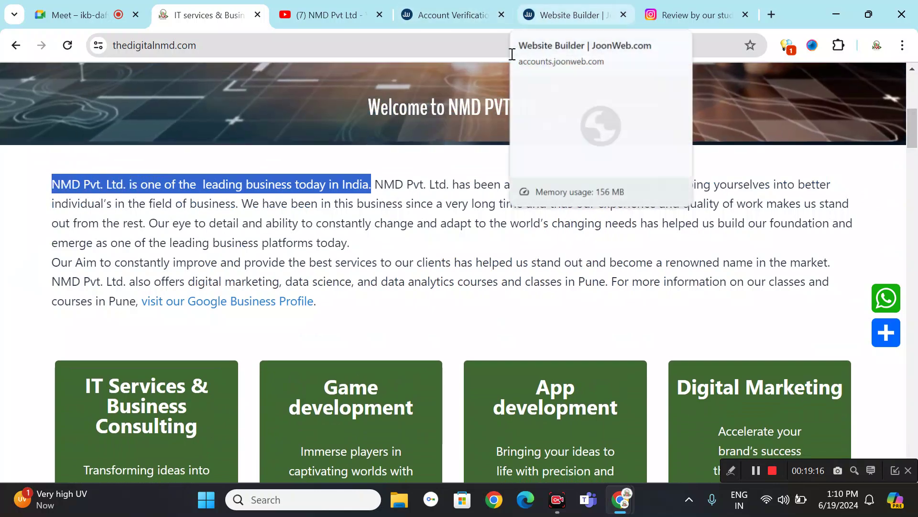
Step: Replace the first slide's Item Title with the copied NMD 'leading business today in India' sentence and bold it
left_click(472, 16)
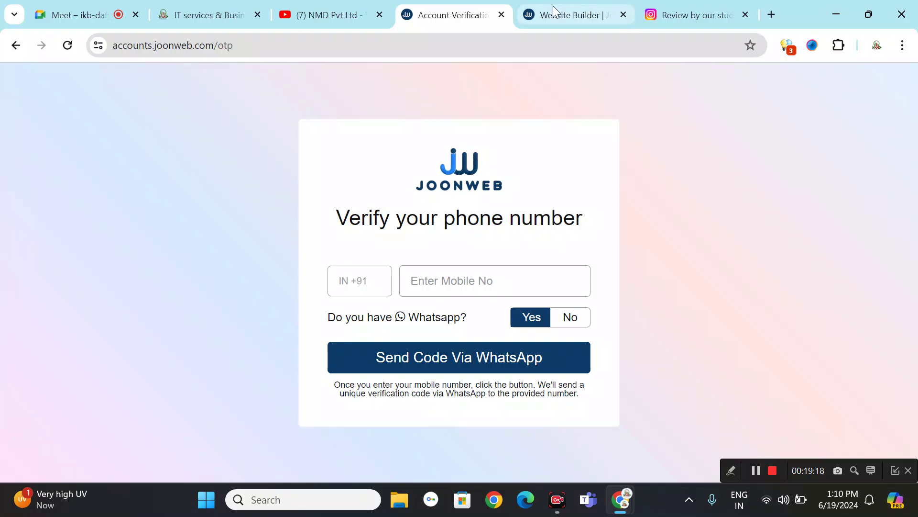
left_click(501, 15)
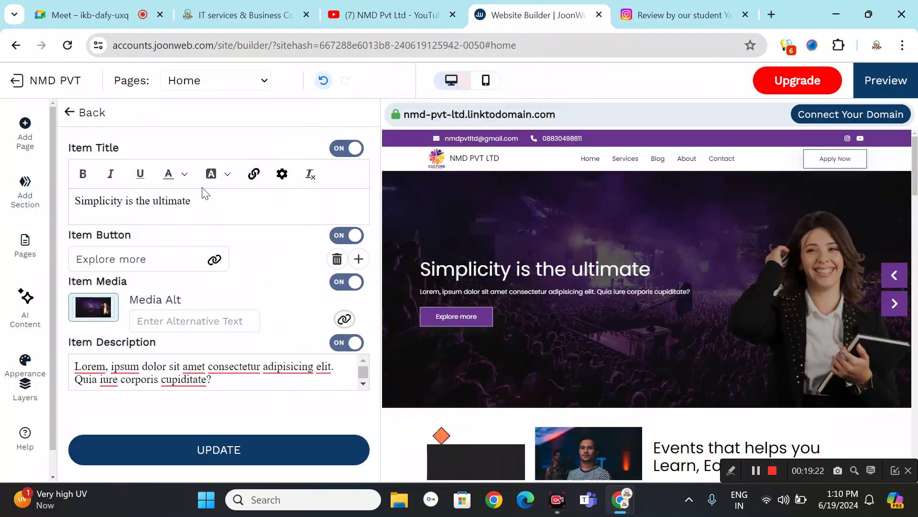
triple_click(192, 209)
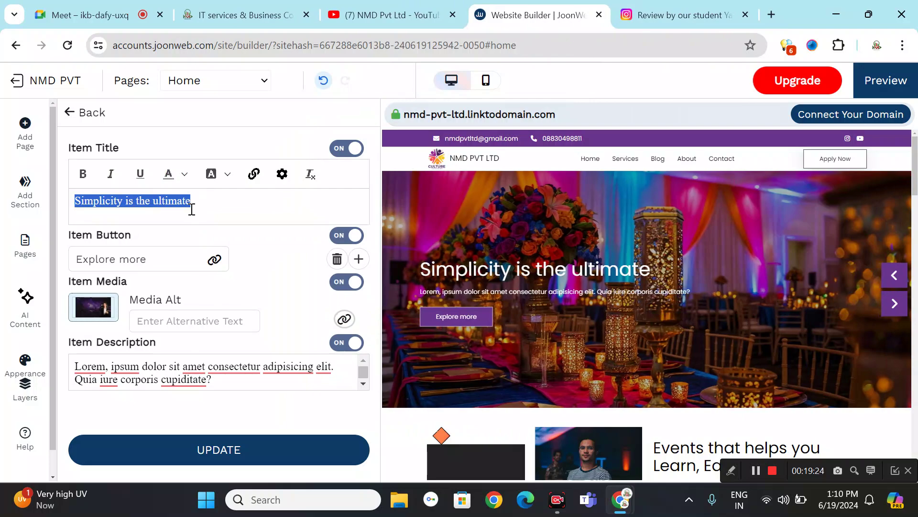
key("ctrl+v")
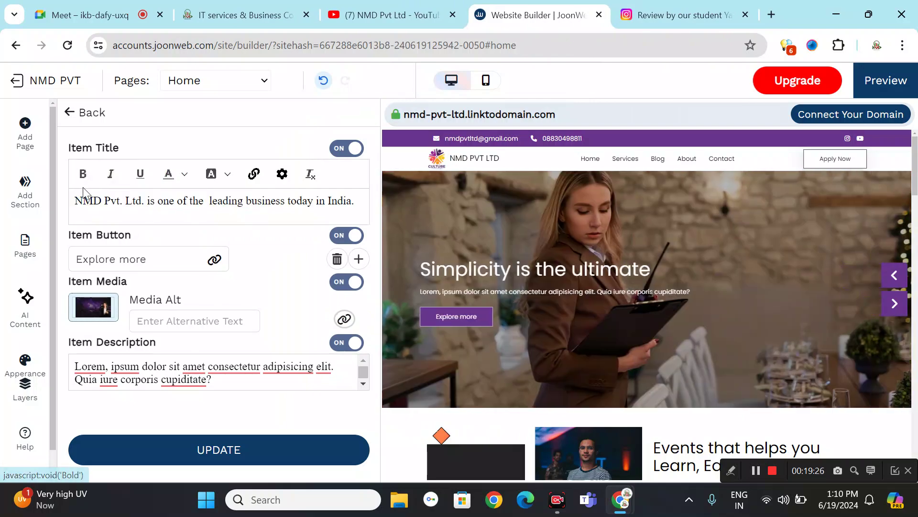
left_click(83, 188)
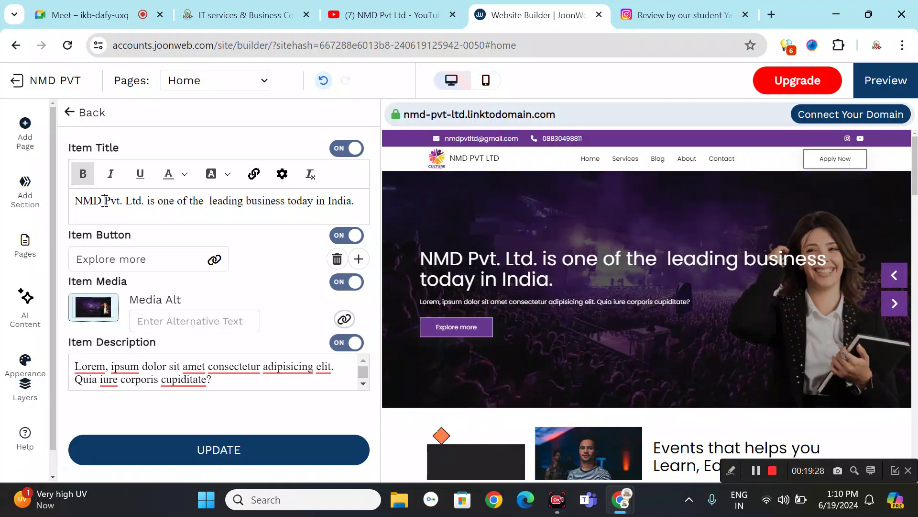
triple_click(105, 201)
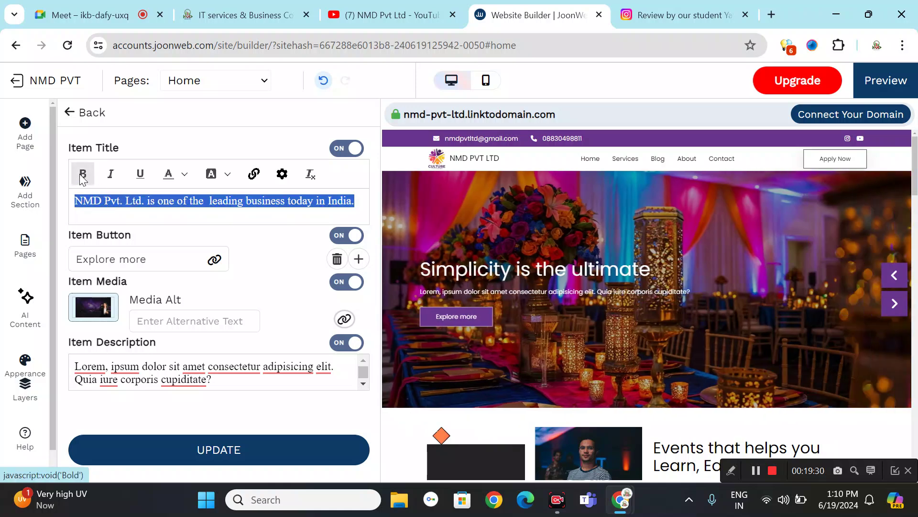
left_click(82, 176)
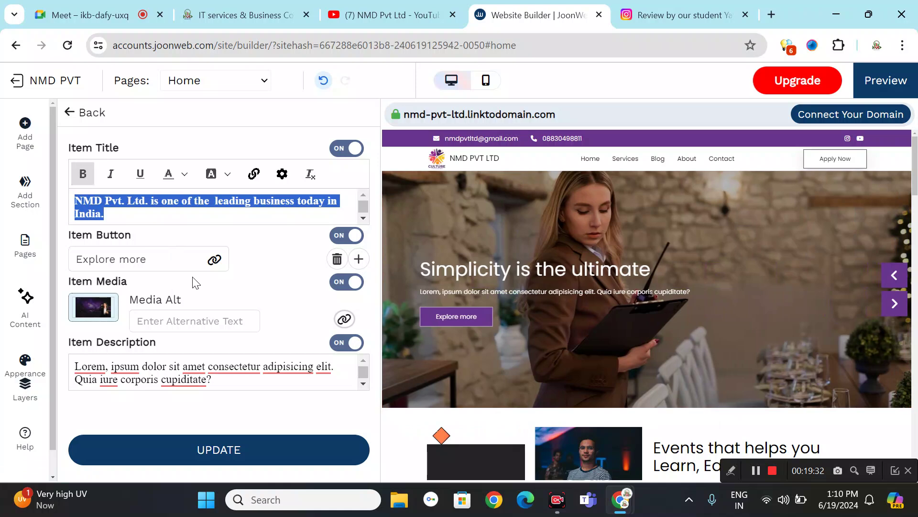
left_click(343, 258)
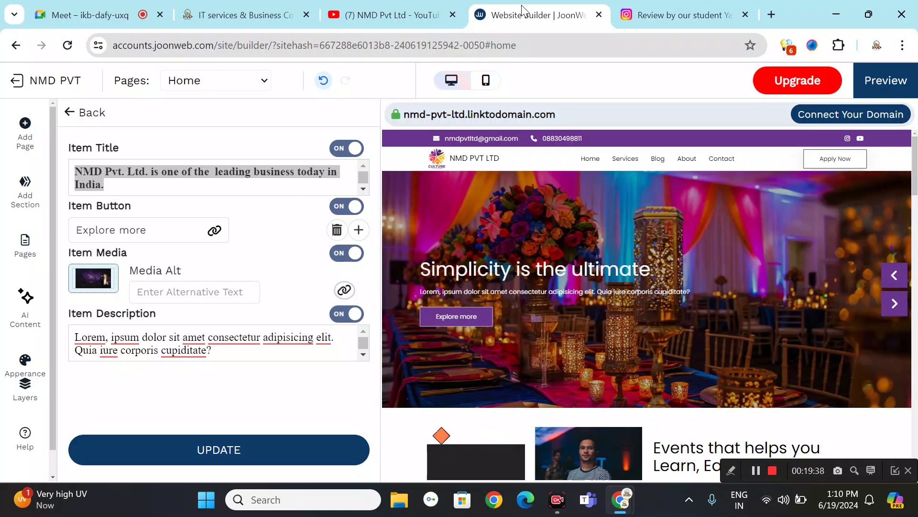
left_click(239, 19)
Step: Copy the NMD welcome paragraph and paste it over the first slide's placeholder description
triple_click(321, 306)
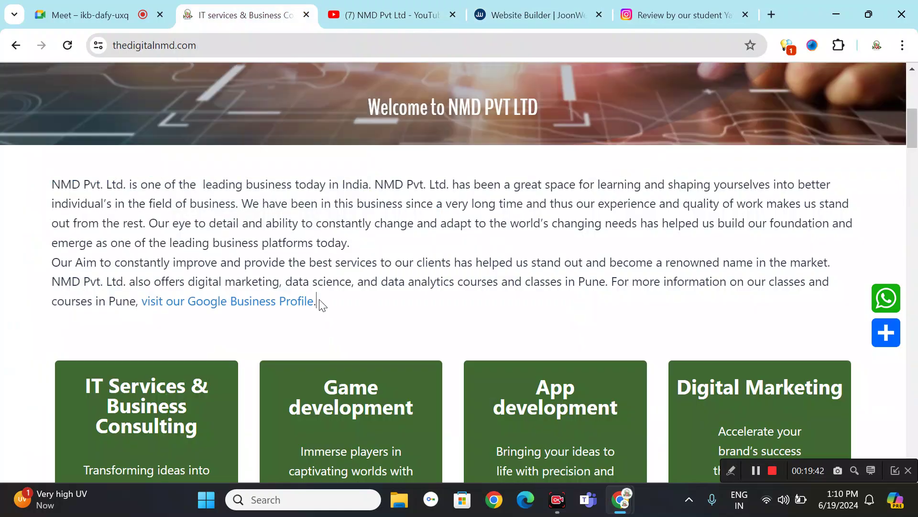
triple_click(376, 241)
key("ctrl+c")
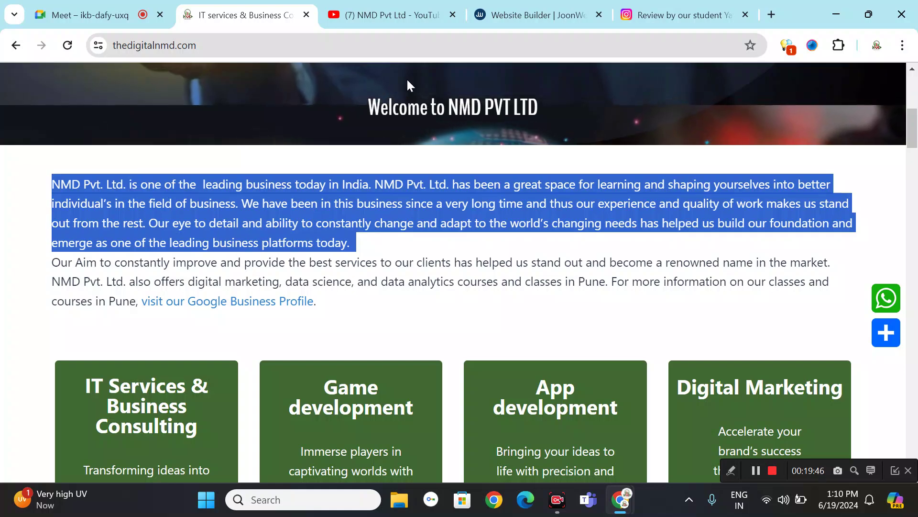
left_click(490, 11)
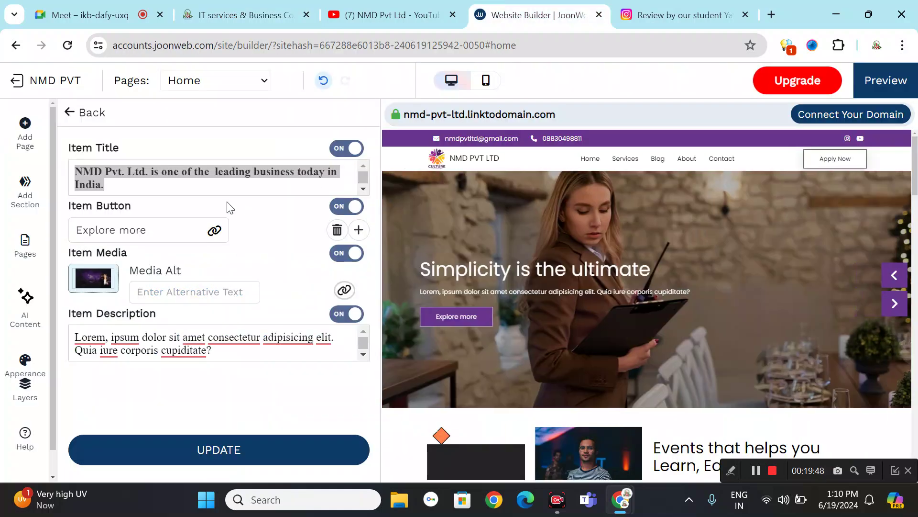
triple_click(177, 358)
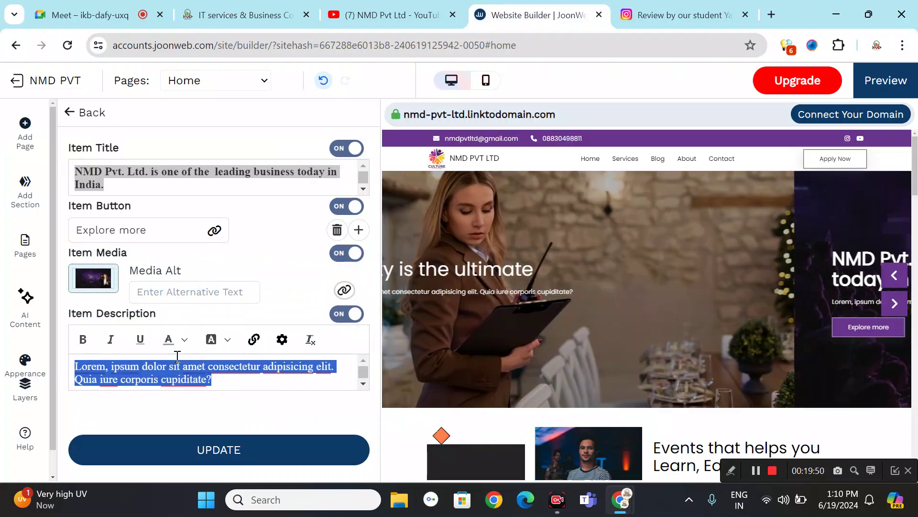
key("ctrl+v")
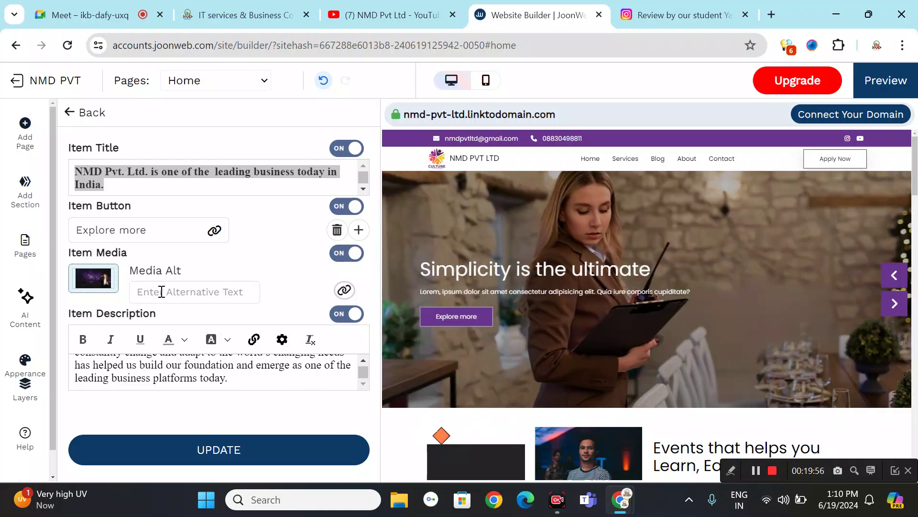
Step: Set the first slide's image alt text to 'nmd' and save the slide
left_click(162, 291)
type("nmd")
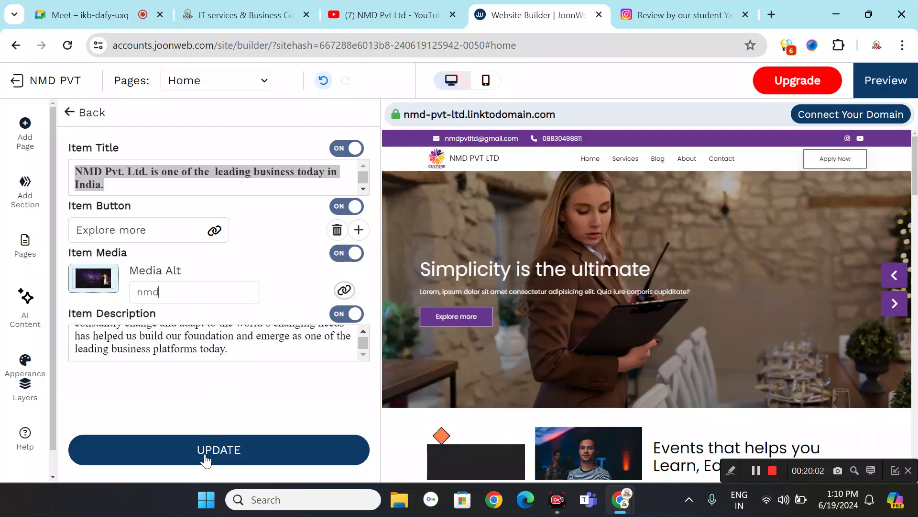
left_click(206, 457)
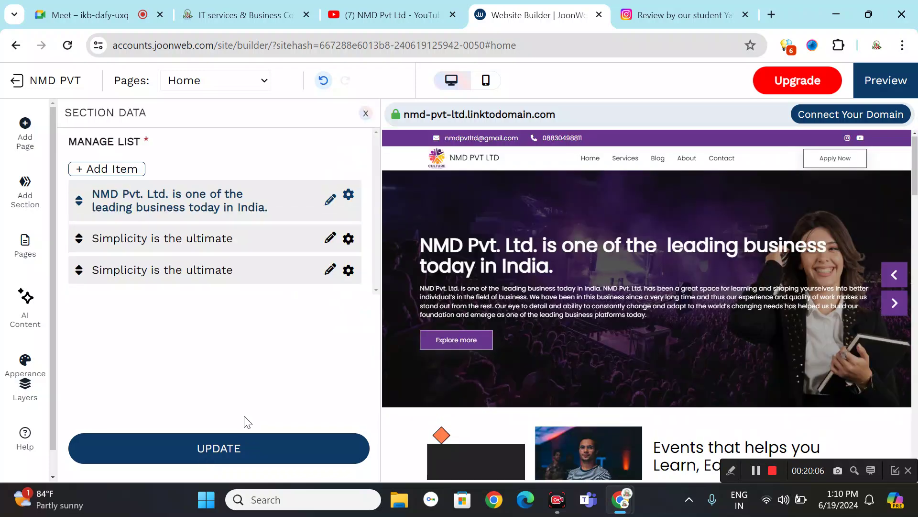
Step: Open the second slide and change its title to 'Learn from expert'
left_click(330, 239)
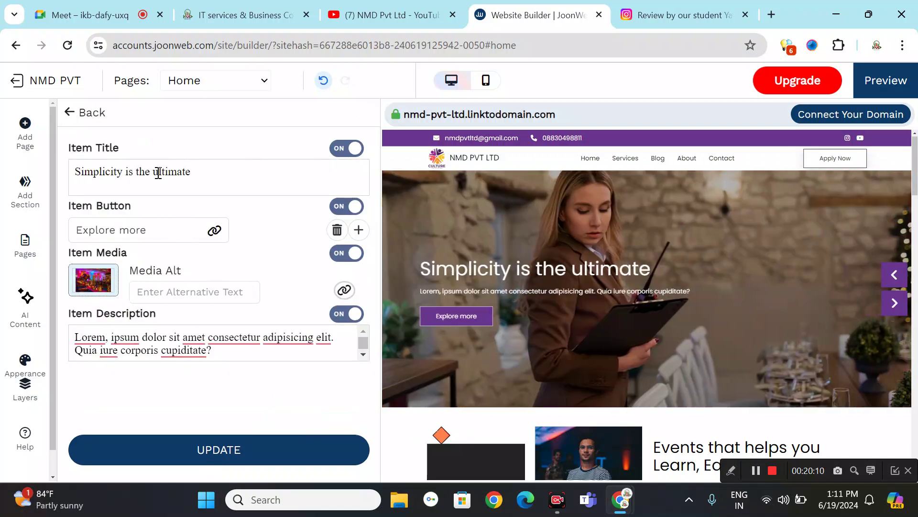
left_click(159, 173)
double_click(115, 215)
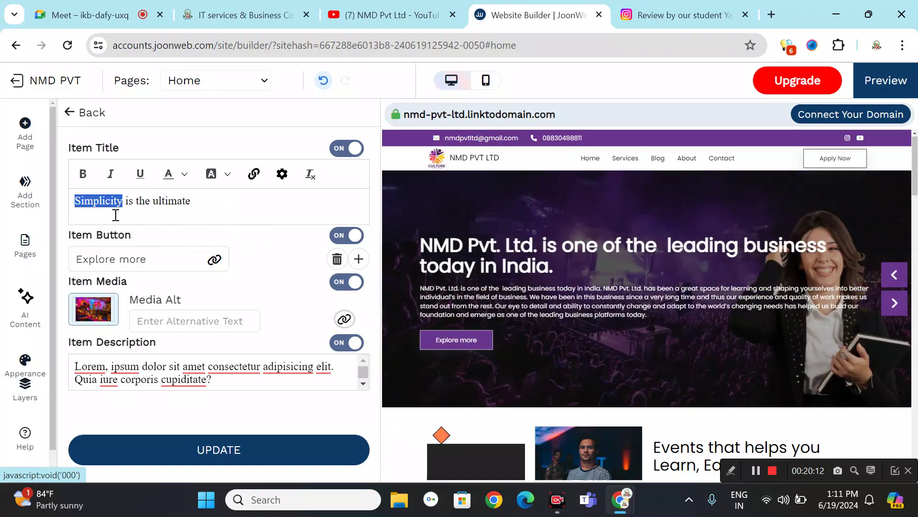
triple_click(115, 215)
type("earn fr")
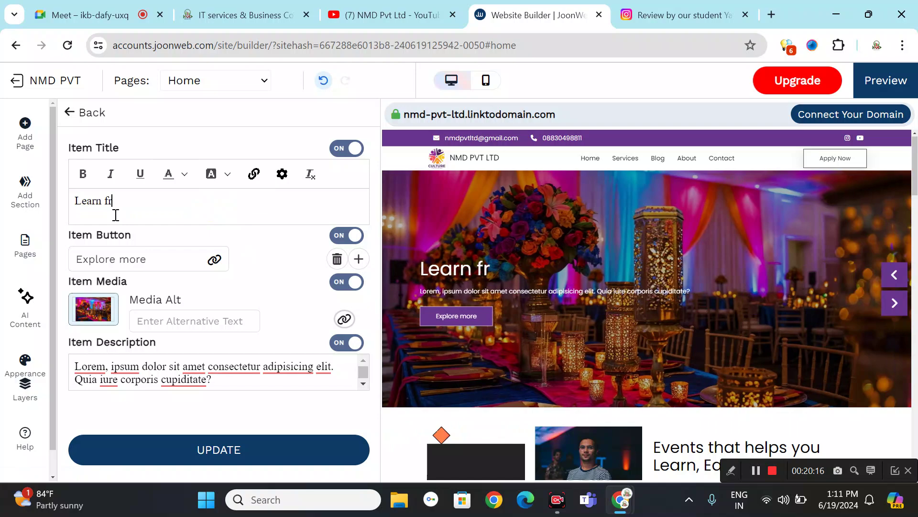
type("om ex")
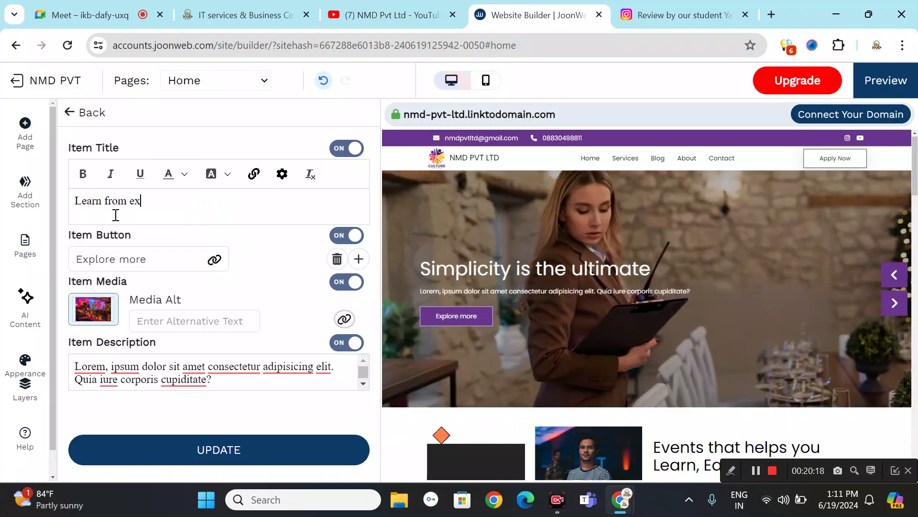
type("pert")
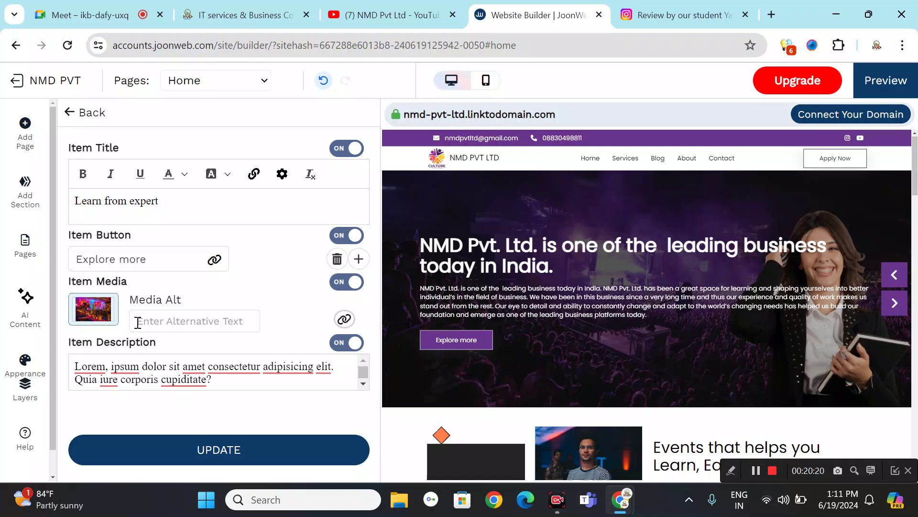
Step: Paste the NMD welcome paragraph as the second slide's description, save it, and show the pages list
left_click(166, 381)
triple_click(166, 382)
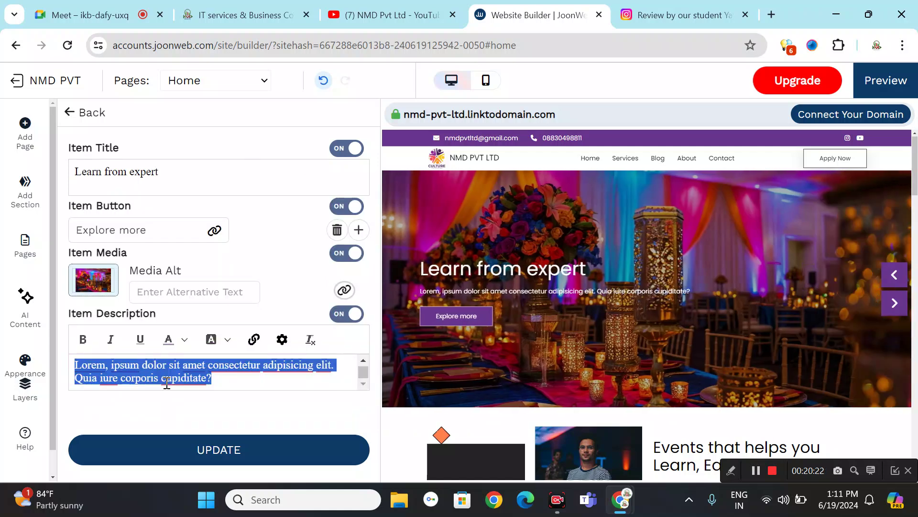
key("ctrl+v")
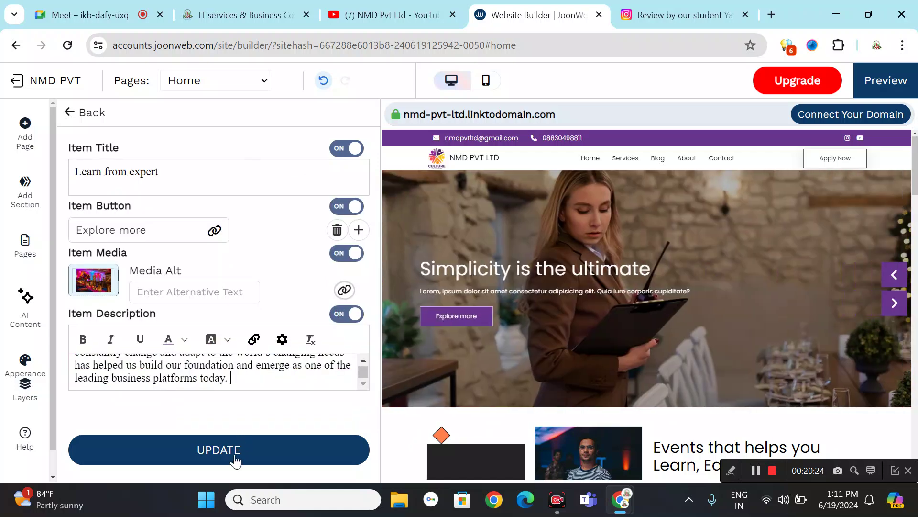
left_click(235, 460)
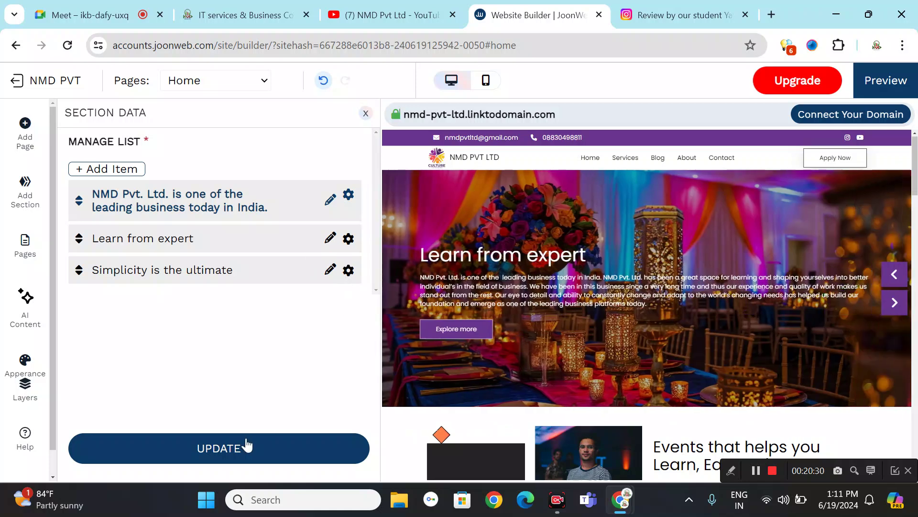
left_click(246, 446)
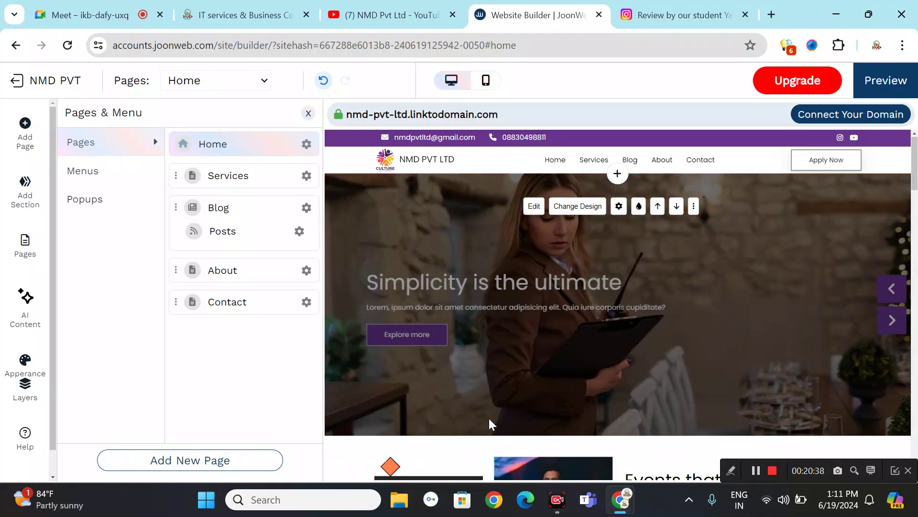
Step: Discard the stray edits to 'Learn from expert', re-save it, and open 'Simplicity is the ultimate' for editing
left_click(410, 343)
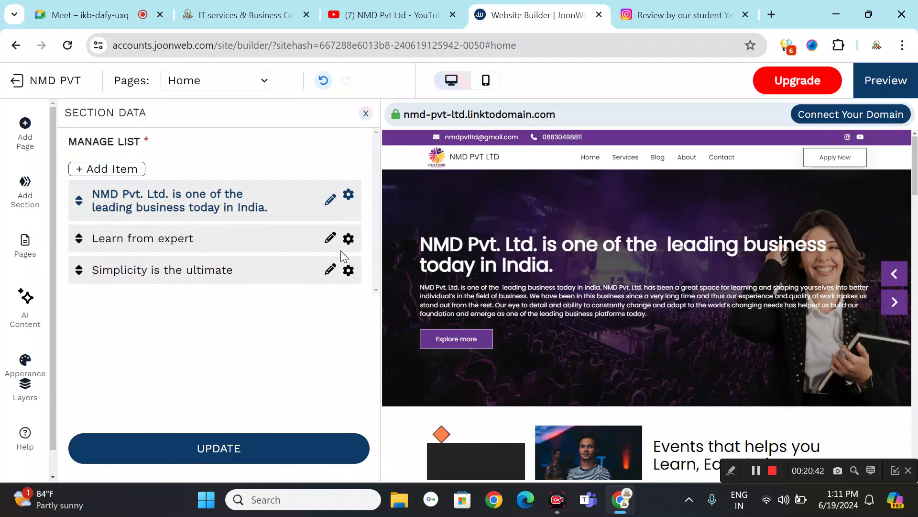
left_click(330, 240)
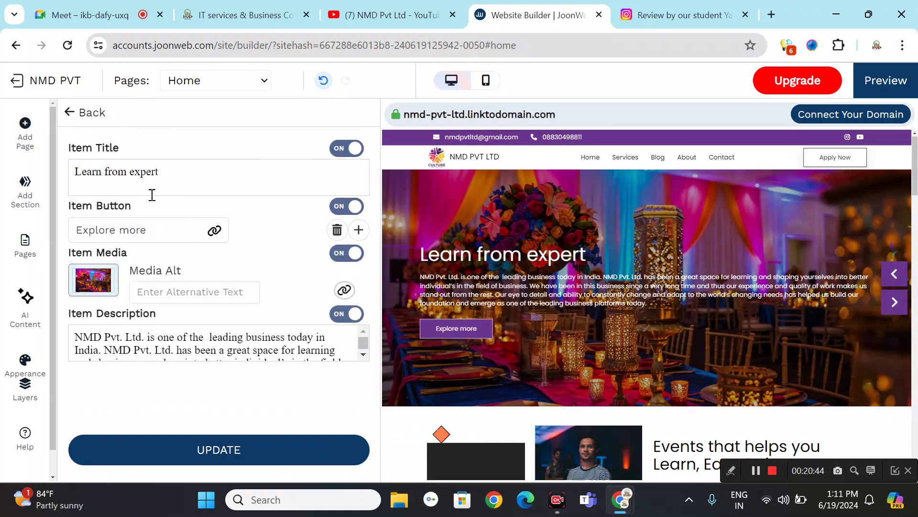
left_click(148, 181)
double_click(149, 180)
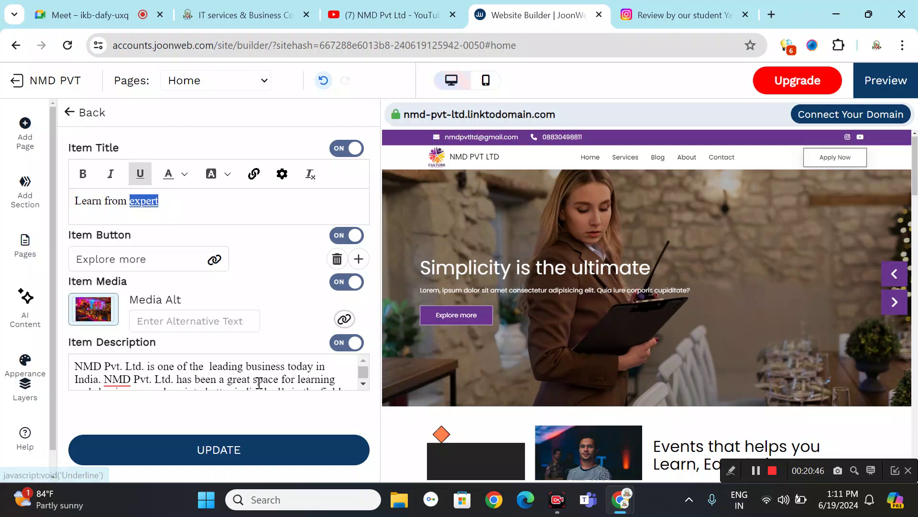
left_click(448, 323)
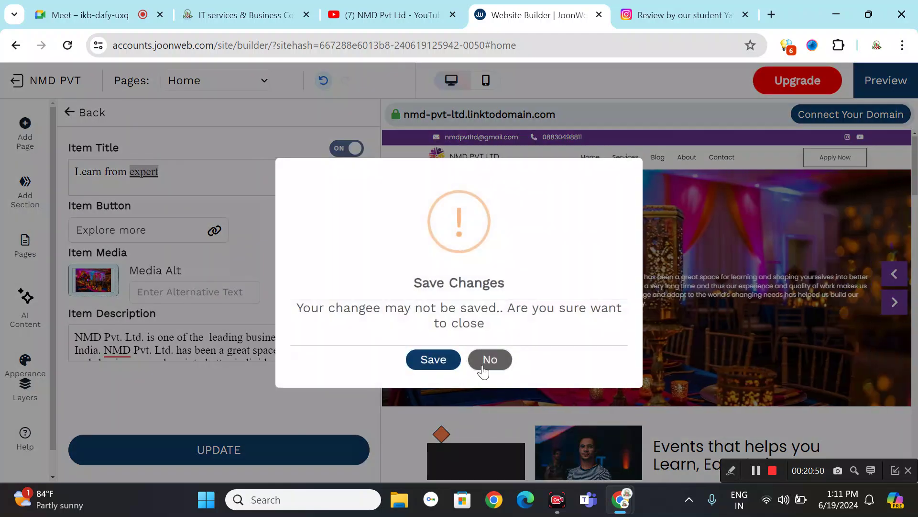
left_click(483, 370)
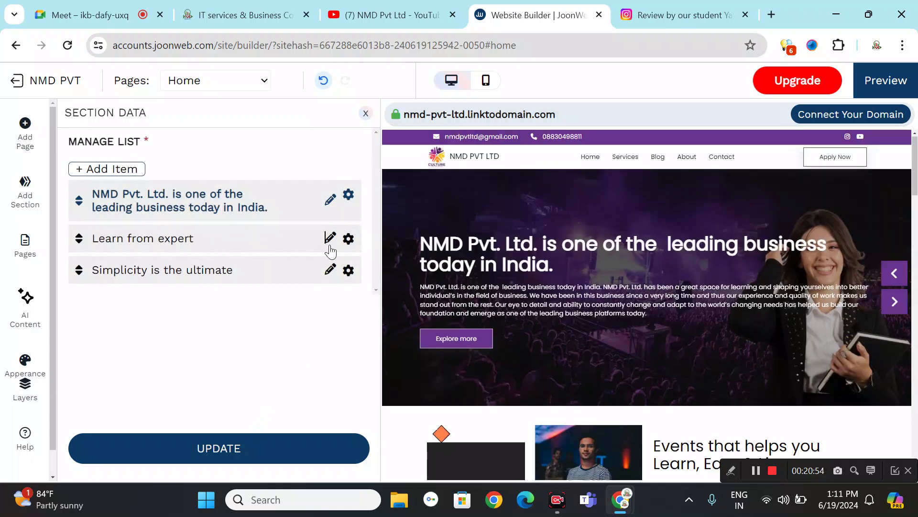
left_click(329, 246)
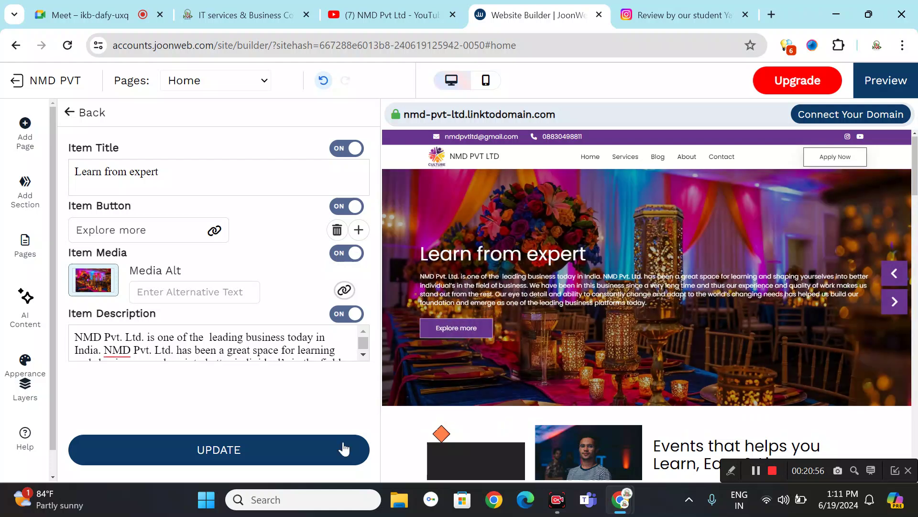
left_click(309, 454)
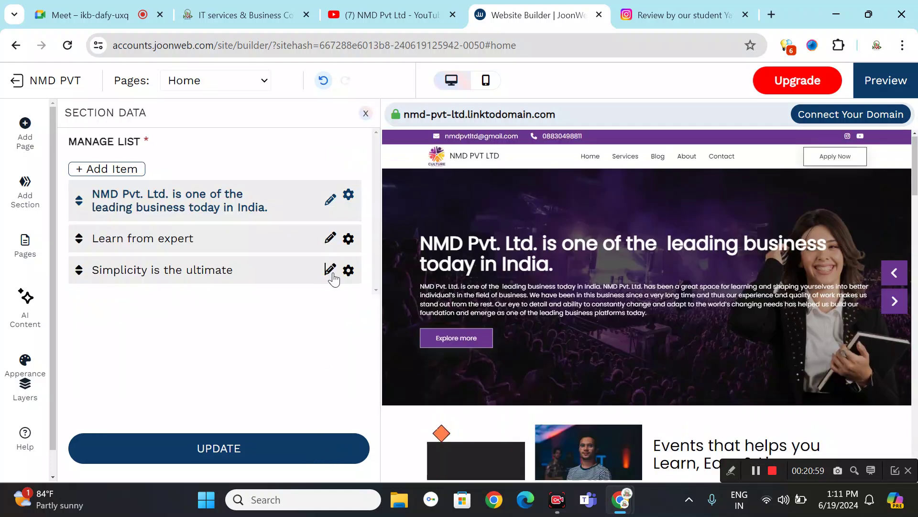
left_click(330, 270)
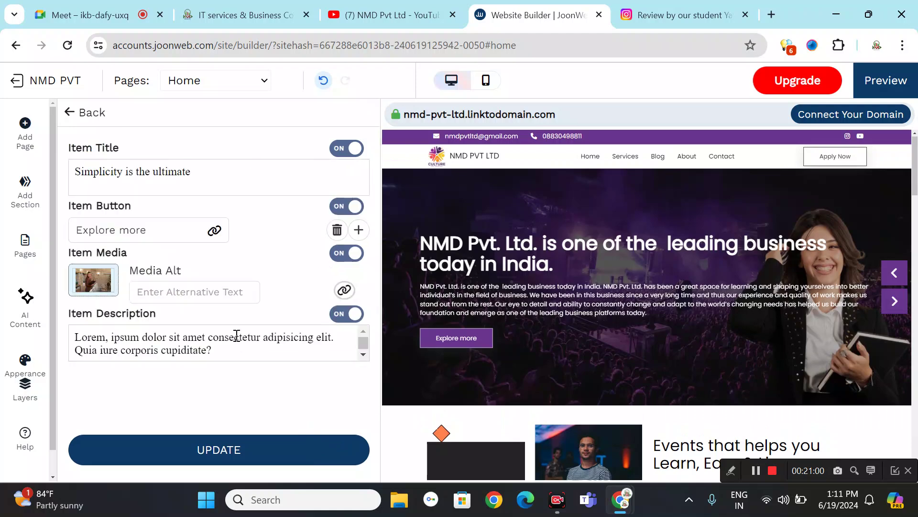
Step: Delete the third slide's placeholder description and type 'Admissions Open For Digital marketing'
triple_click(216, 354)
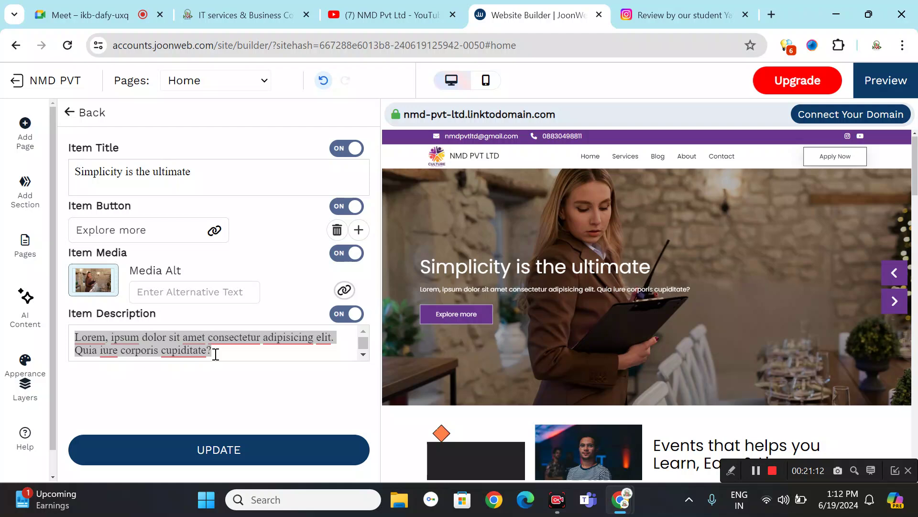
left_click_drag(216, 354, 201, 354)
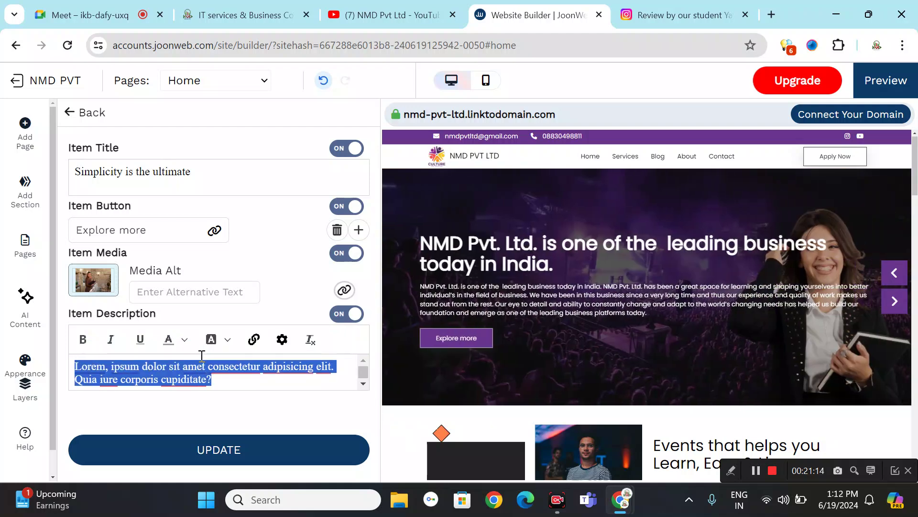
key("BackSpace")
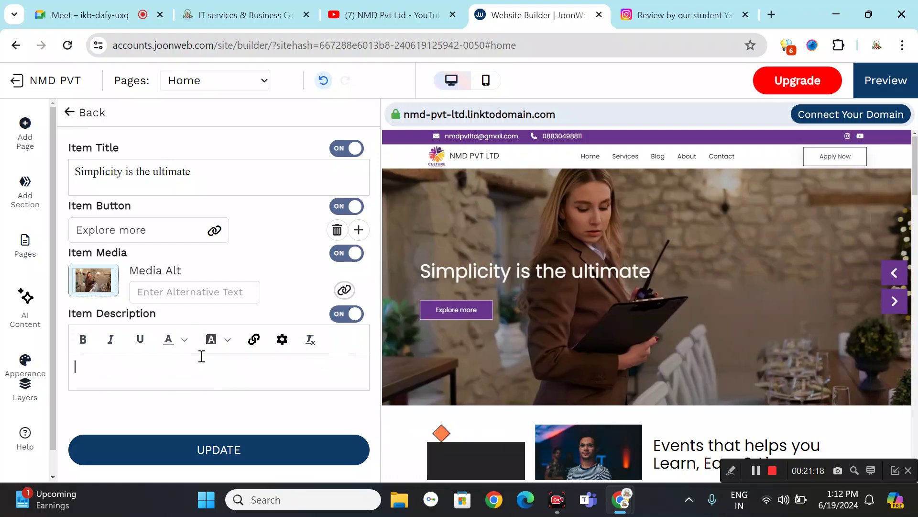
type("Admissions Open")
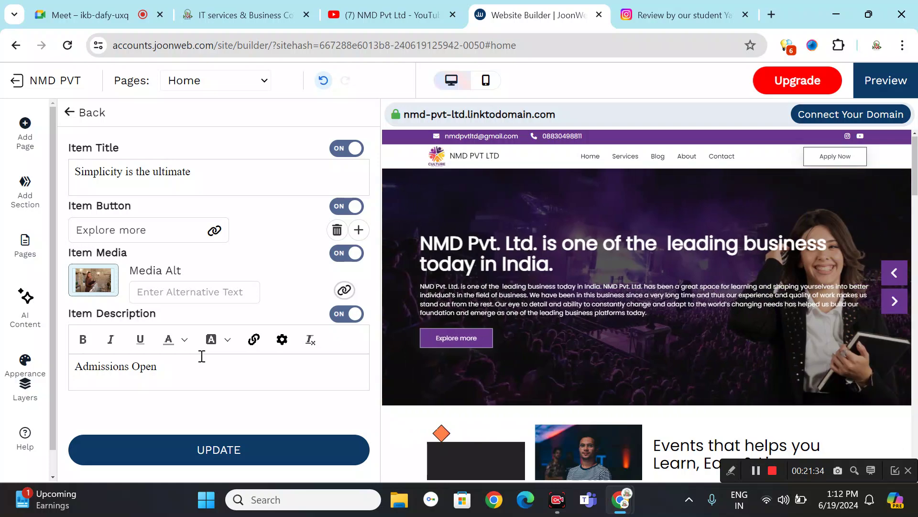
type("Fo")
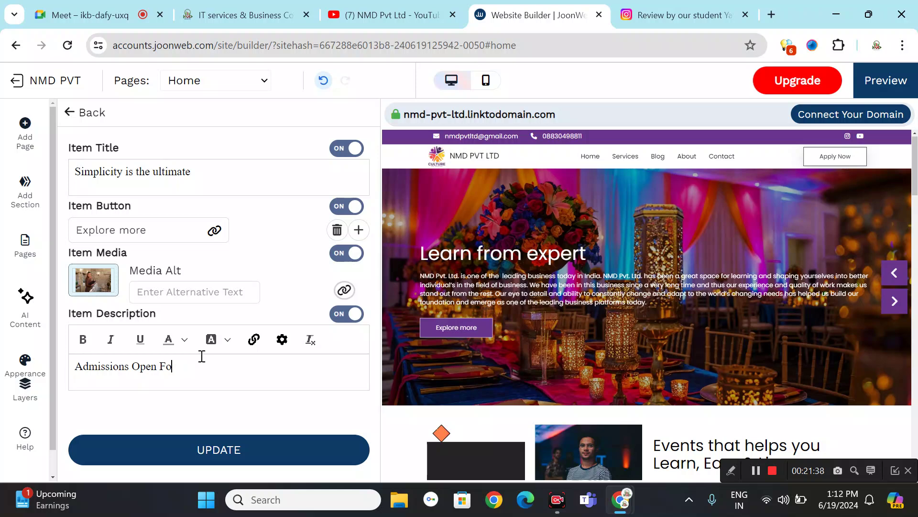
type("r Dig")
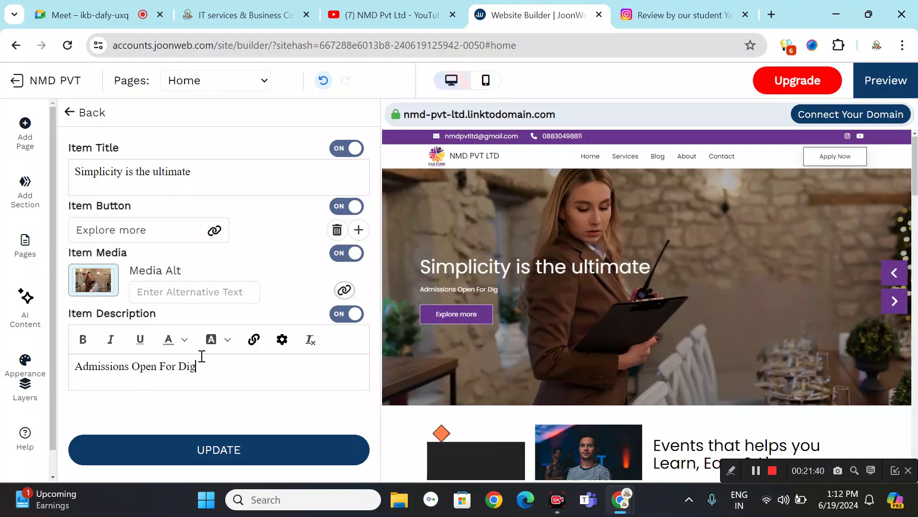
type("ital mar")
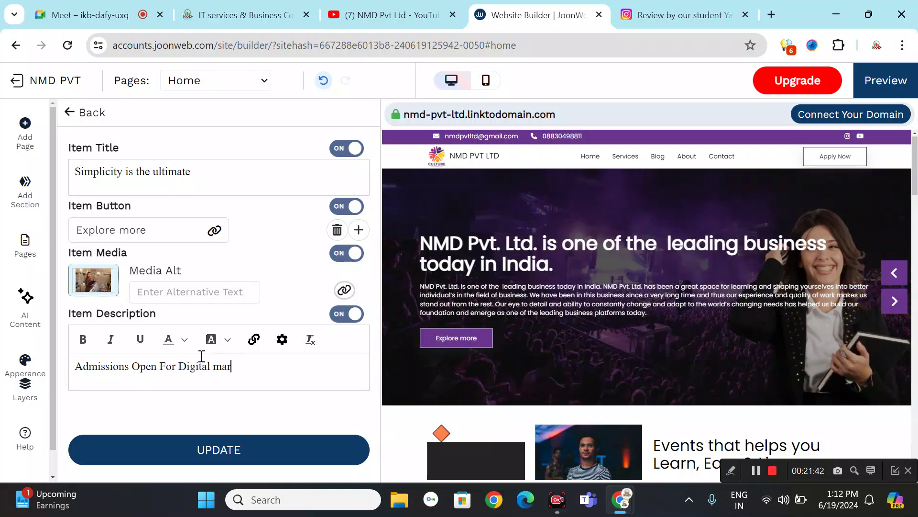
type("keting")
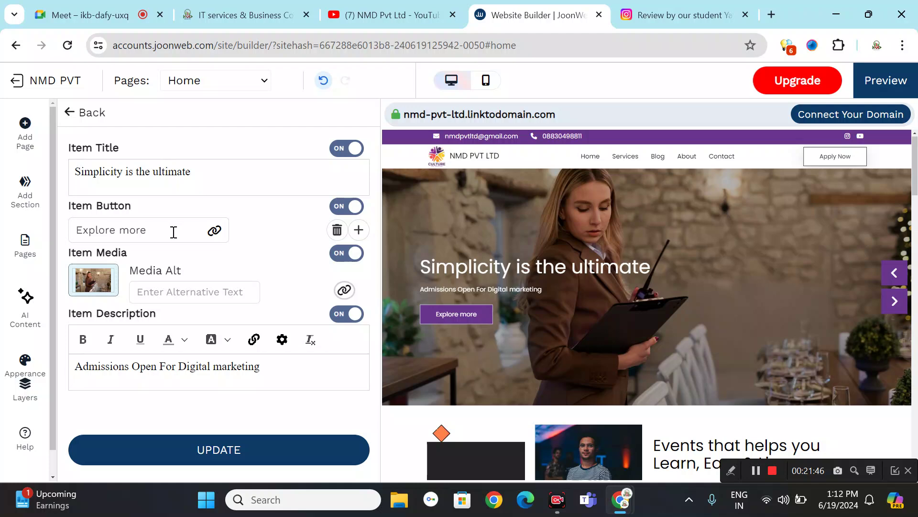
Step: Change the third slide's title to '100% Placement Gauranty', save it, and apply the slider update
left_click(200, 182)
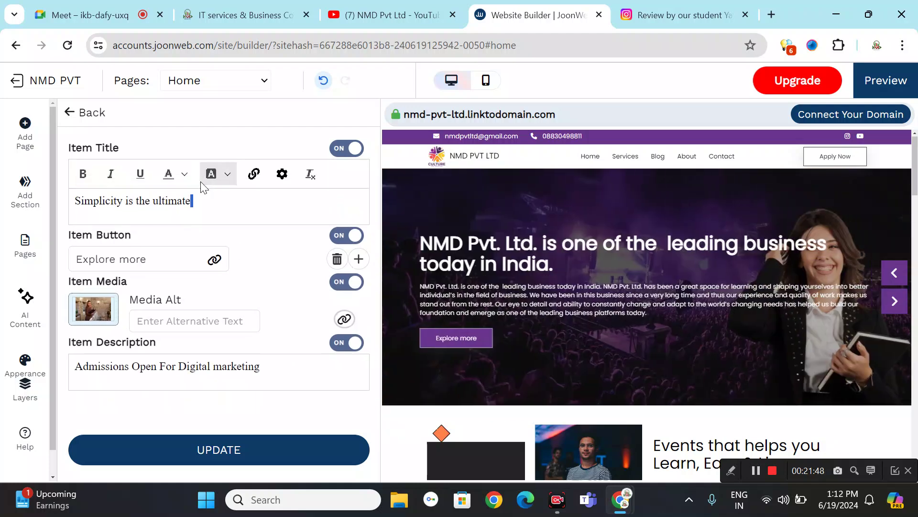
left_click(201, 183)
left_click(172, 203)
triple_click(172, 205)
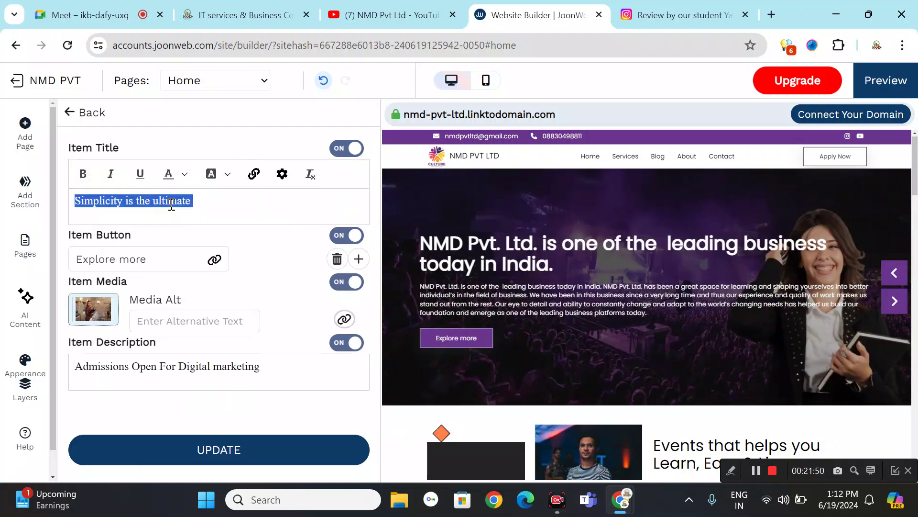
key("BackSpace")
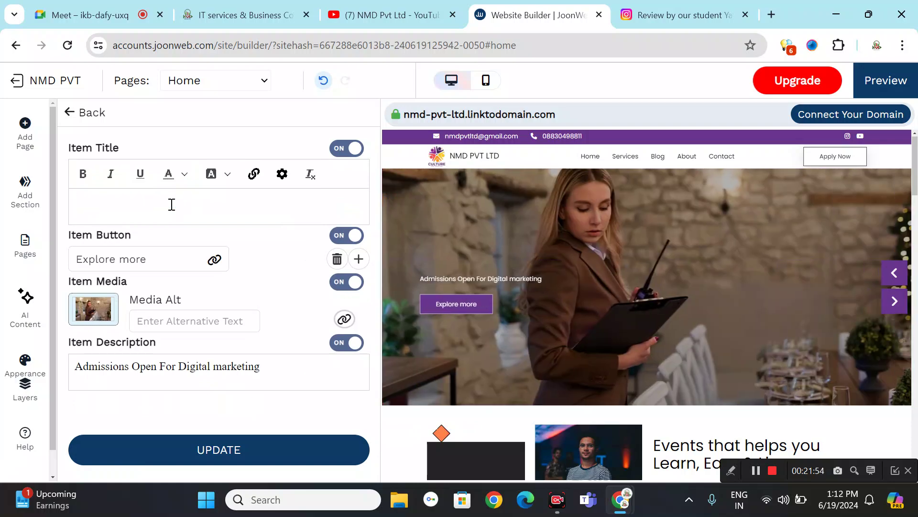
type("100% P")
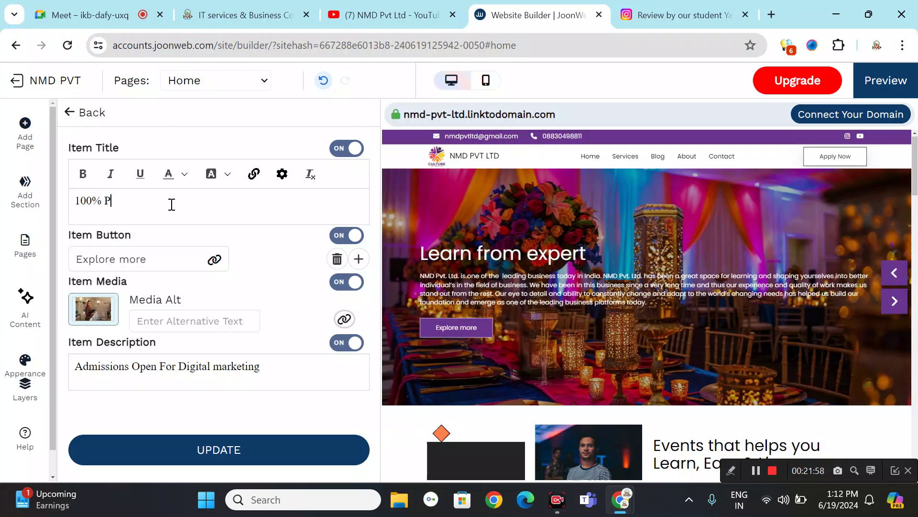
type("laceme")
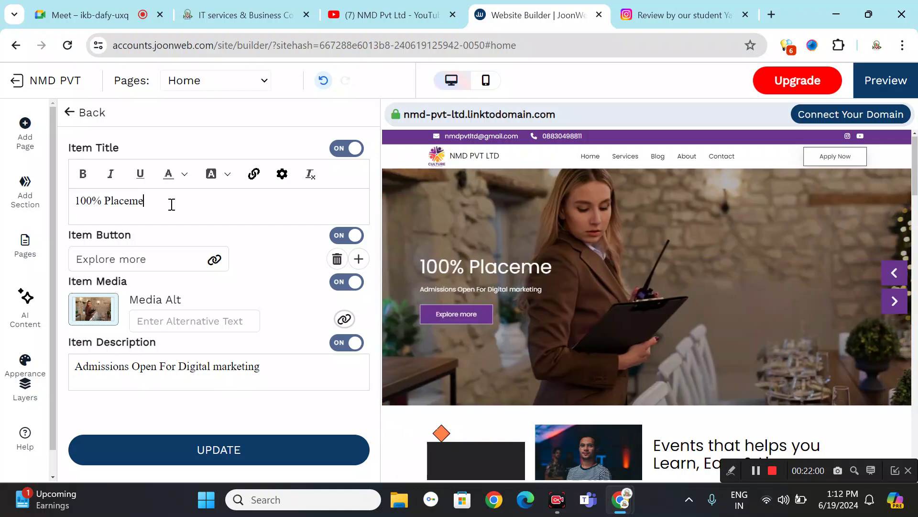
type("nt Ga")
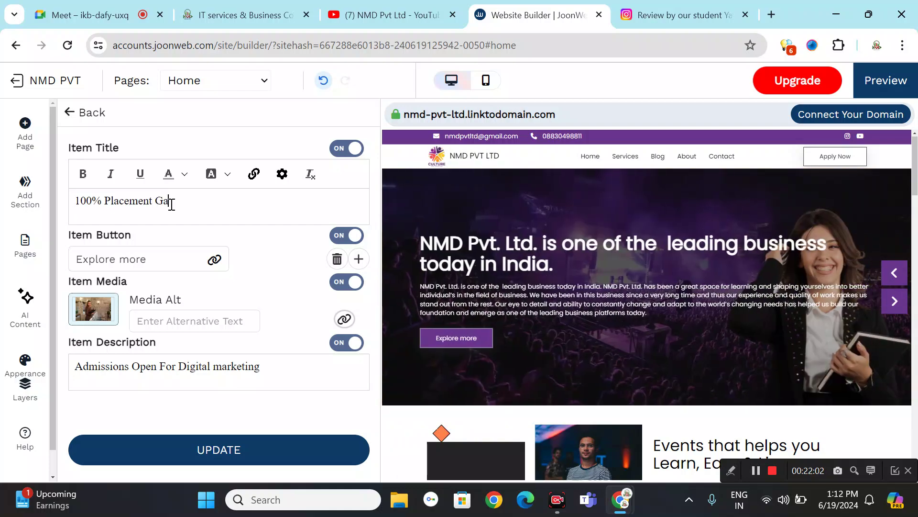
type("uranty")
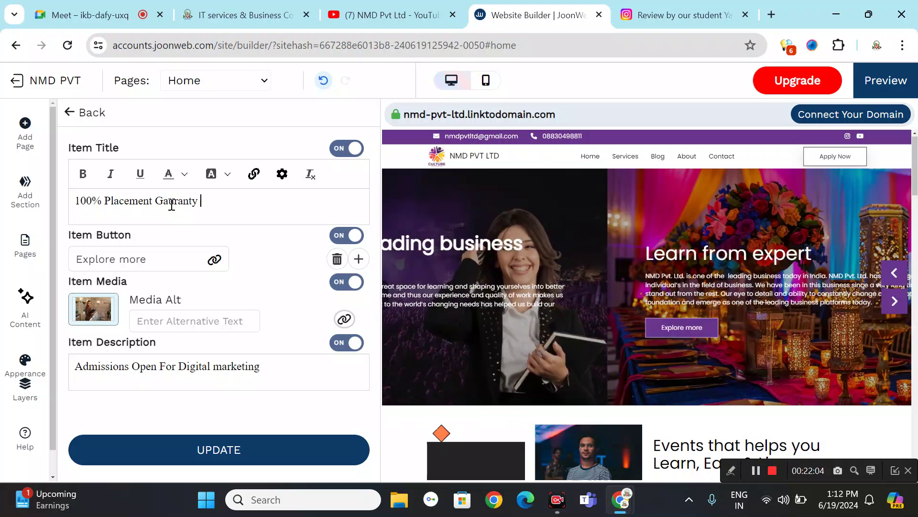
left_click(241, 446)
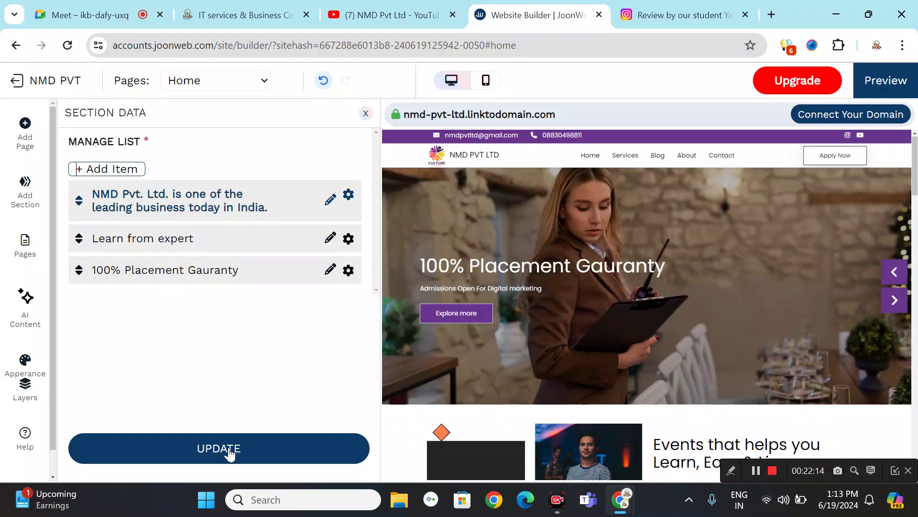
left_click(230, 450)
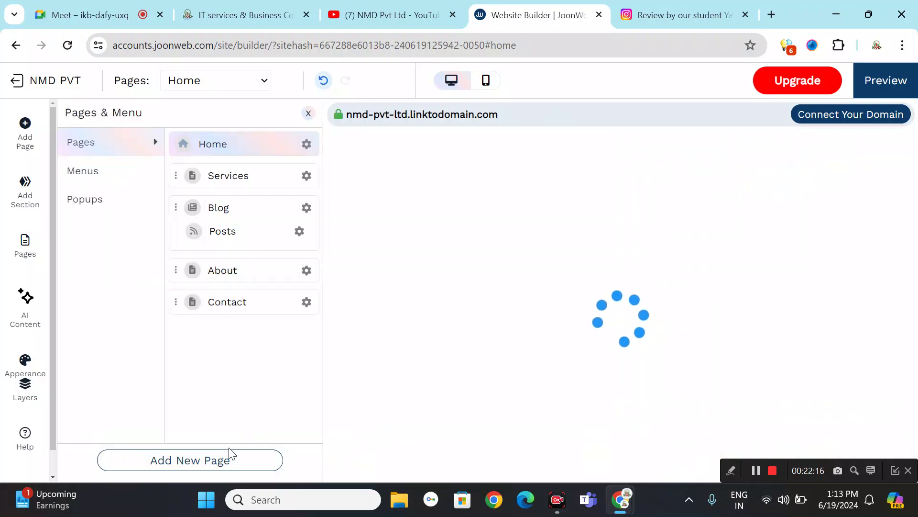
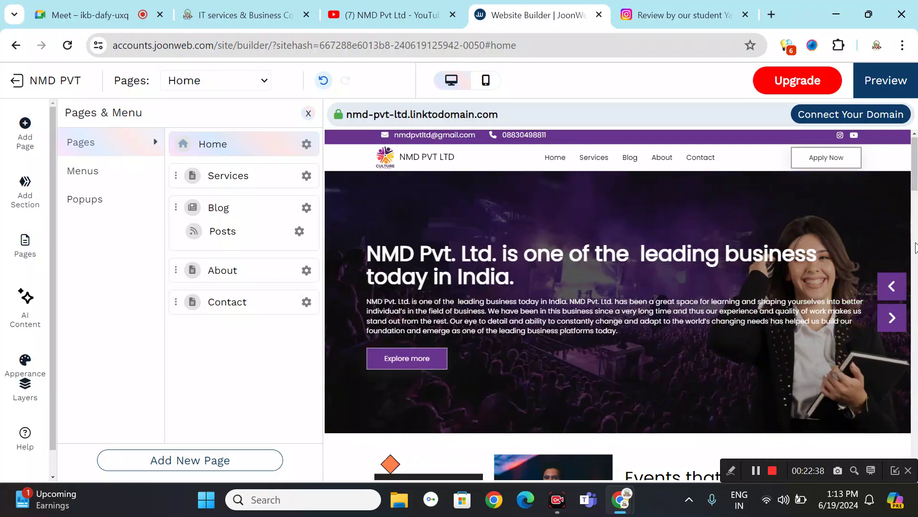
Step: Open the Events section editor and change its title to 'NMD SERVICES'
scroll(915, 248, "down", 6)
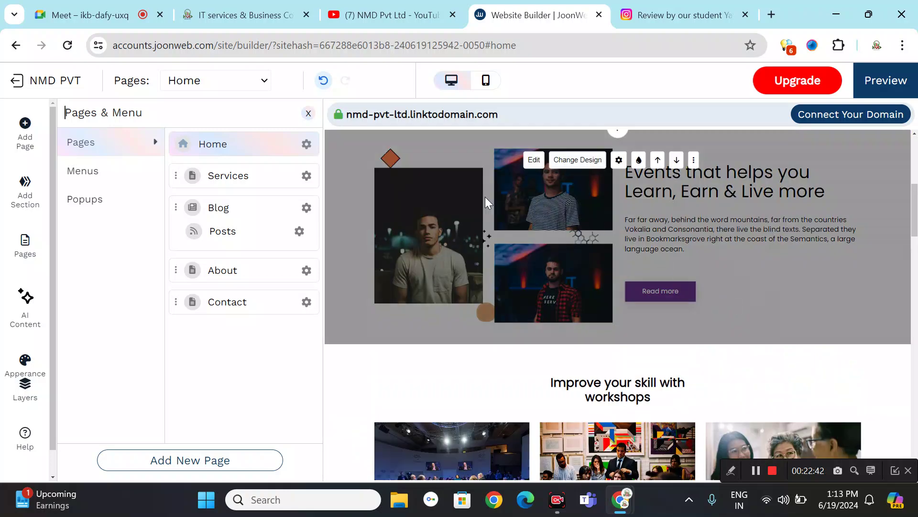
left_click(534, 159)
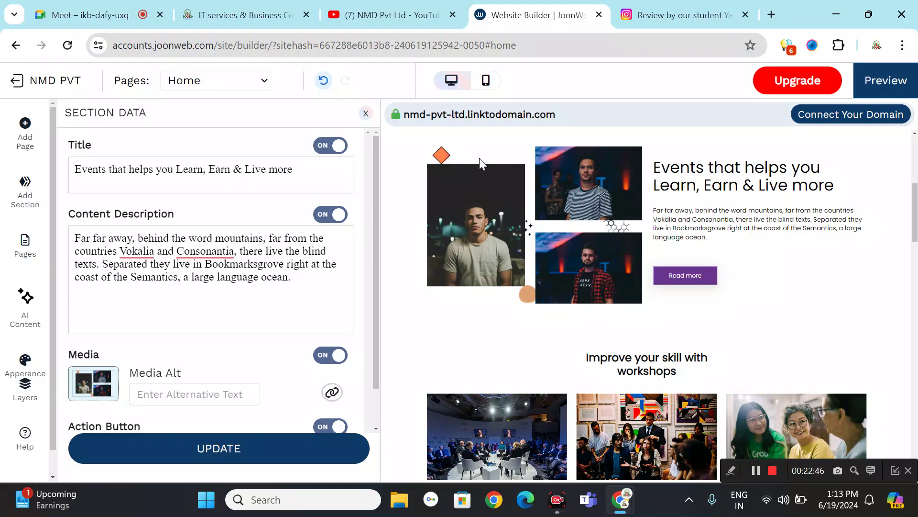
left_click(136, 171)
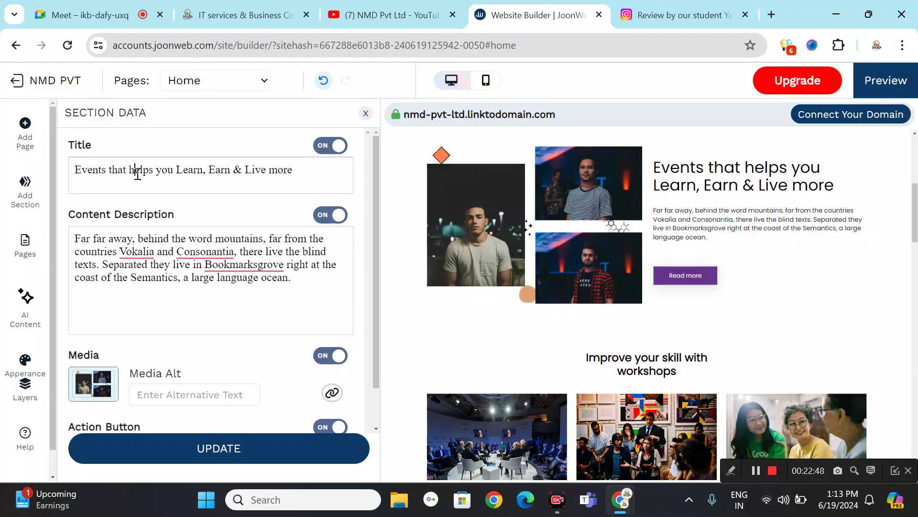
double_click(138, 172)
left_click(139, 171)
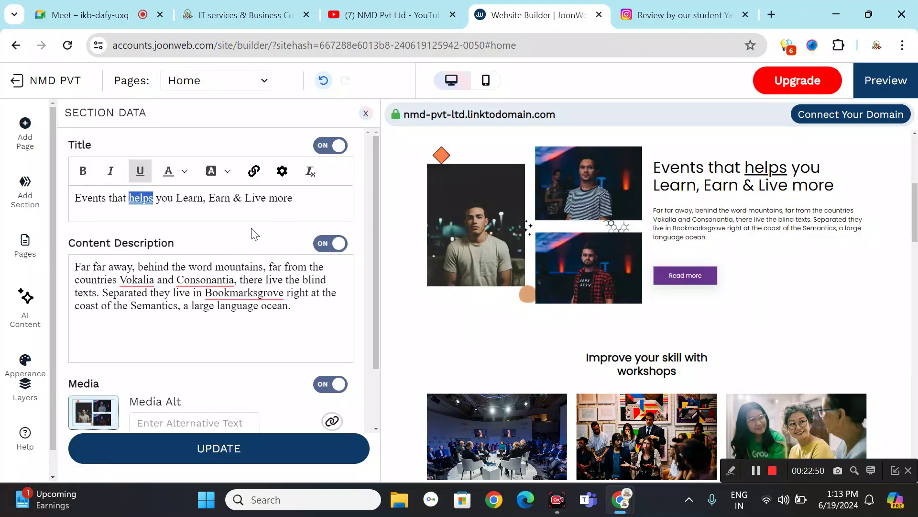
triple_click(222, 197)
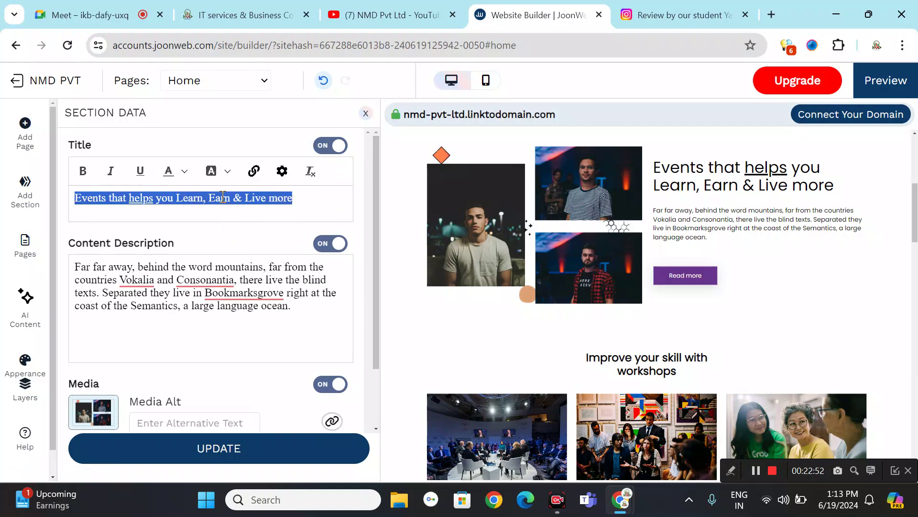
type("NMD ")
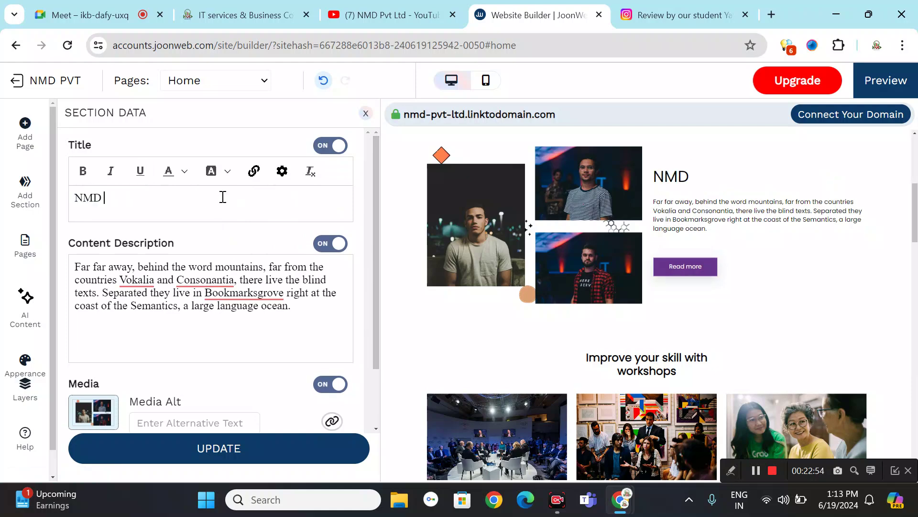
type("SERVICES")
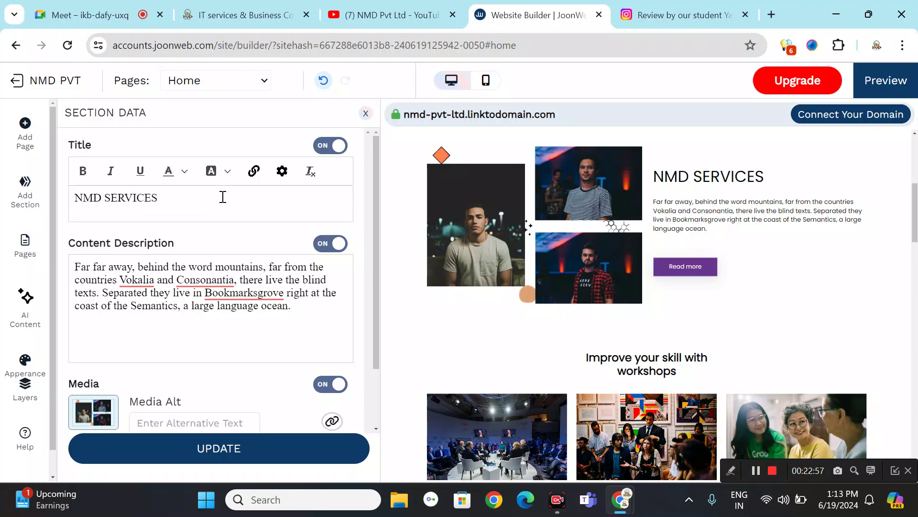
Step: Delete all of the section's placeholder description text
left_click(303, 310)
key("ctrl+a")
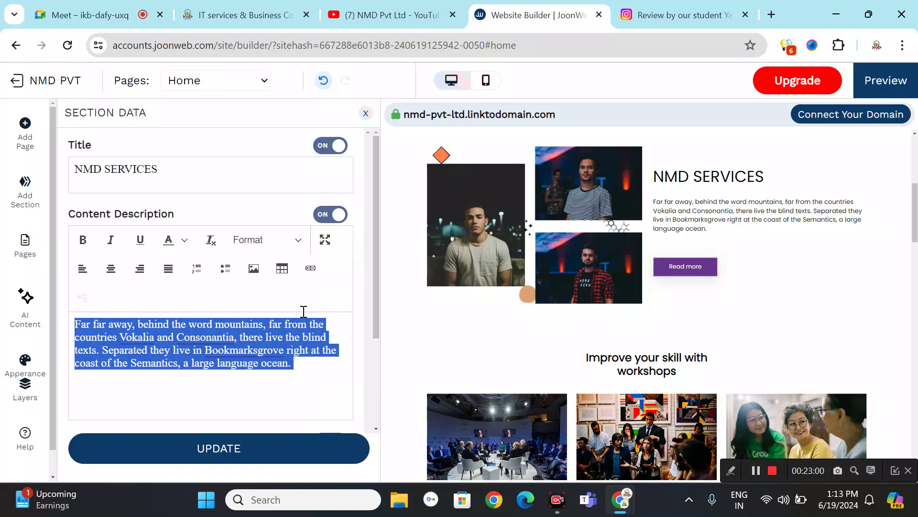
key("BackSpace")
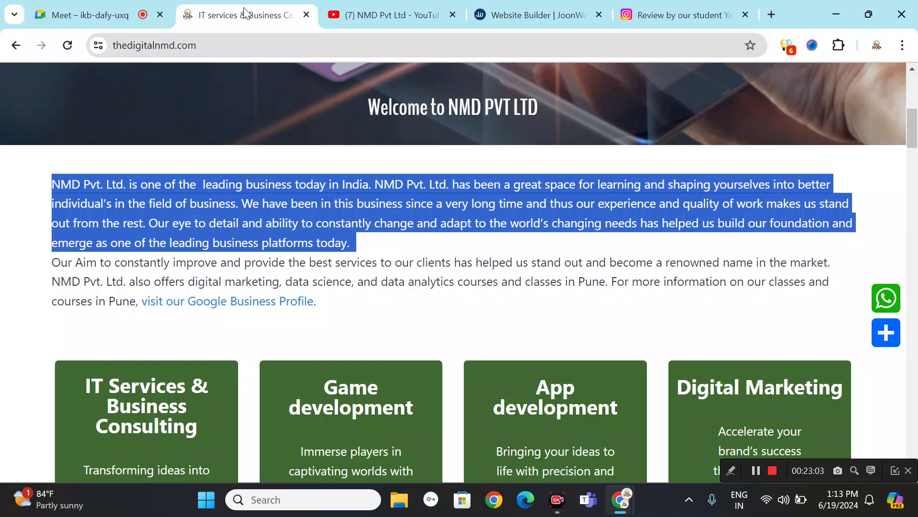
left_click(245, 15)
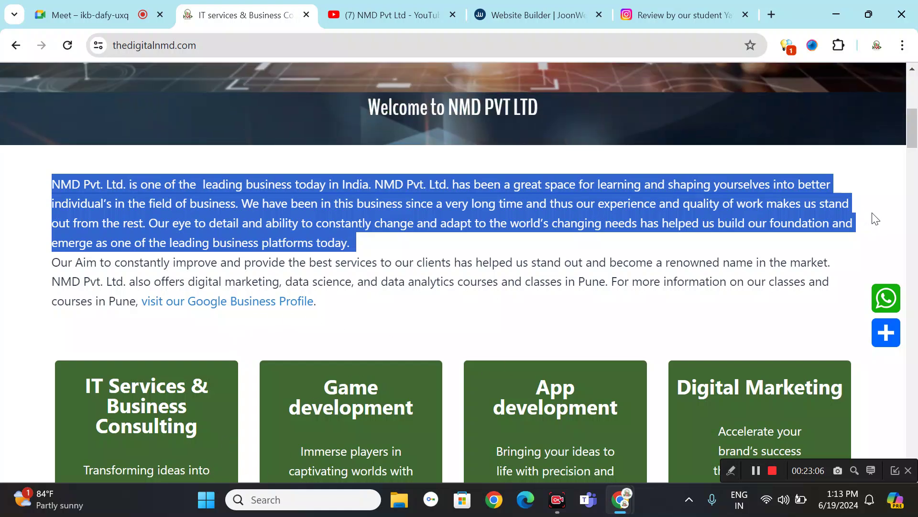
Step: On thedigitalnmd.com's services page, select and copy the first three SEO paragraphs
scroll(393, 253, "down", 8)
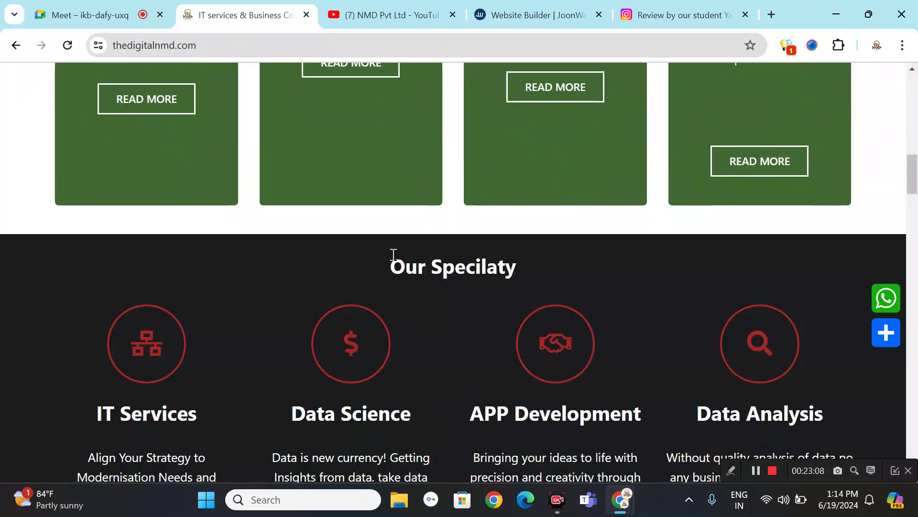
left_click(147, 100)
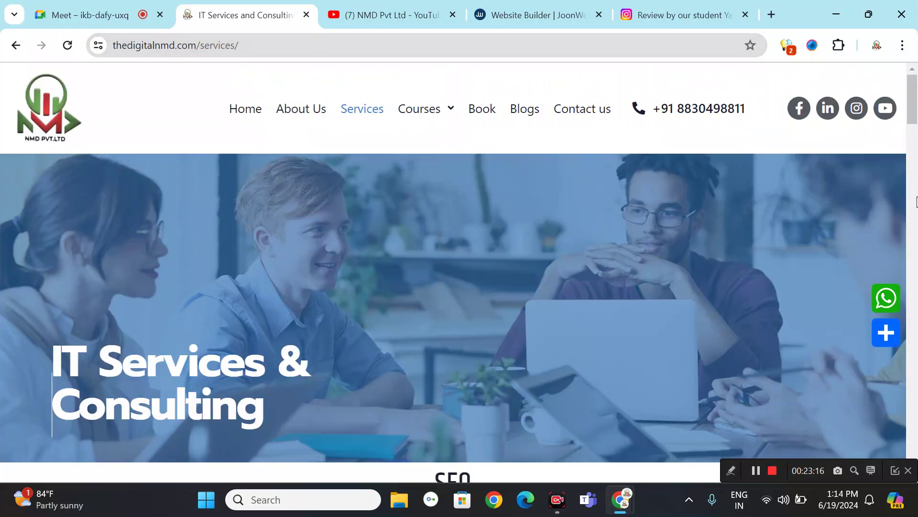
scroll(346, 186, "down", 5)
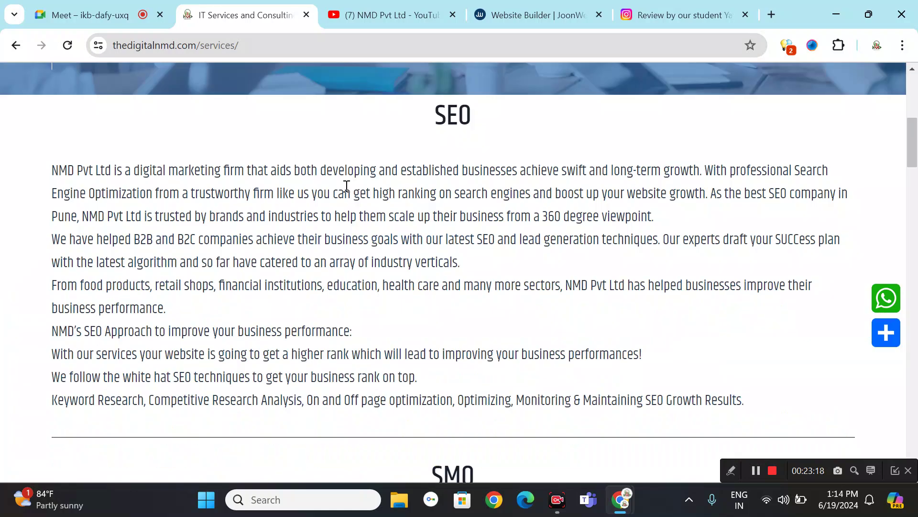
triple_click(58, 171)
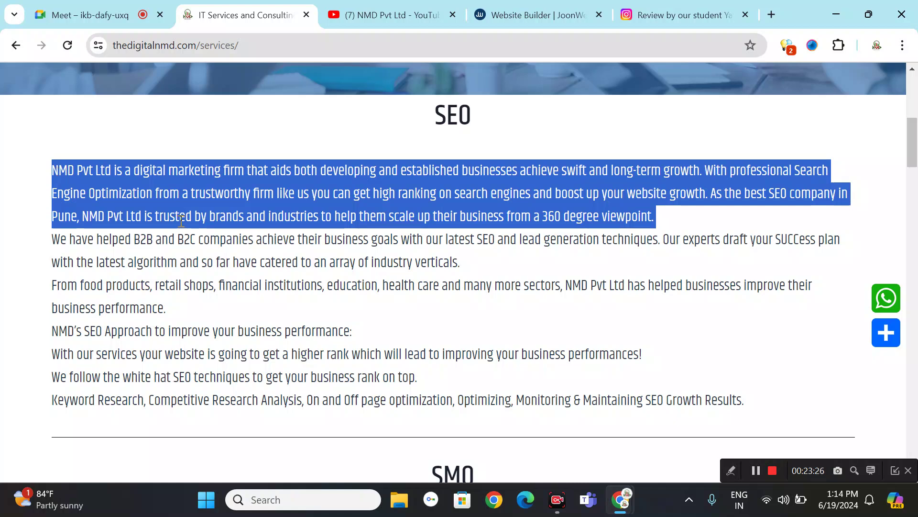
key("shift+Down")
key("shift+Down")
key("shift+Down")
key("shift+Down")
key("ctrl+c")
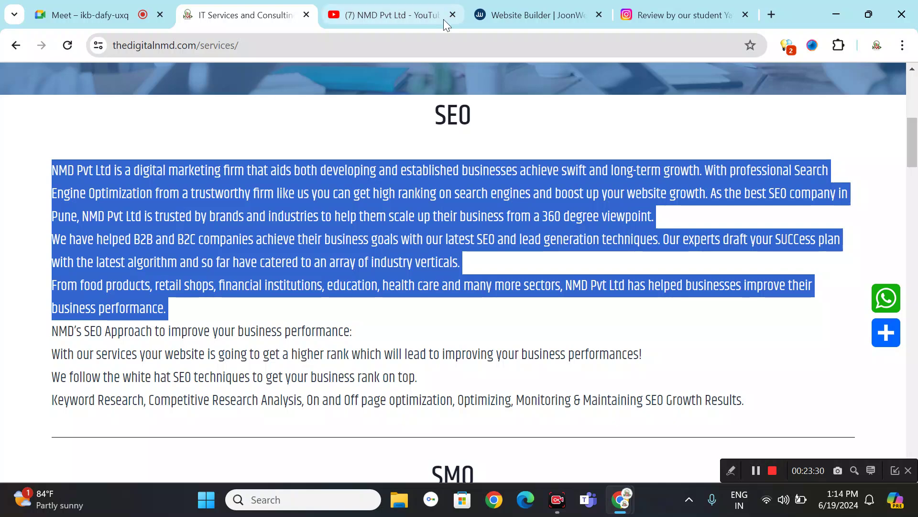
left_click(529, 8)
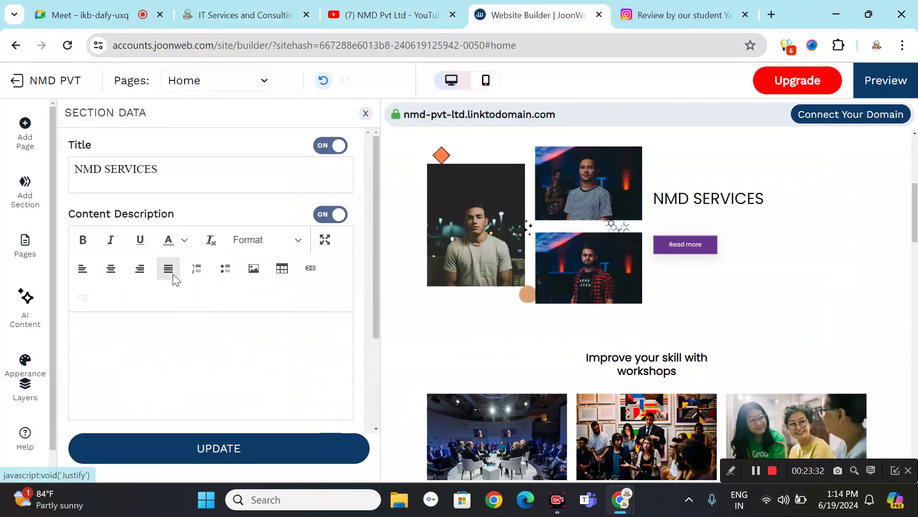
Step: Paste the copied SEO paragraphs into the NMD SERVICES description and save the section
left_click(102, 359)
key("ctrl+v")
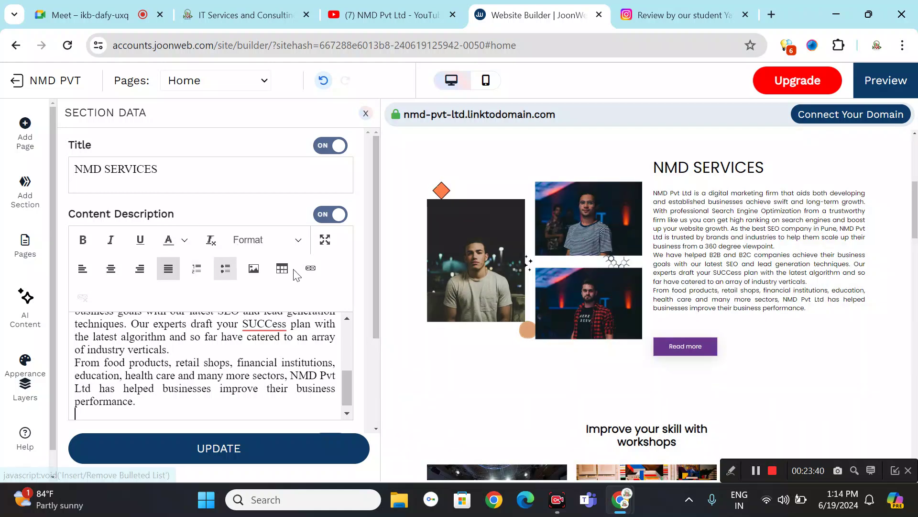
scroll(374, 356, "down", 3)
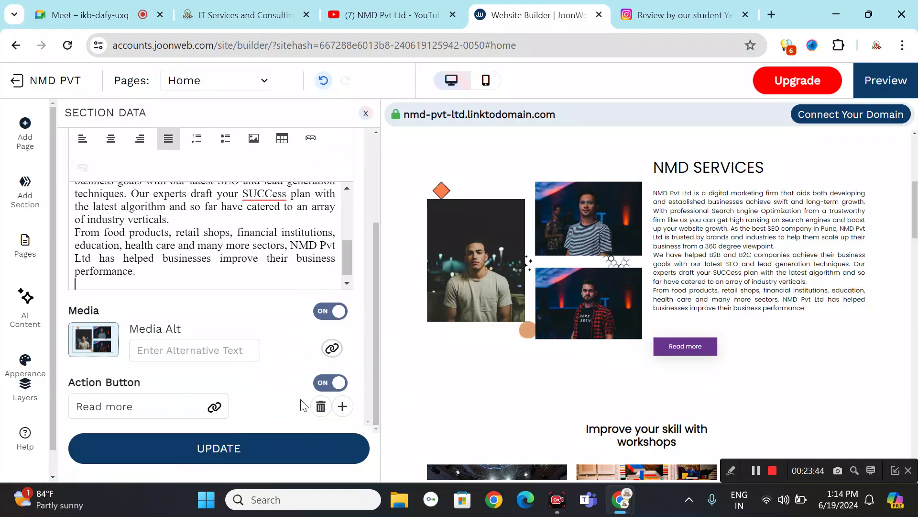
left_click(274, 452)
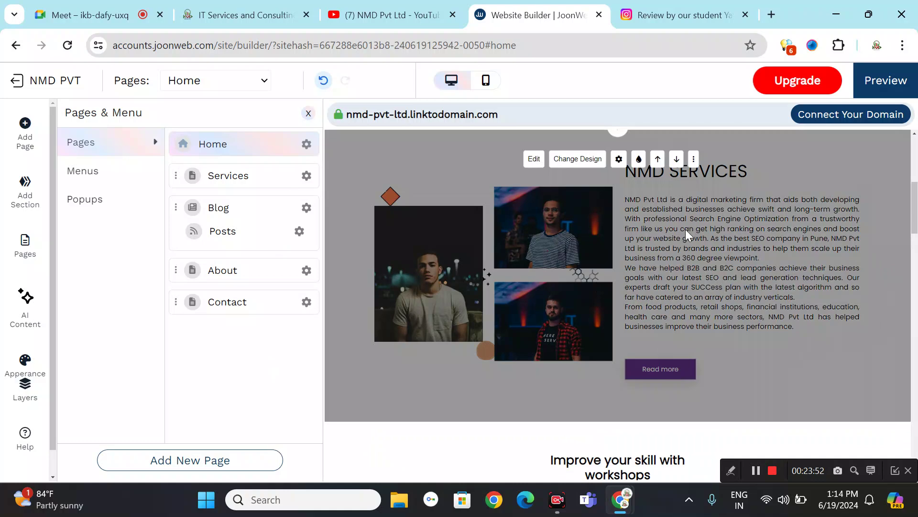
Step: Reopen the NMD SERVICES section and open the image library for its media picture
left_click(513, 341)
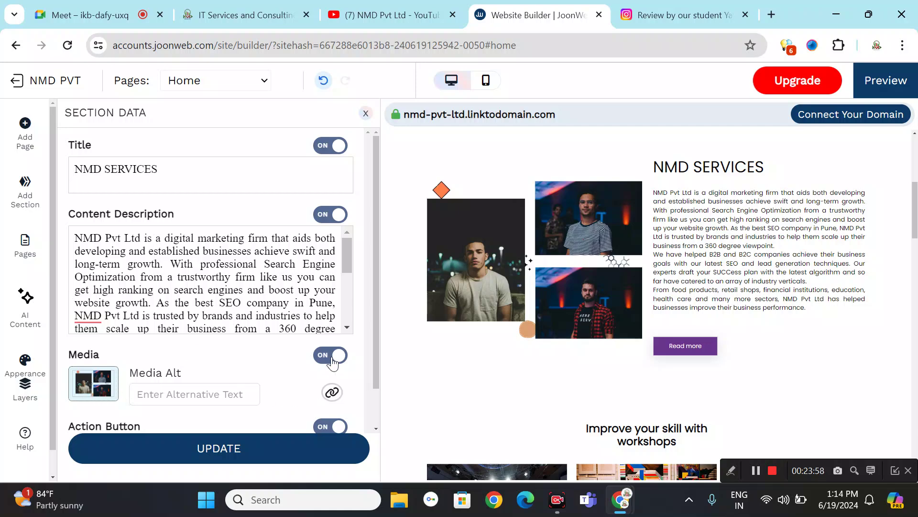
left_click(331, 356)
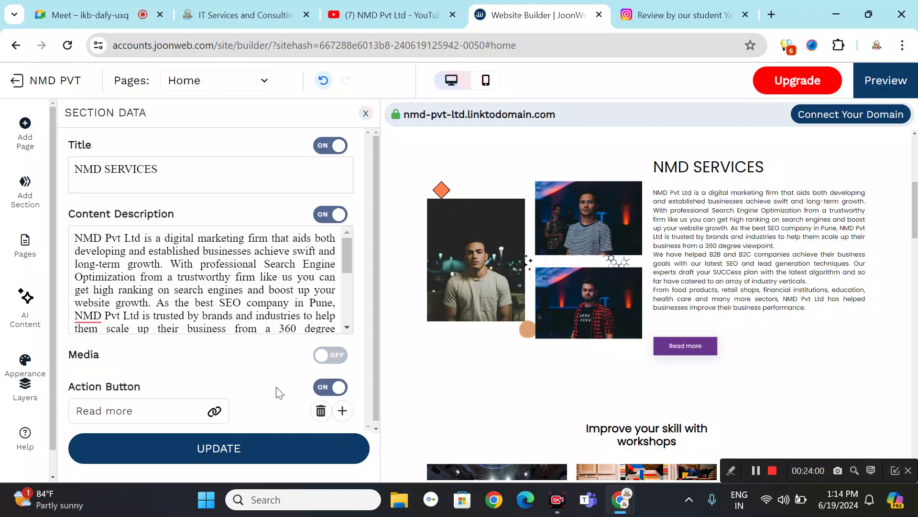
left_click(339, 359)
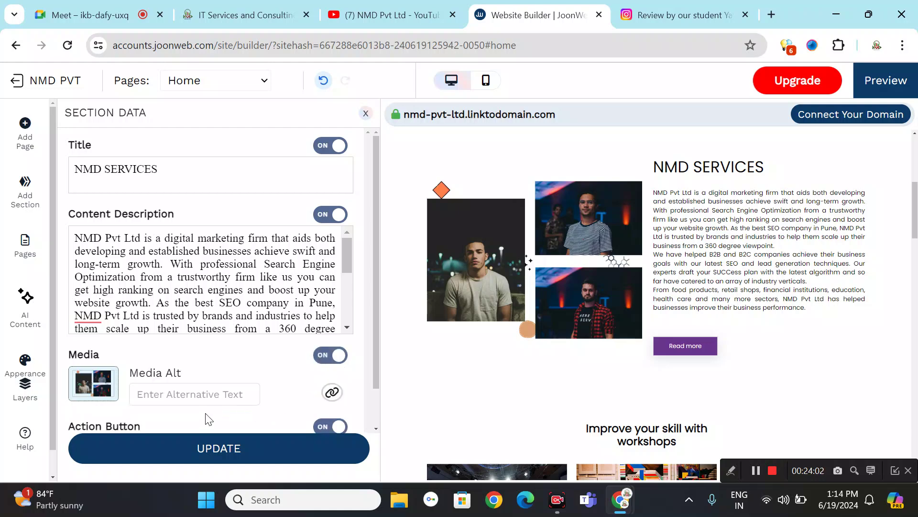
left_click_drag(102, 399, 291, 240)
Step: Upload the data-analyst profile card image, set it as the NMD SERVICES picture, and close the editor
left_click(279, 180)
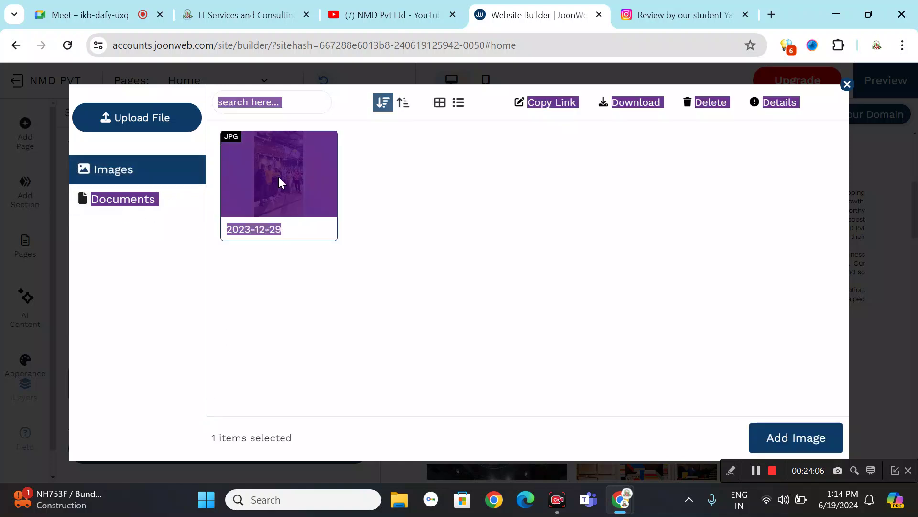
left_click(148, 114)
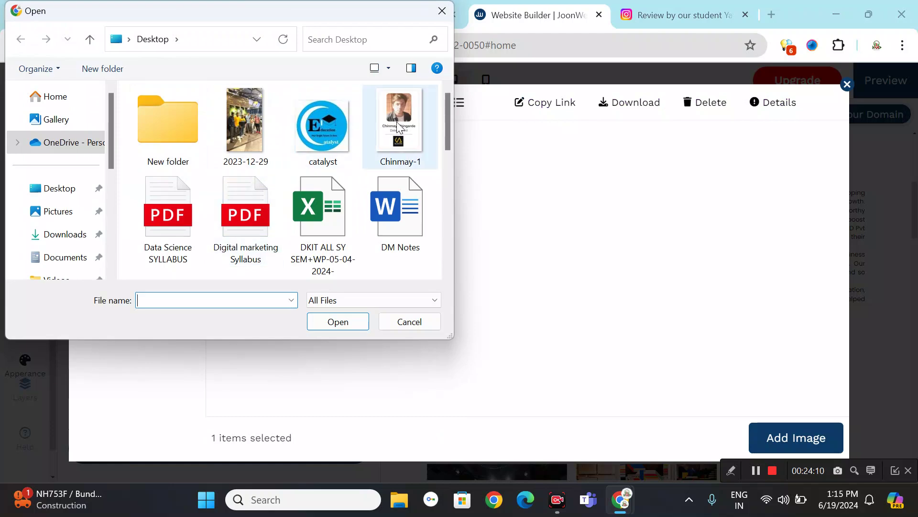
double_click(397, 122)
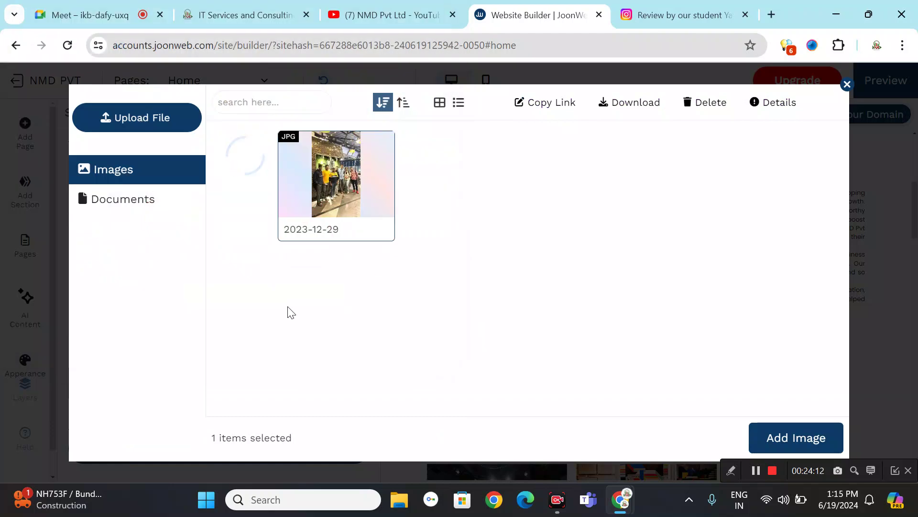
left_click(280, 209)
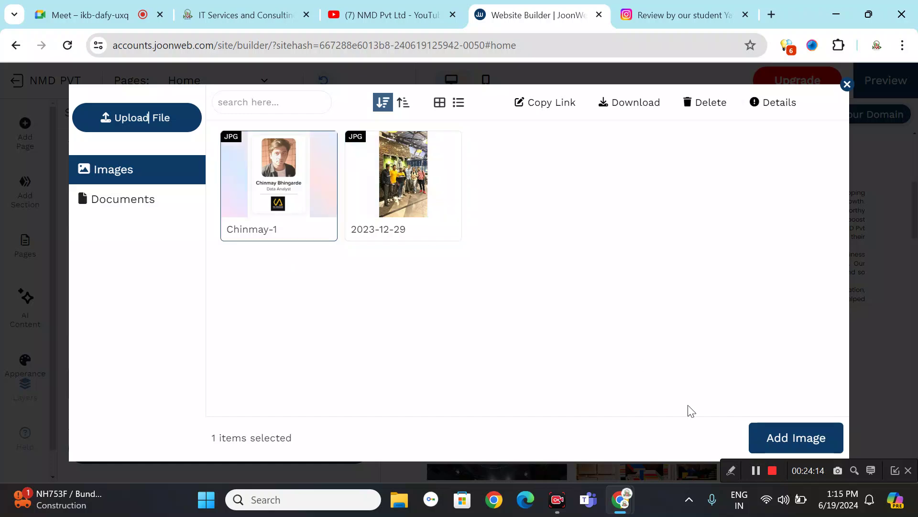
left_click(802, 444)
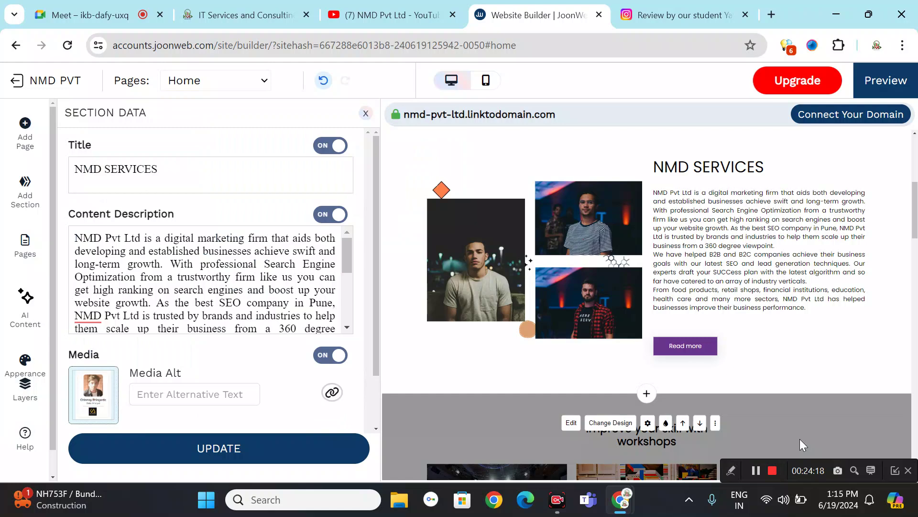
left_click(311, 456)
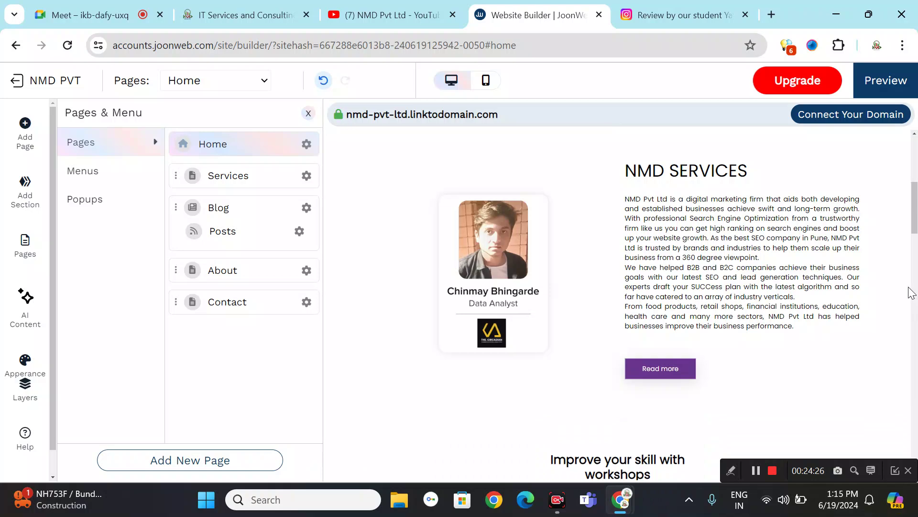
scroll(914, 293, "down", 5)
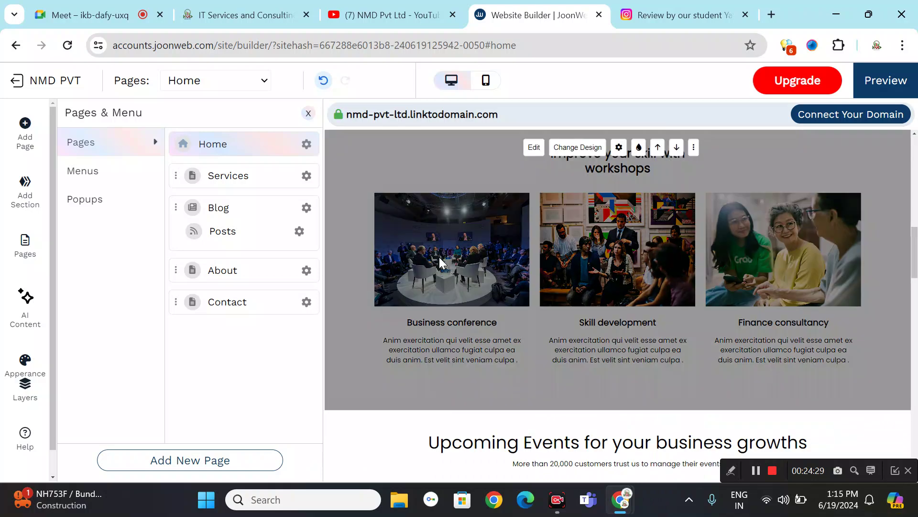
left_click(440, 257)
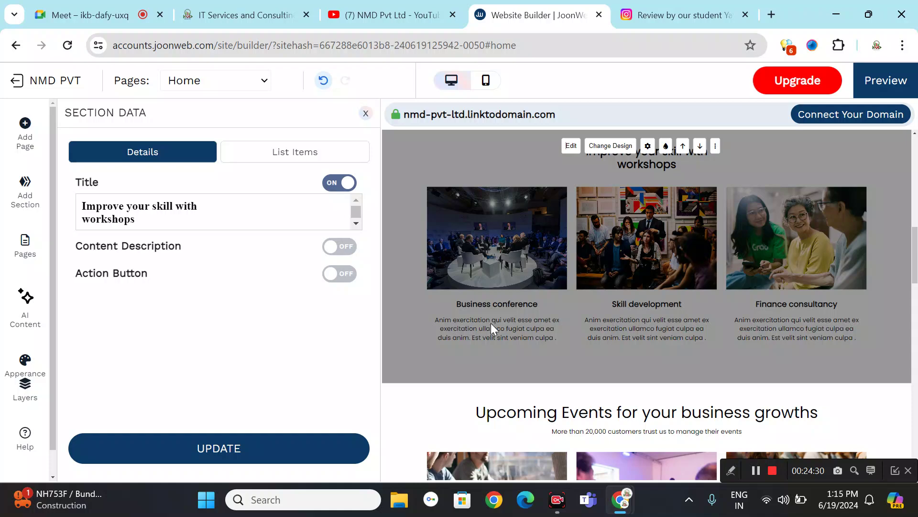
left_click(492, 325)
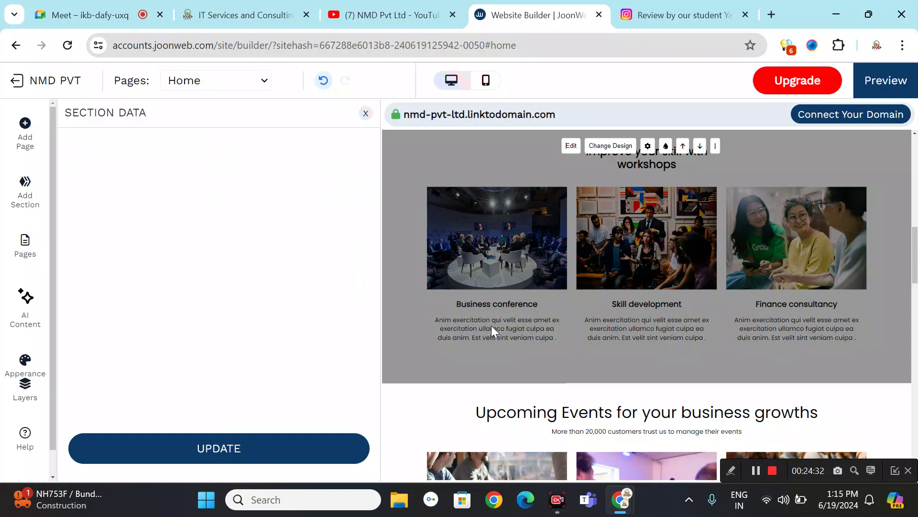
left_click(185, 220)
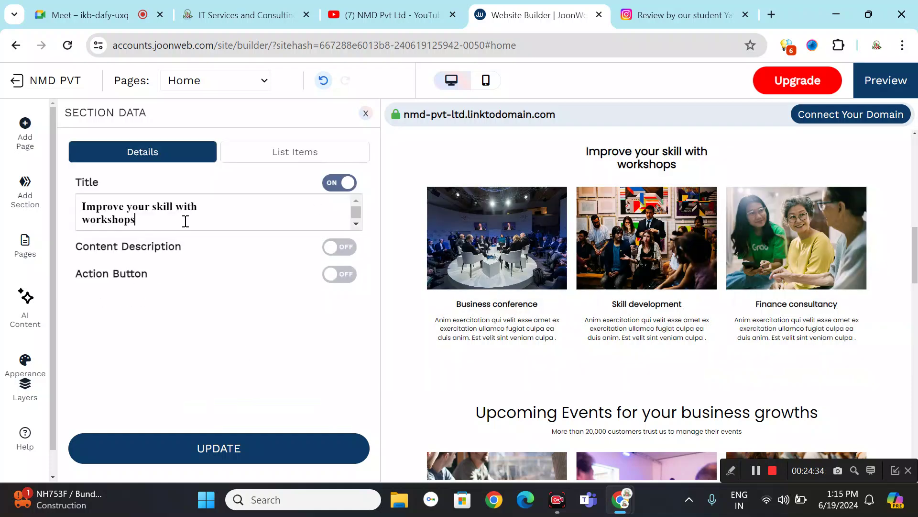
left_click(136, 220)
double_click(136, 220)
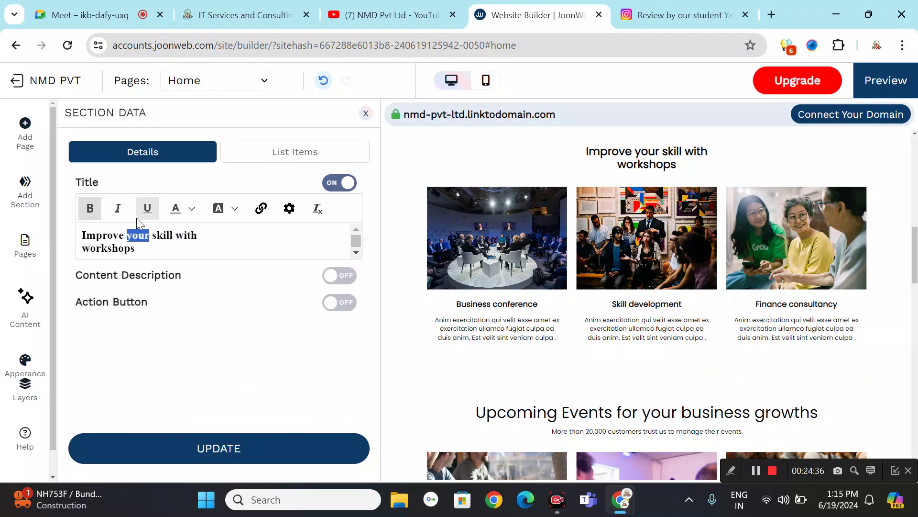
double_click(134, 247)
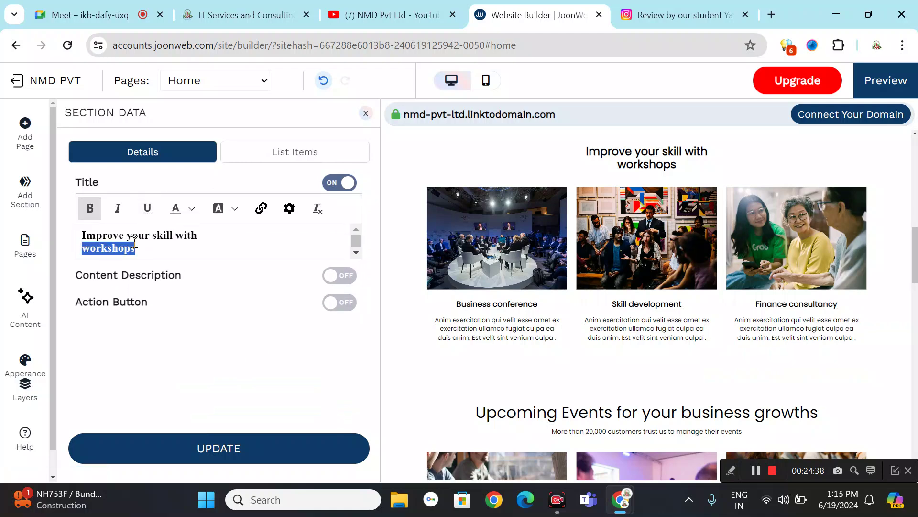
left_click(191, 236)
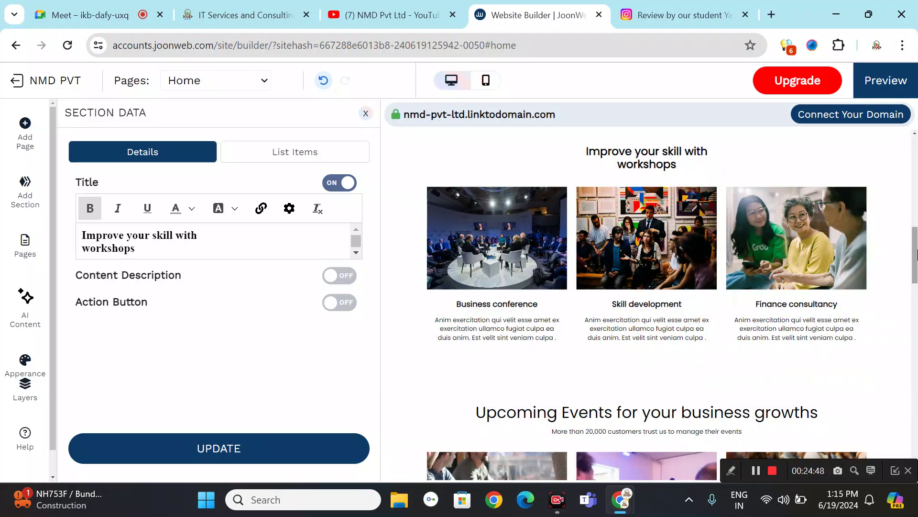
scroll(916, 329, "down", 10)
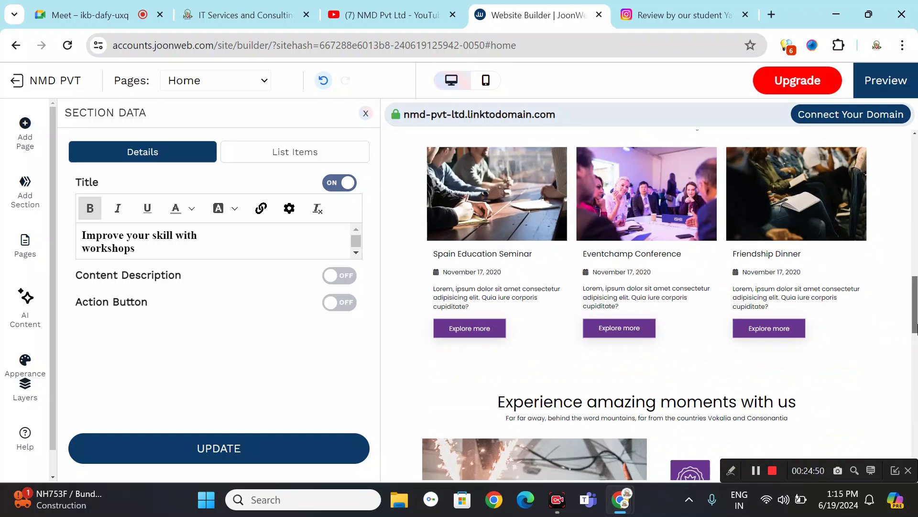
scroll(915, 371, "down", 10)
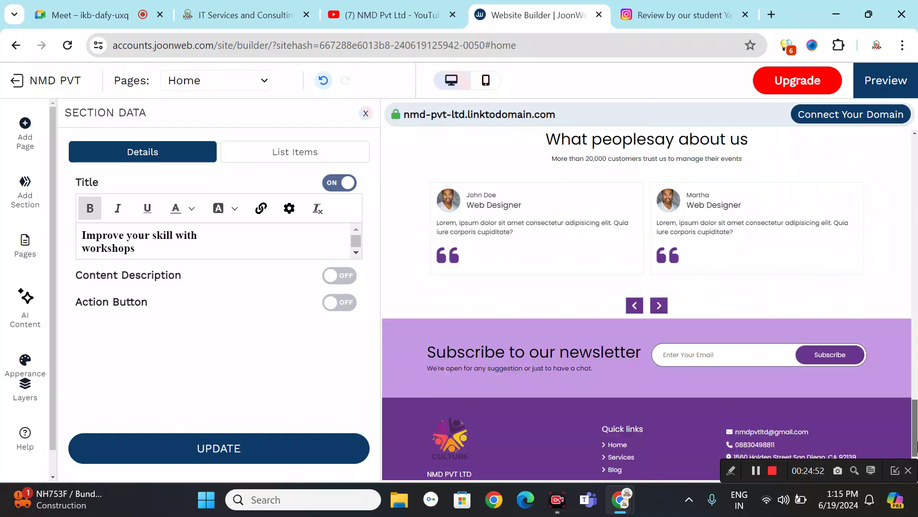
scroll(818, 406, "up", 10)
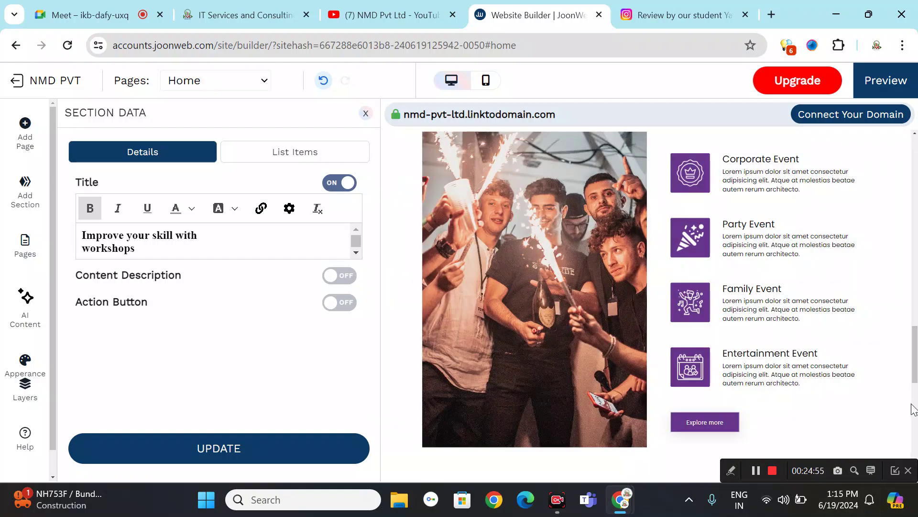
left_click(914, 409)
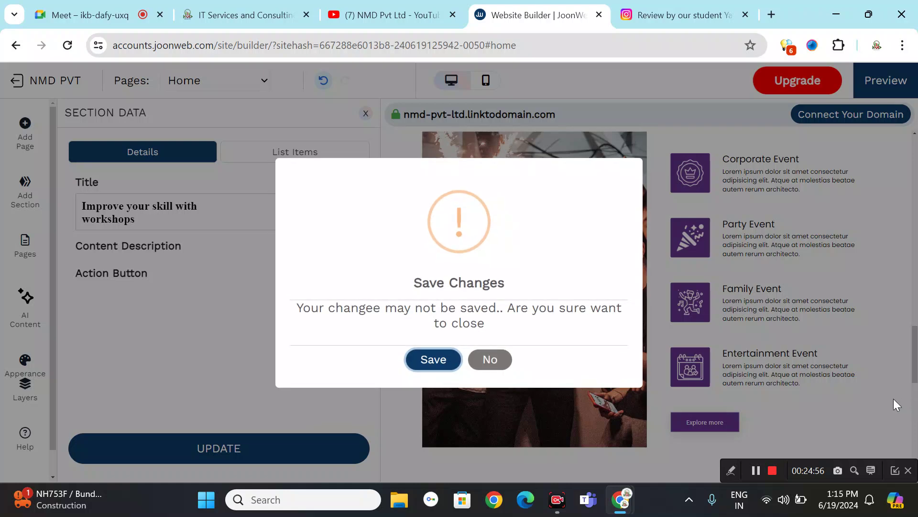
left_click(444, 358)
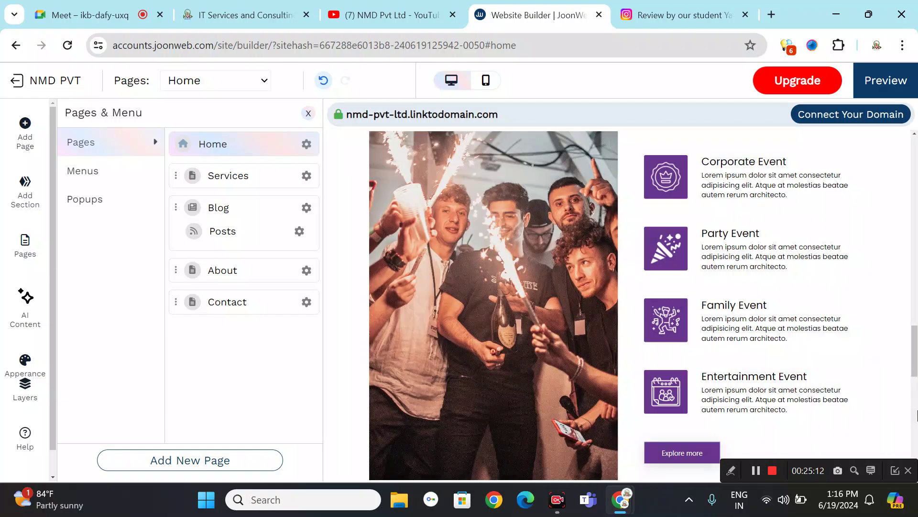
Step: Scroll to the footer, edit its section data, and open the Logo image library
scroll(915, 417, "down", 5)
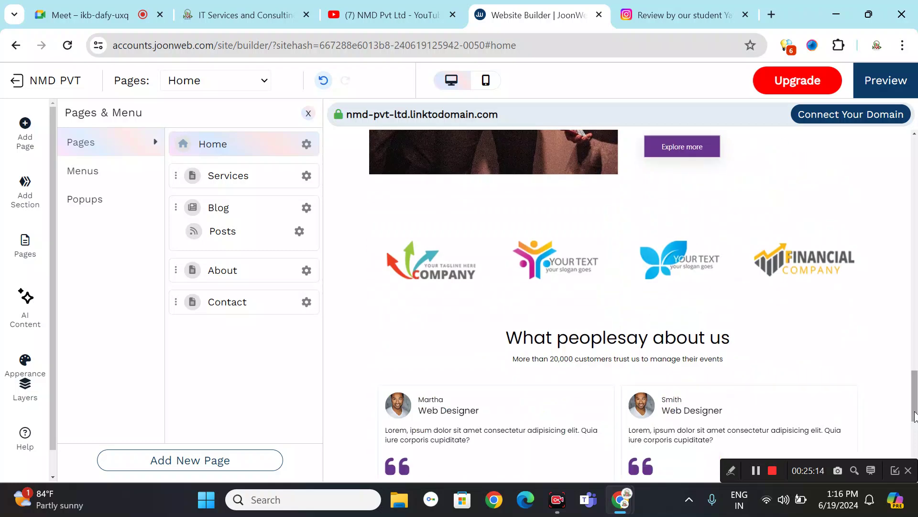
scroll(915, 437, "down", 5)
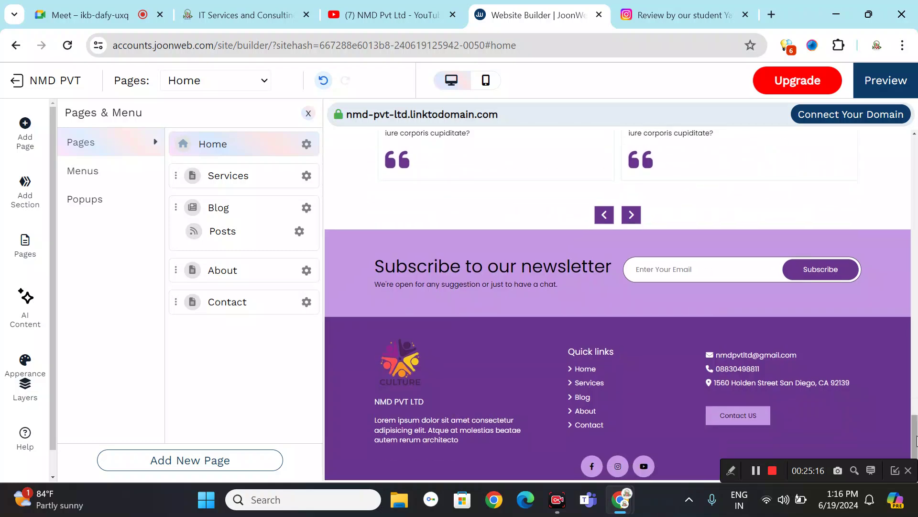
mouse_move(711, 352)
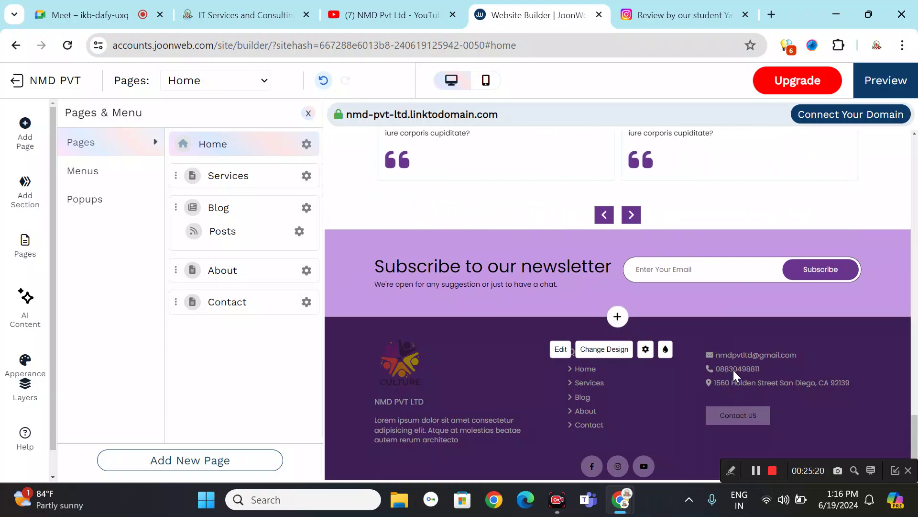
left_click(739, 383)
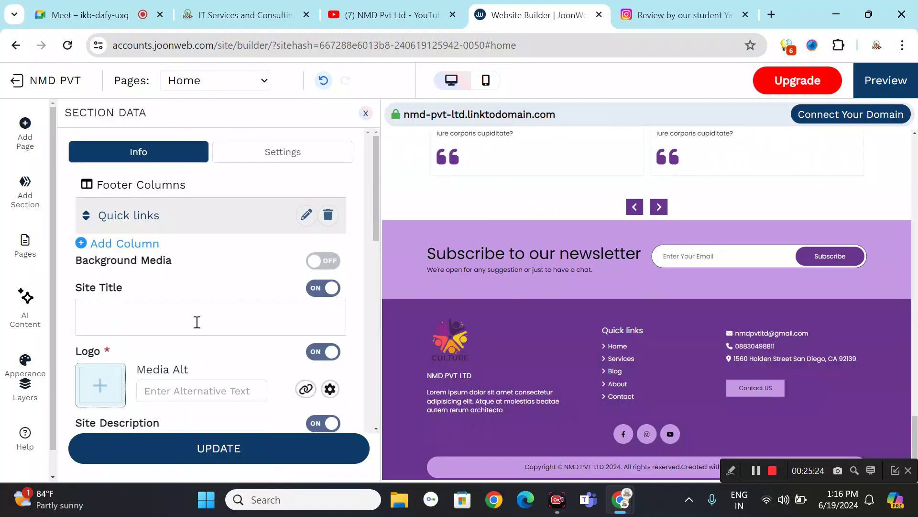
left_click(108, 392)
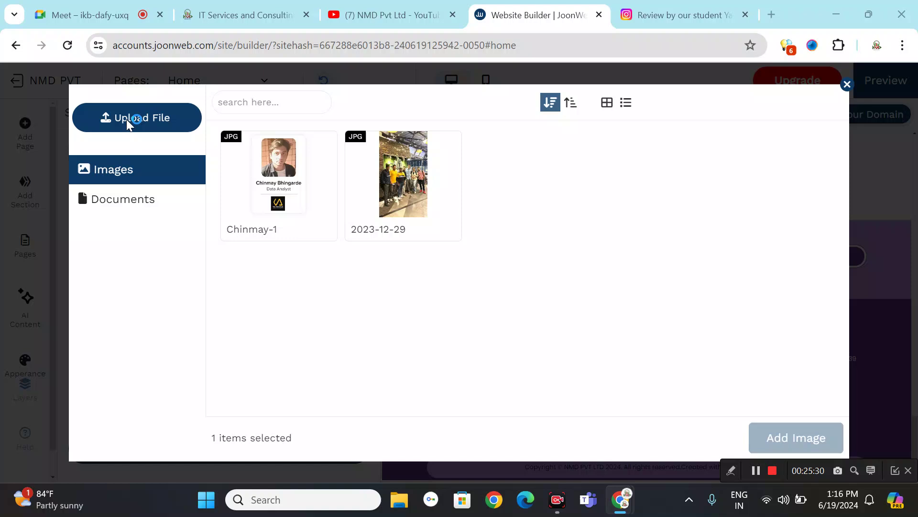
Step: Upload the Monthly Report 1 file into the image library
left_click(127, 119)
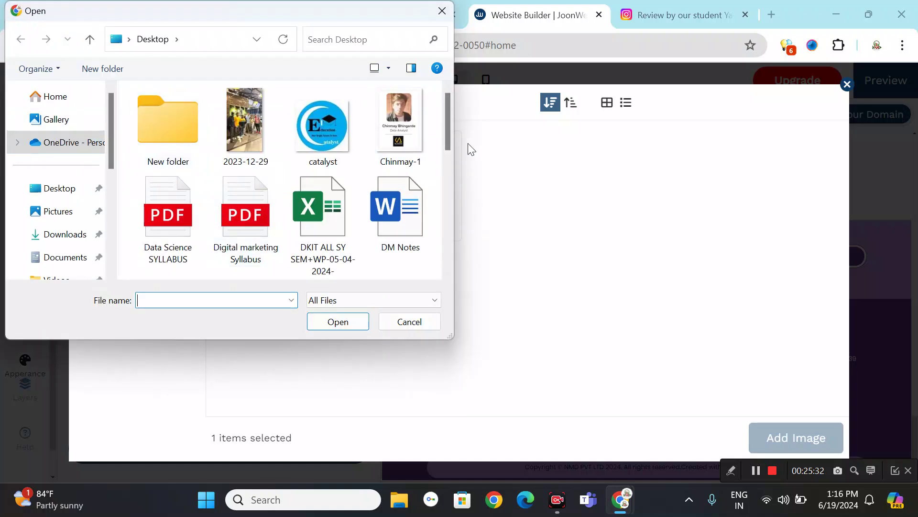
scroll(447, 178, "down", 2)
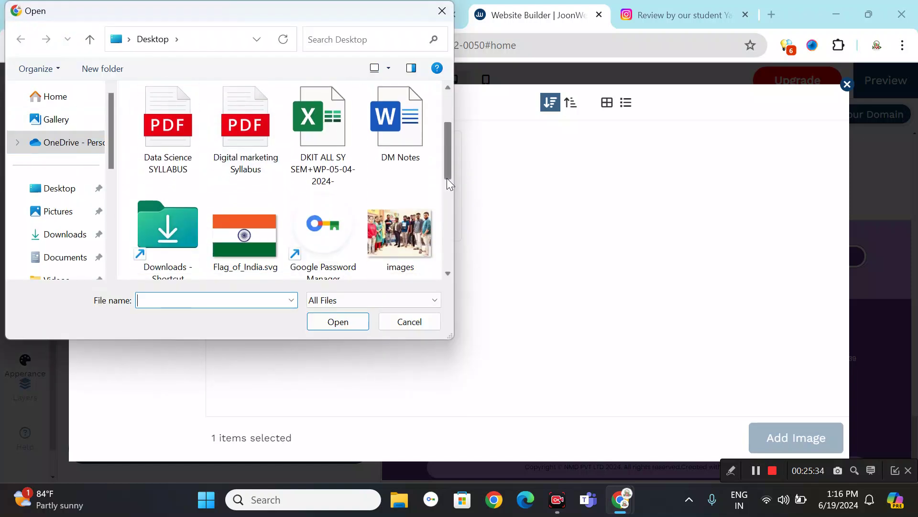
scroll(452, 211, "down", 2)
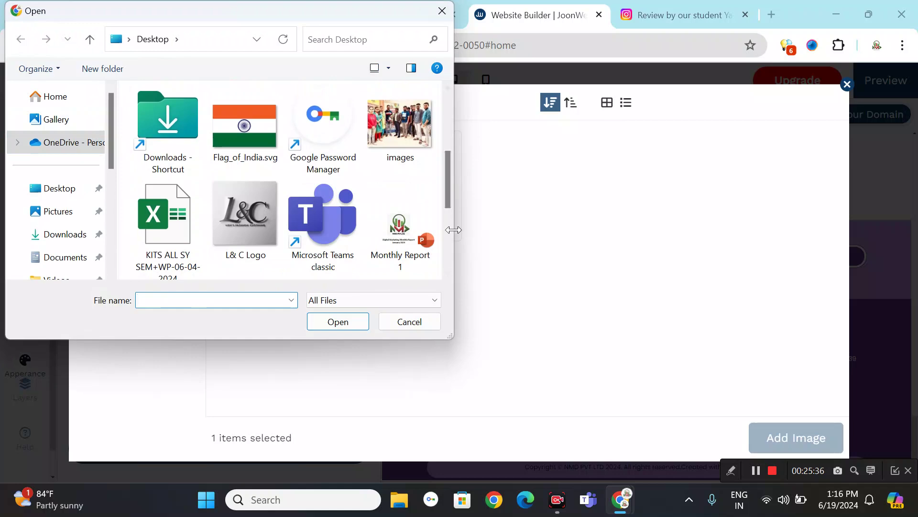
double_click(408, 230)
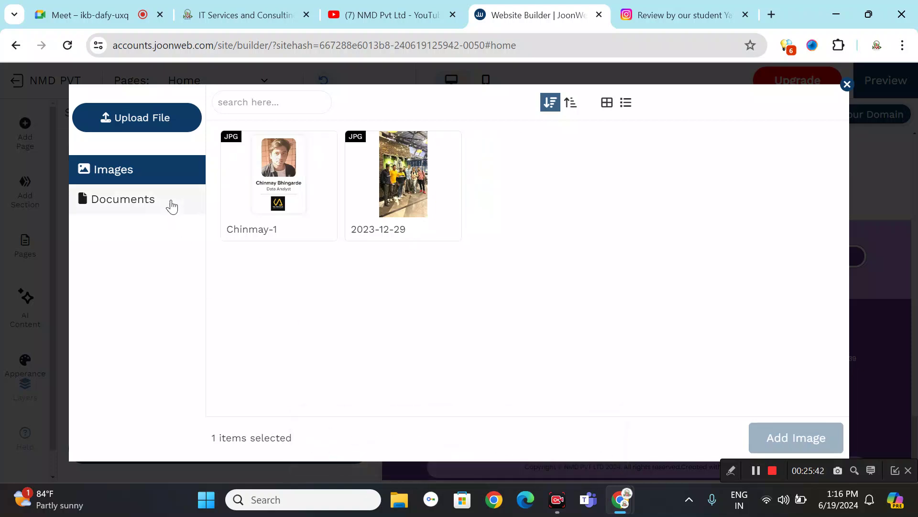
Step: Upload the L&C Logo image from the Desktop and insert it as the footer logo
left_click(154, 117)
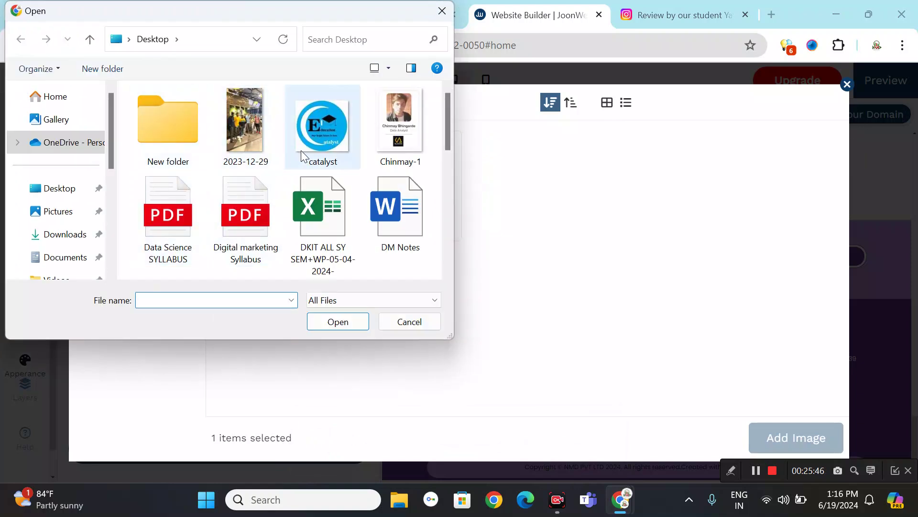
scroll(445, 185, "down", 2)
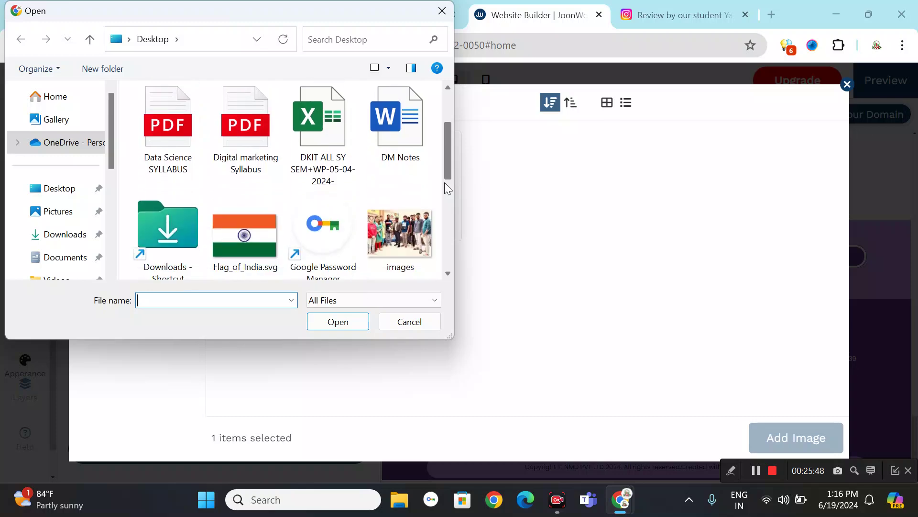
scroll(453, 226, "down", 2)
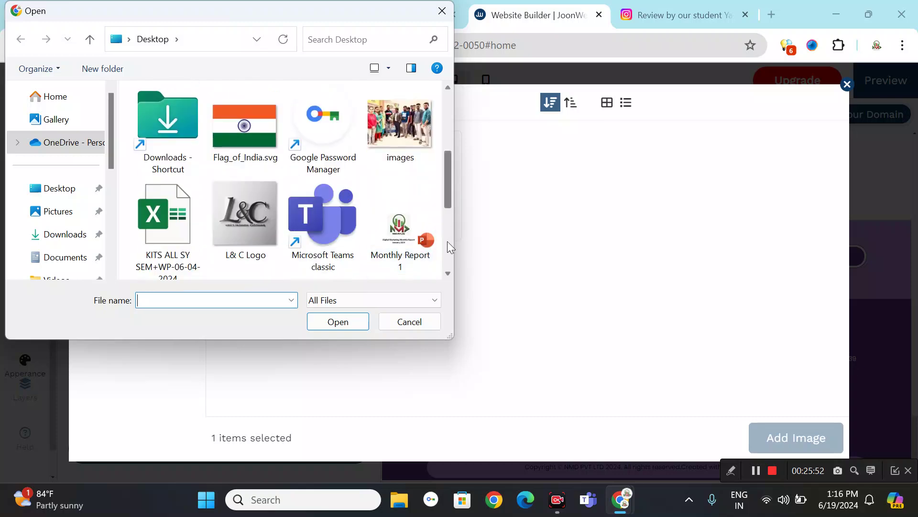
left_click(447, 241)
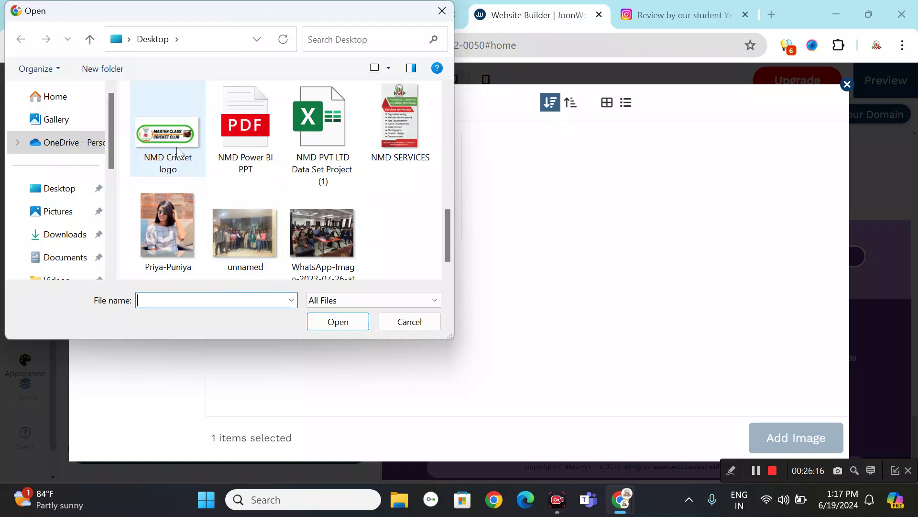
left_click(448, 274)
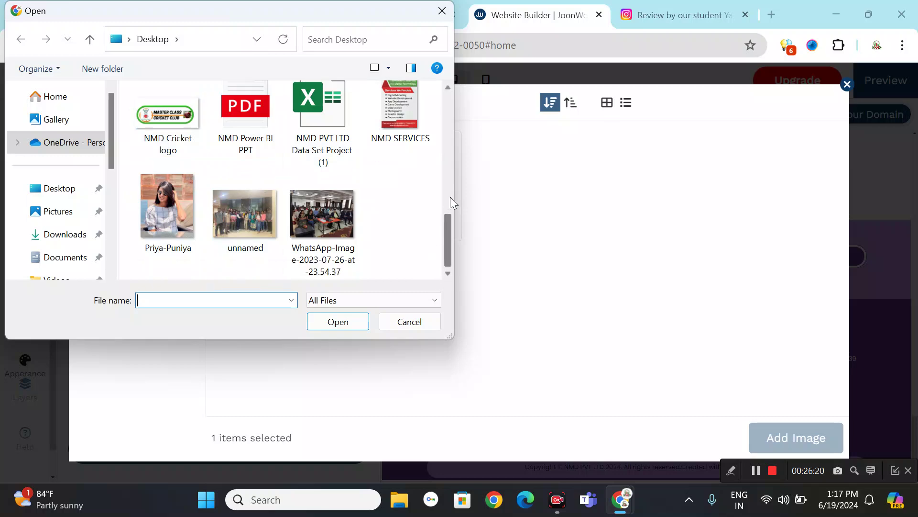
scroll(450, 196, "up", 1)
scroll(447, 177, "up", 5)
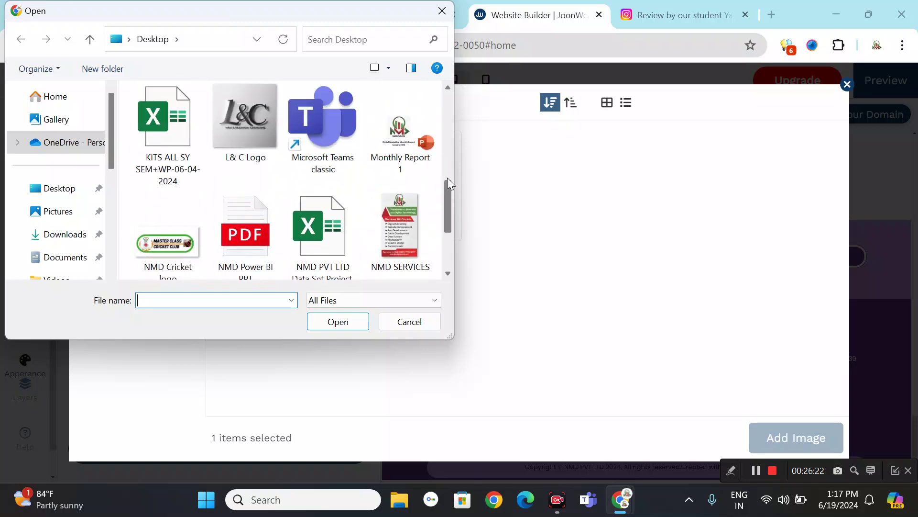
double_click(260, 116)
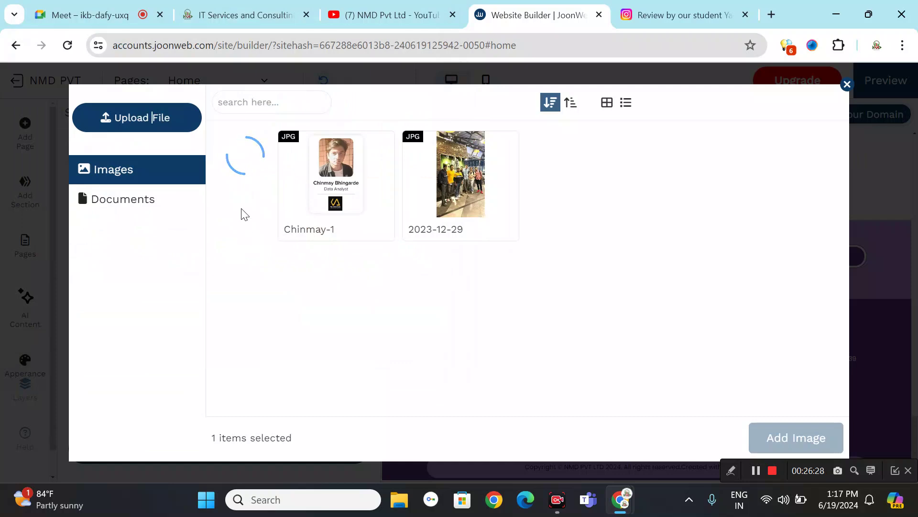
left_click(259, 182)
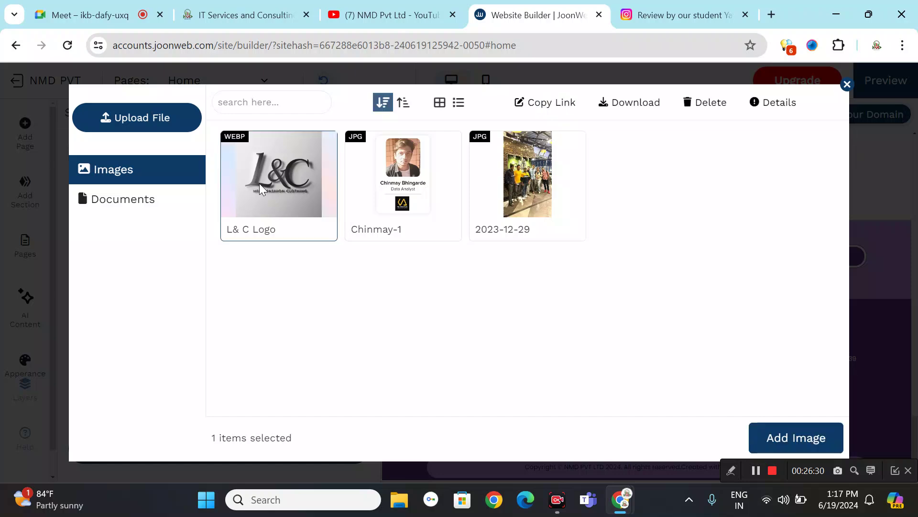
left_click(782, 437)
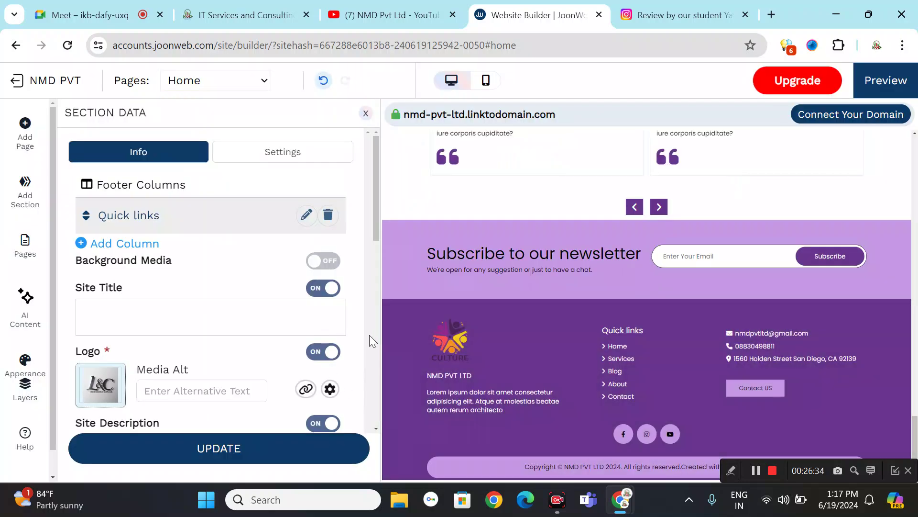
Step: Enter 'nmd pvt ltd' in the footer's Powered By field
scroll(374, 335, "down", 5)
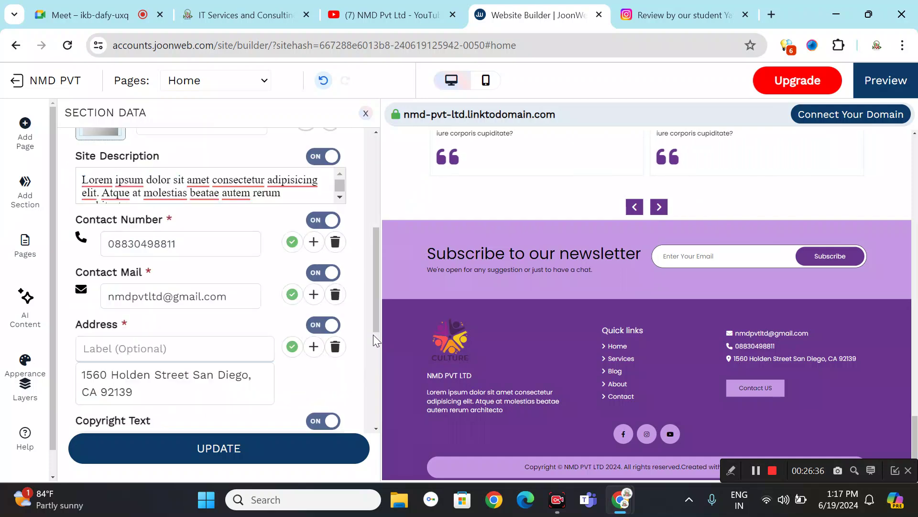
scroll(372, 360, "down", 5)
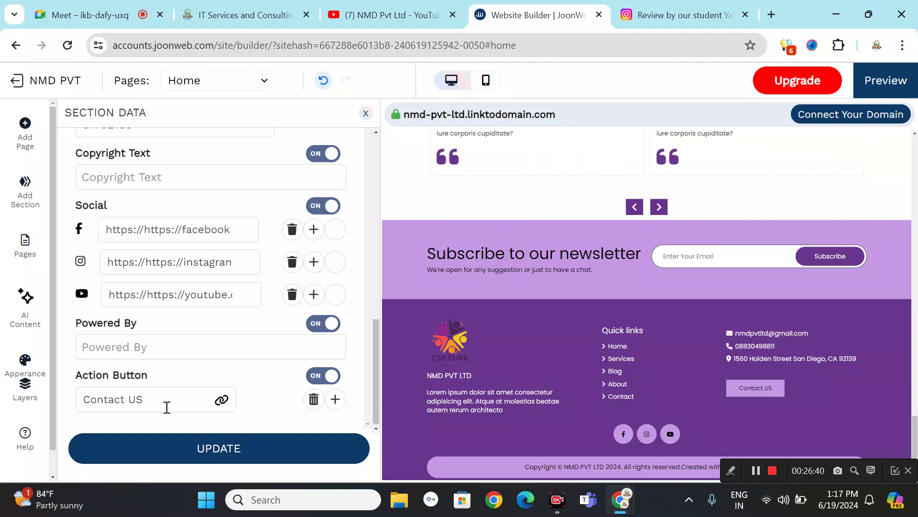
left_click(156, 349)
type("nmd pvt ltd")
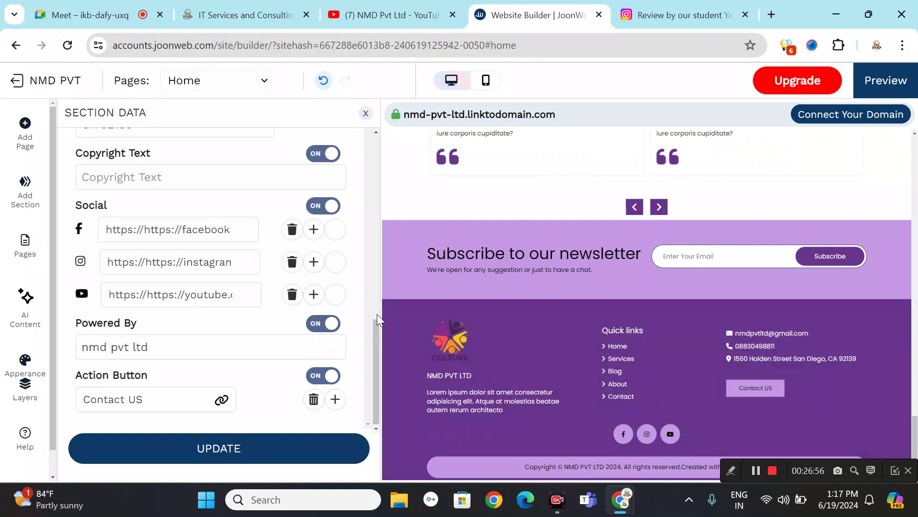
Step: Select and delete the footer's placeholder site description paragraph
left_click(377, 314)
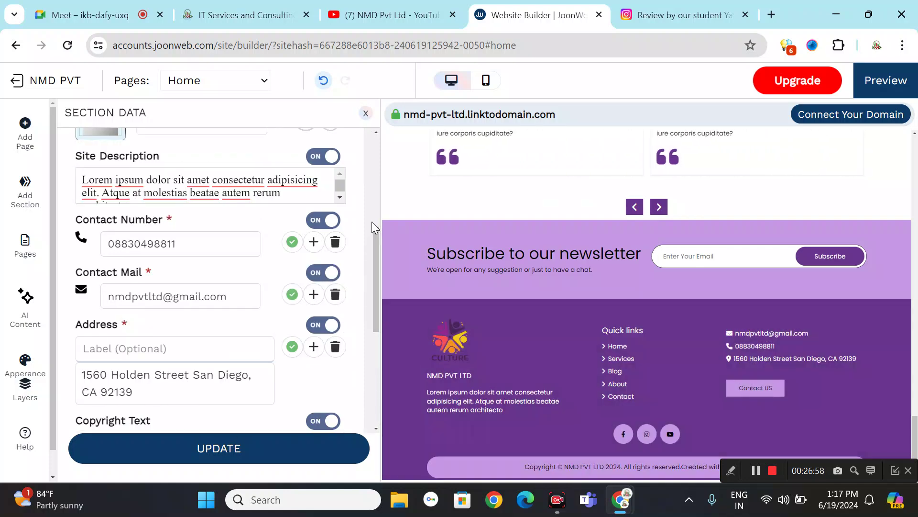
left_click(255, 194)
left_click(245, 230)
left_click(236, 191)
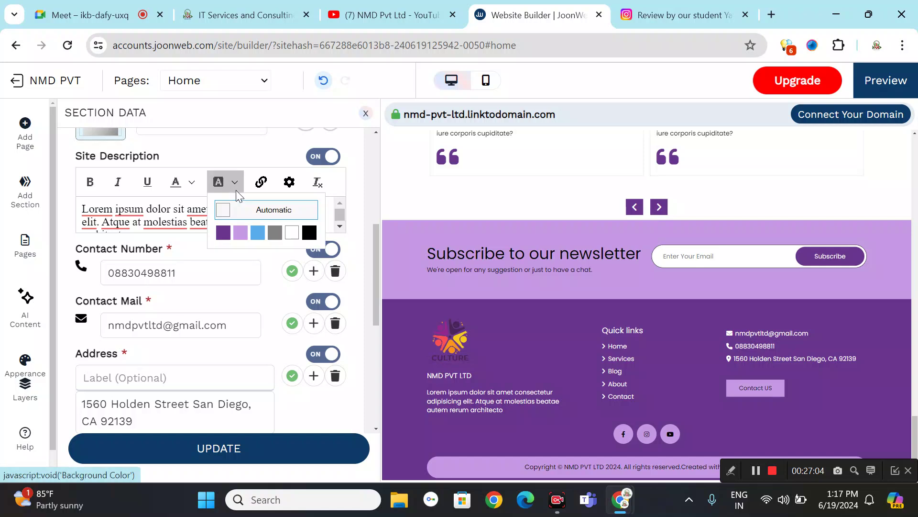
left_click(184, 219)
triple_click(184, 219)
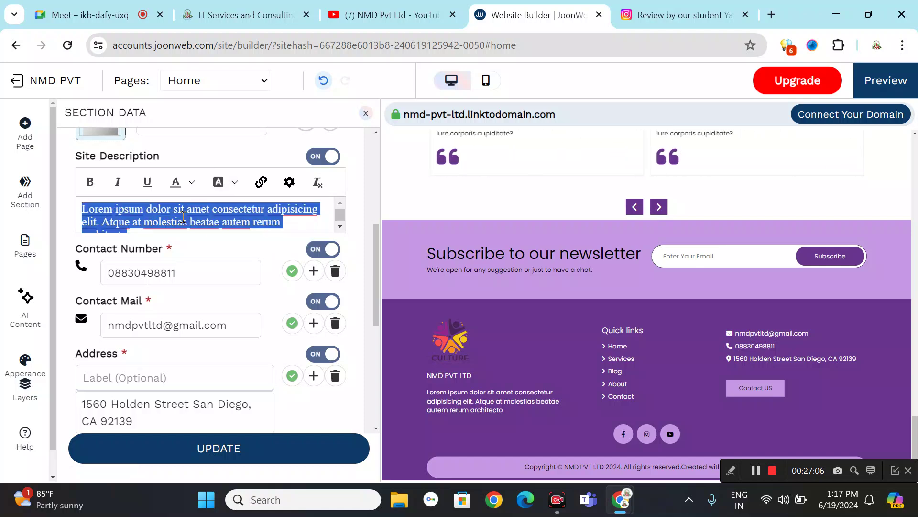
key("BackSpace")
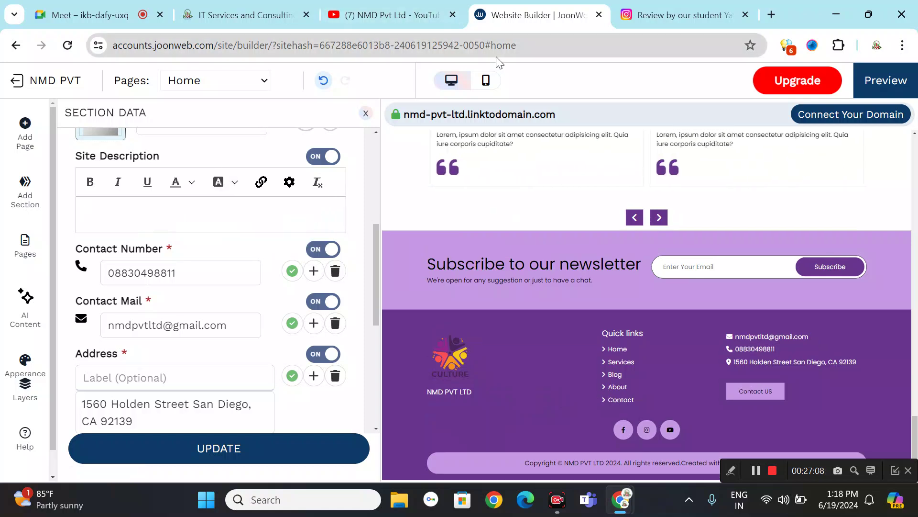
Step: On the NMD services page, select the SEO text line about NMD's SEO approach
left_click(253, 7)
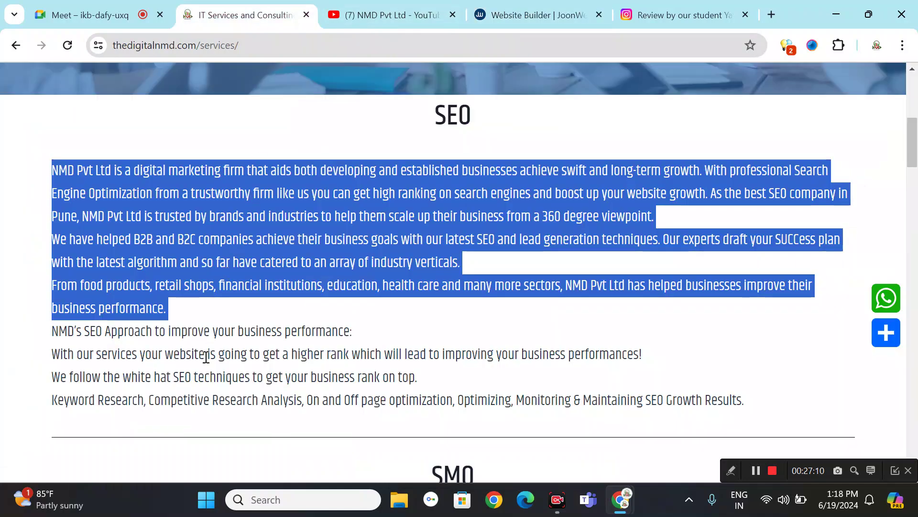
triple_click(138, 356)
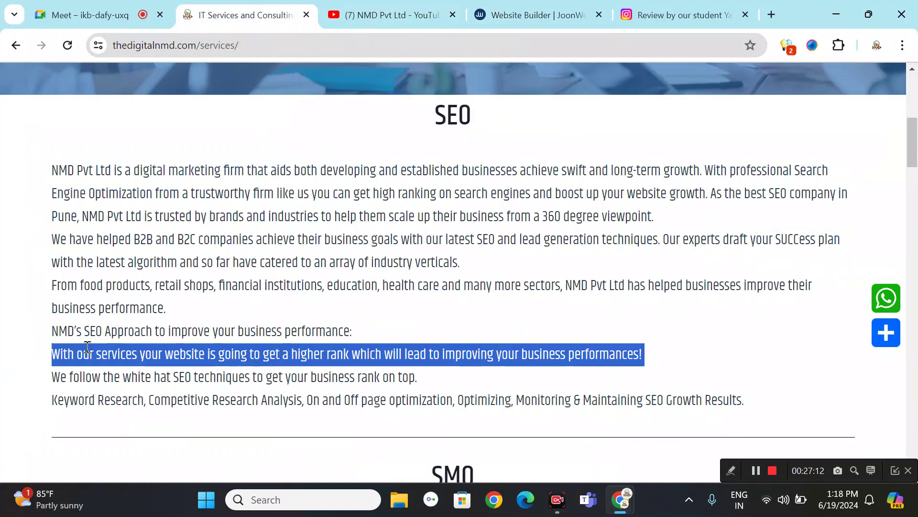
double_click(72, 359)
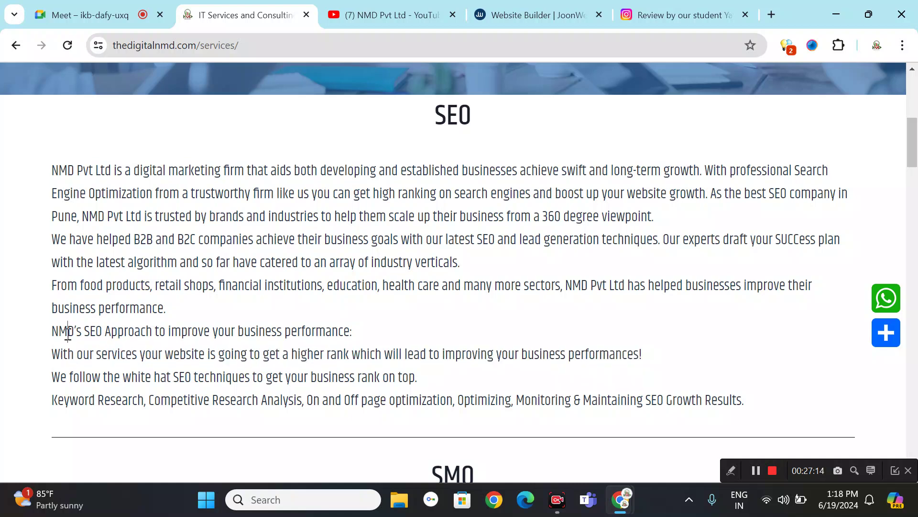
triple_click(68, 333)
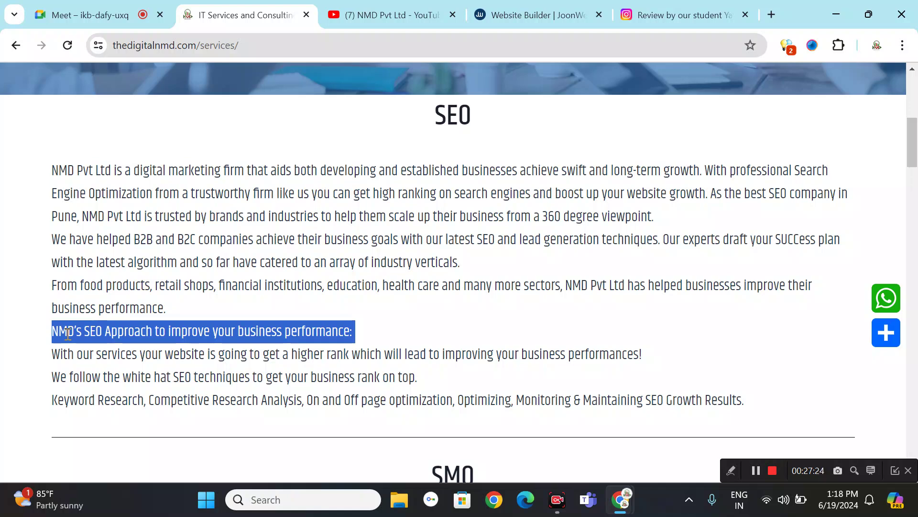
left_click(370, 16)
Step: Cycle through the Instagram reel, NMD services and YouTube tabs, ending on the JoonWeb builder
left_click(528, 8)
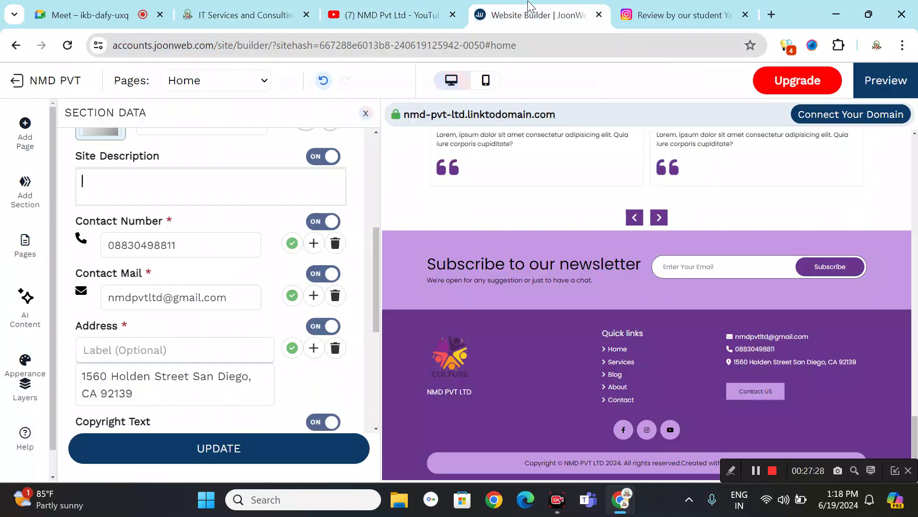
left_click(653, 2)
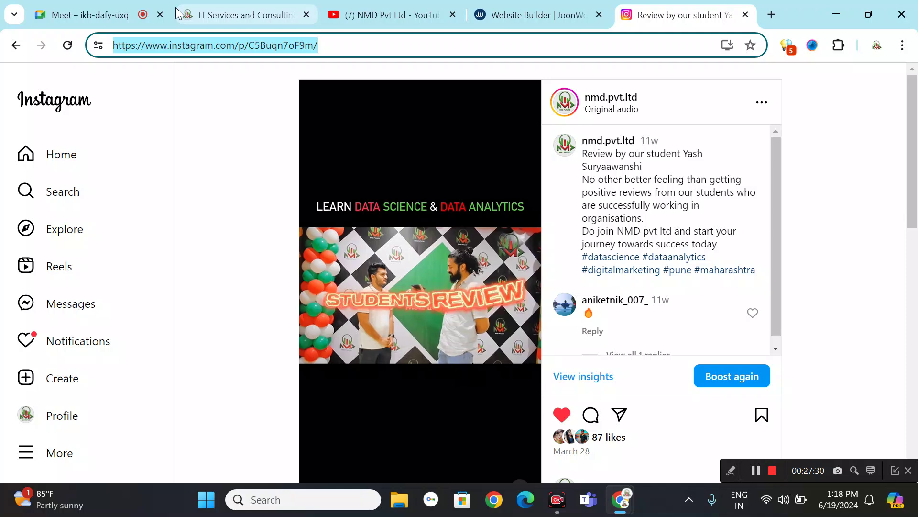
left_click(209, 16)
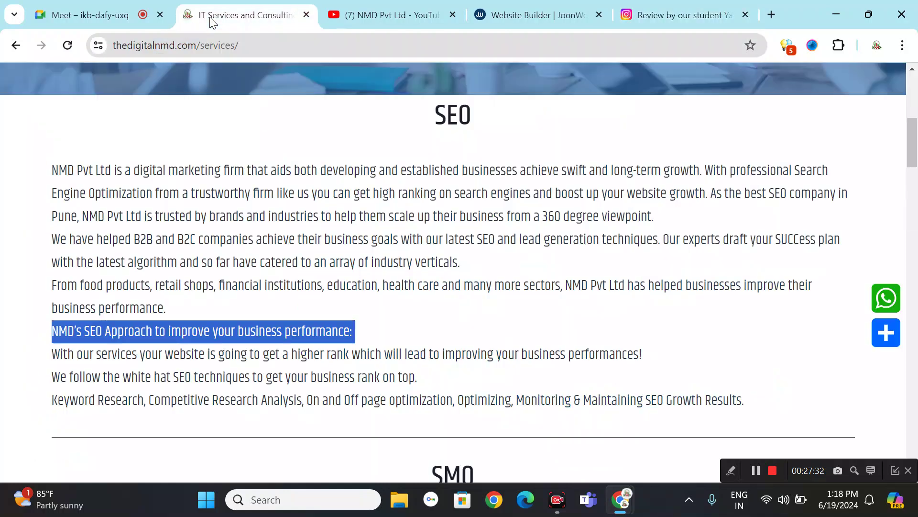
left_click(383, 7)
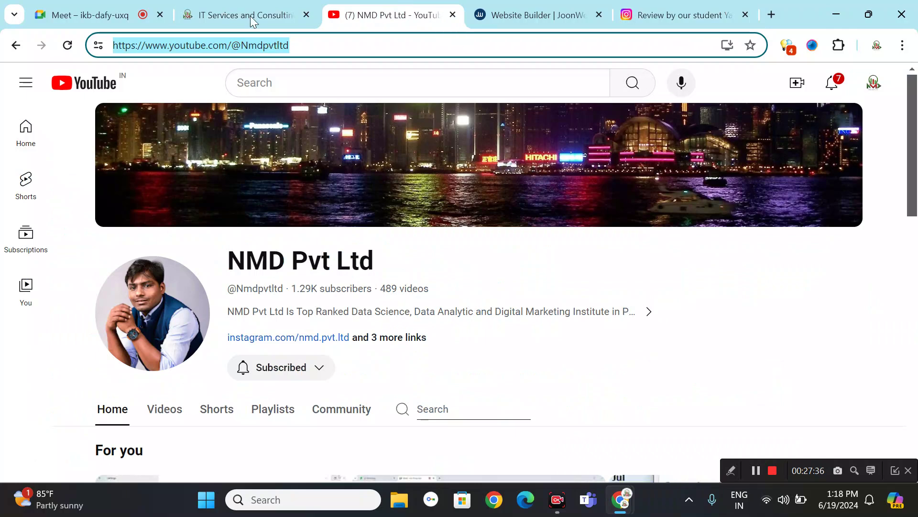
left_click(238, 6)
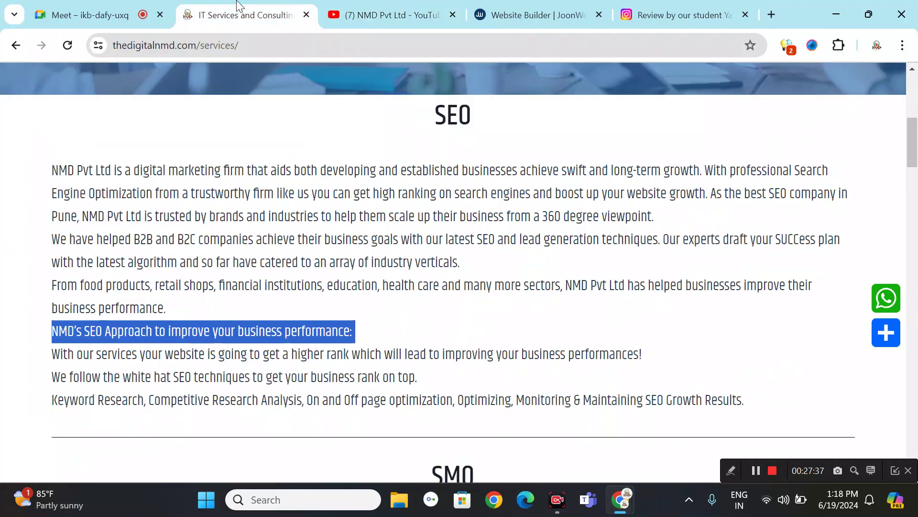
left_click(520, 19)
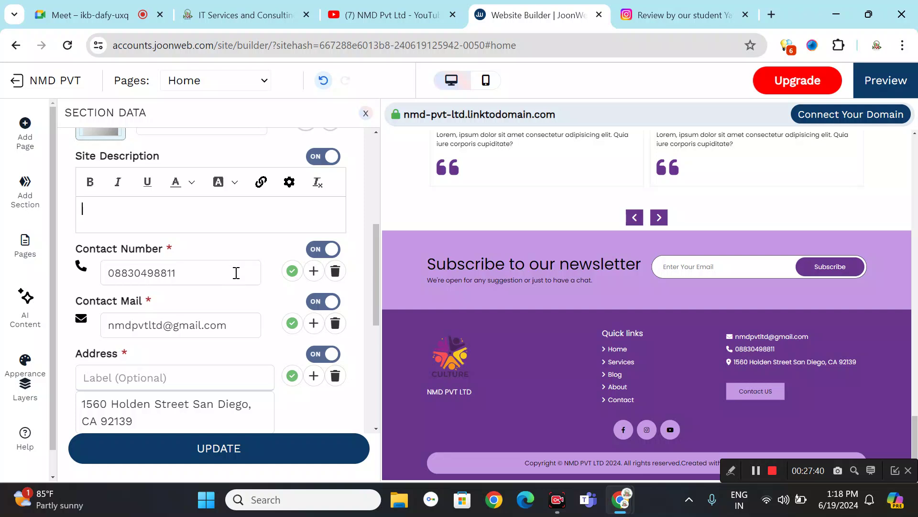
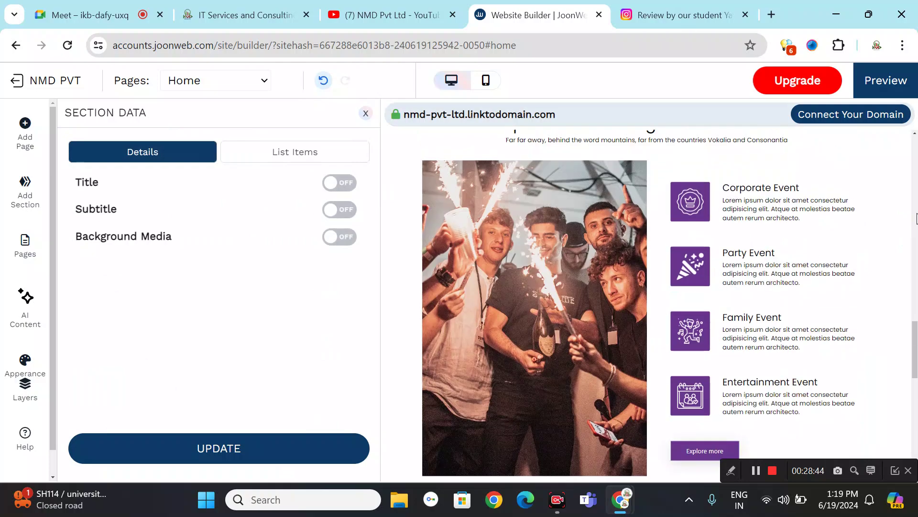
Step: Scroll the home page preview back up to the top hero slider
scroll(915, 187, "up", 10)
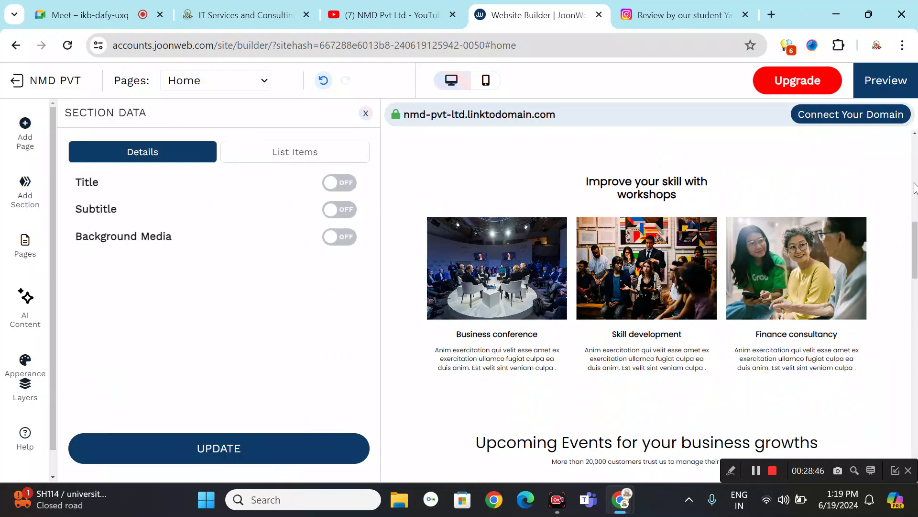
scroll(915, 187, "up", 5)
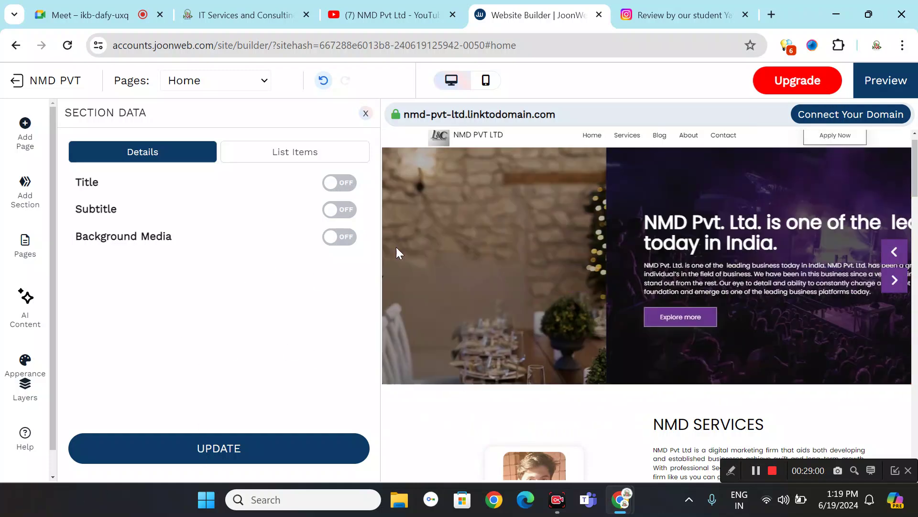
scroll(885, 144, "up", 1)
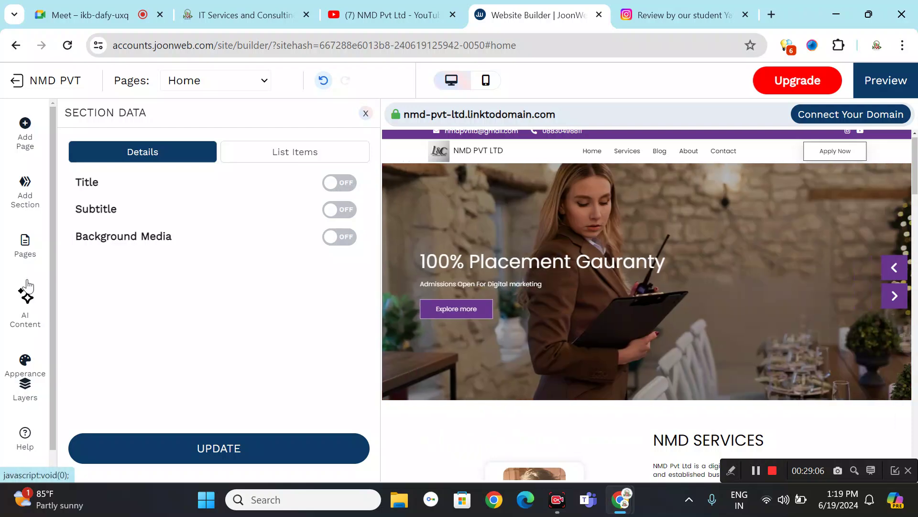
Step: Add a new page built from the Basic About template, listed as About 1
left_click(24, 241)
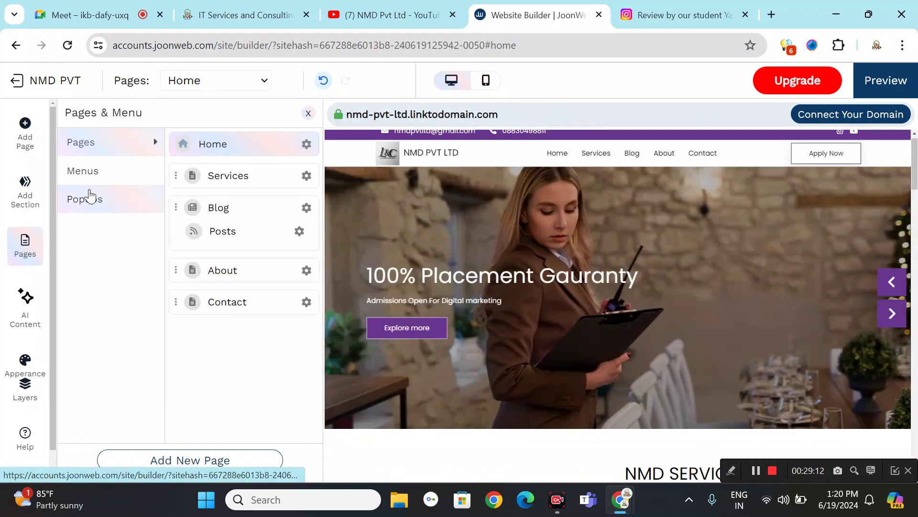
left_click(32, 197)
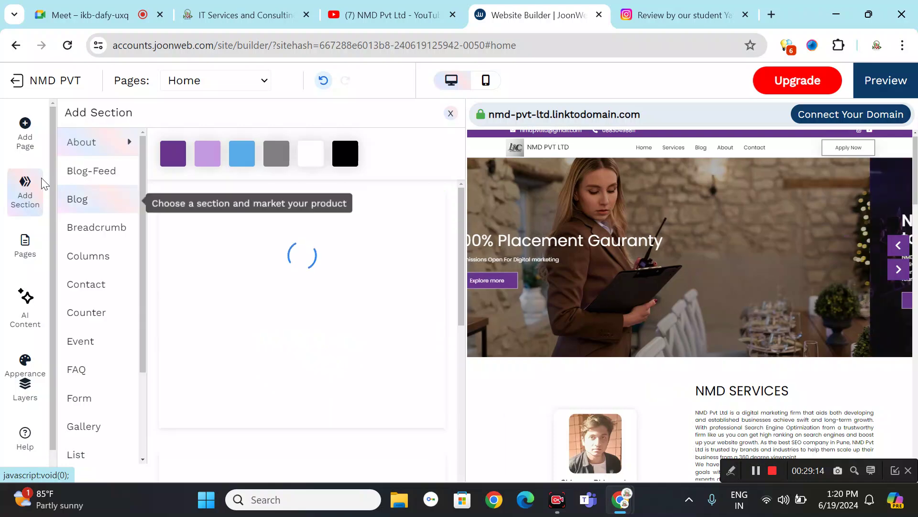
left_click(26, 139)
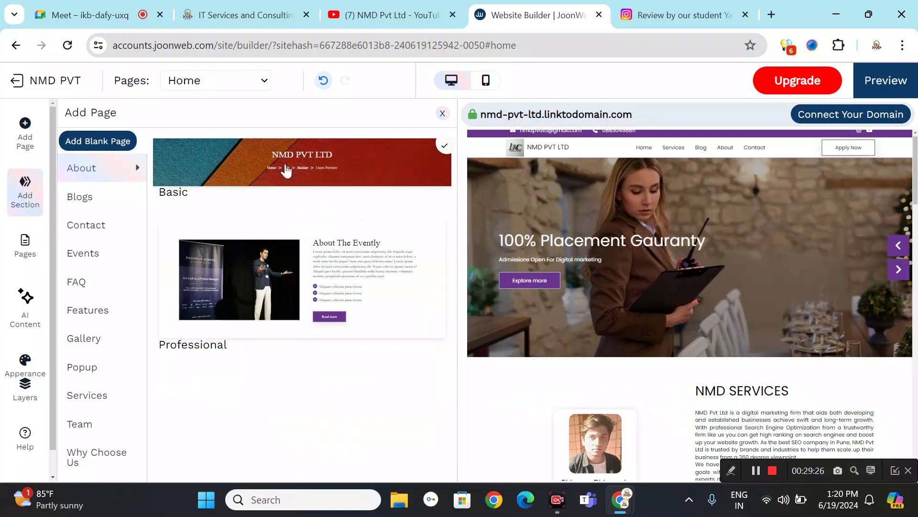
left_click(286, 169)
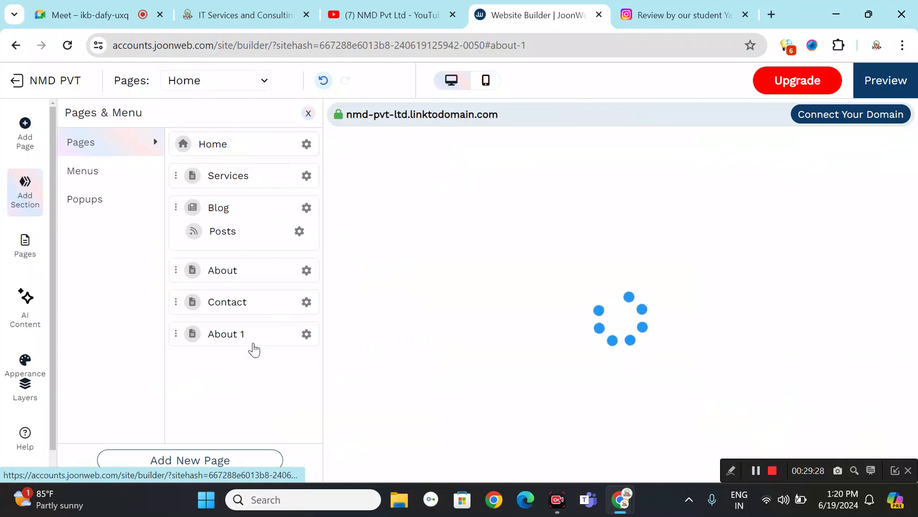
Step: On About 1, change the section heading 'About The Evently' to 'About Director'
left_click(260, 345)
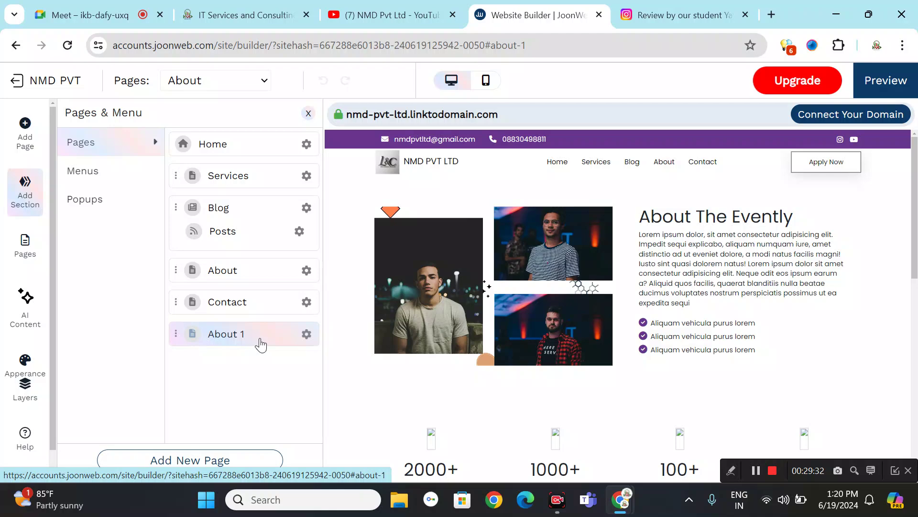
left_click(691, 231)
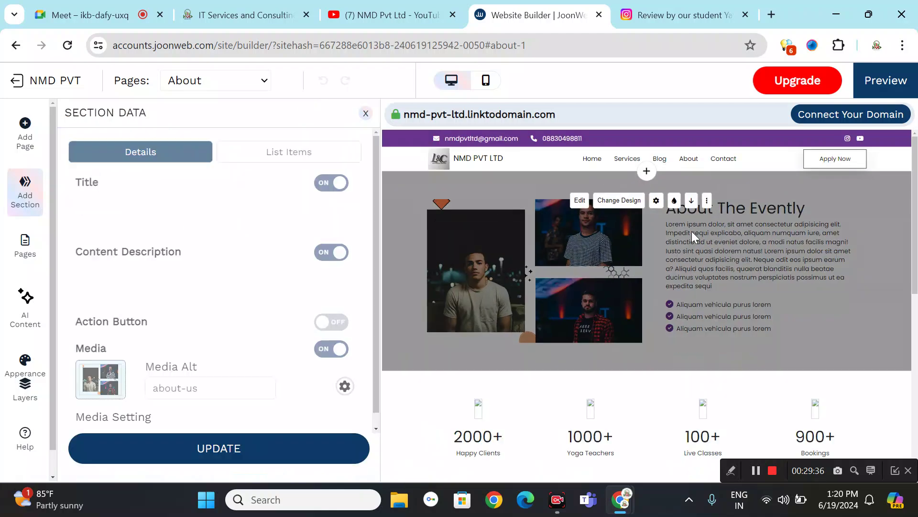
left_click(184, 200)
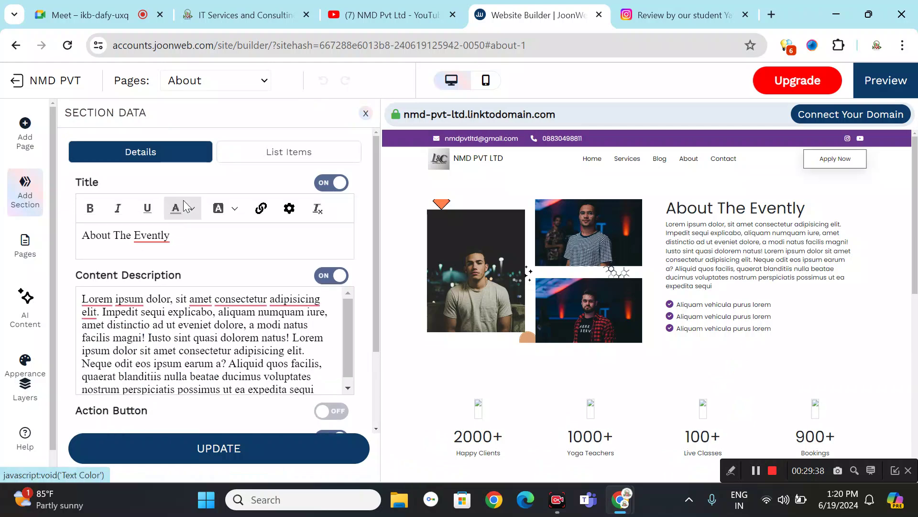
left_click(182, 200)
triple_click(110, 241)
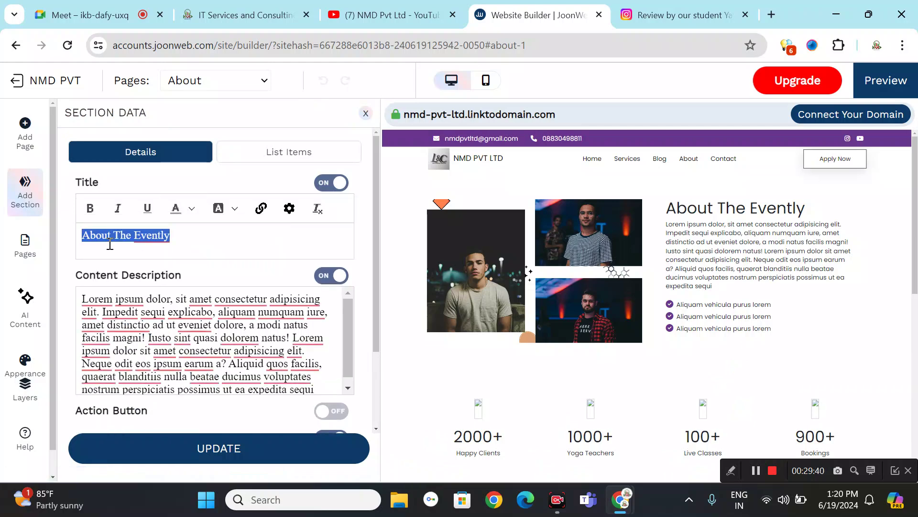
type("Ab")
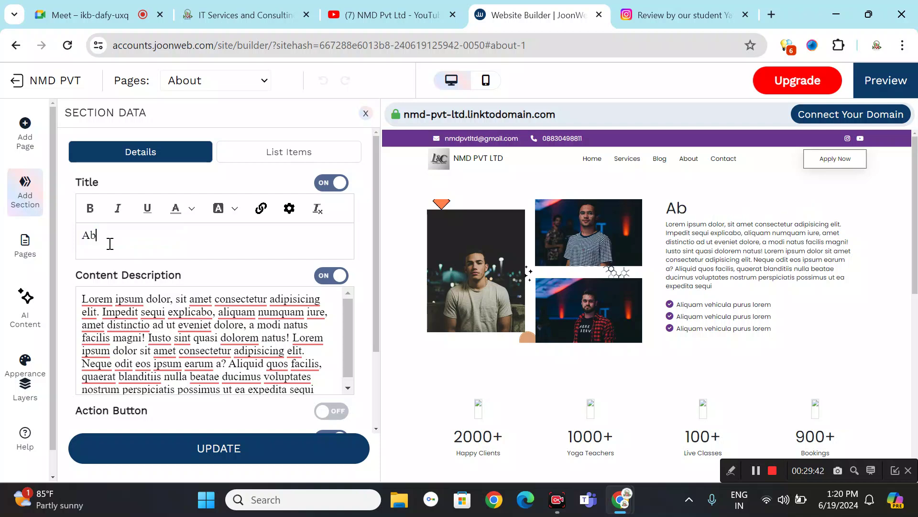
type("out Director")
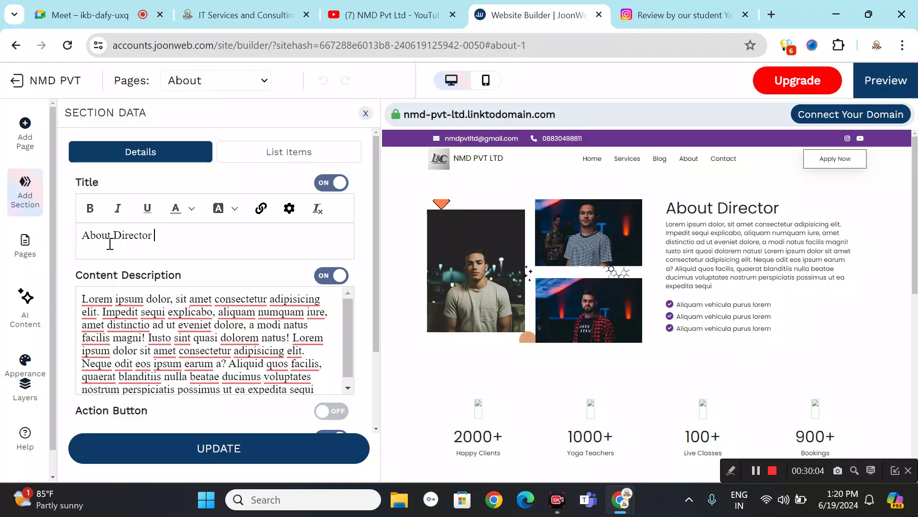
Step: On thedigitalnmd.com's About Us page, select the founder description paragraph
left_click(236, 37)
left_click(236, 7)
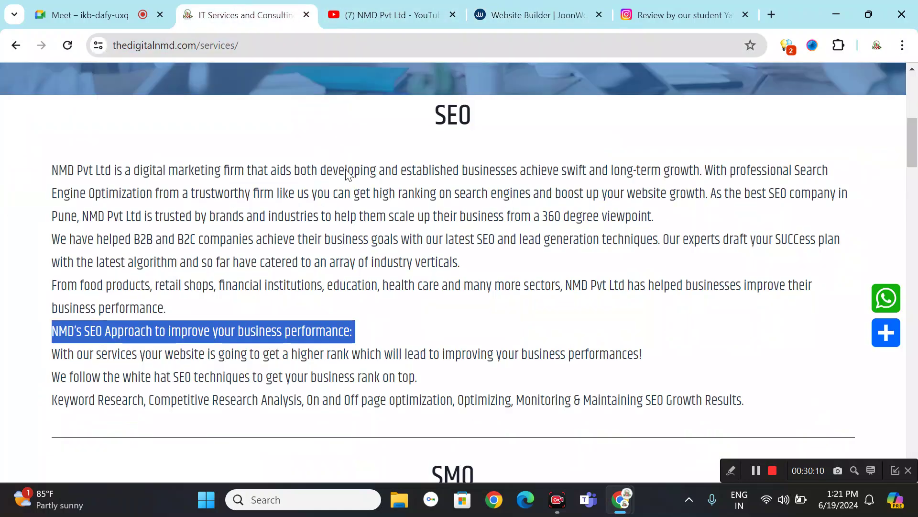
left_click(909, 95)
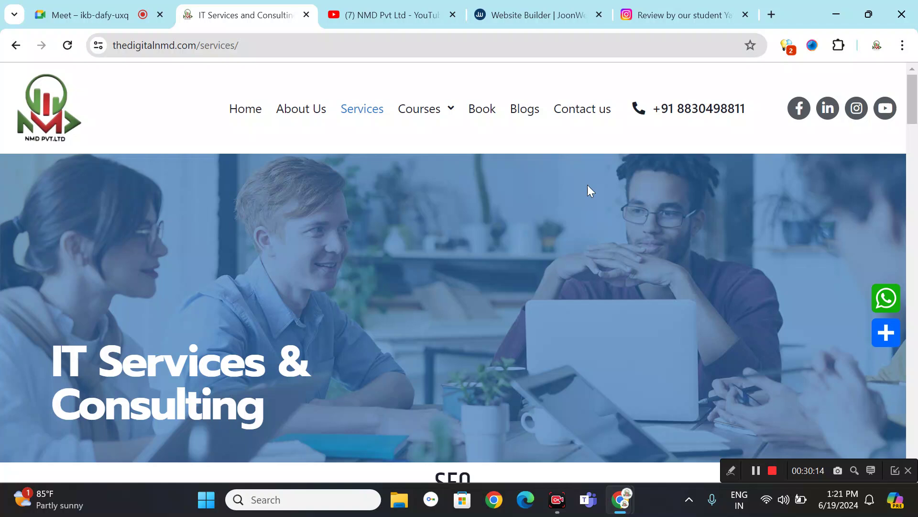
left_click(309, 115)
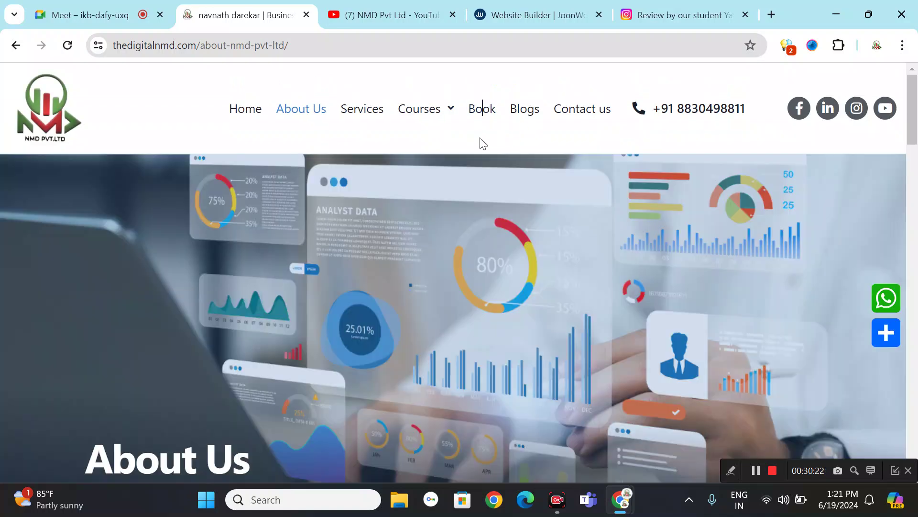
key("Tab")
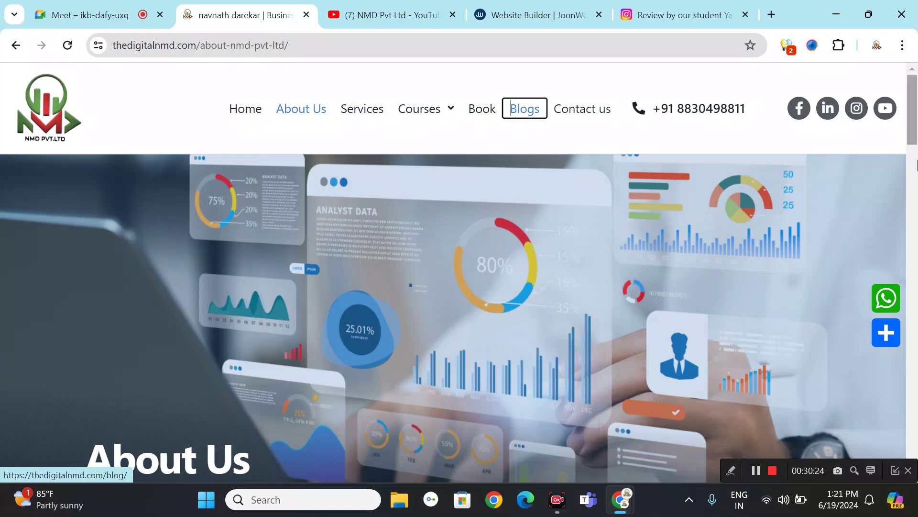
left_click(914, 201)
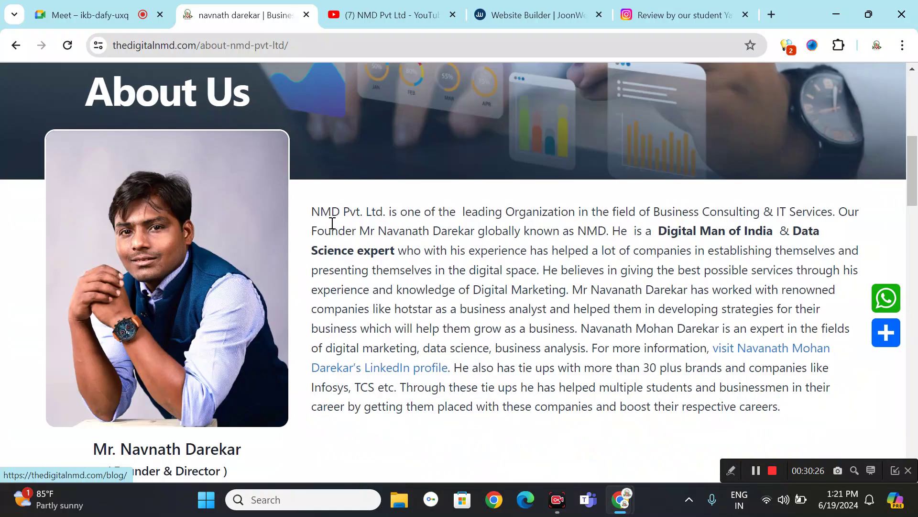
triple_click(316, 209)
key("ctrl+c")
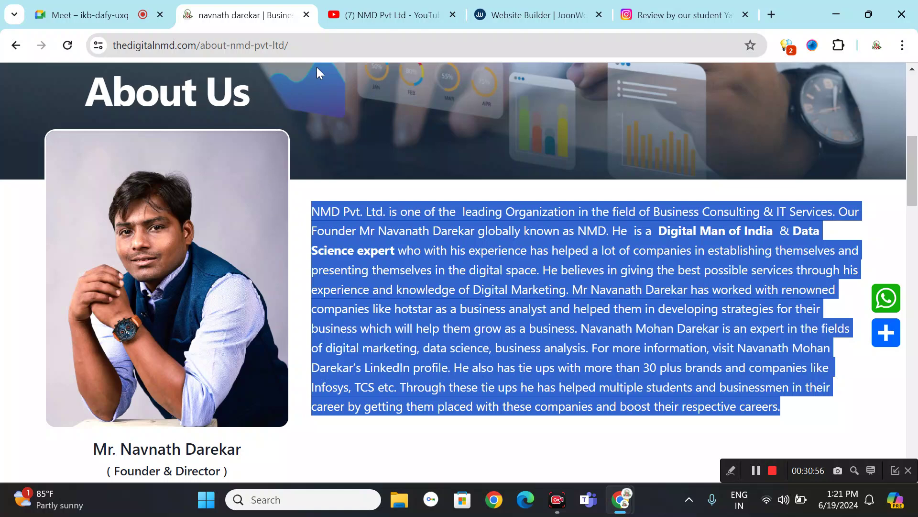
Step: Paste the copied founder paragraph over the About Director section's placeholder description
left_click(526, 18)
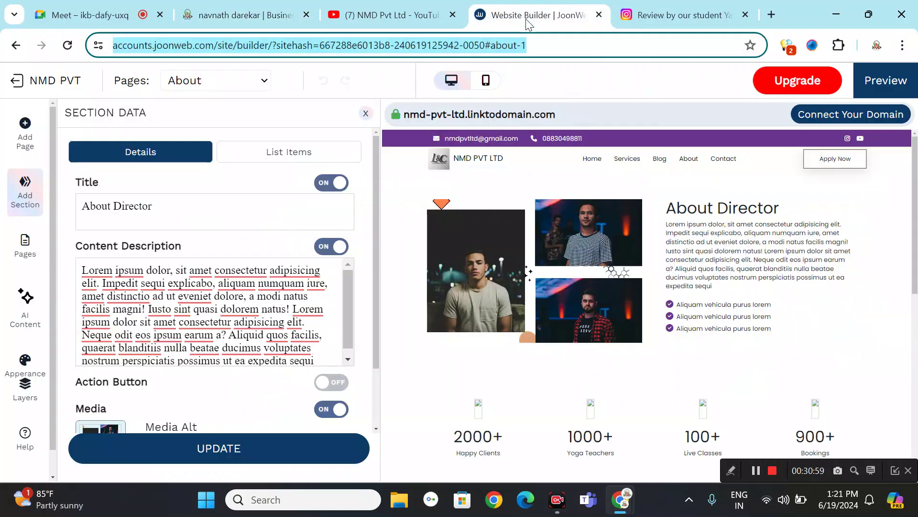
double_click(200, 362)
key("ctrl+a")
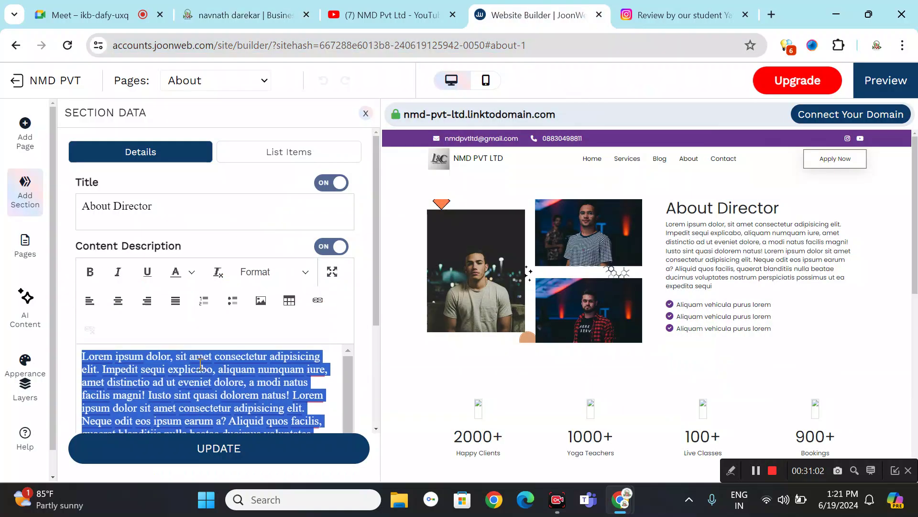
key("ctrl+v")
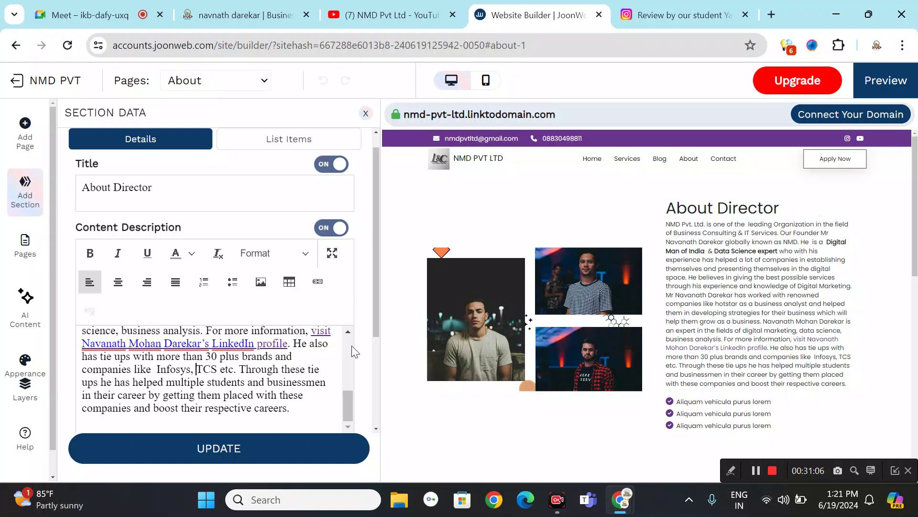
scroll(351, 345, "up", 2)
scroll(352, 345, "up", 2)
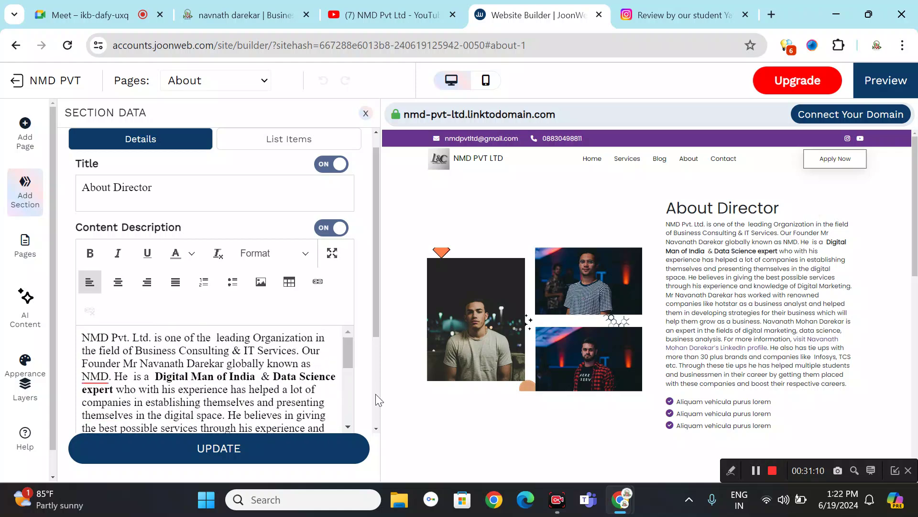
scroll(380, 387, "down", 3)
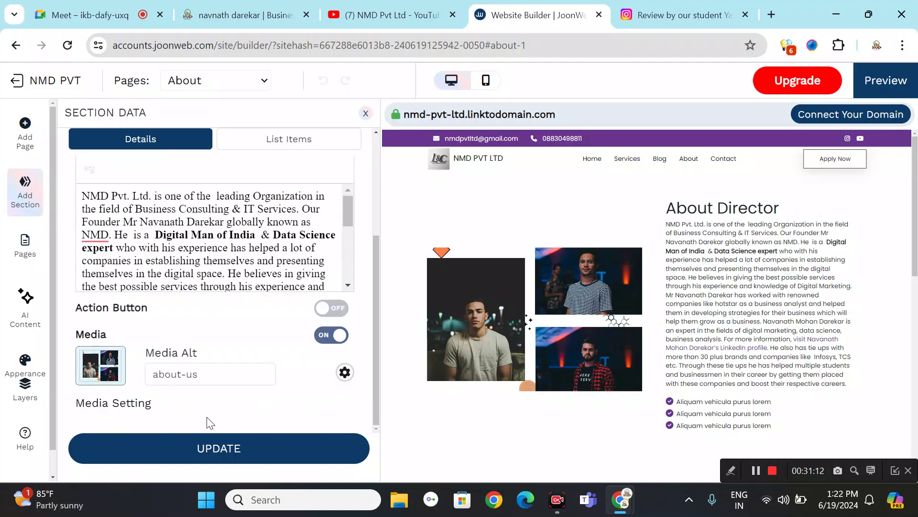
Step: From the section's media library, upload the images file from the computer
left_click(101, 374)
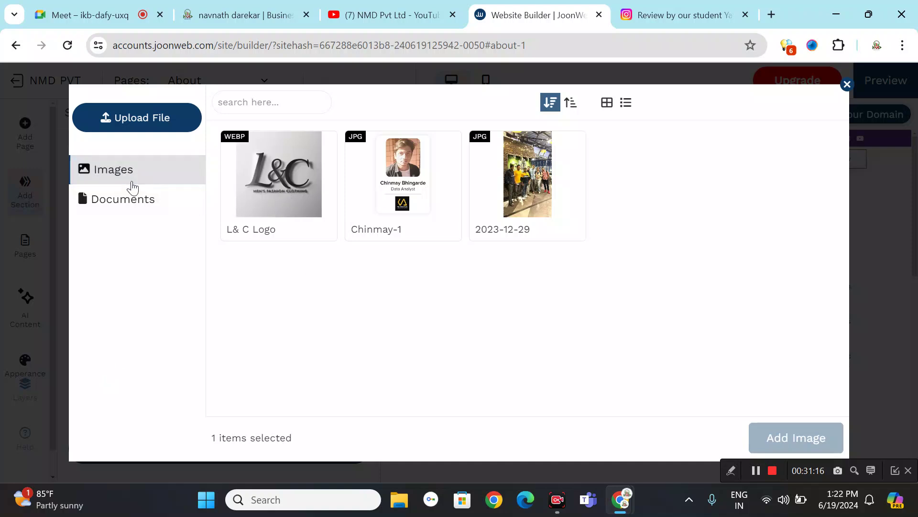
left_click(148, 121)
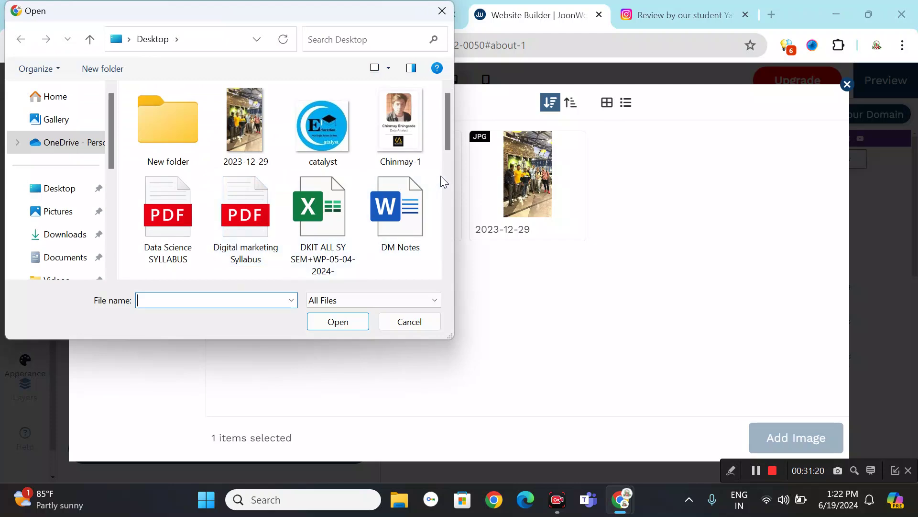
scroll(452, 186, "down", 2)
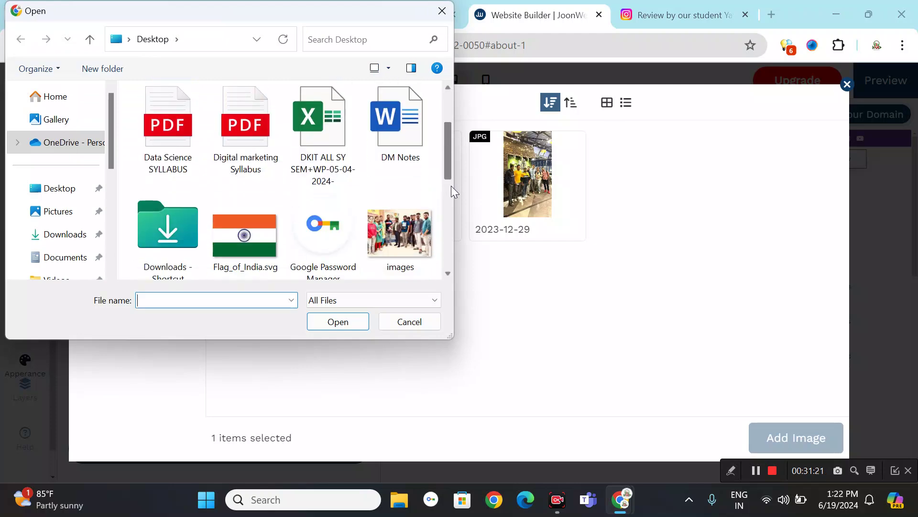
left_click(407, 237)
double_click(407, 237)
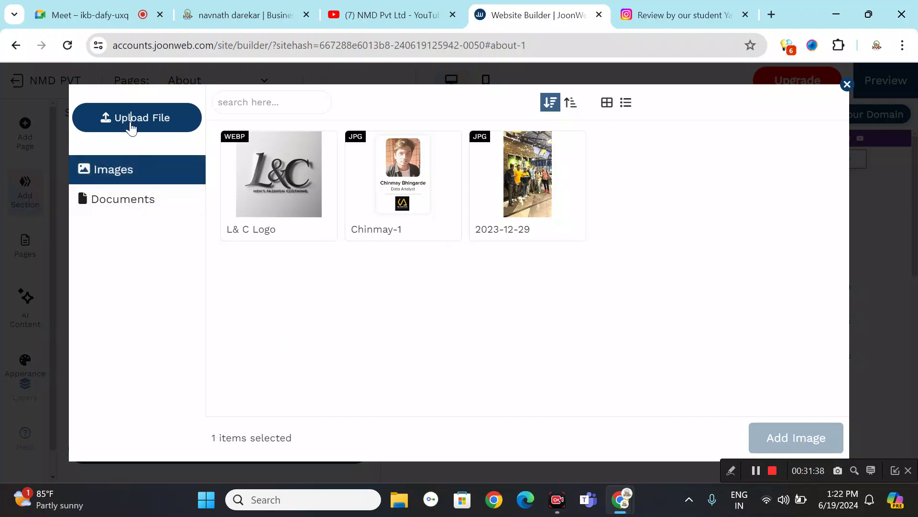
Step: Upload the portrait photo of the woman in a checked shirt to the media library
left_click(131, 121)
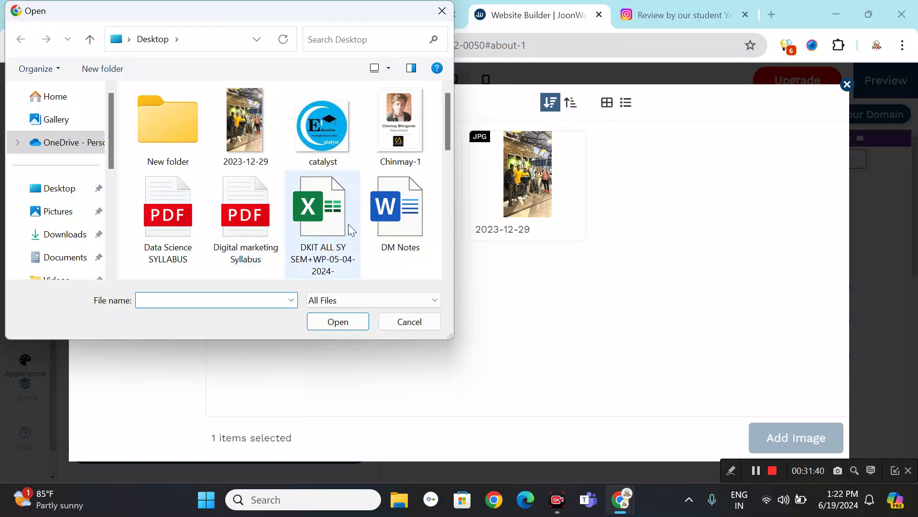
scroll(450, 192, "down", 2)
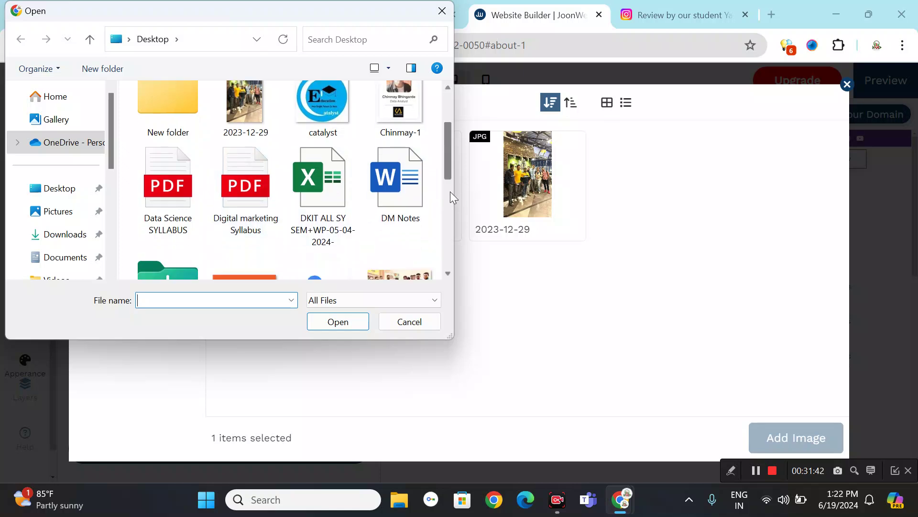
scroll(449, 240, "down", 2)
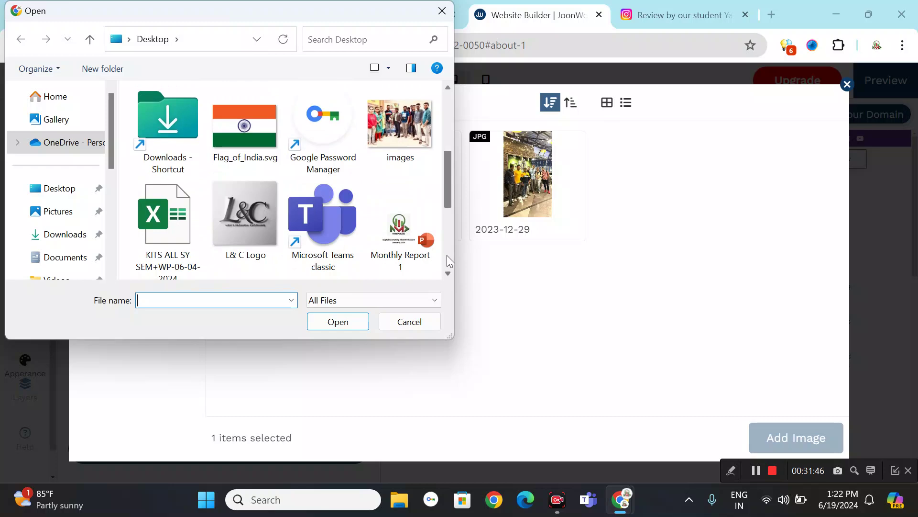
left_click(448, 261)
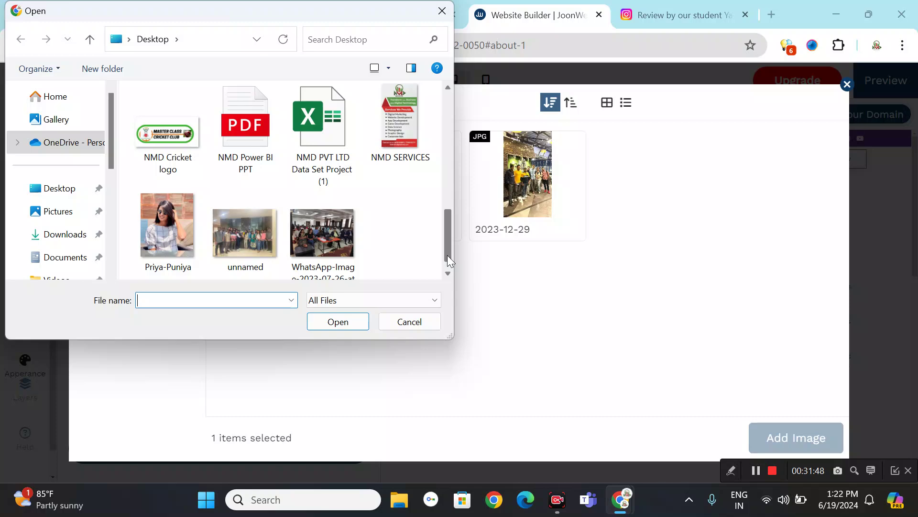
left_click(181, 244)
double_click(181, 243)
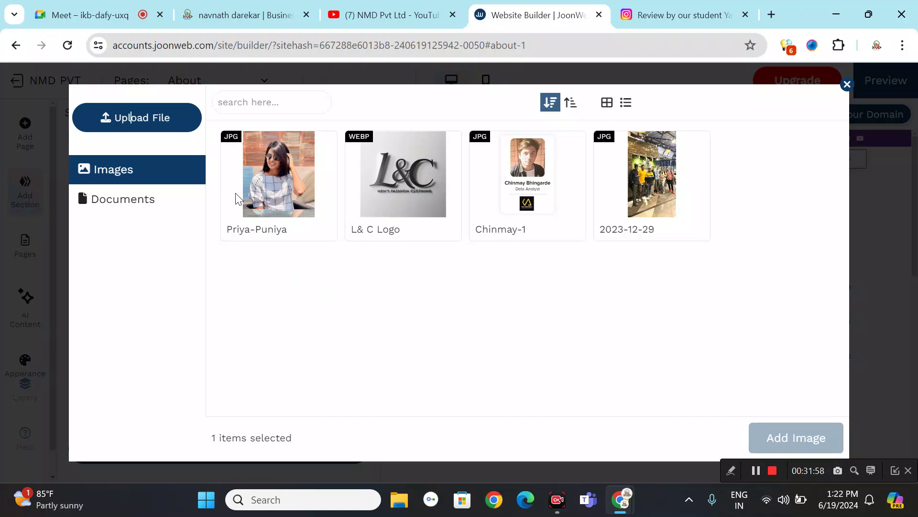
Step: Place the new portrait in the About Director section and save the update
left_click(267, 193)
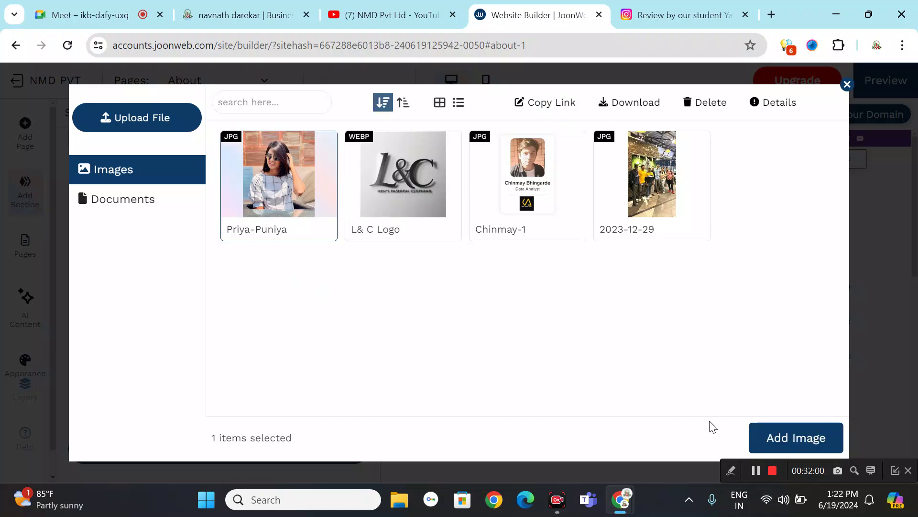
left_click(793, 440)
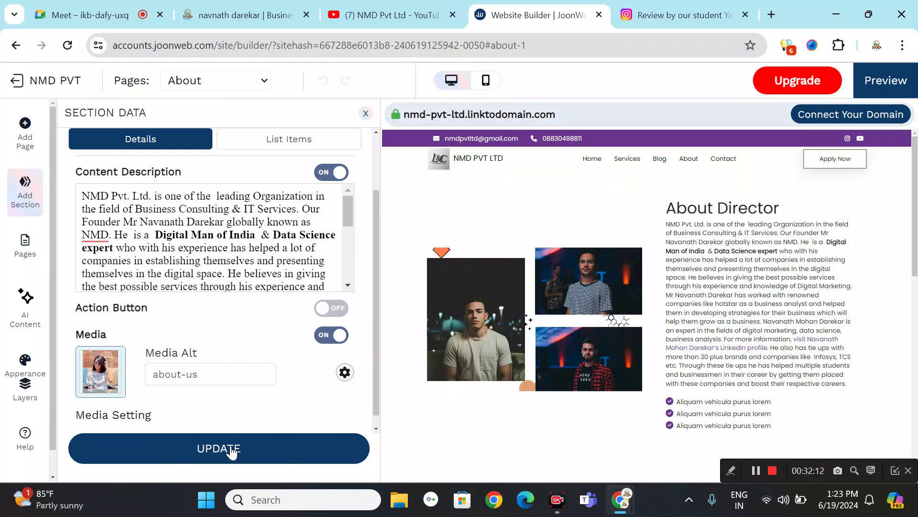
left_click(231, 451)
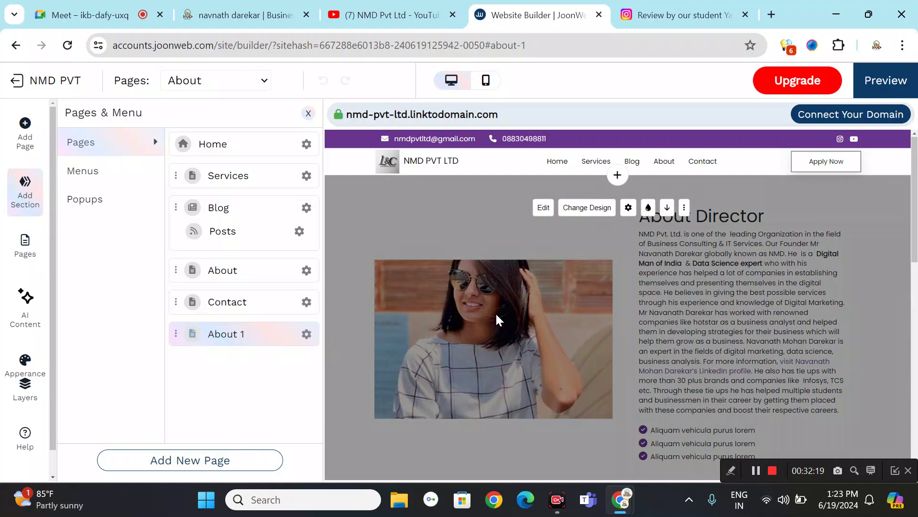
left_click(495, 312)
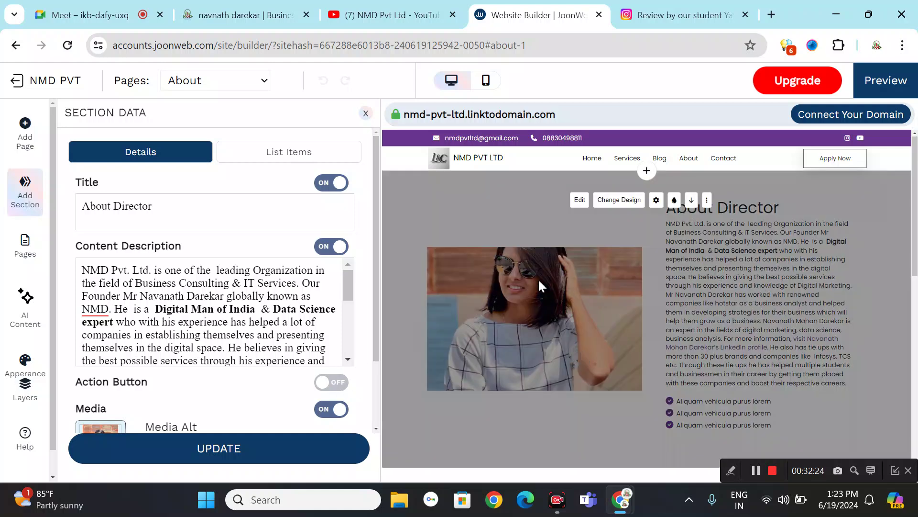
left_click(481, 212)
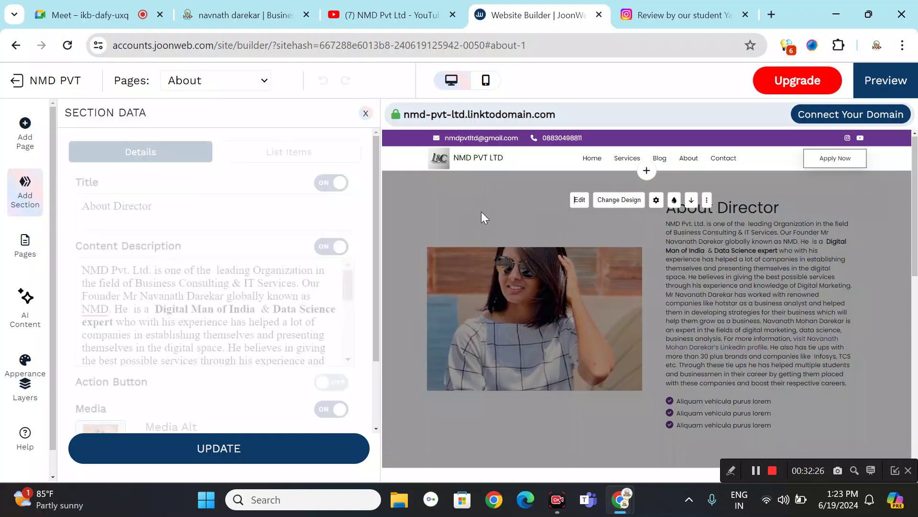
scroll(376, 371, "down", 2)
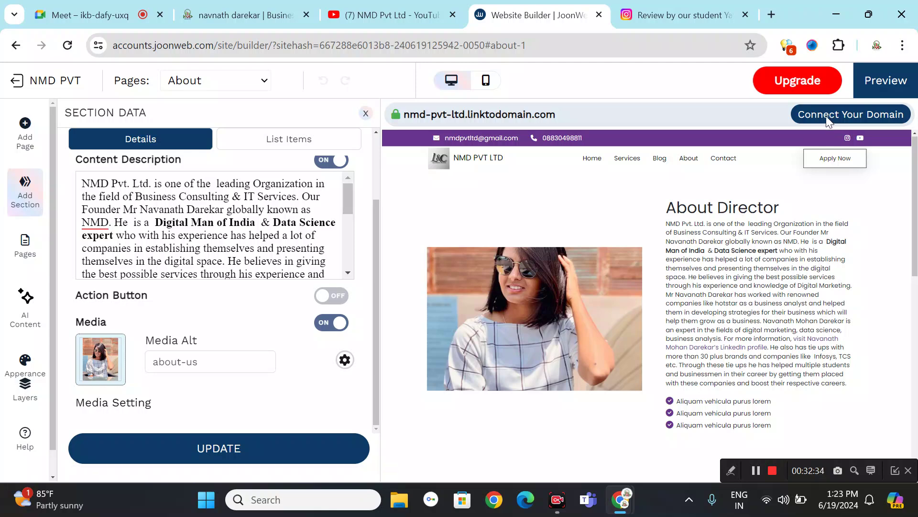
Step: Enter nmdpvtltd.in as an existing domain to connect, then return to the dashboard
left_click(827, 119)
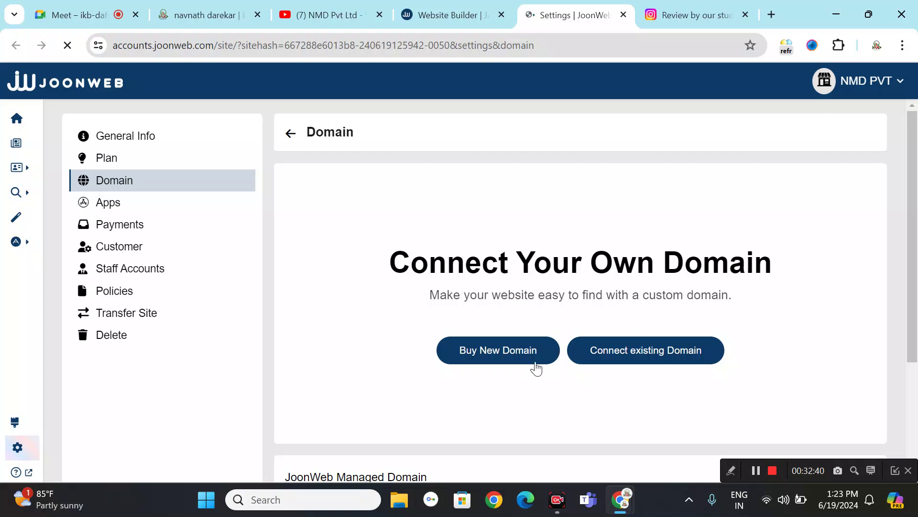
left_click(639, 354)
left_click(645, 356)
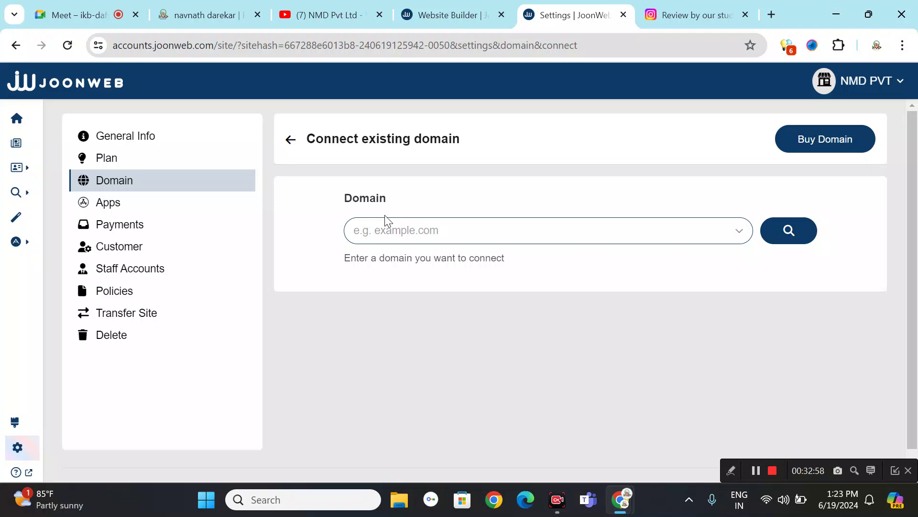
left_click(371, 236)
type("nmdpvtltd.in")
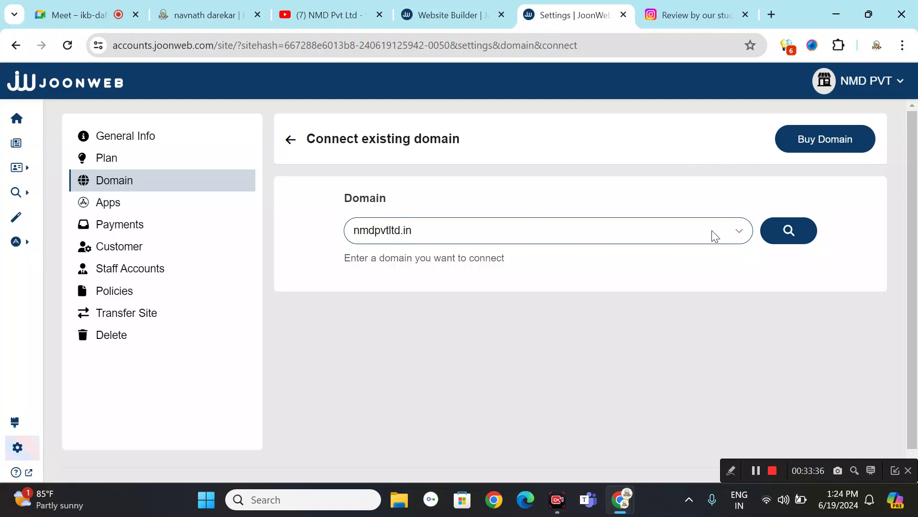
left_click(17, 119)
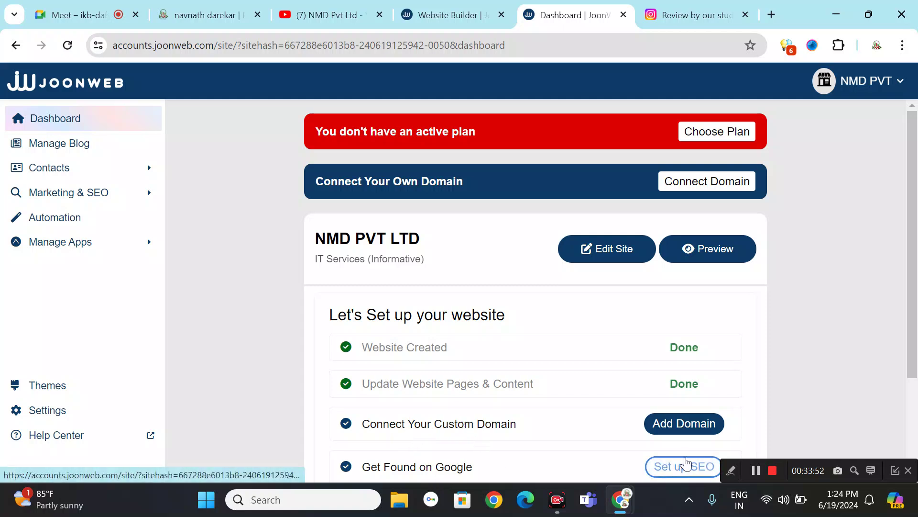
Step: Preview the live NMD PVT LTD site in a new tab
left_click(910, 397)
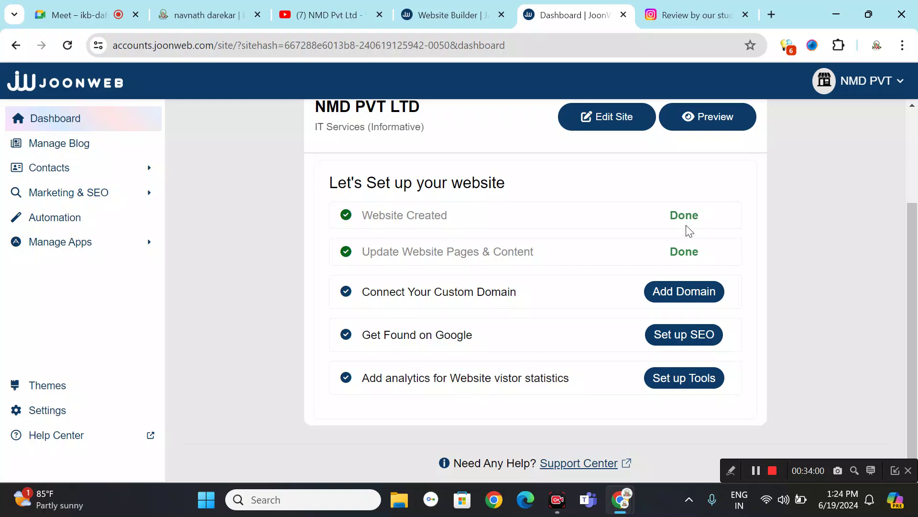
left_click(693, 129)
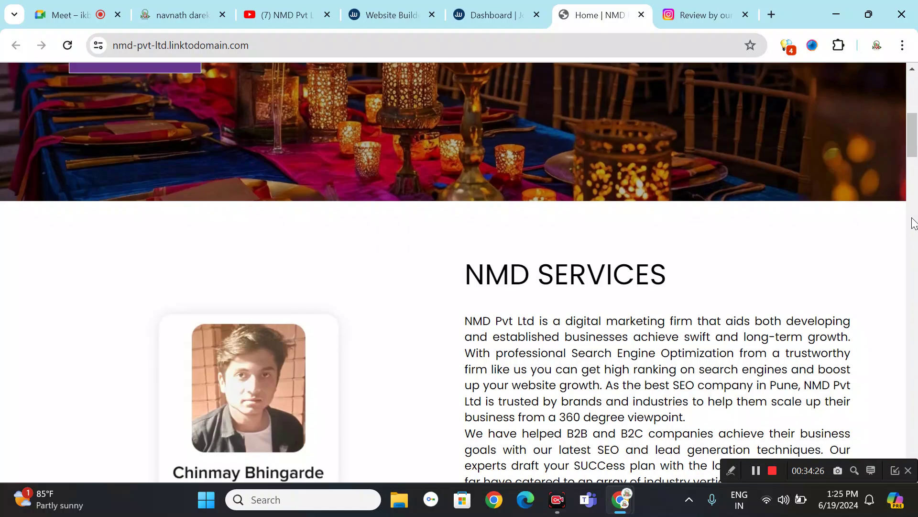
Step: Scroll the live home page to the footer and back, then go to the thedigitalnmd.com tab
left_click(914, 221)
left_click(915, 333)
left_click(916, 354)
left_click(917, 373)
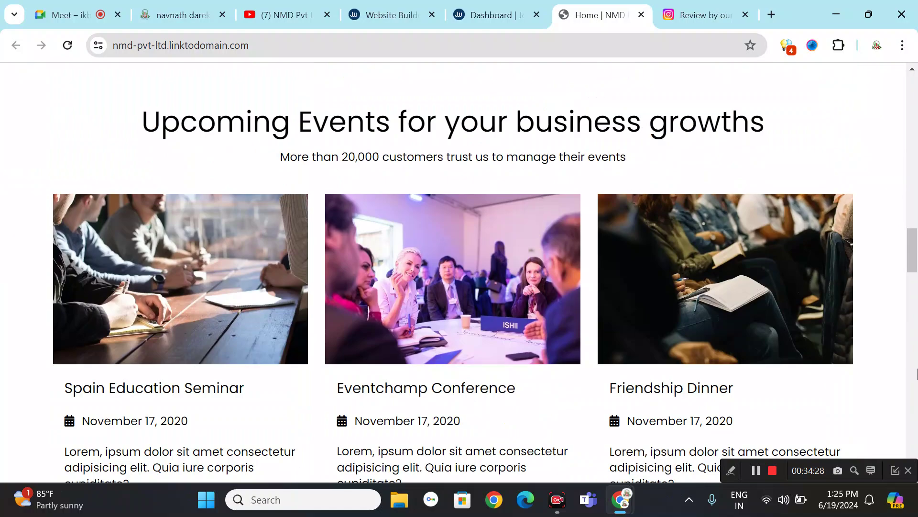
left_click(917, 373)
left_click(916, 373)
left_click(917, 373)
left_click(916, 430)
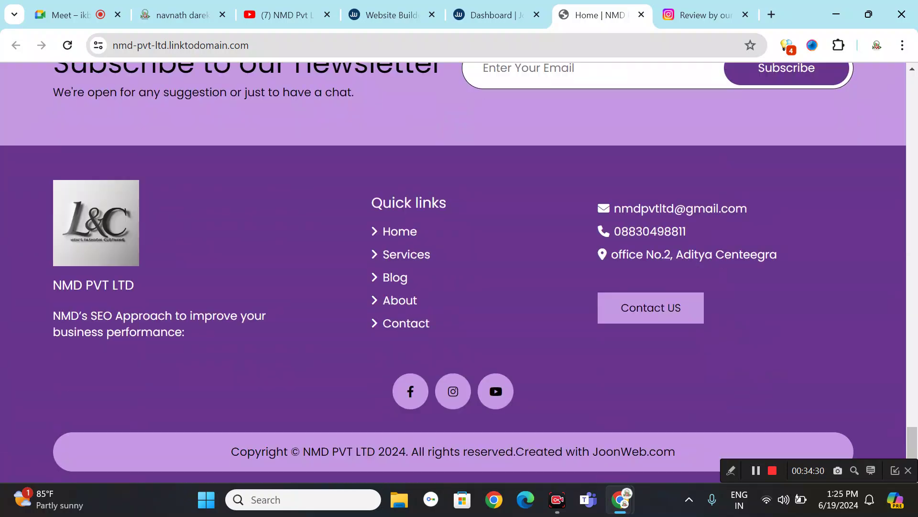
left_click(913, 268)
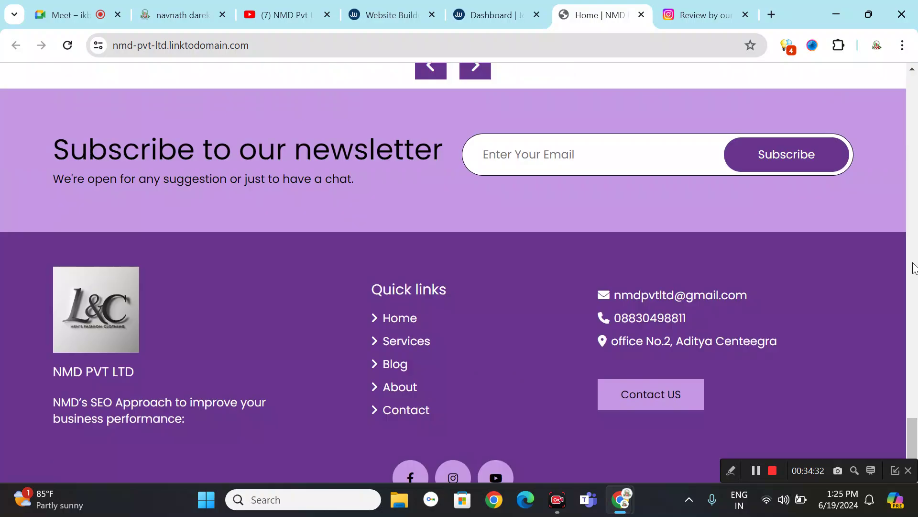
left_click(913, 183)
left_click(911, 184)
left_click(912, 183)
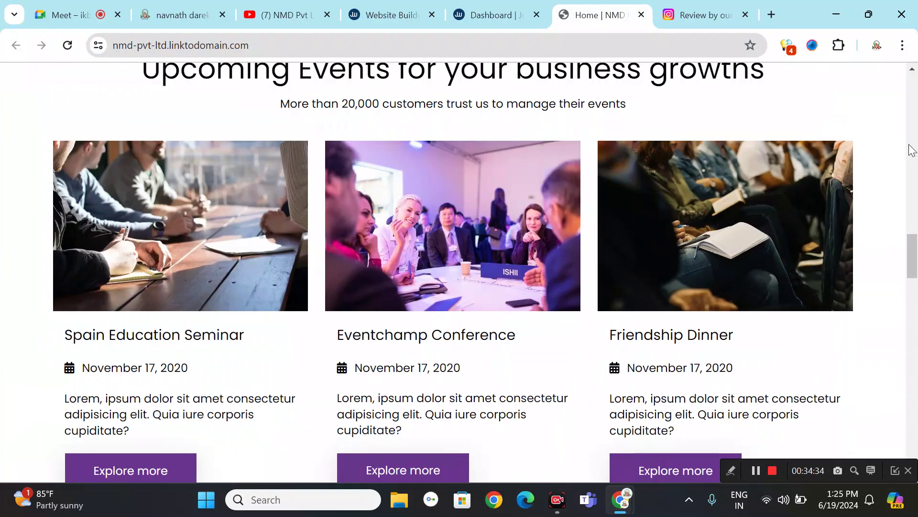
left_click(171, 14)
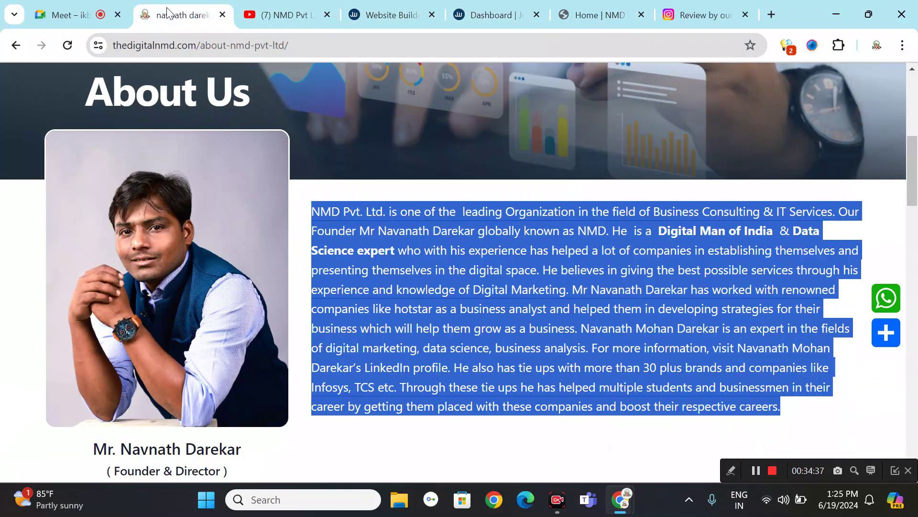
Step: Browse the thedigitalnmd.com Services page, then return to the 'Home | NMD' live site tab
left_click(913, 122)
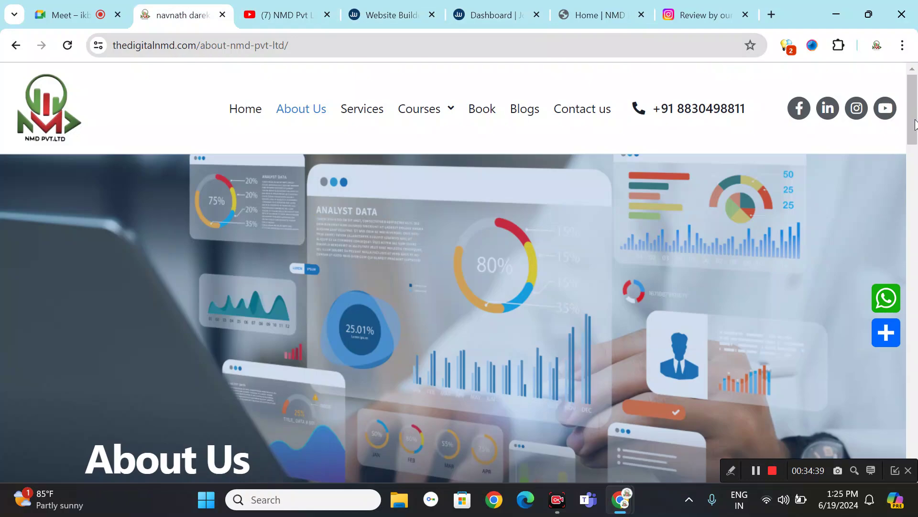
left_click(370, 111)
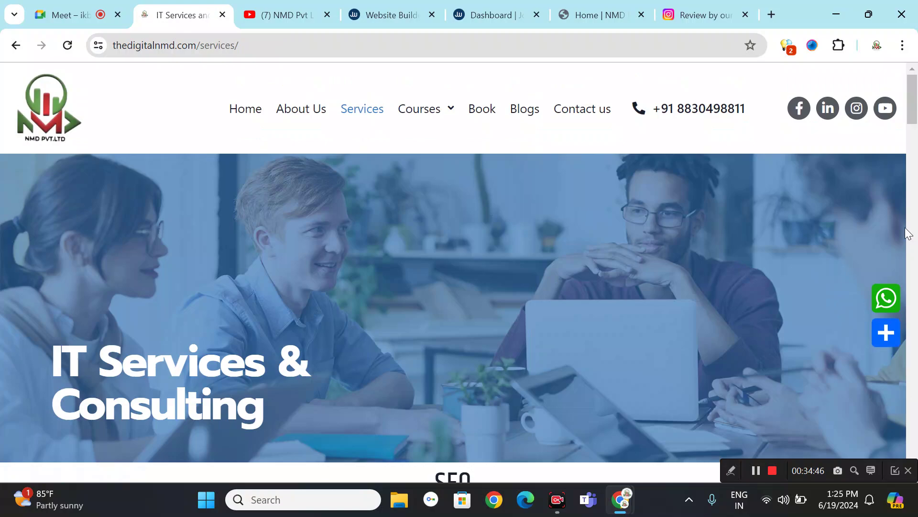
scroll(908, 233, "down", 6)
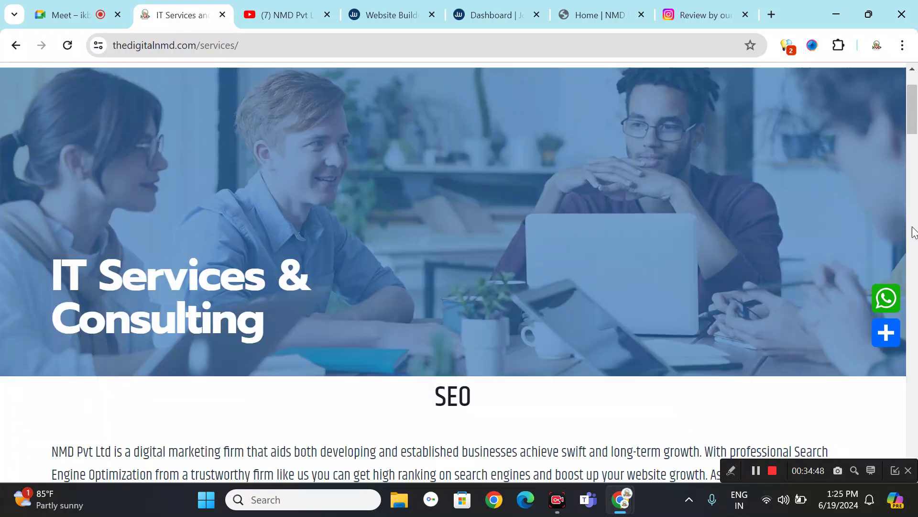
scroll(916, 321, "down", 20)
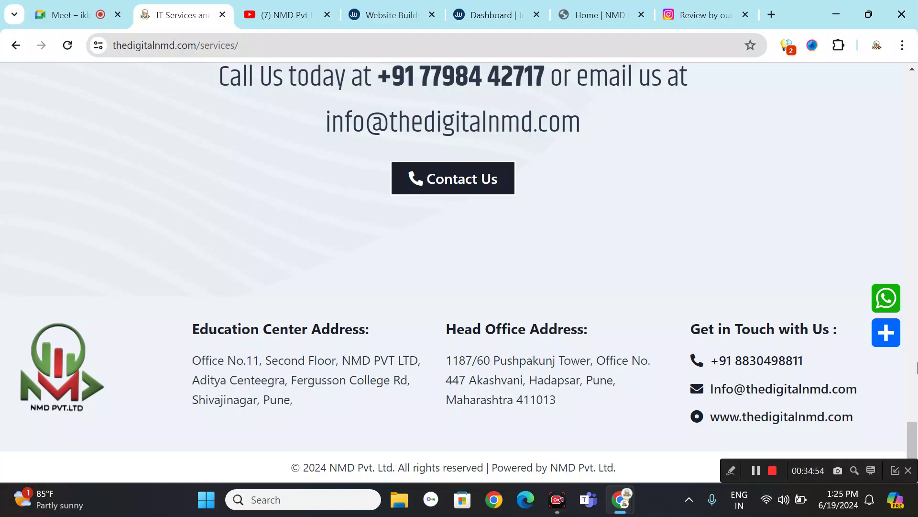
scroll(915, 328, "up", 6)
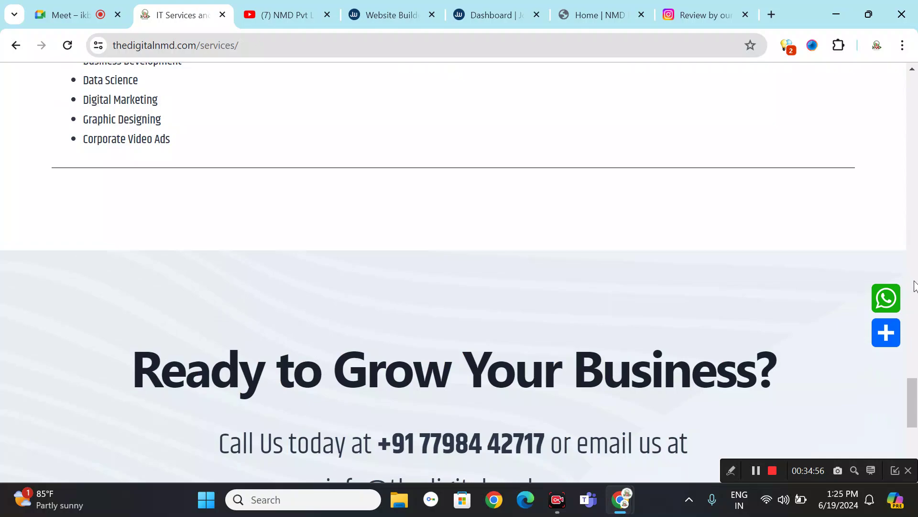
scroll(914, 286, "up", 5)
scroll(912, 192, "up", 5)
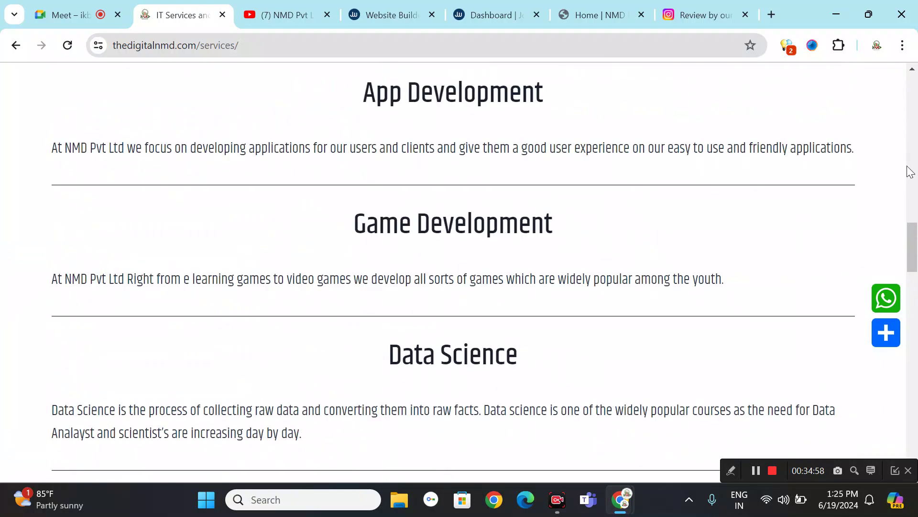
scroll(910, 171, "up", 10)
scroll(912, 126, "up", 5)
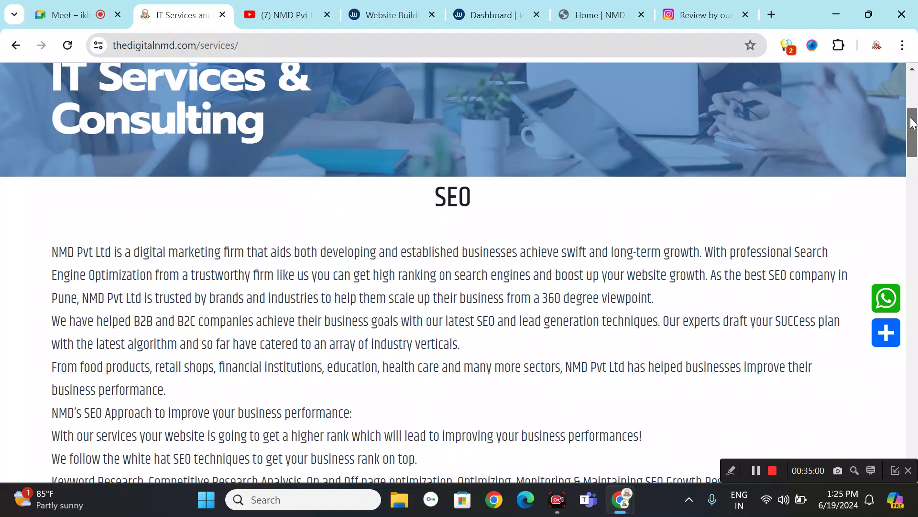
scroll(916, 81, "up", 3)
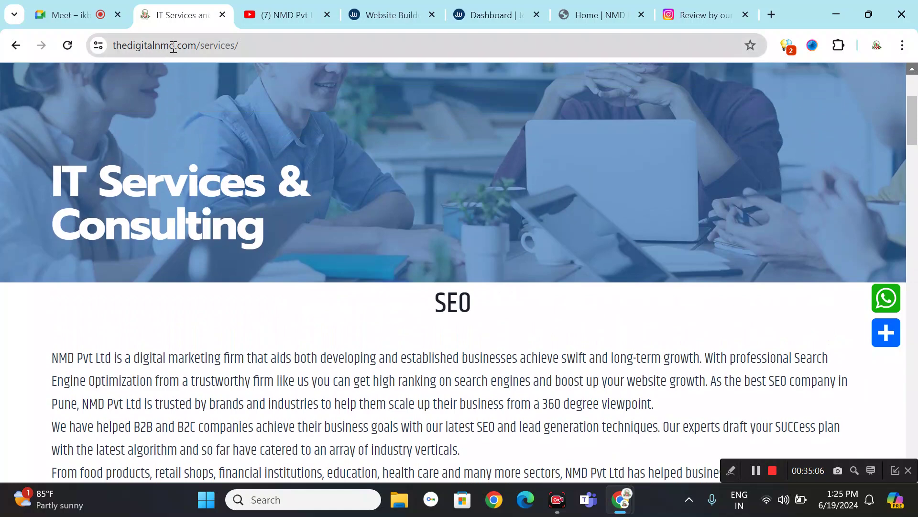
left_click(598, 14)
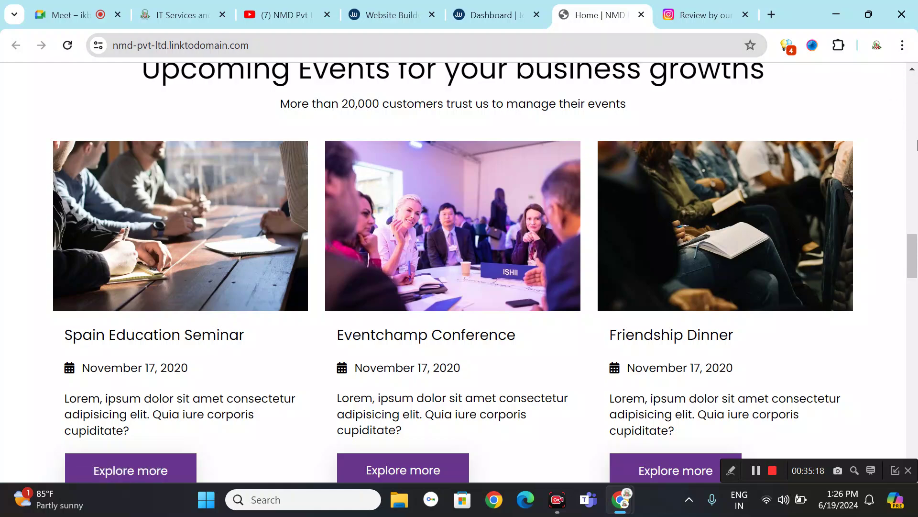
Step: Scroll back to the top of the live NMD PVT LTD site and reload its home page
left_click(917, 143)
left_click(917, 135)
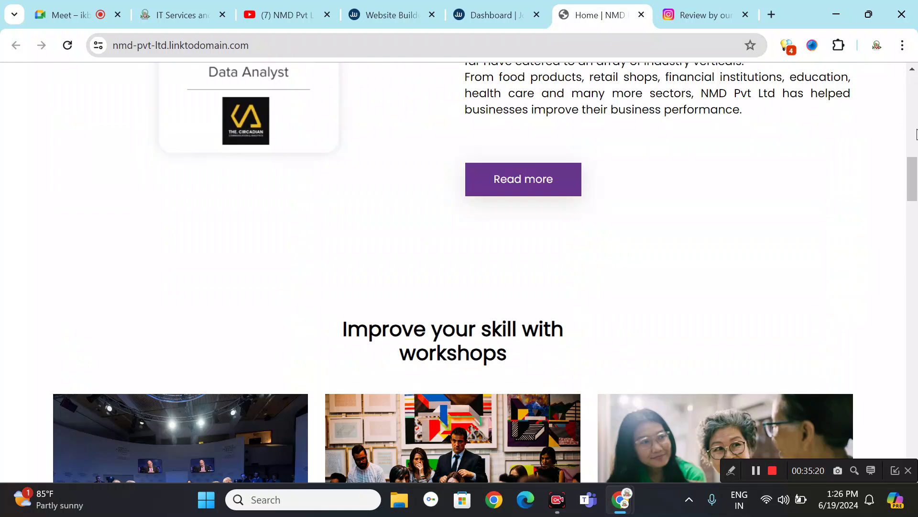
left_click(917, 135)
left_click(917, 96)
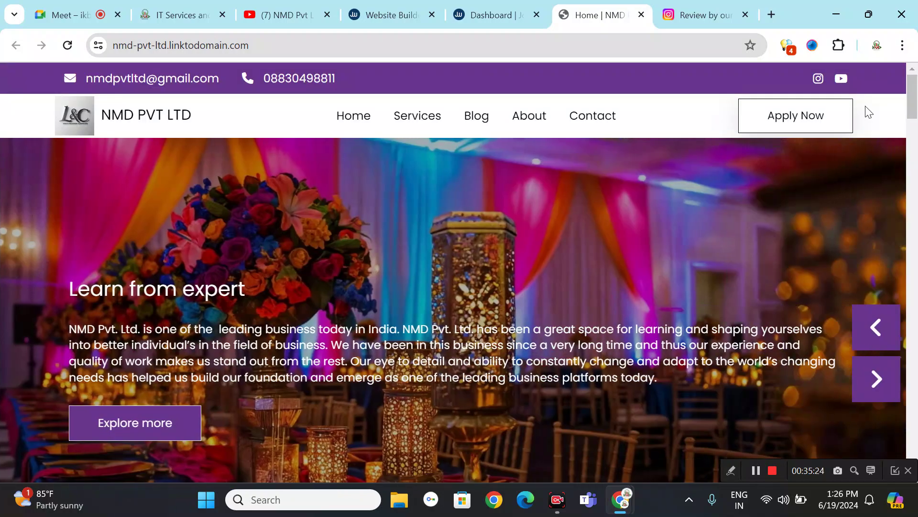
left_click(346, 118)
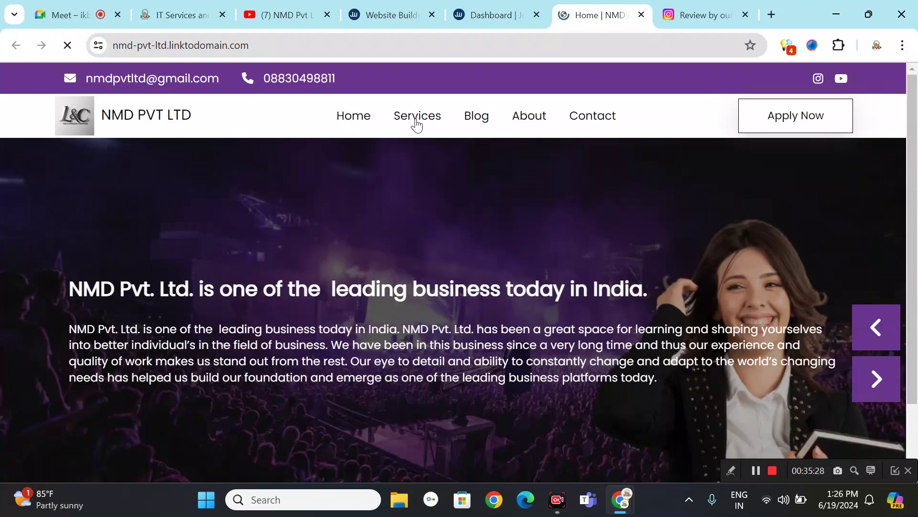
Step: Open the Services page and scroll down through it and back up
left_click(417, 118)
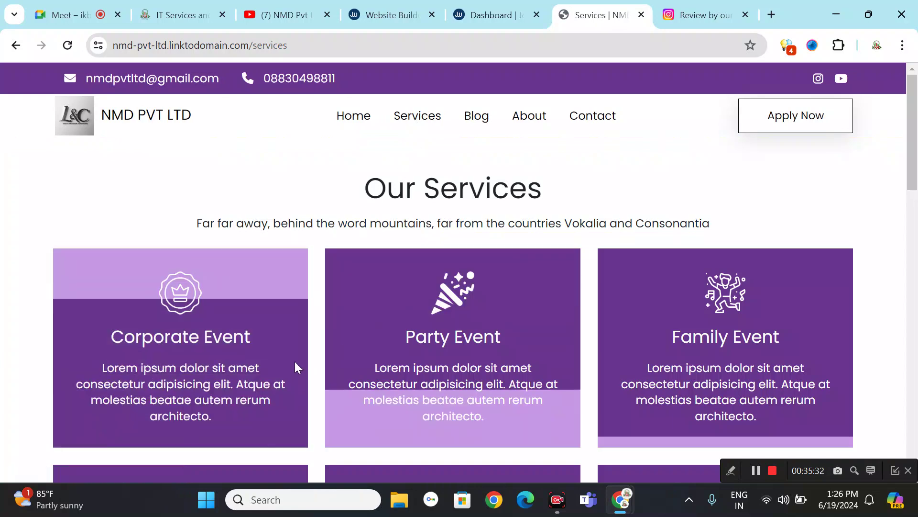
left_click(917, 251)
left_click(915, 316)
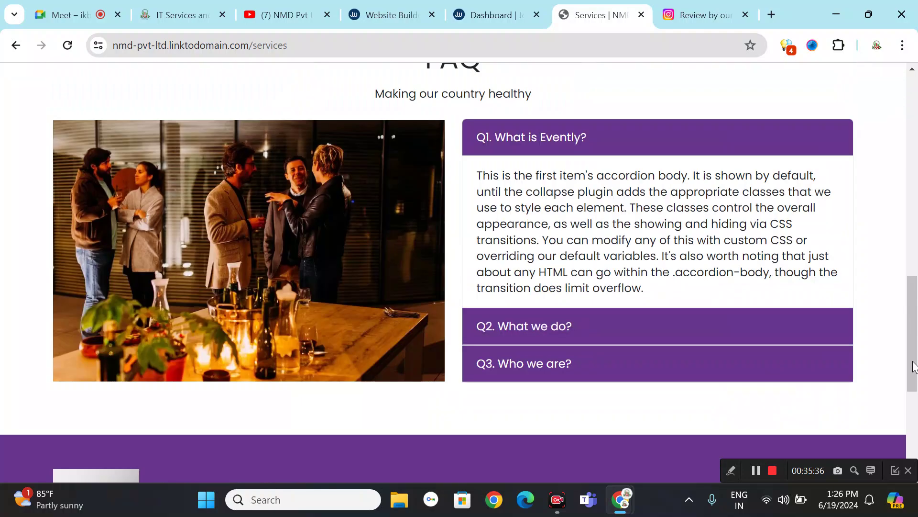
left_click_drag(914, 368, 915, 450)
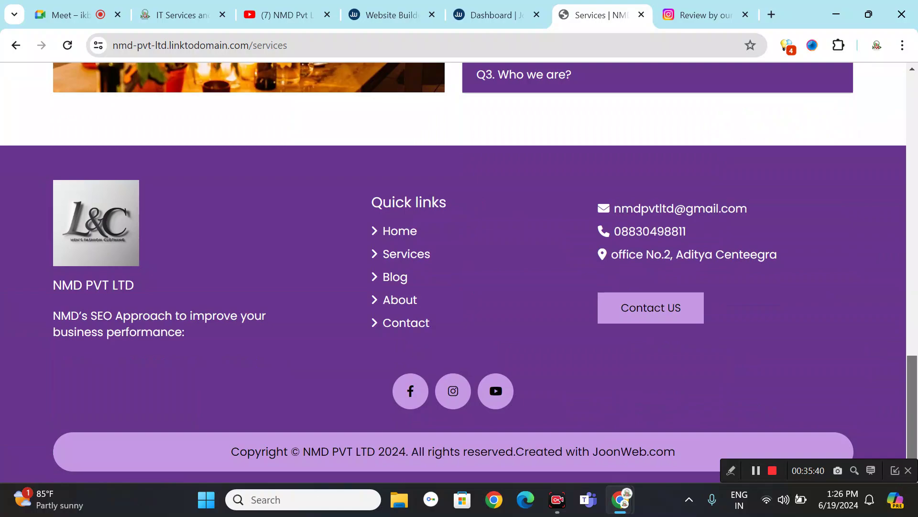
scroll(871, 338, "up", 15)
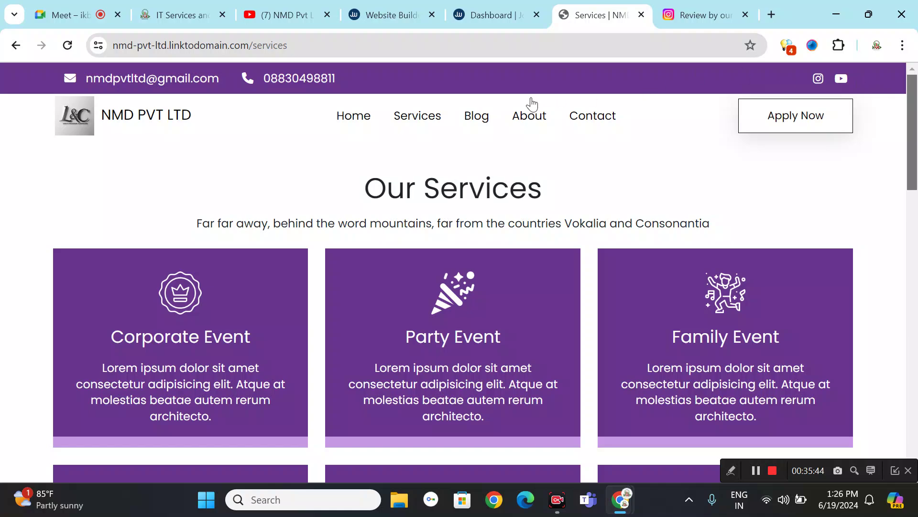
Step: Open the About Director page, scroll through its content, then close the browser window
left_click(524, 117)
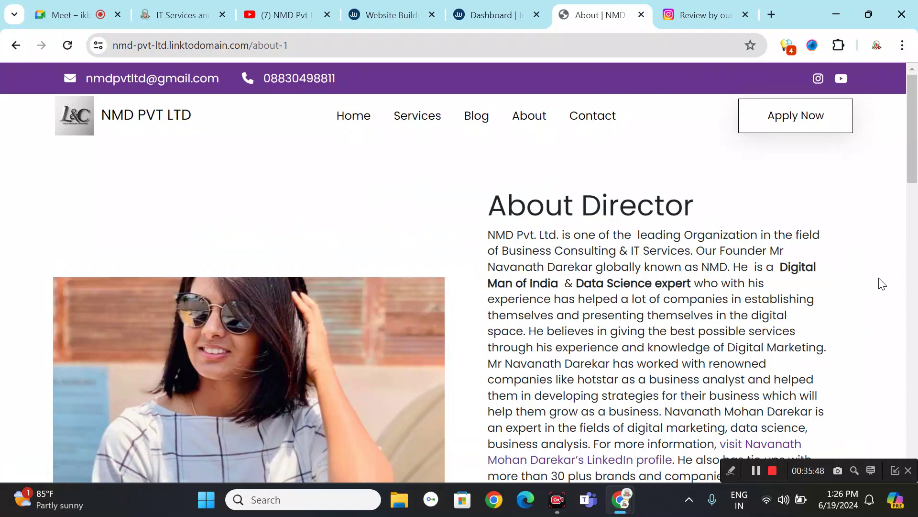
scroll(915, 244, "down", 6)
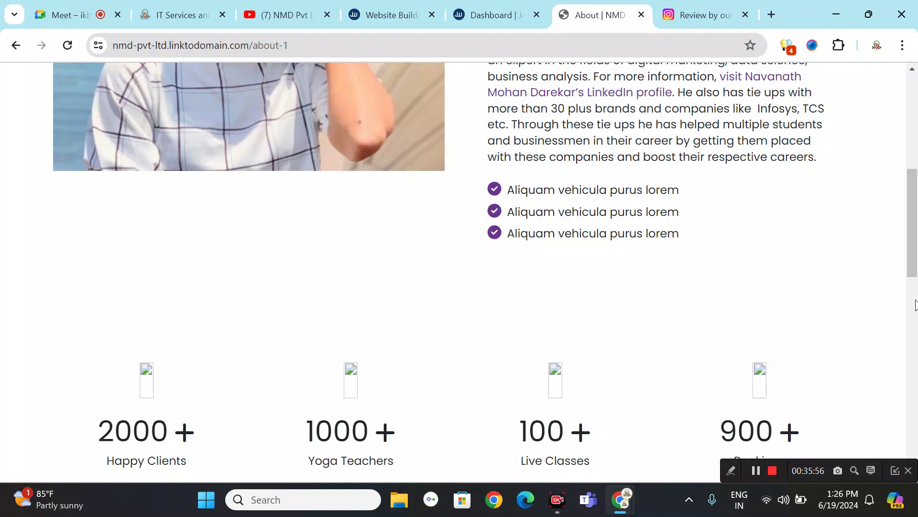
left_click(915, 305)
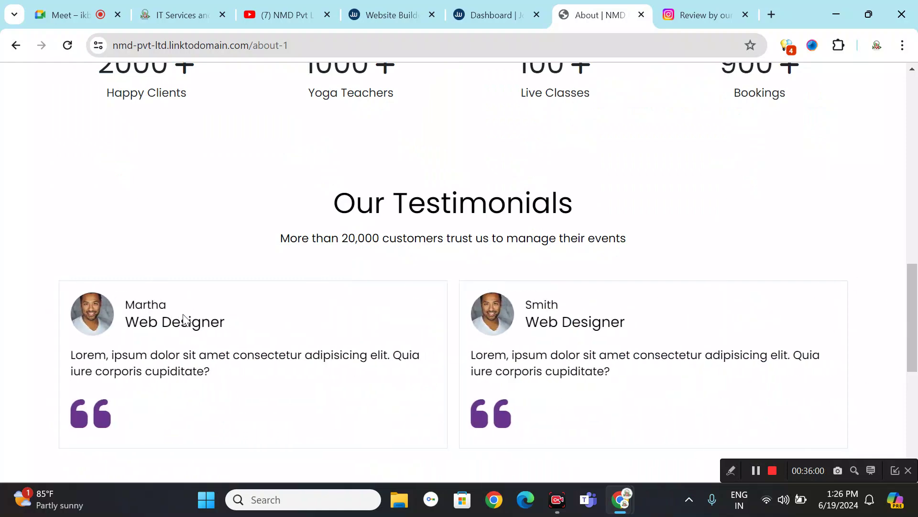
left_click(914, 397)
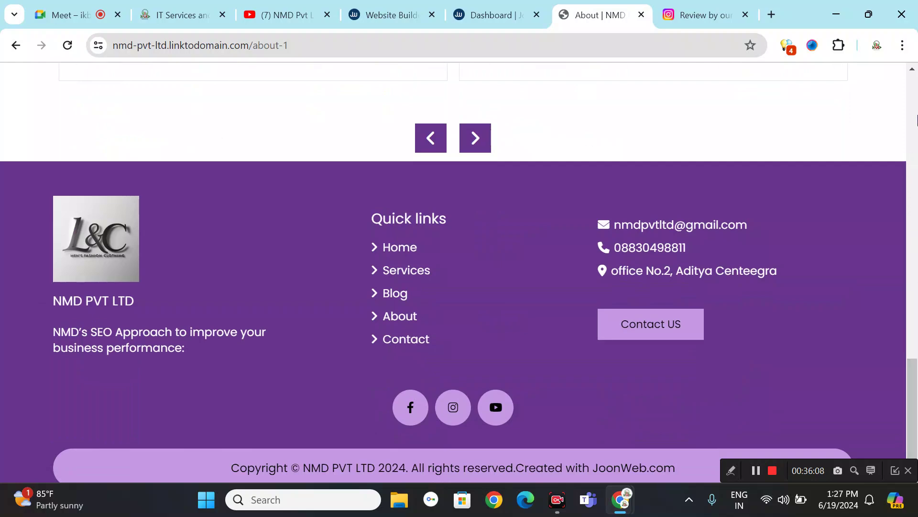
left_click(916, 86)
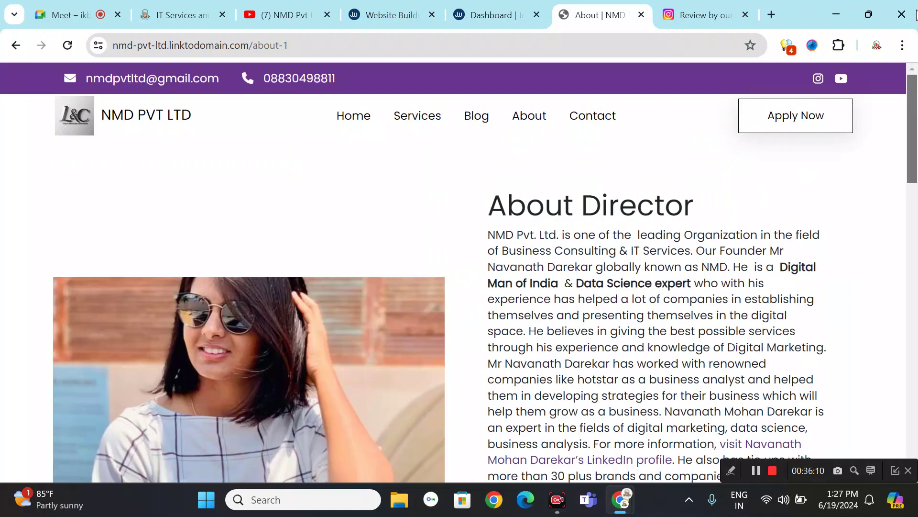
left_click(902, 15)
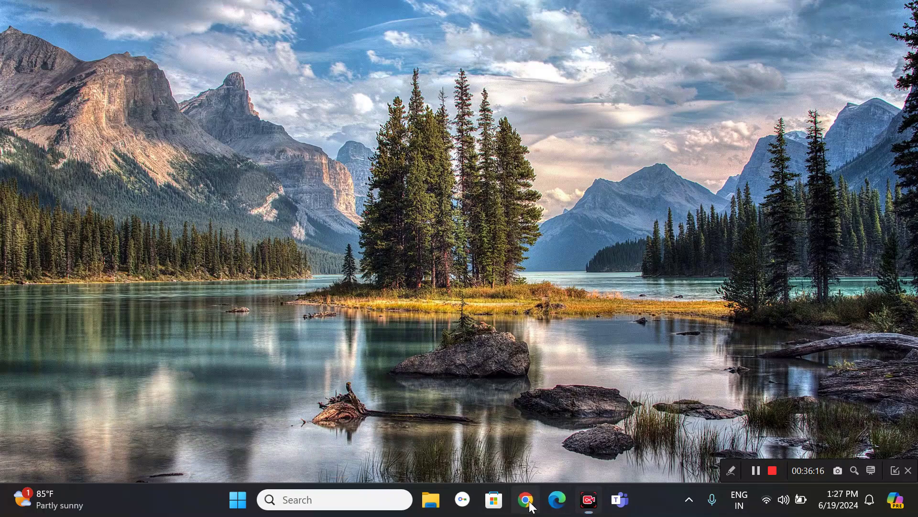
Step: Relaunch Chrome under the NMD profile and load lineandcord.com from the 'lineandcors' address suggestion
left_click(528, 500)
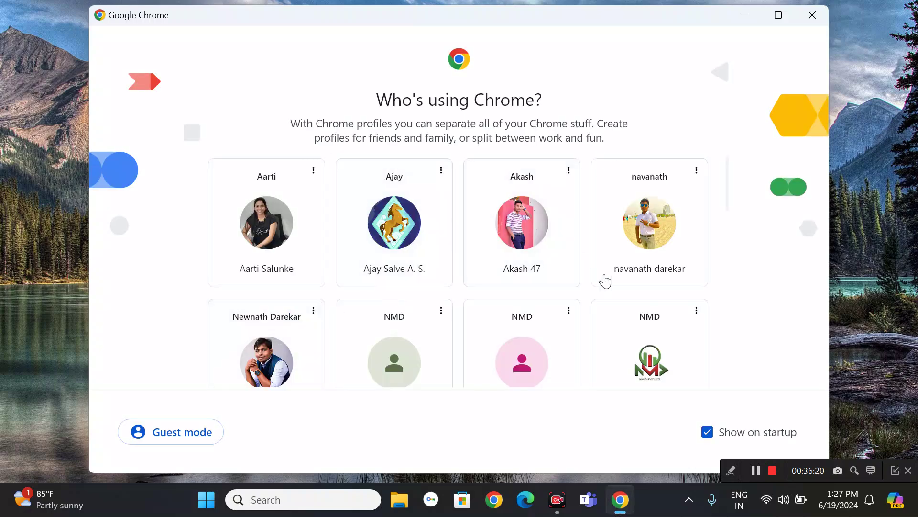
left_click(642, 383)
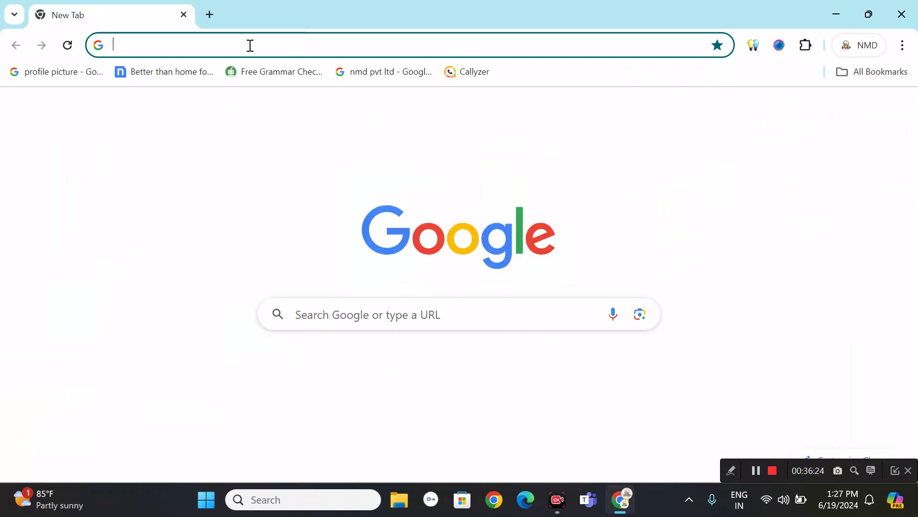
left_click(250, 45)
type("linea")
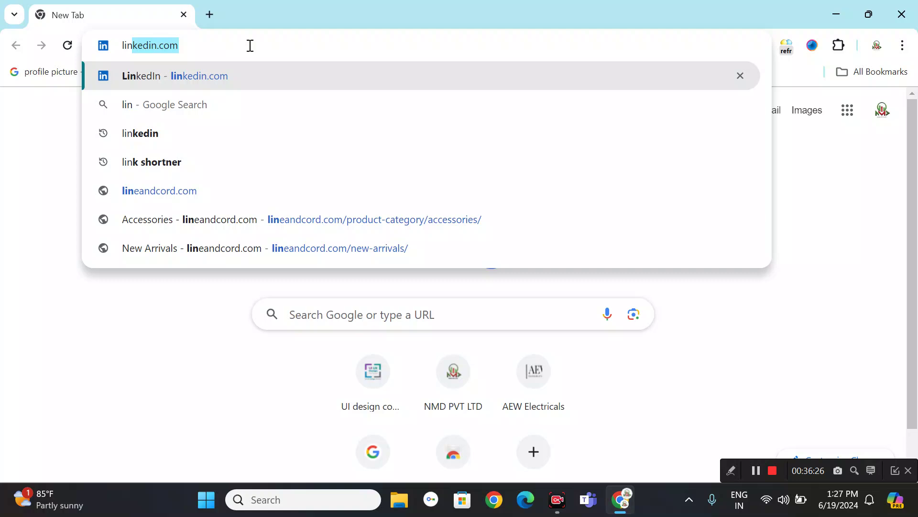
type("ndcor")
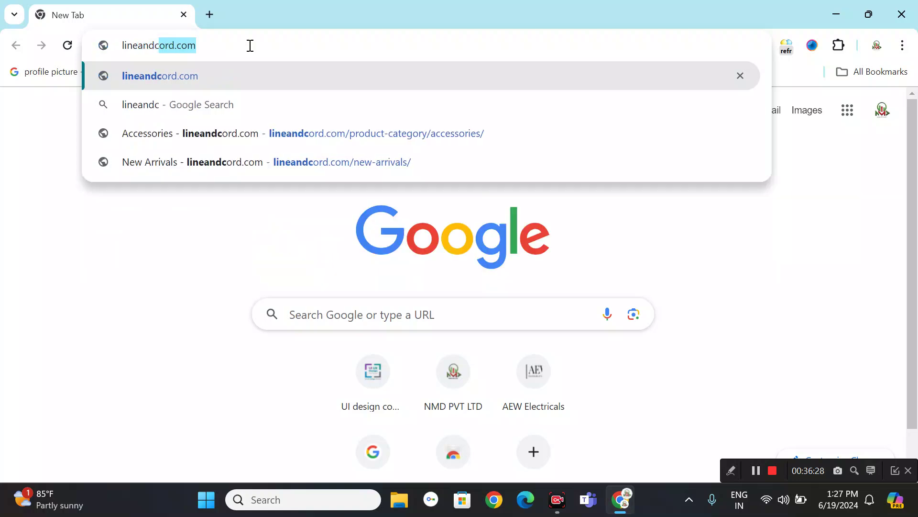
type("s")
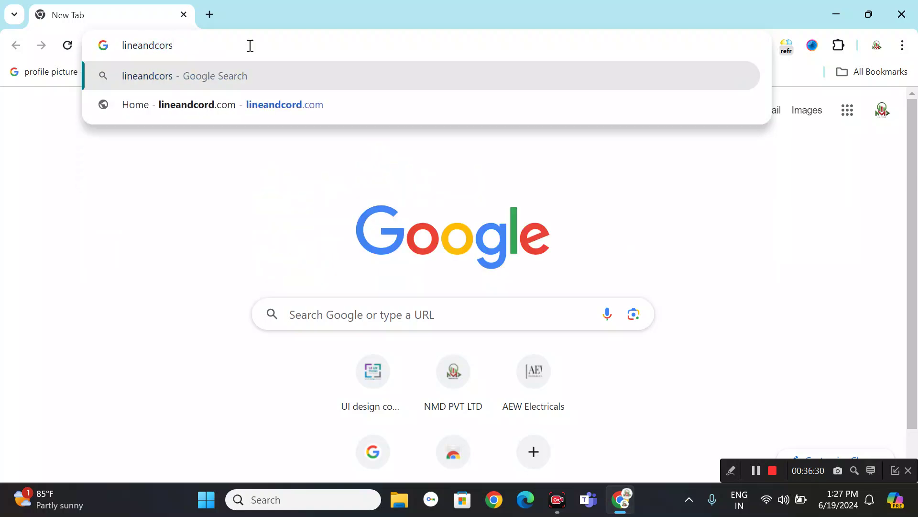
left_click(241, 111)
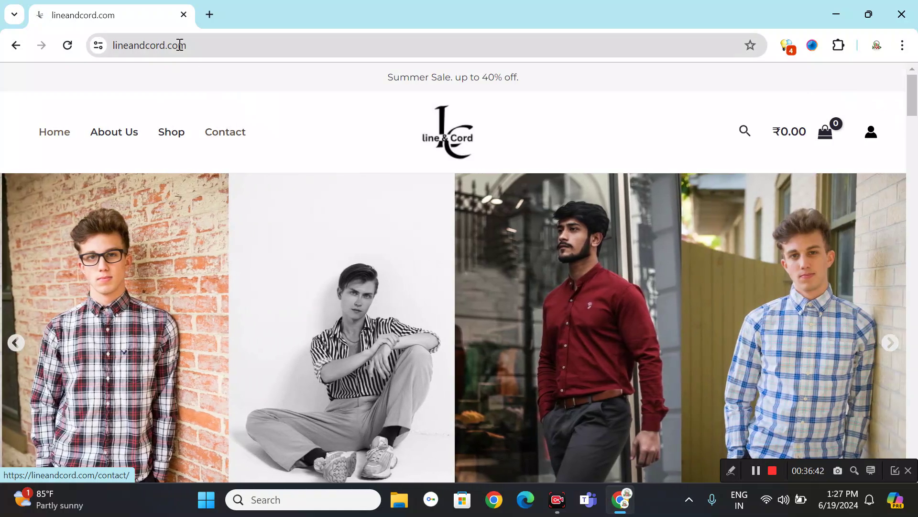
left_click(618, 499)
left_click(627, 508)
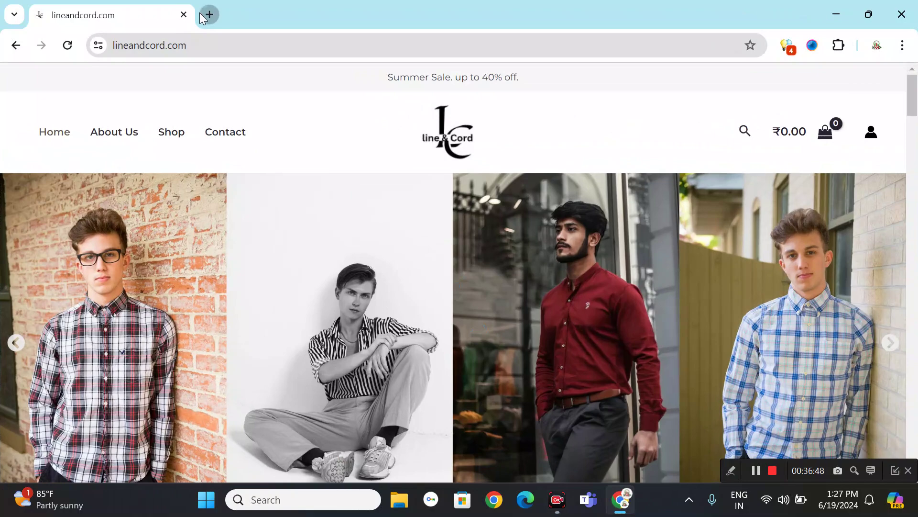
Step: Search Gmail for 'canva' in a new tab, follow the lecture email's Meet link, and mute the microphone
left_click(209, 15)
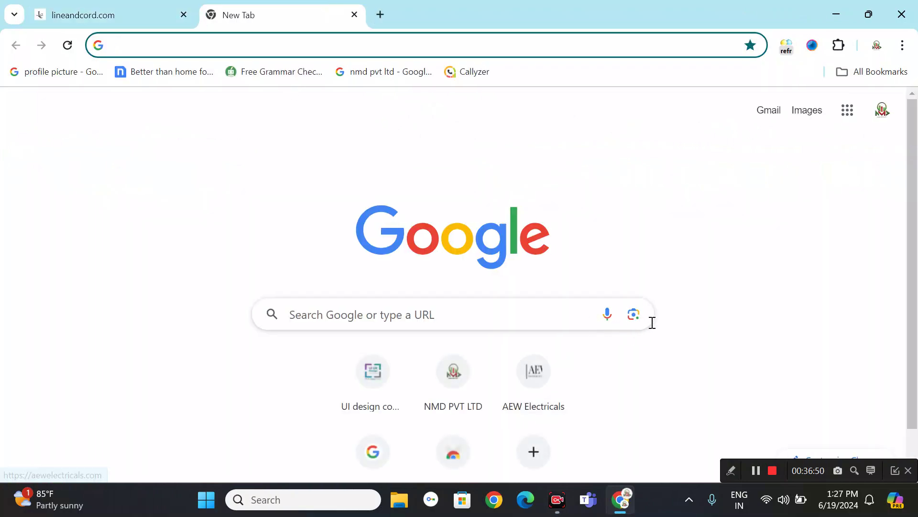
left_click(764, 113)
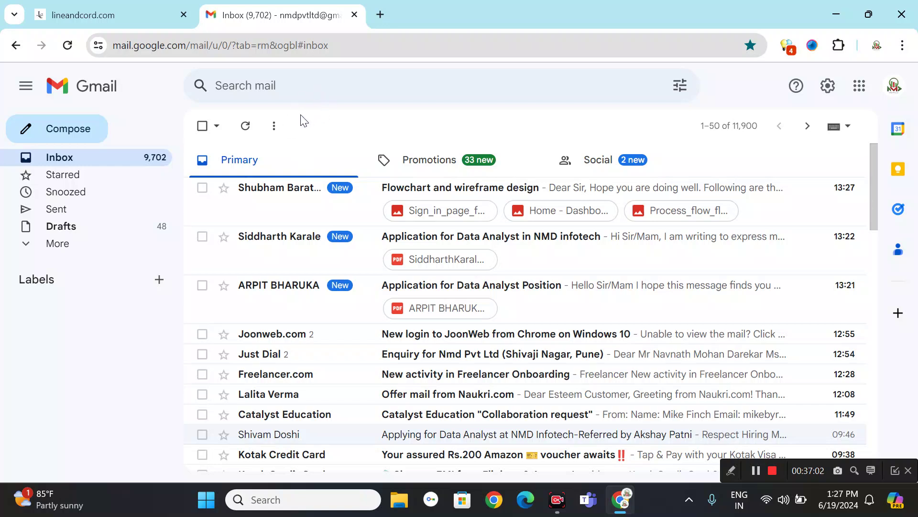
left_click(287, 84)
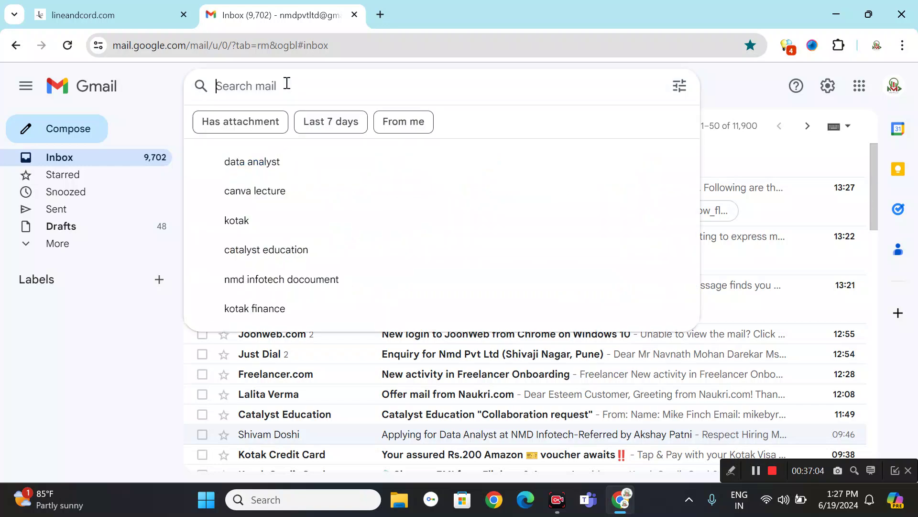
type("canva")
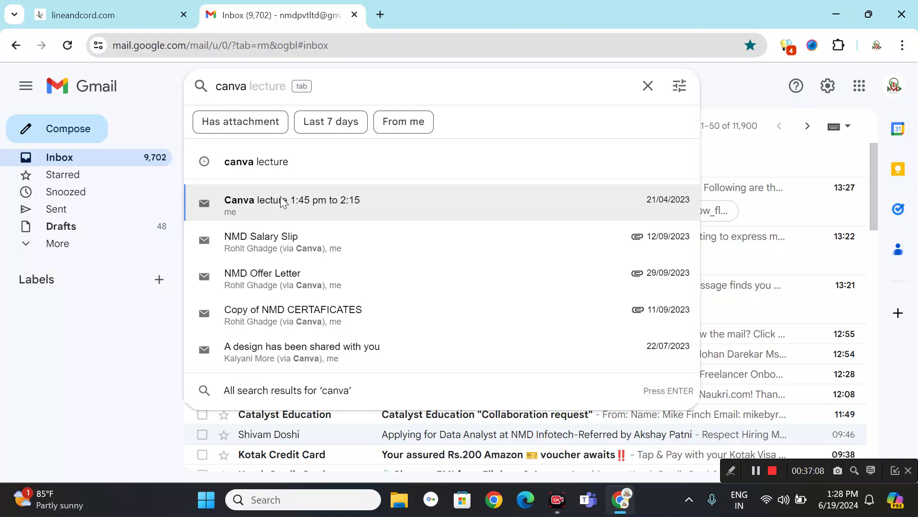
left_click(281, 201)
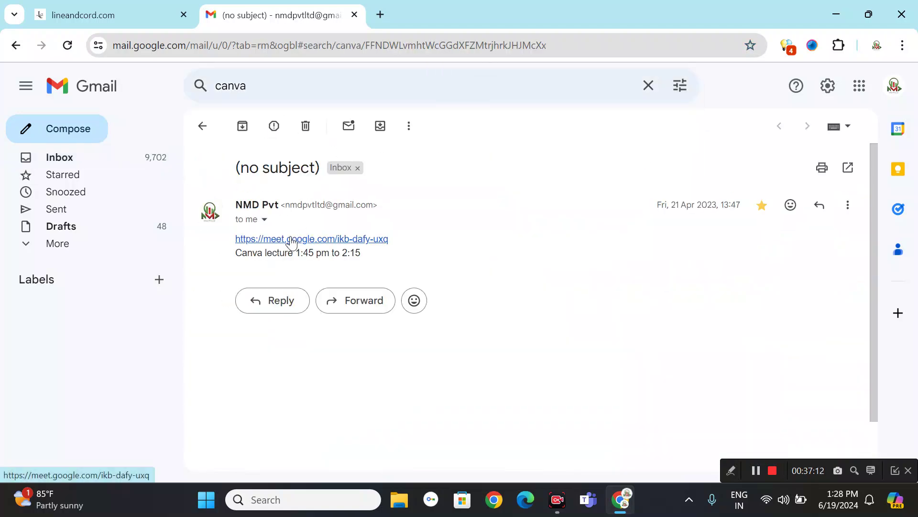
left_click(292, 239)
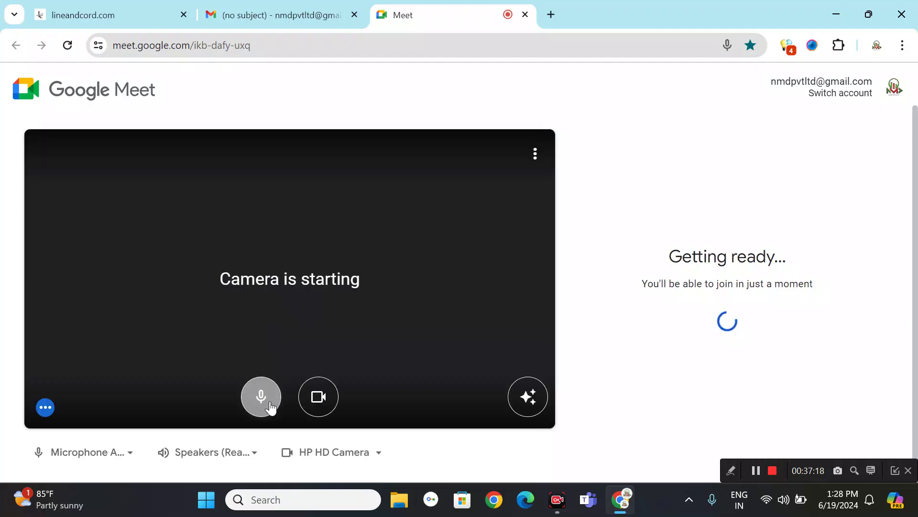
left_click(270, 406)
Step: Join the Meet call with the camera off, unmute the microphone, and close the Live Caption panel
left_click(326, 404)
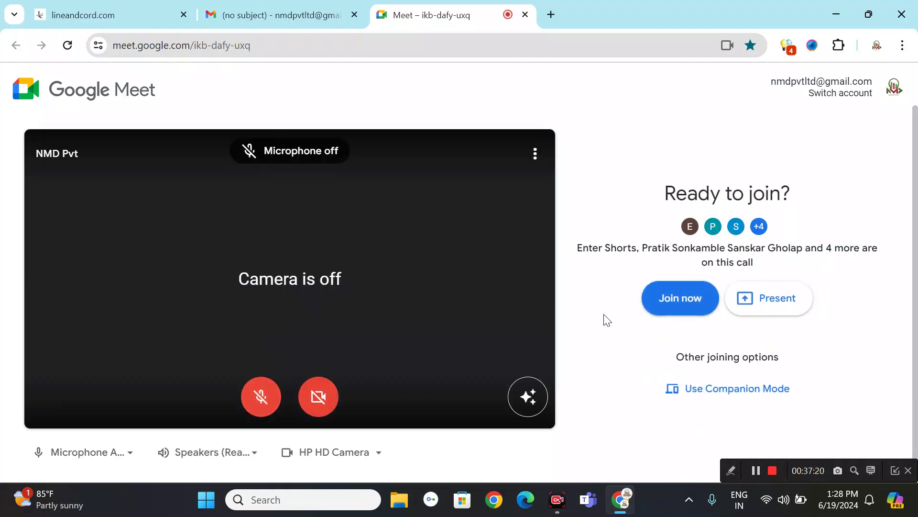
left_click(677, 303)
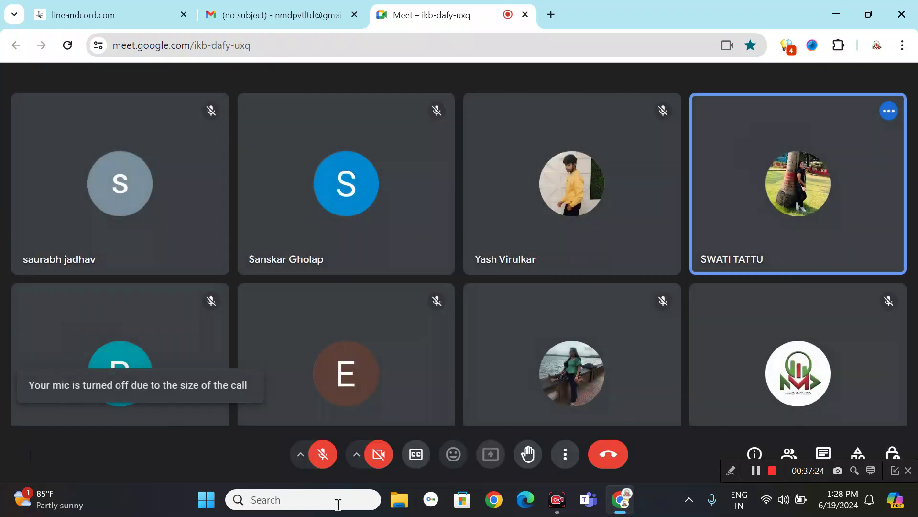
left_click(324, 457)
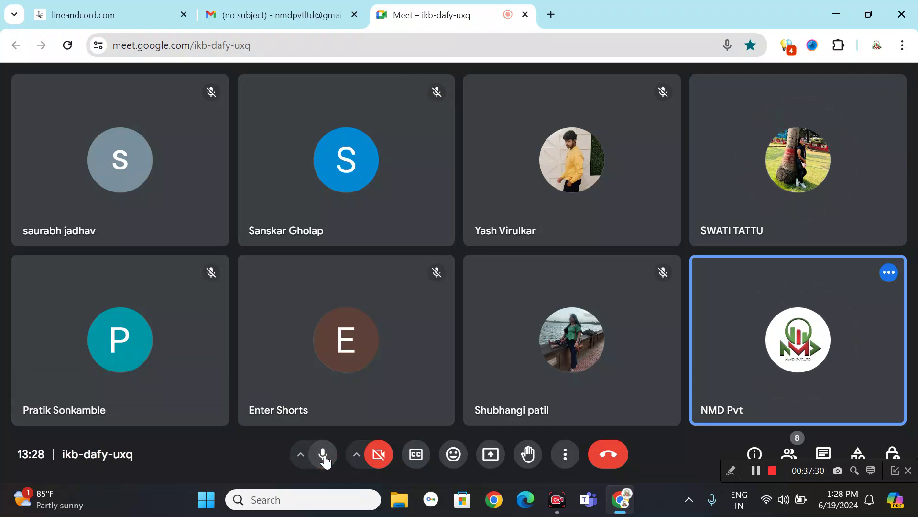
mouse_move(347, 323)
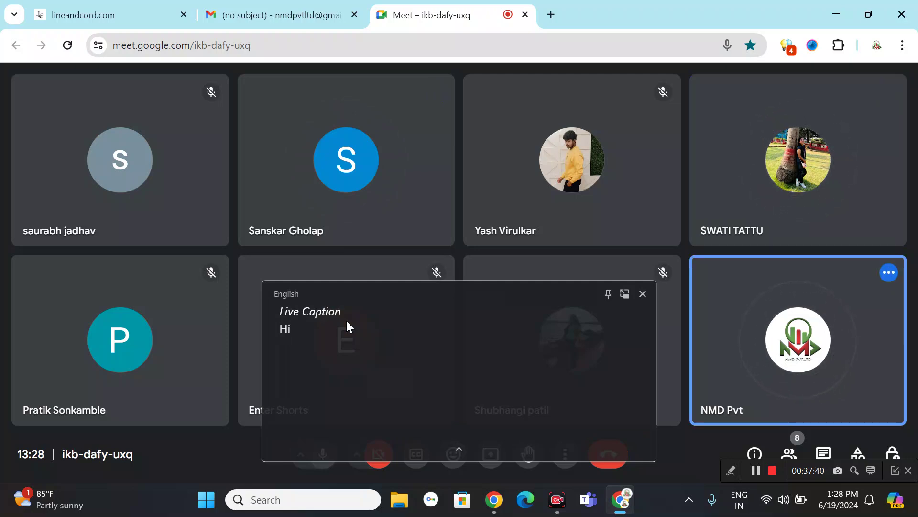
left_click(643, 296)
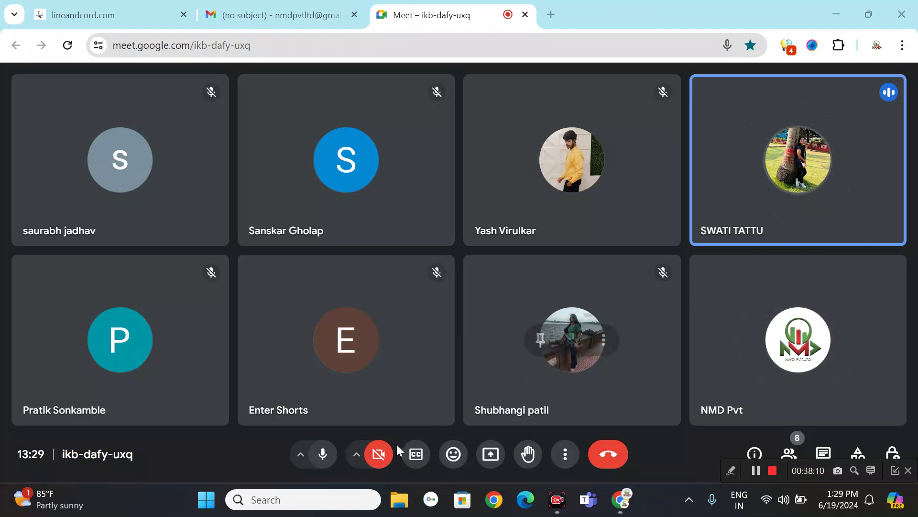
Step: Present the entire screen to the Meet call
left_click(496, 466)
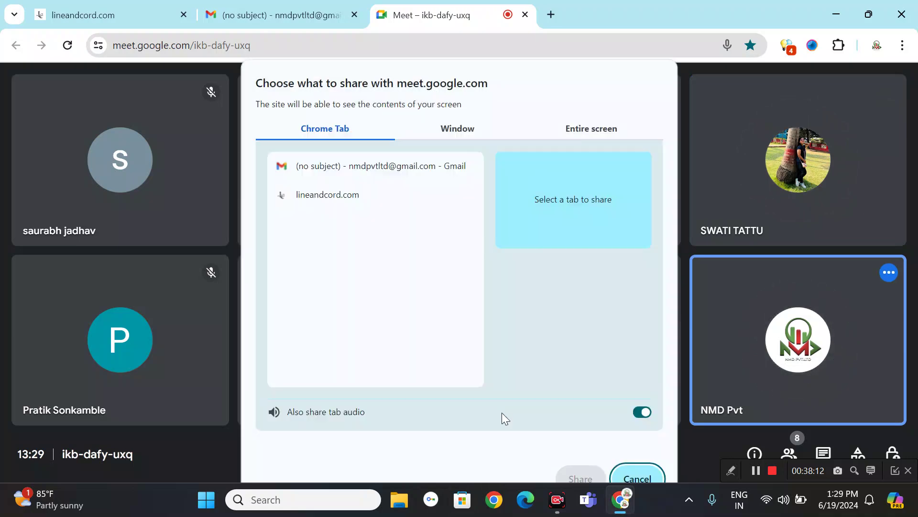
left_click(585, 130)
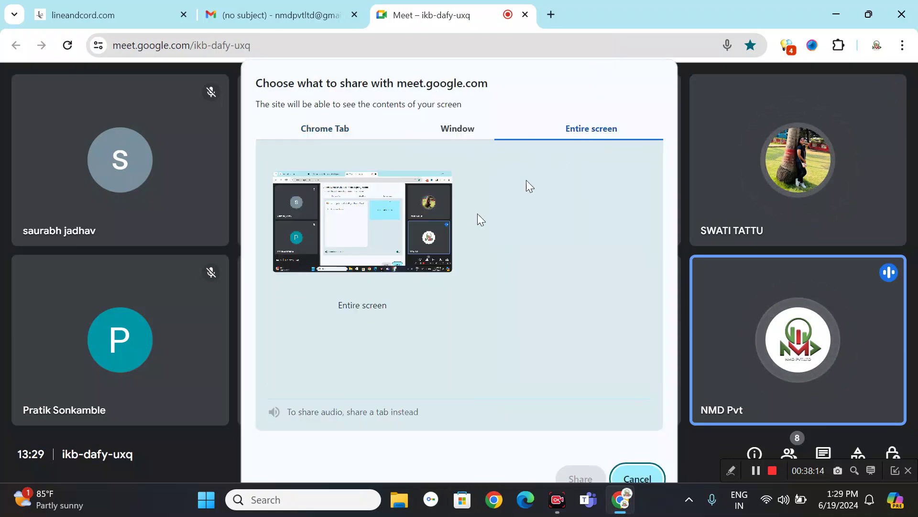
left_click(274, 281)
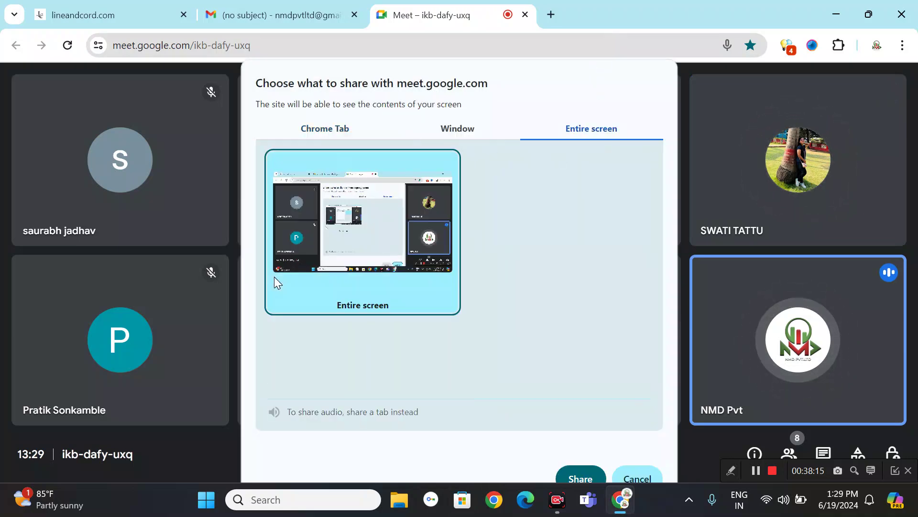
left_click(569, 475)
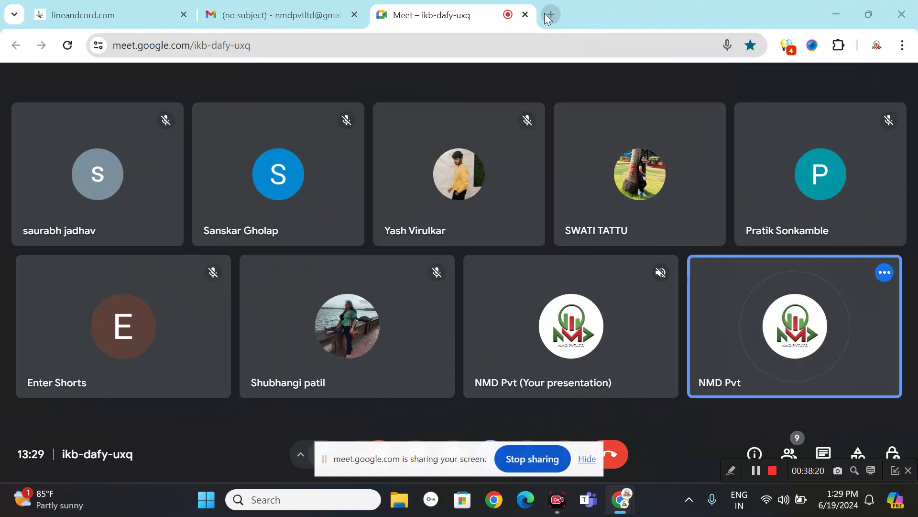
Step: Open a new Chrome tab and enter 'line' in the Google search box
left_click(550, 14)
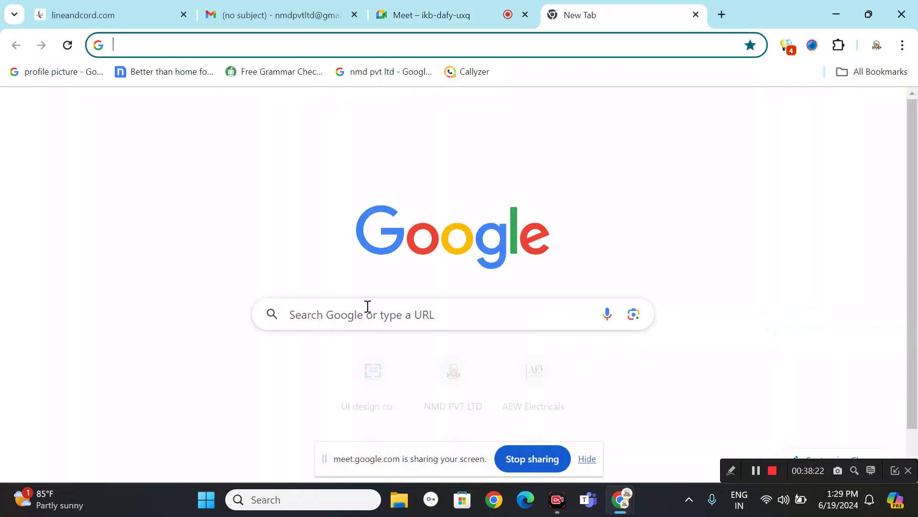
left_click(367, 307)
type("line")
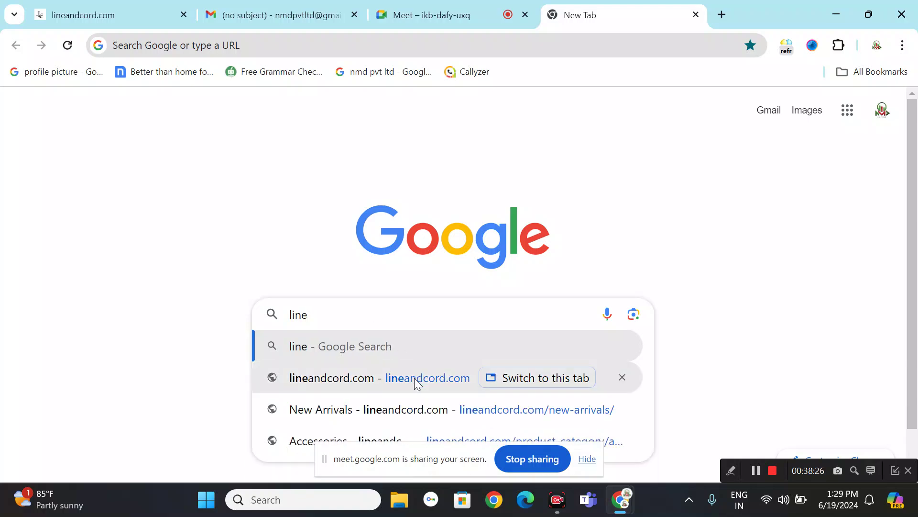
Step: Go to lineandcord.com, move focus through its links, hide the sharing notice and scroll the page
left_click(415, 378)
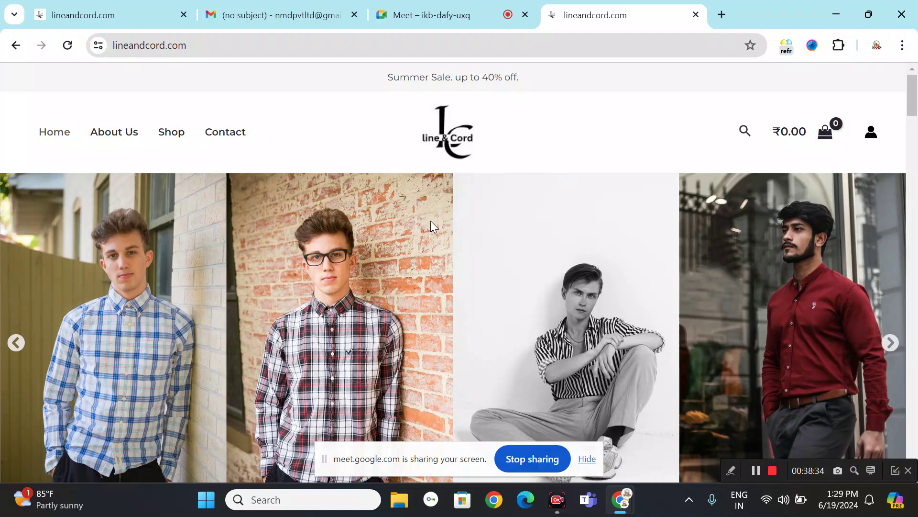
key("Tab")
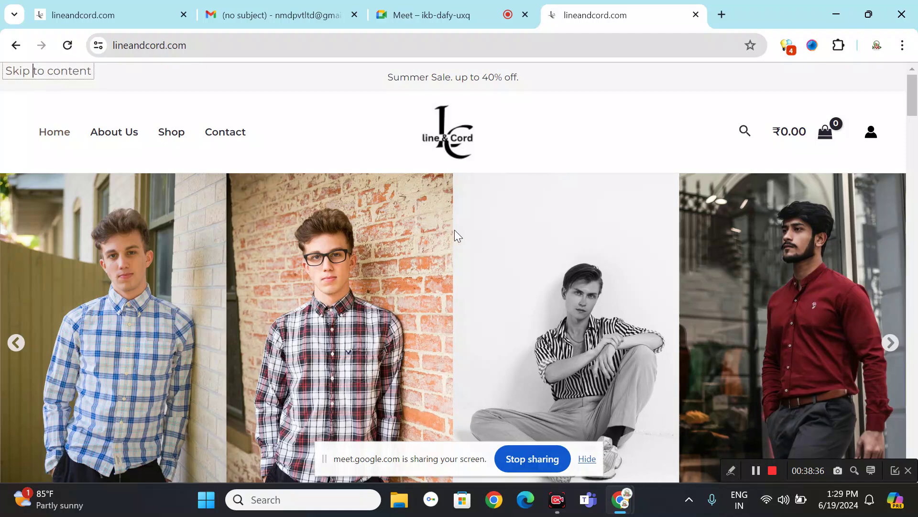
key("Return")
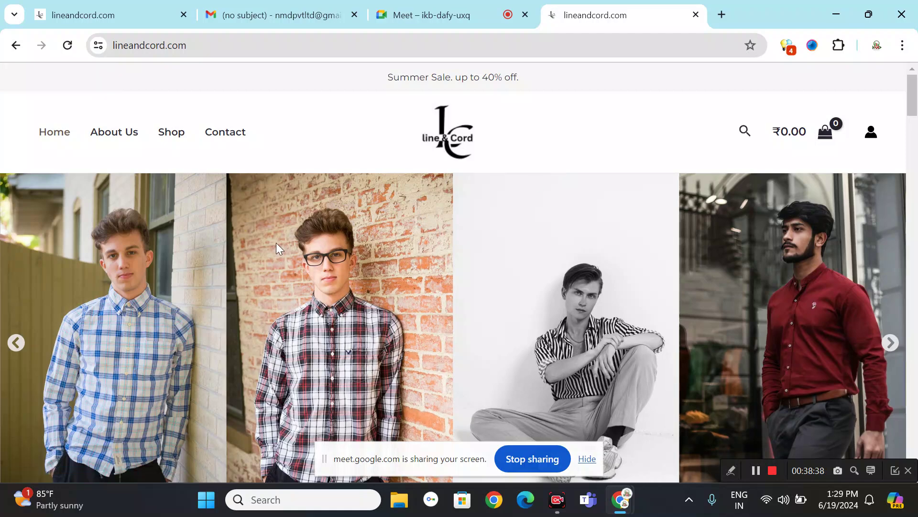
key("Tab")
key("Tab")
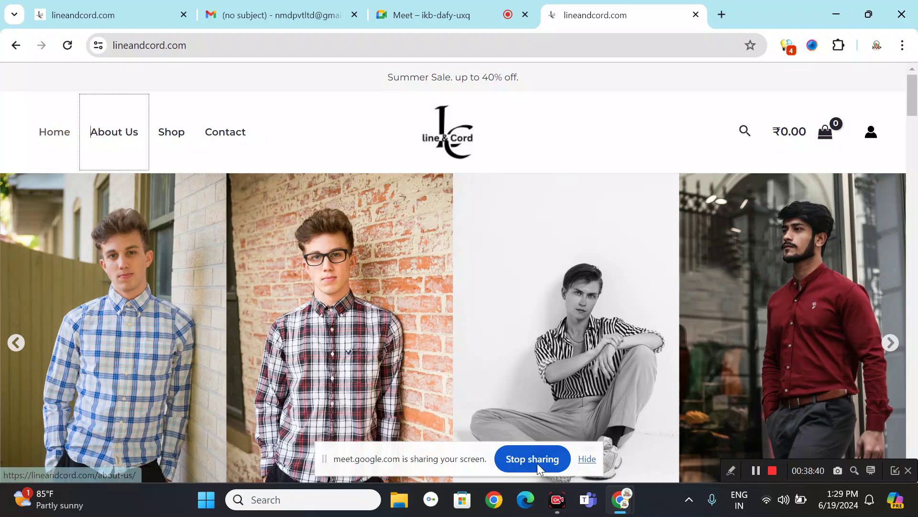
left_click(589, 460)
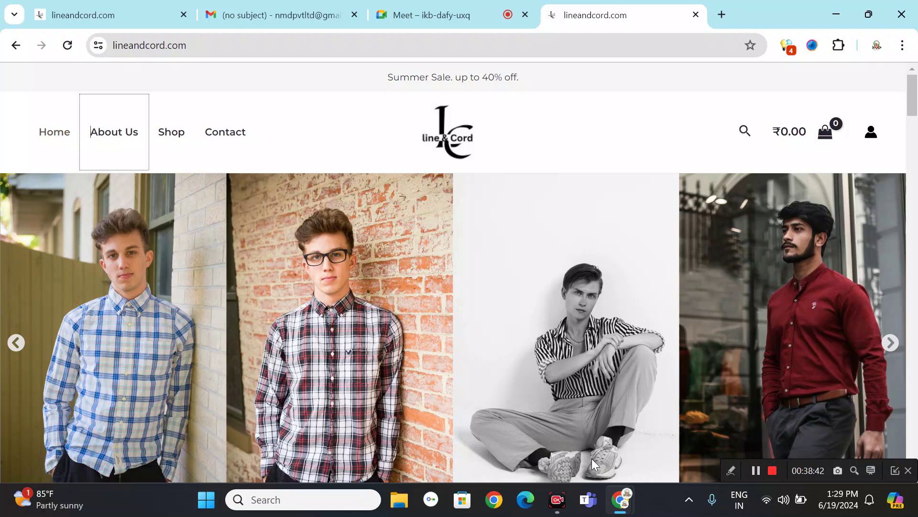
left_click(915, 173)
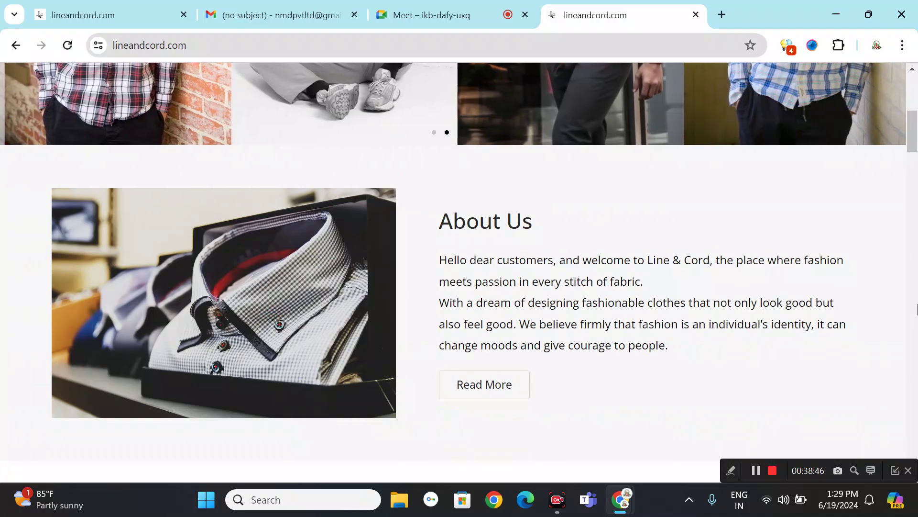
left_click(907, 247)
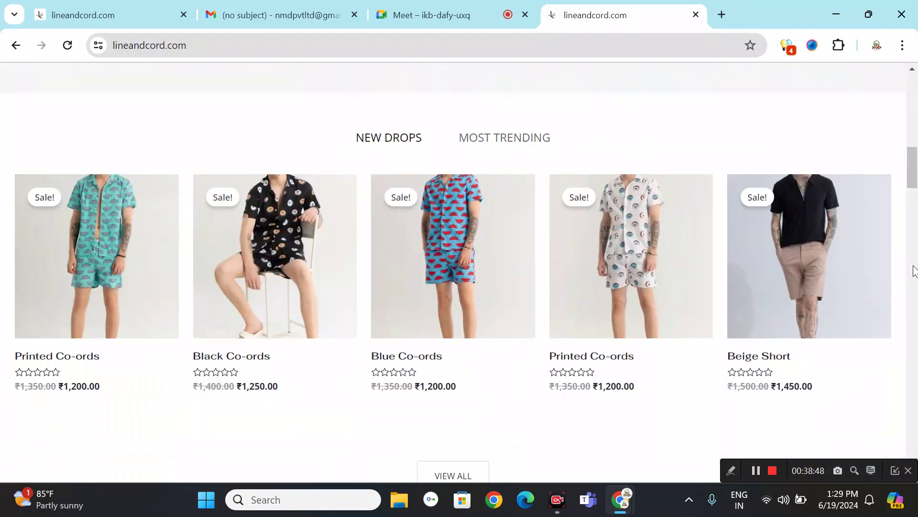
Step: Open the Black Co-ords product page, scroll to the footer and back up, then close Chrome
left_click(289, 256)
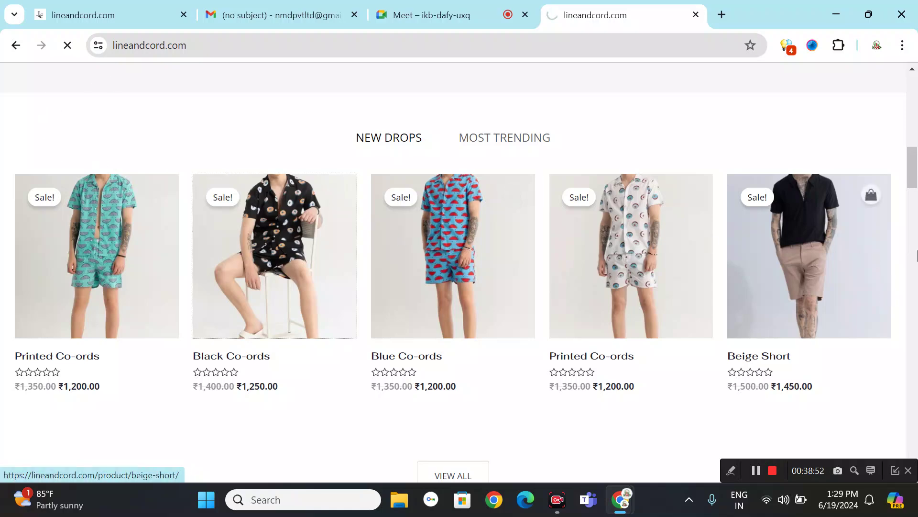
left_click(912, 223)
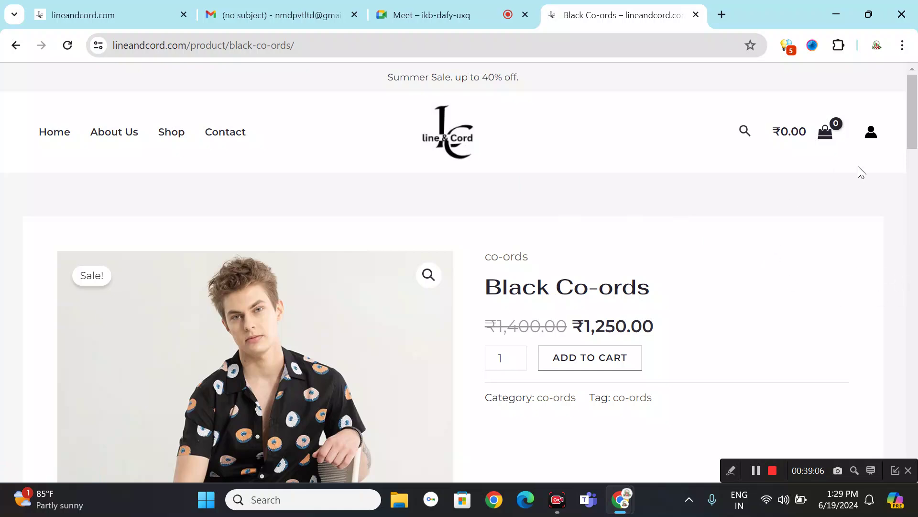
left_click(913, 201)
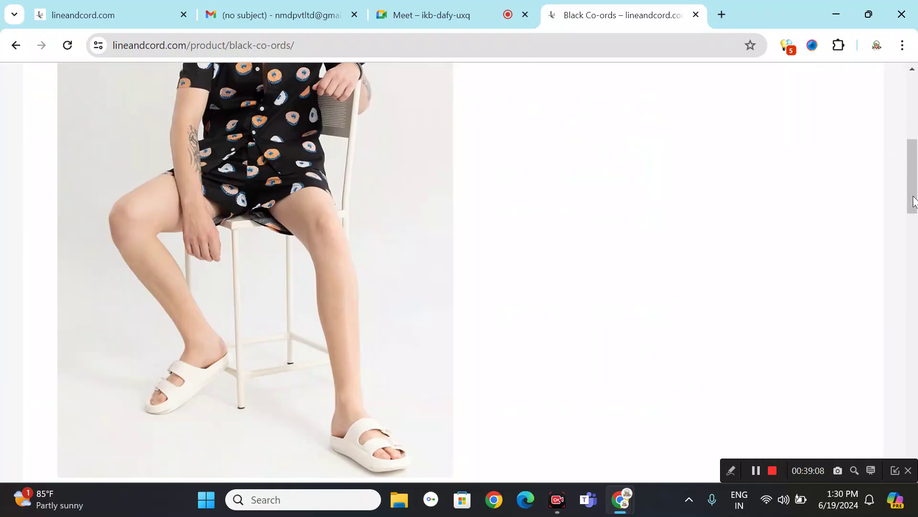
left_click_drag(917, 281, 917, 413)
scroll(300, 425, "down", 3)
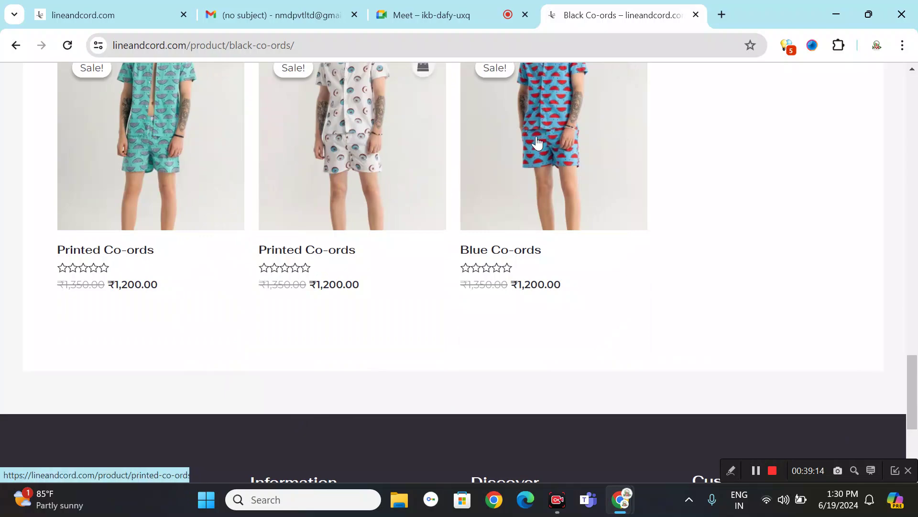
left_click(911, 447)
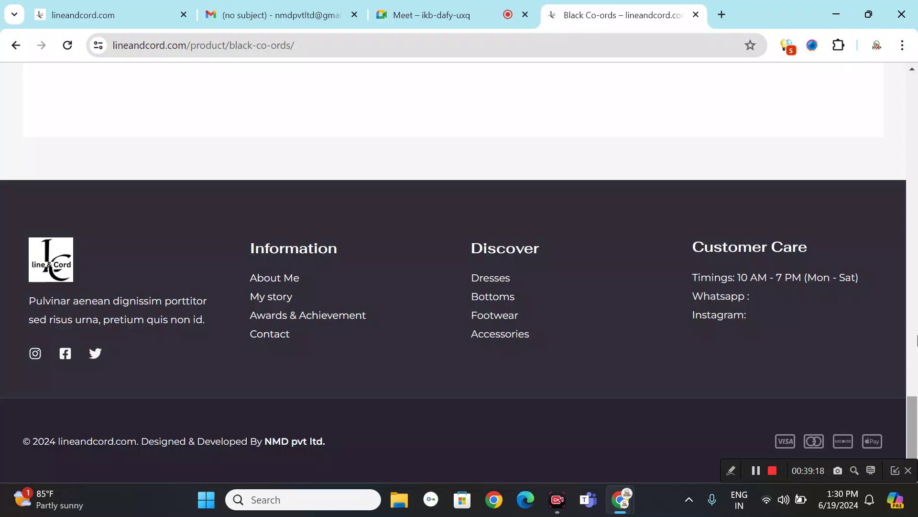
left_click(913, 337)
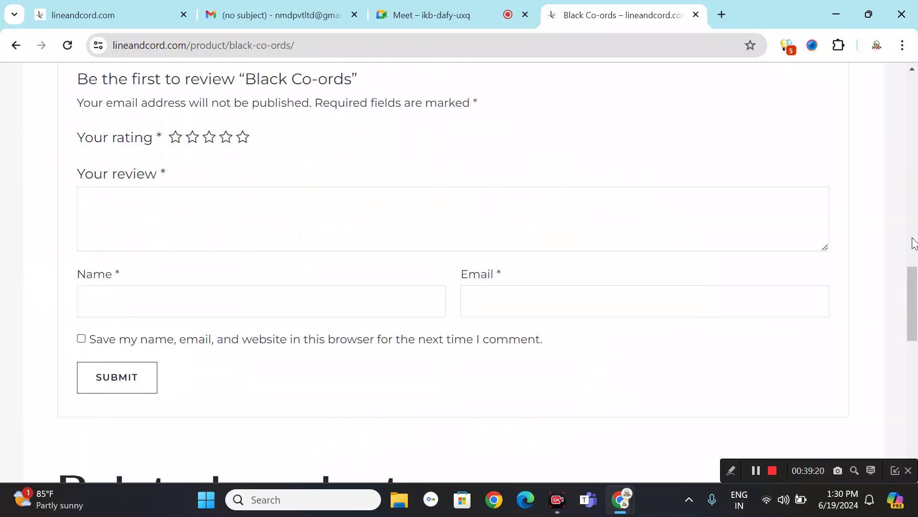
left_click(914, 243)
left_click(916, 155)
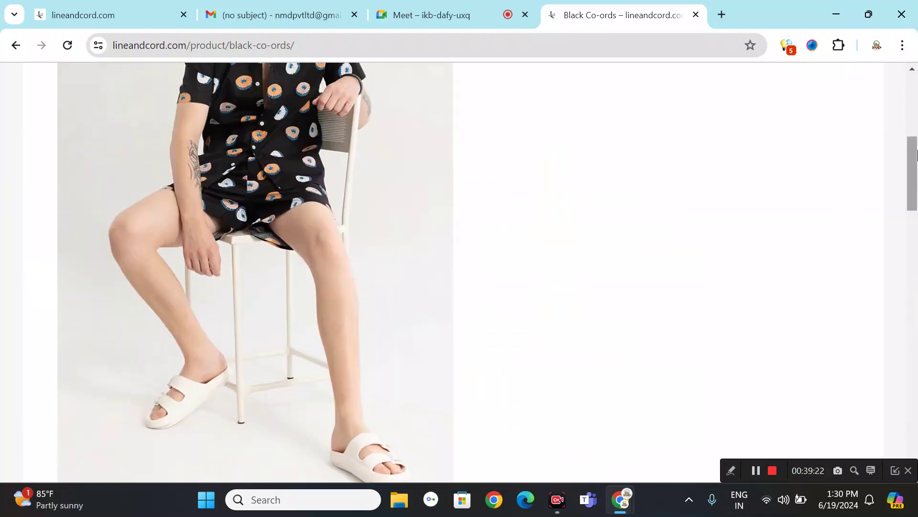
left_click(912, 18)
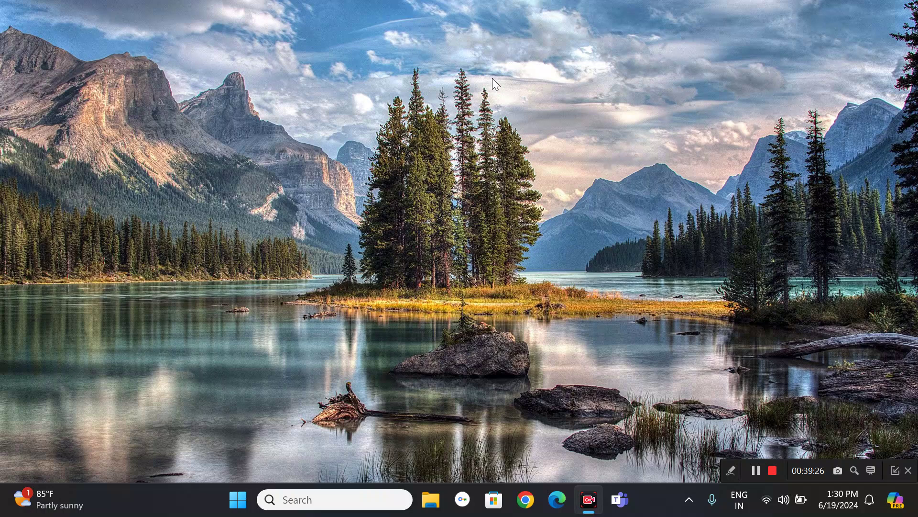
Step: Relaunch Chrome with the NMD company profile
left_click(526, 501)
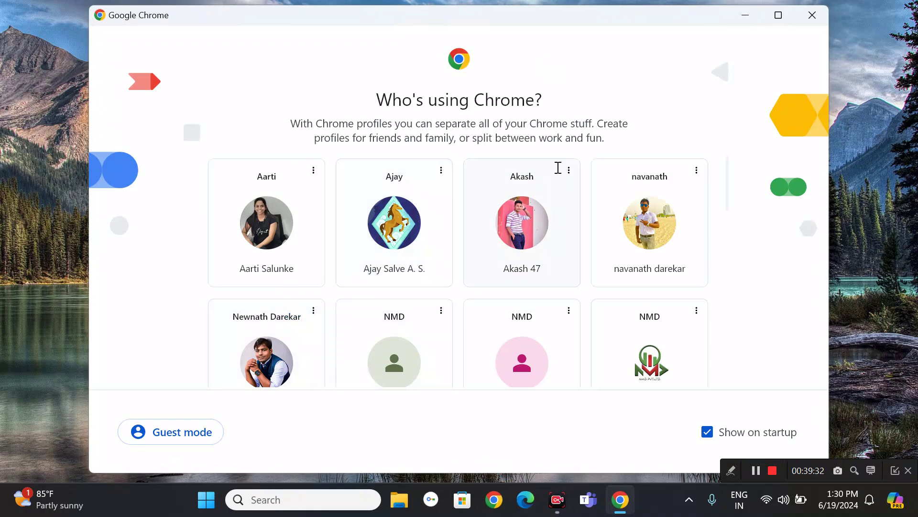
left_click(676, 319)
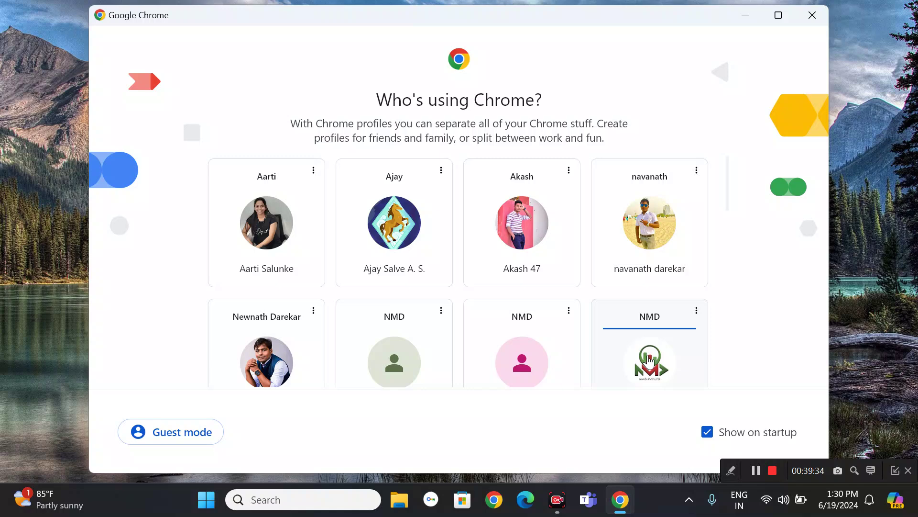
left_click(649, 362)
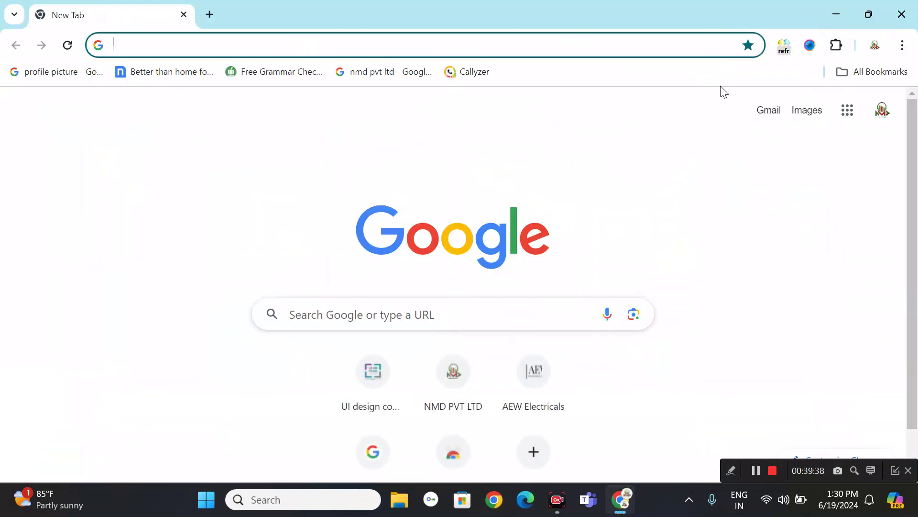
Step: Search Gmail for 'canva' and follow the lecture email's meet.google.com link
left_click(768, 111)
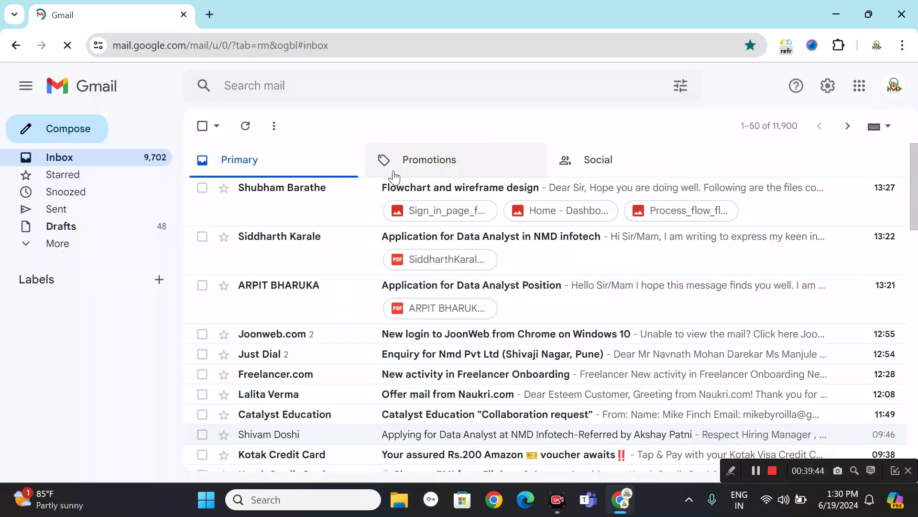
left_click(326, 83)
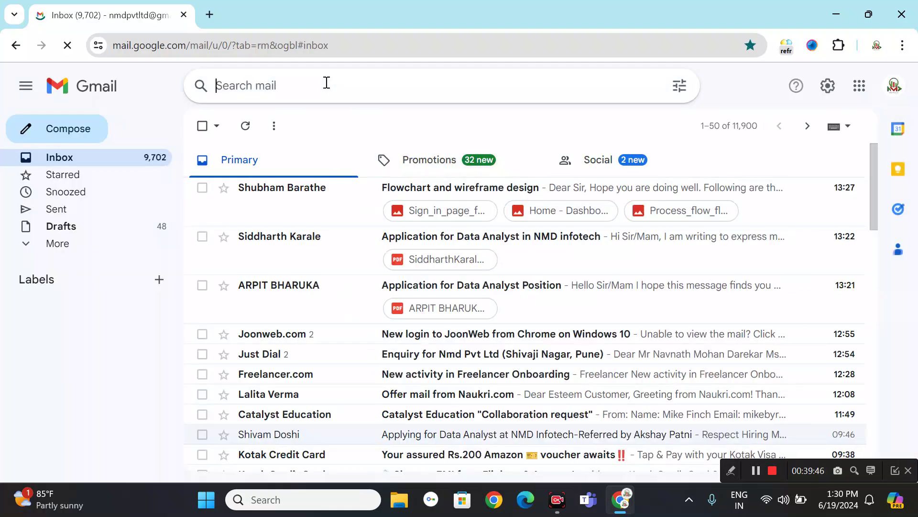
type("c")
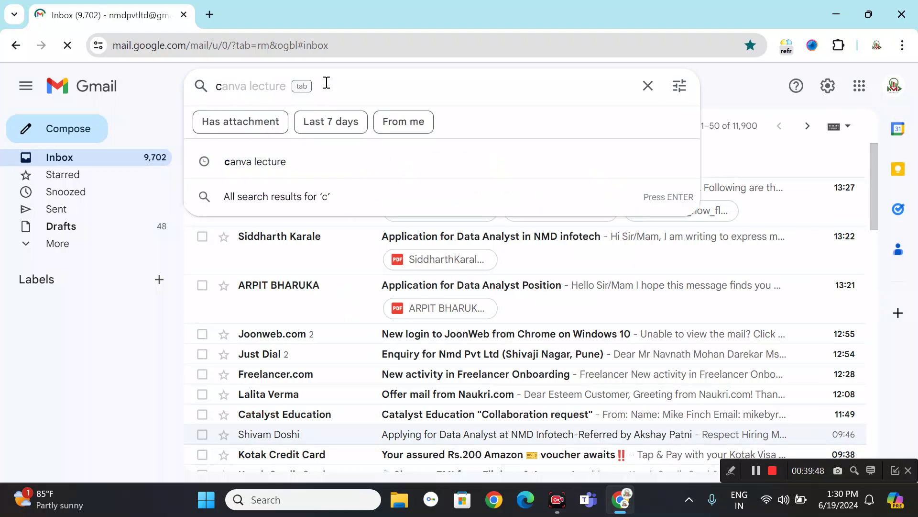
type("anva")
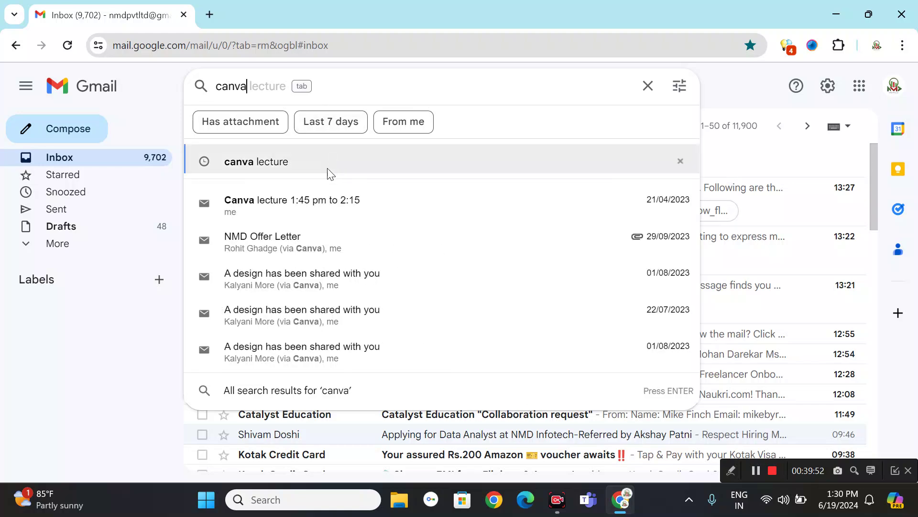
key("Escape")
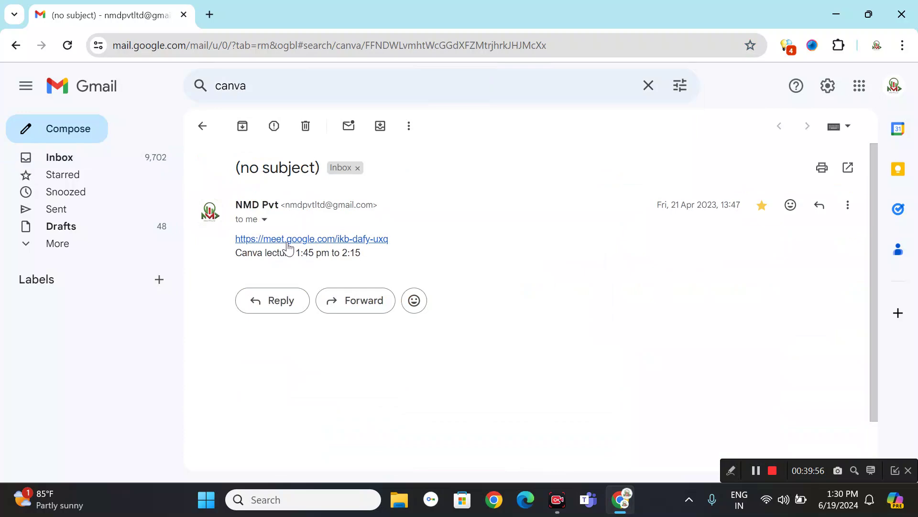
left_click(289, 241)
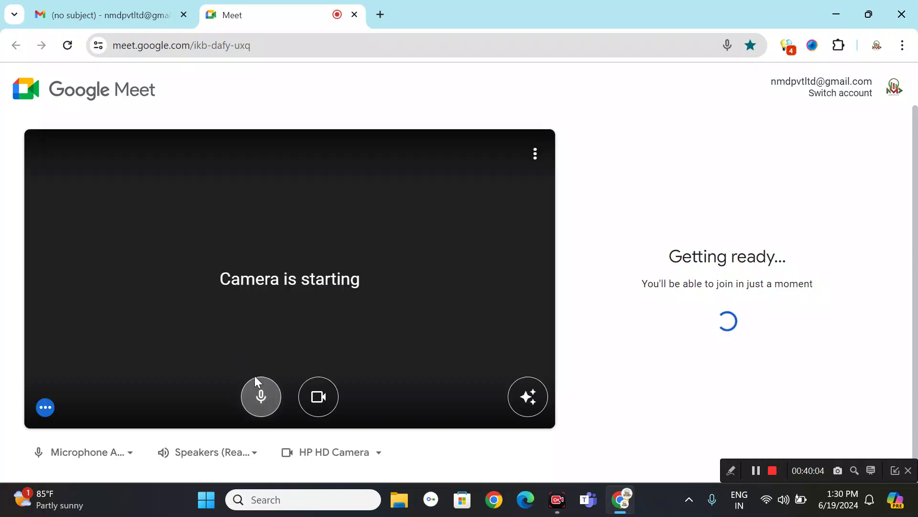
left_click(262, 400)
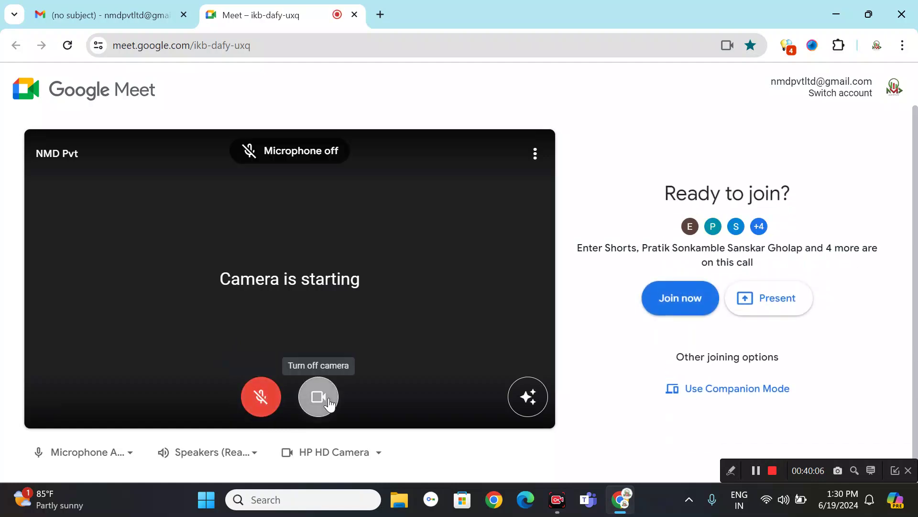
left_click(318, 396)
left_click(651, 308)
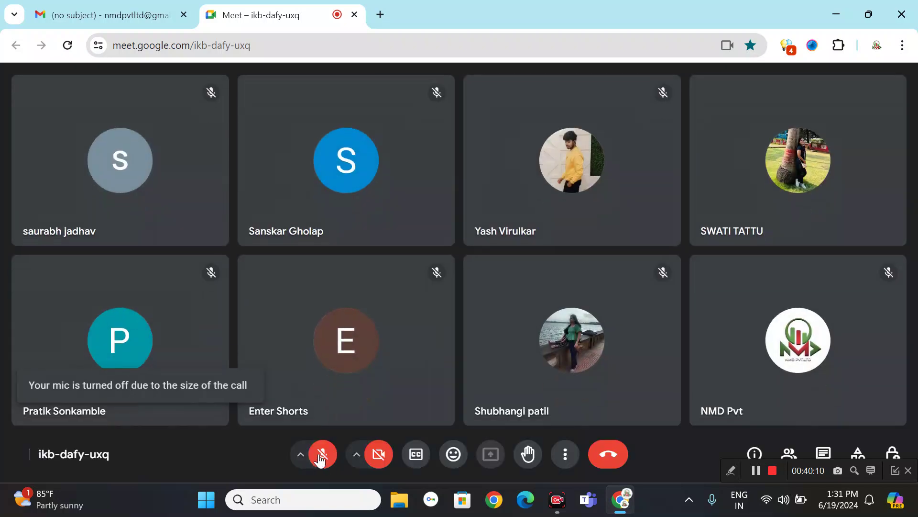
left_click(324, 458)
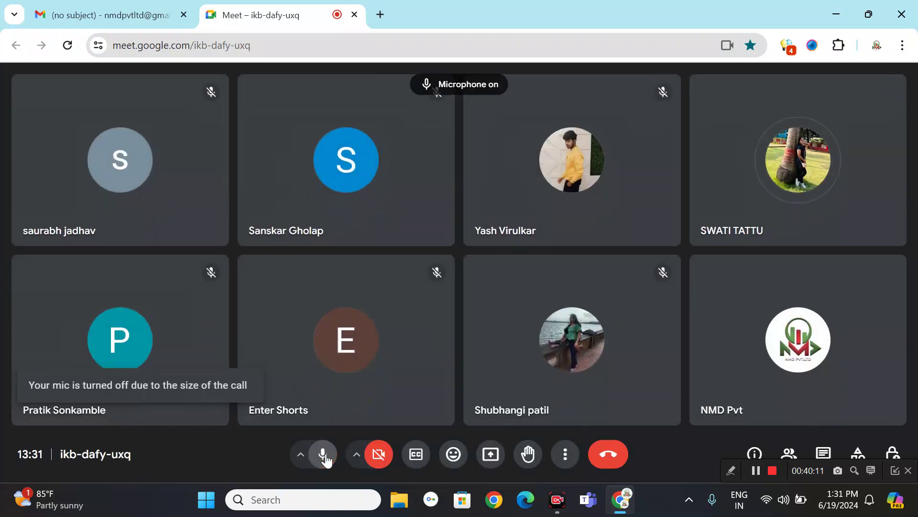
Step: Present the entire screen, hide the sharing notice, and close the live caption window
left_click(491, 455)
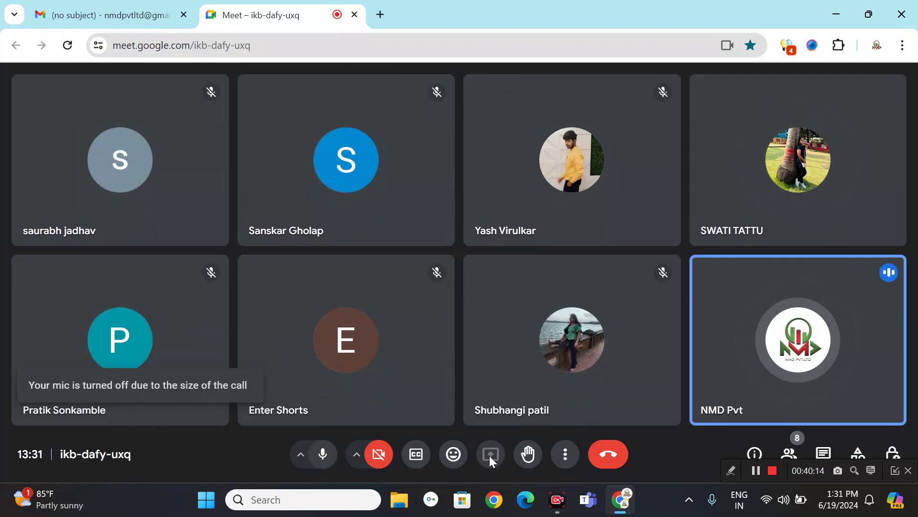
left_click(569, 126)
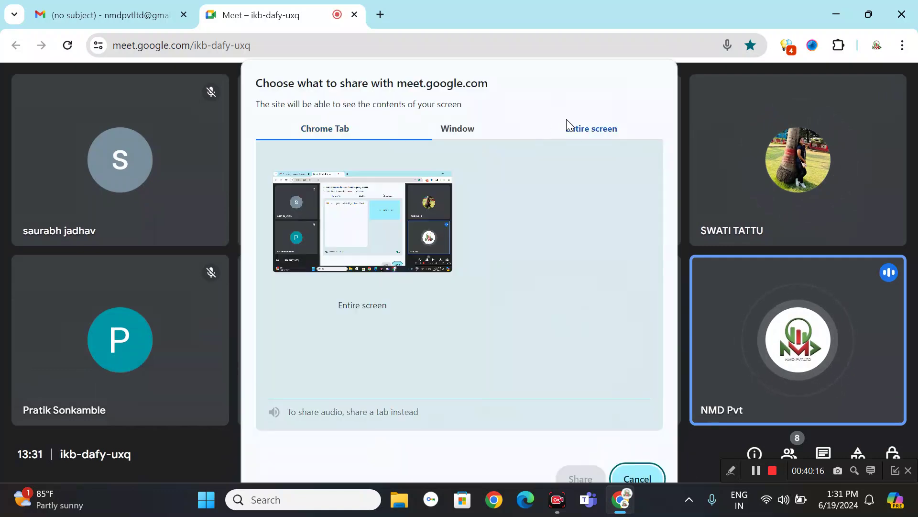
left_click(389, 208)
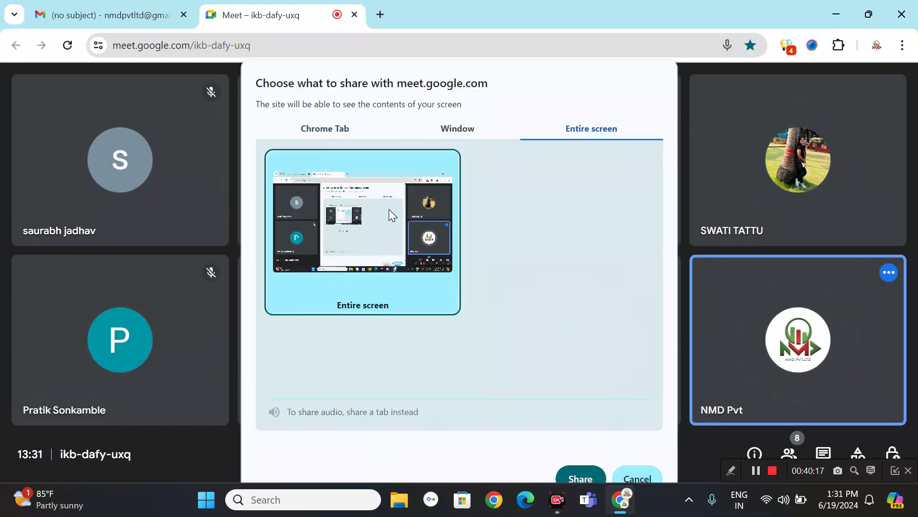
left_click(585, 478)
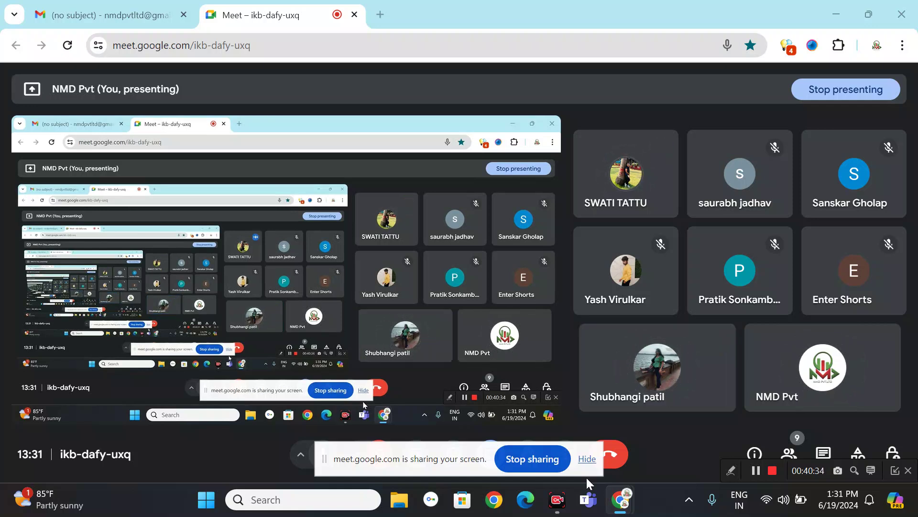
left_click(587, 459)
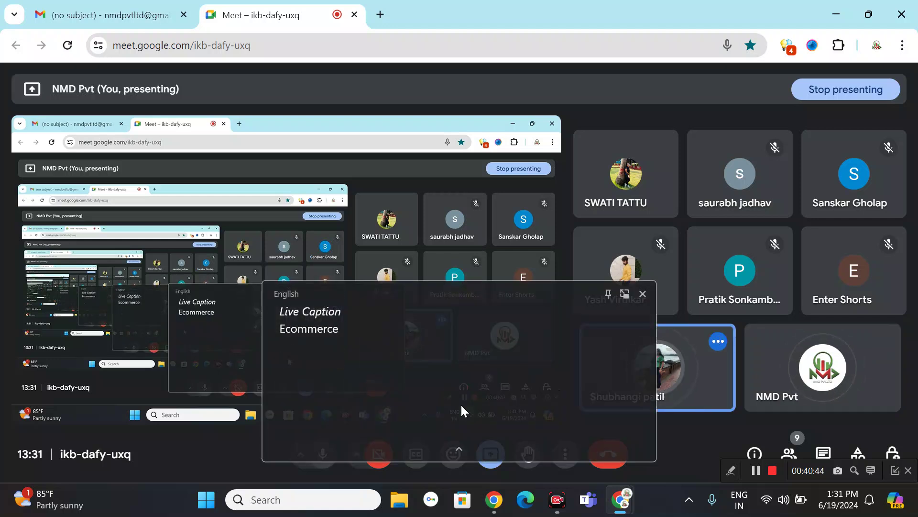
left_click(641, 296)
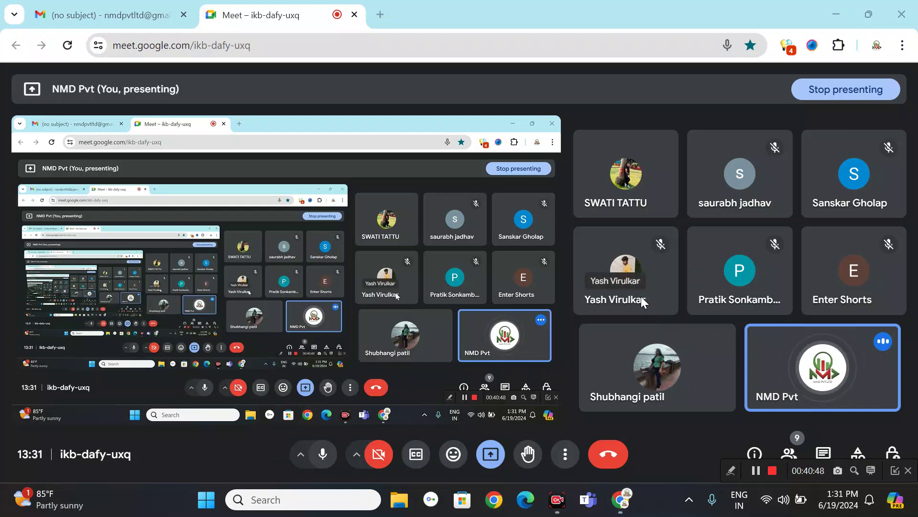